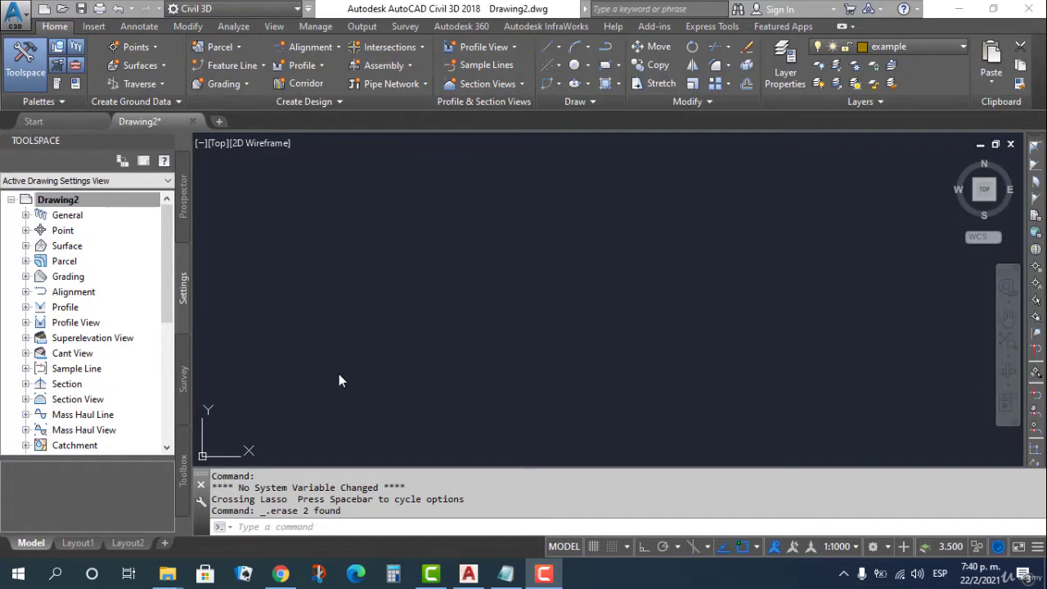
# - Switch to Notepad and examine the three columns of point coordinates and elevations in the practice text file
pyautogui.click(506, 573)
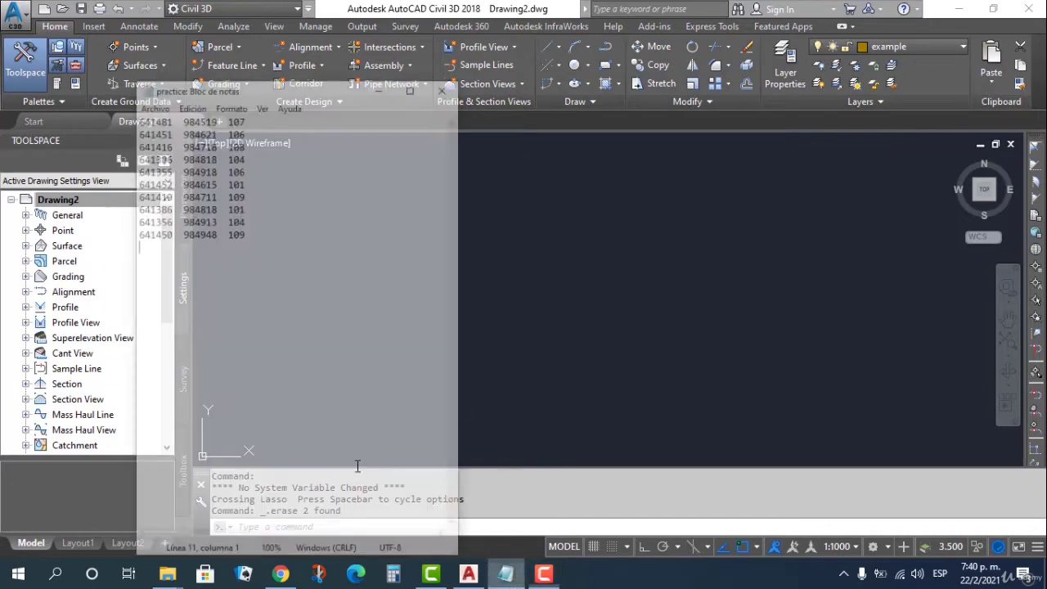
pyautogui.moveTo(221, 191); pyautogui.dragTo(91, 62)
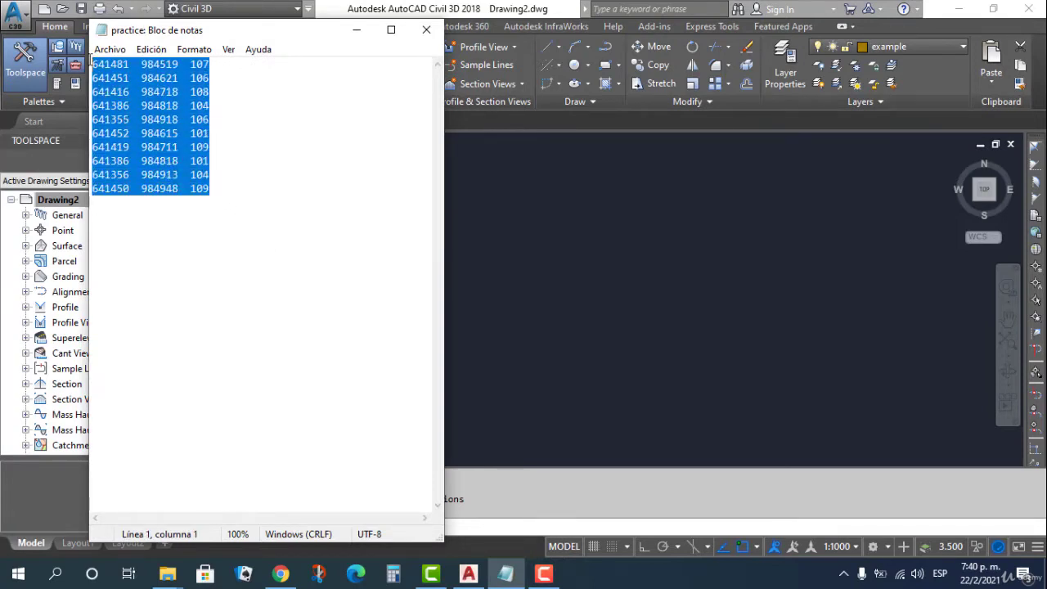
pyautogui.moveTo(224, 186); pyautogui.dragTo(92, 78)
pyautogui.click(112, 78)
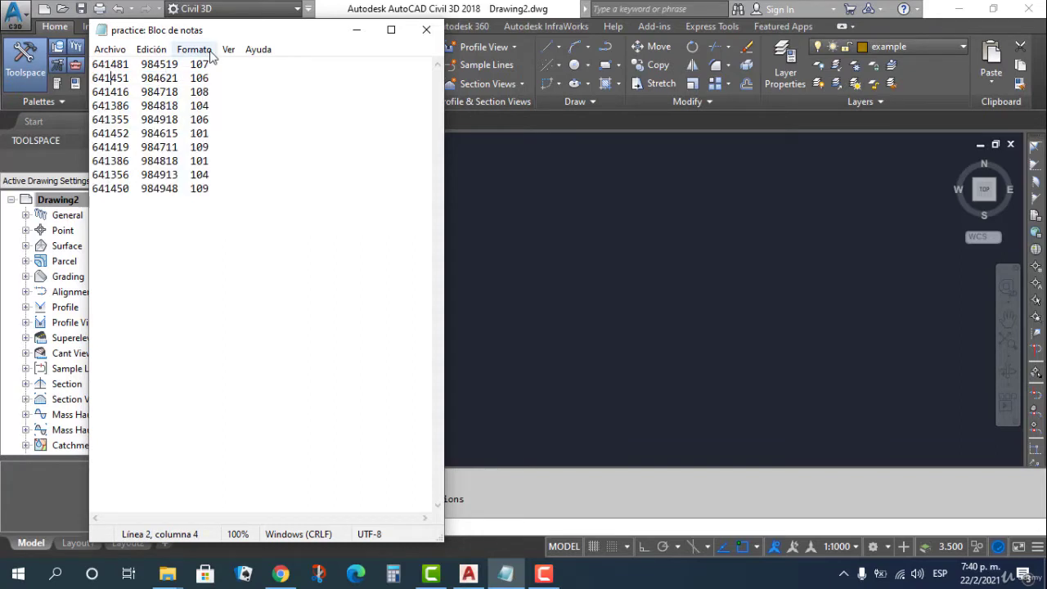
pyautogui.moveTo(204, 62); pyautogui.dragTo(211, 190)
pyautogui.click(211, 189)
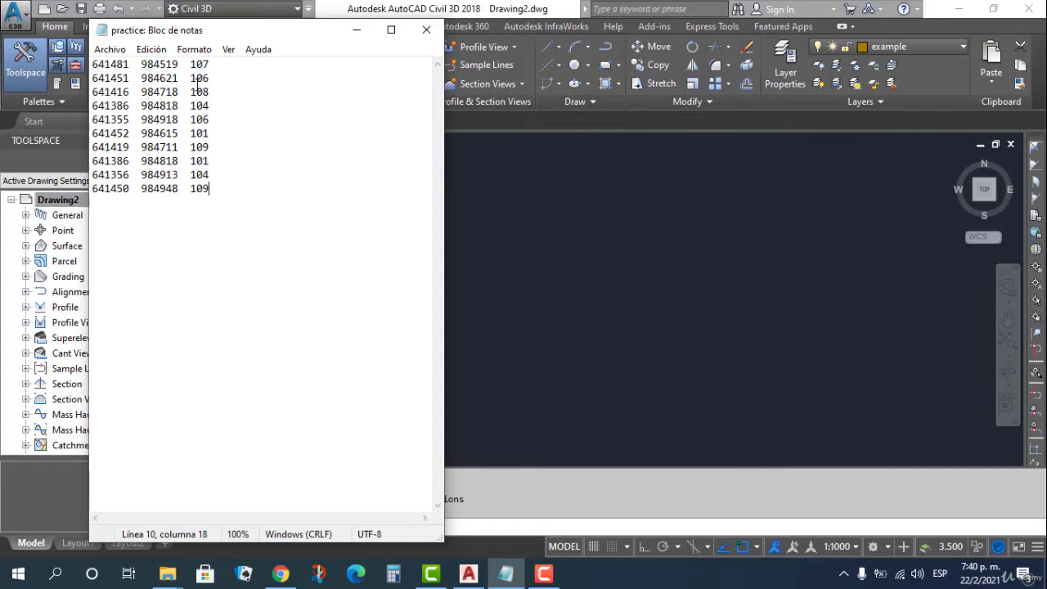
pyautogui.click(198, 64)
pyautogui.hotkey('ctrl', 'a')
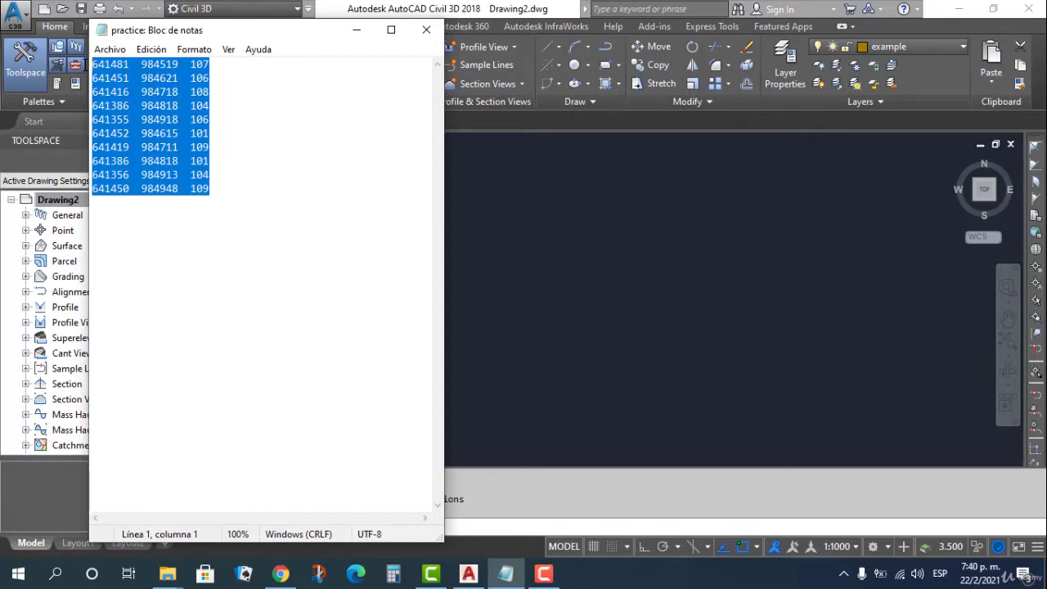
pyautogui.click(238, 197)
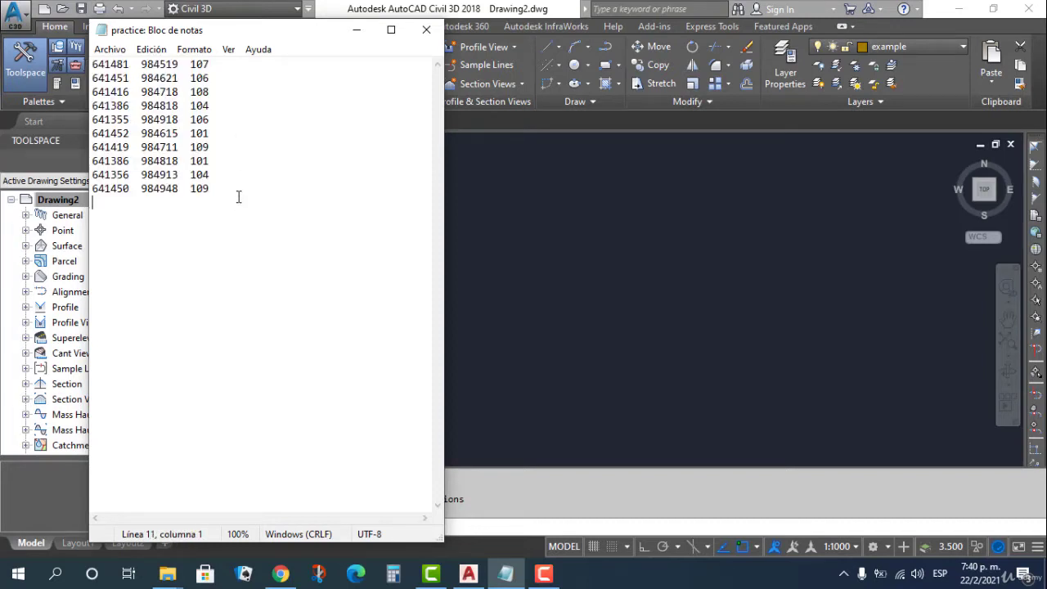
pyautogui.moveTo(238, 197); pyautogui.dragTo(87, 65)
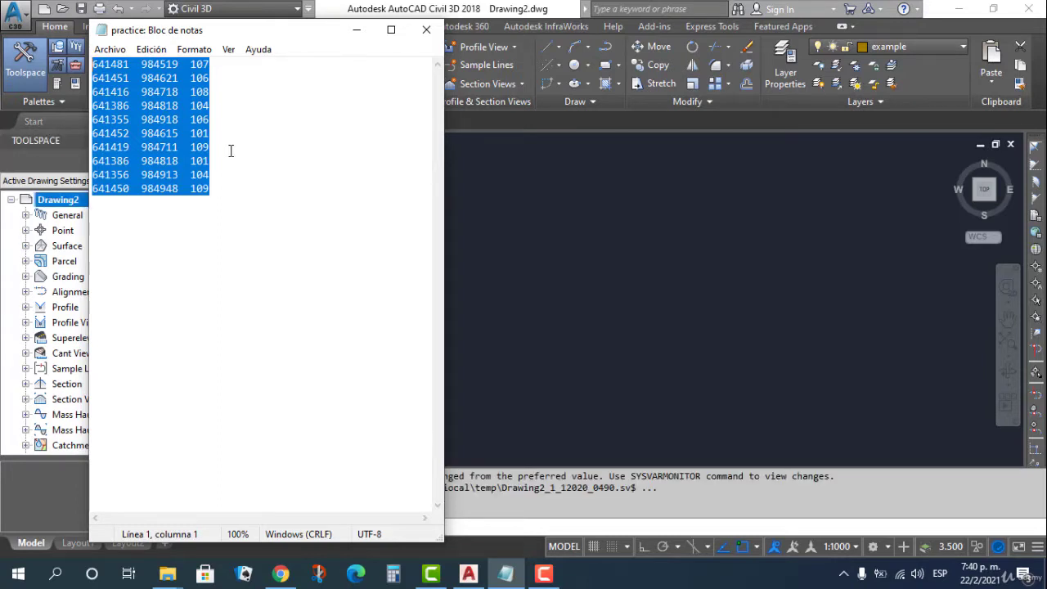
pyautogui.click(358, 29)
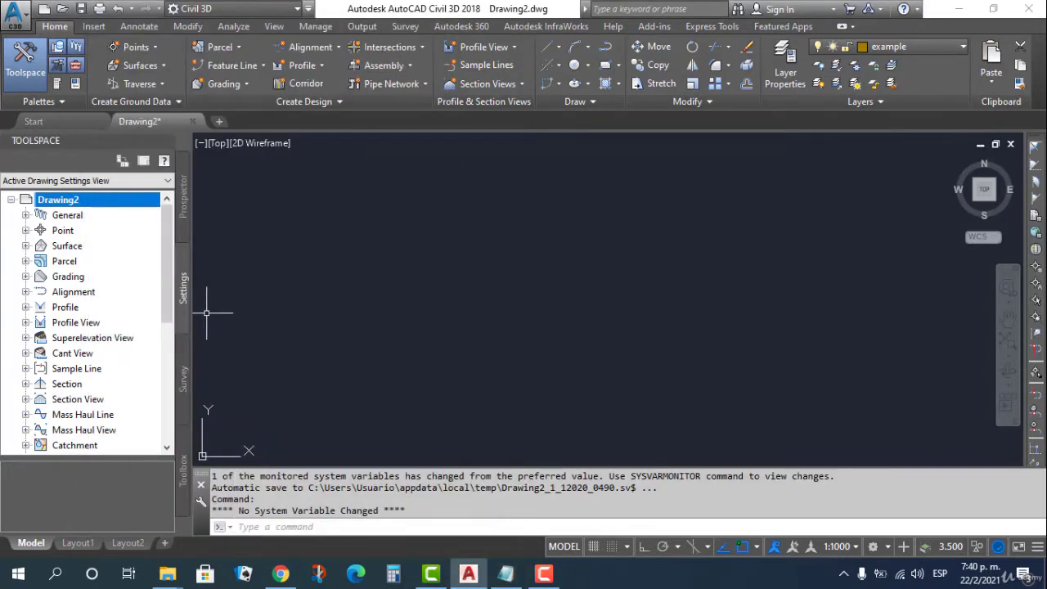
# - Open the Create Points tools from the drawing's Points collection in Civil 3D
pyautogui.click(183, 198)
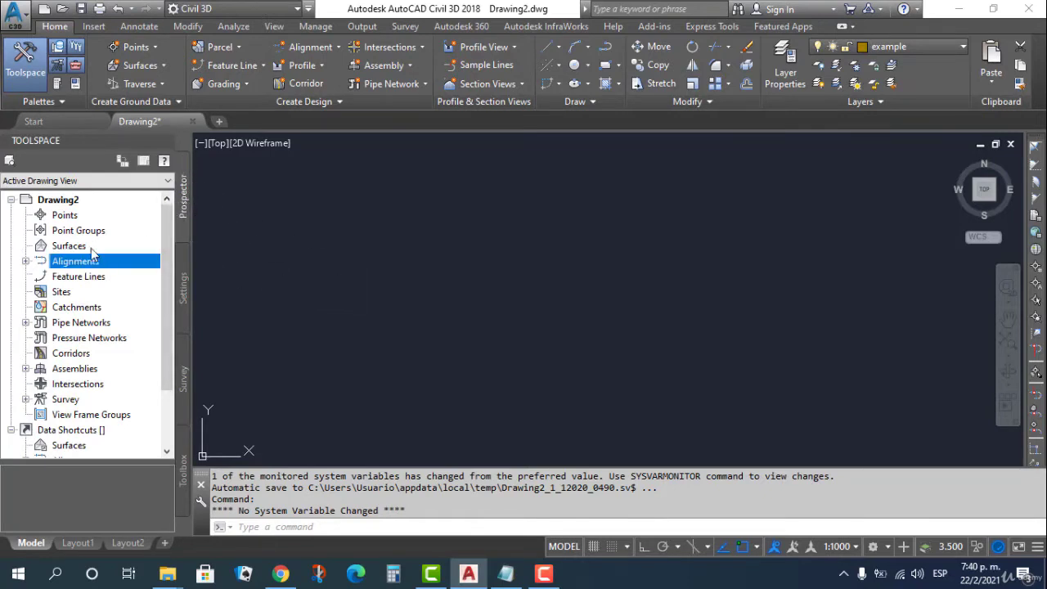
pyautogui.click(67, 217)
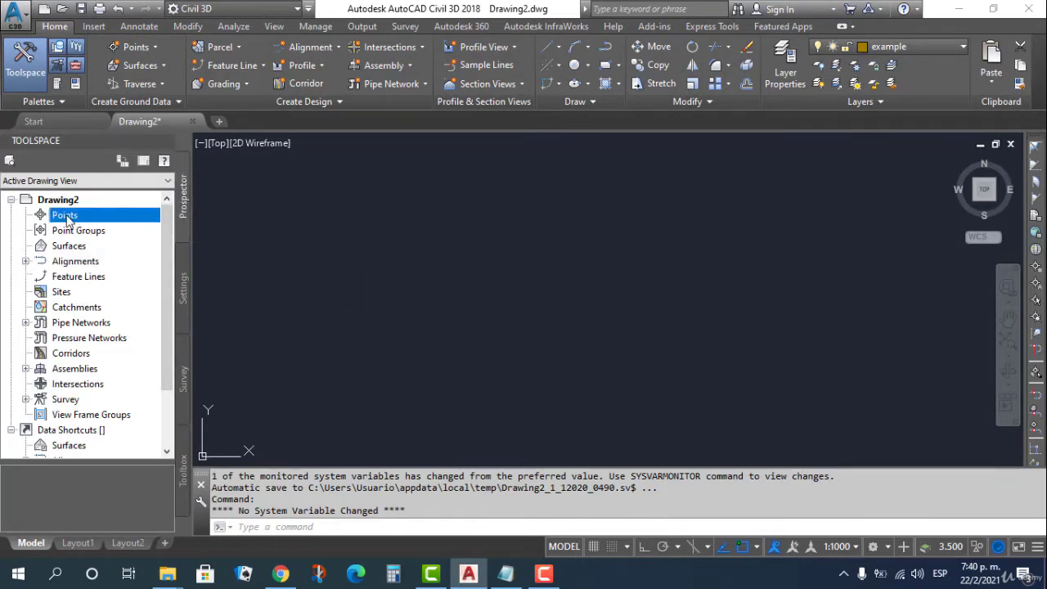
pyautogui.rightClick(69, 219)
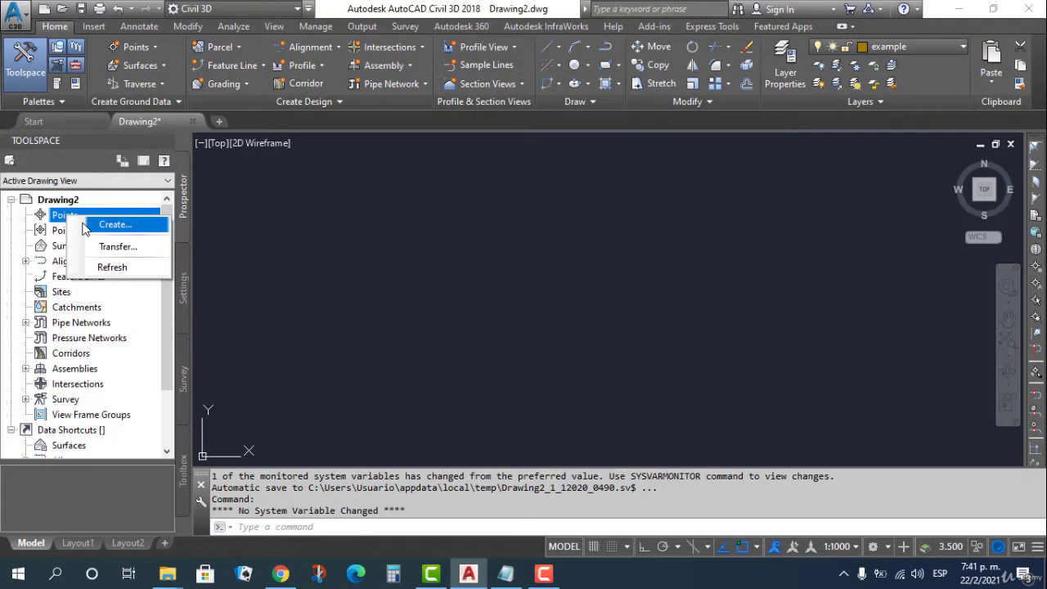
pyautogui.click(87, 226)
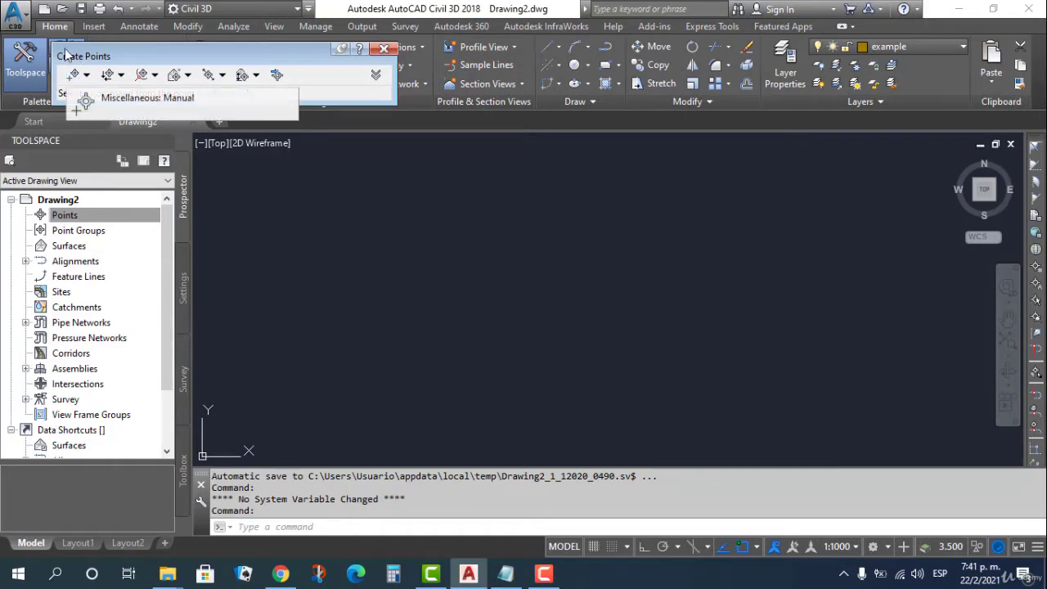
pyautogui.click(86, 75)
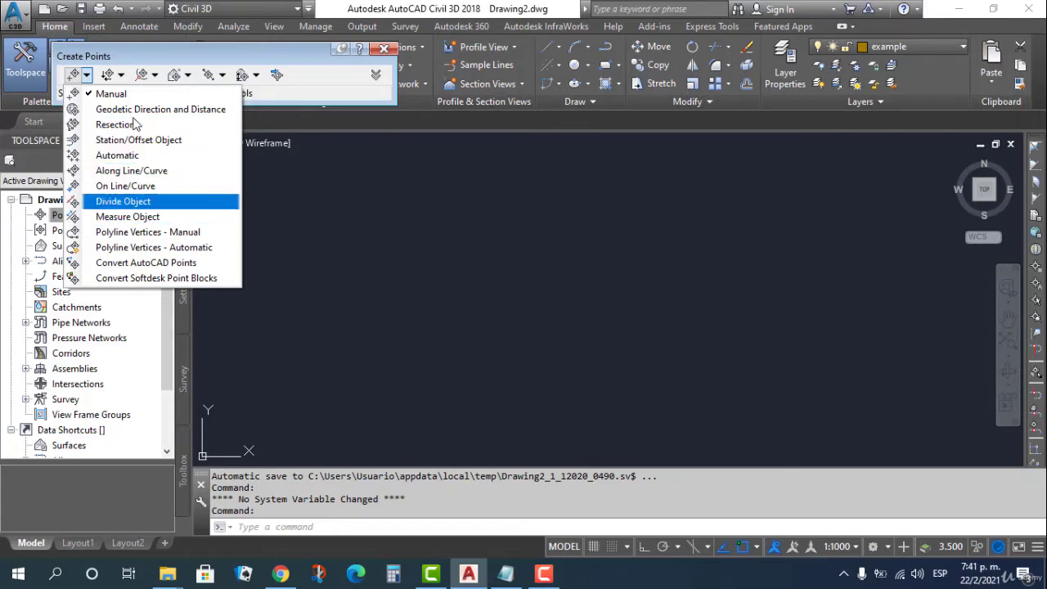
pyautogui.click(121, 75)
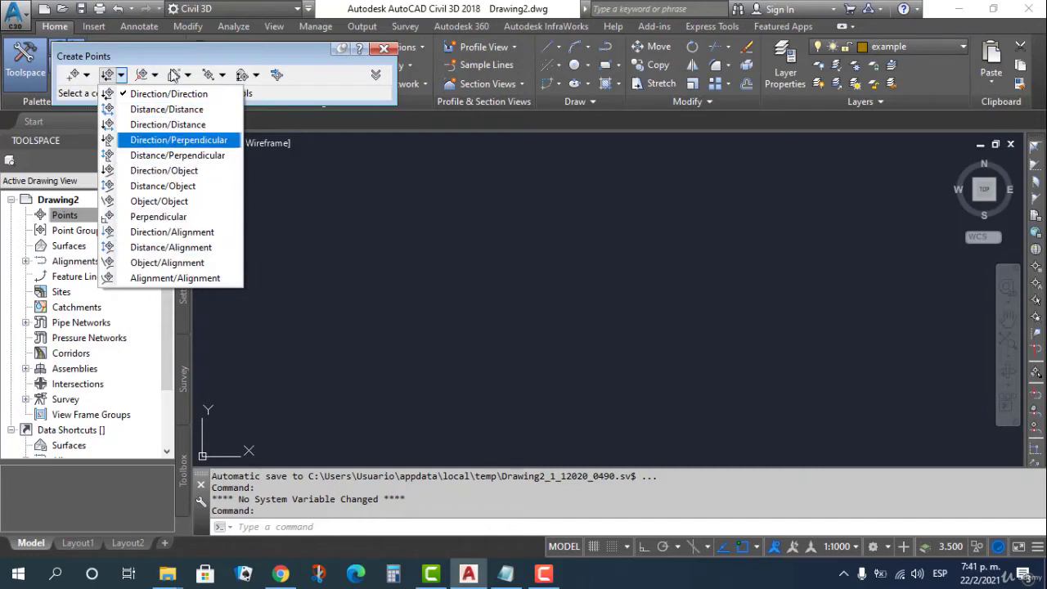
pyautogui.click(154, 75)
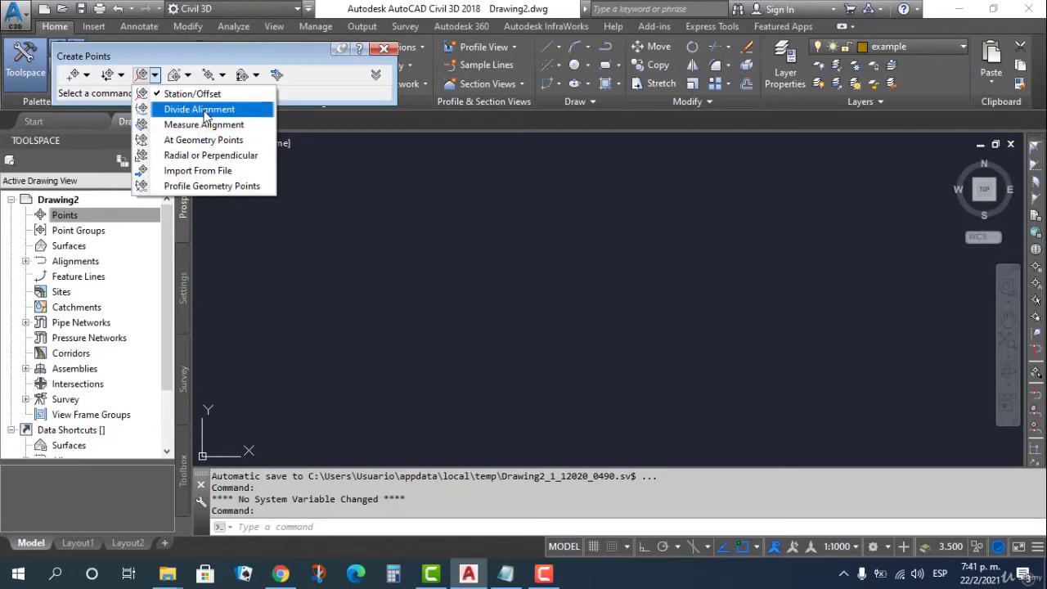
pyautogui.click(188, 75)
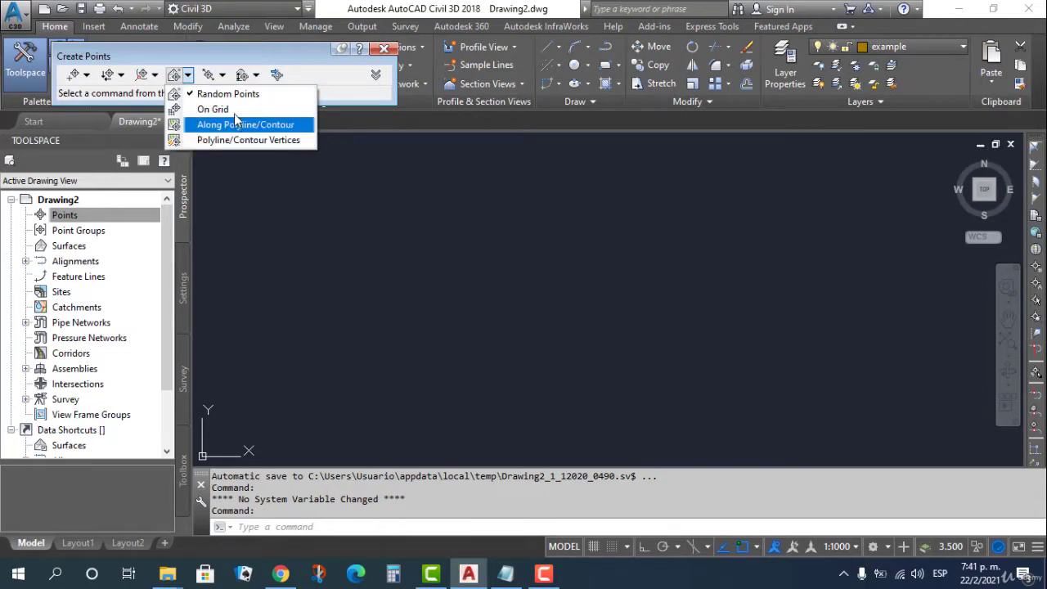
pyautogui.click(222, 75)
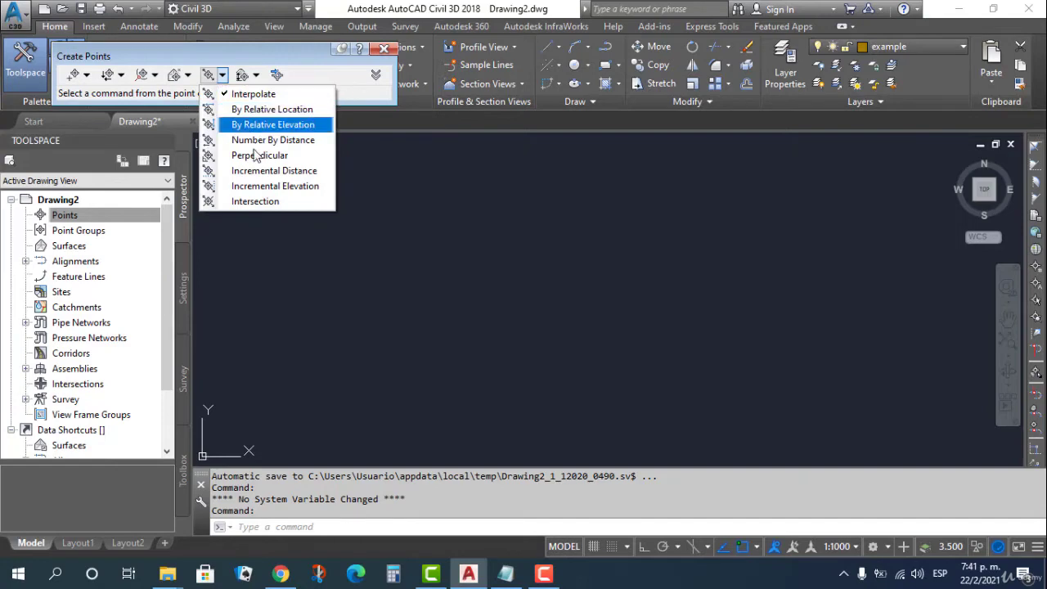
pyautogui.click(256, 75)
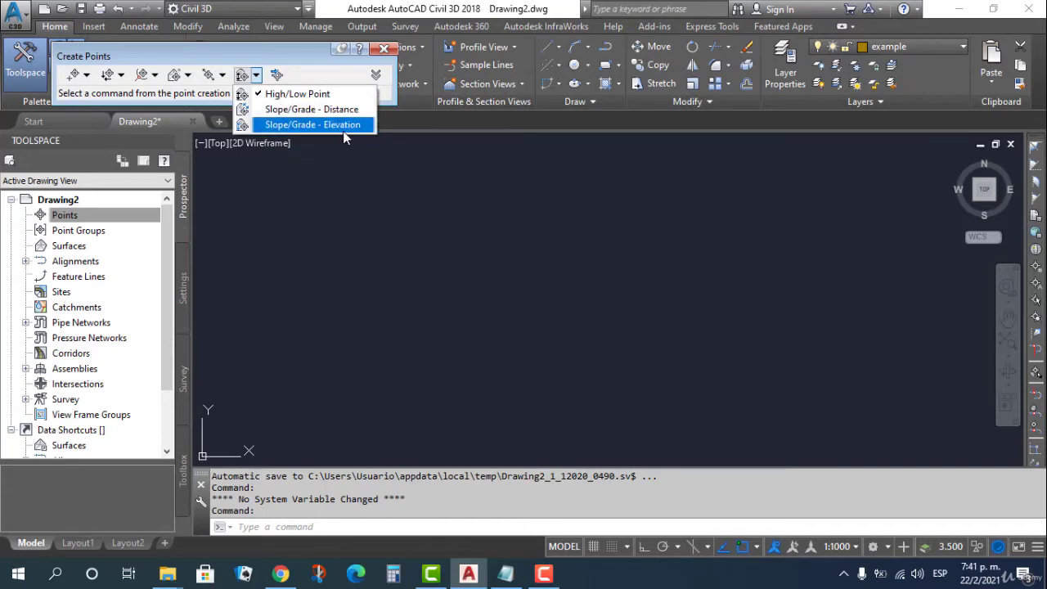
# - Start importing points and add the practice text file from the Udemy folder as the source file
pyautogui.click(276, 75)
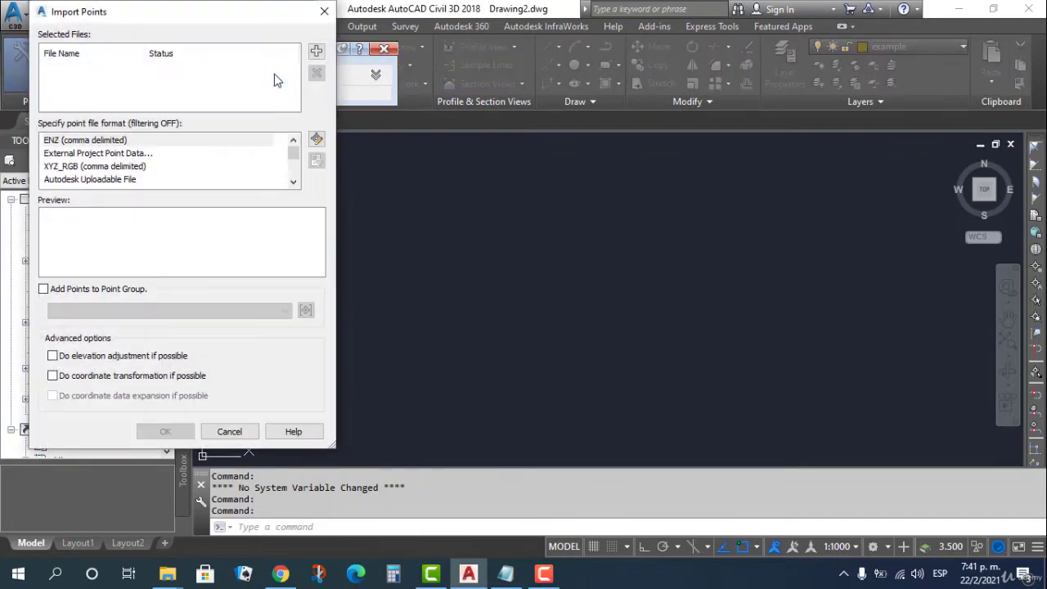
pyautogui.click(316, 51)
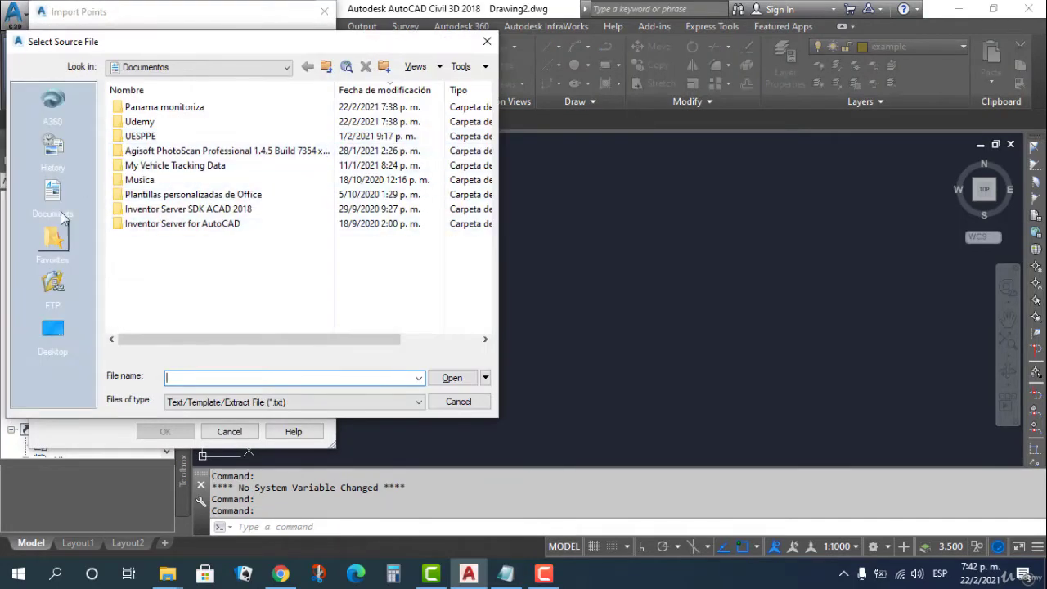
pyautogui.doubleClick(166, 129)
pyautogui.click(164, 110)
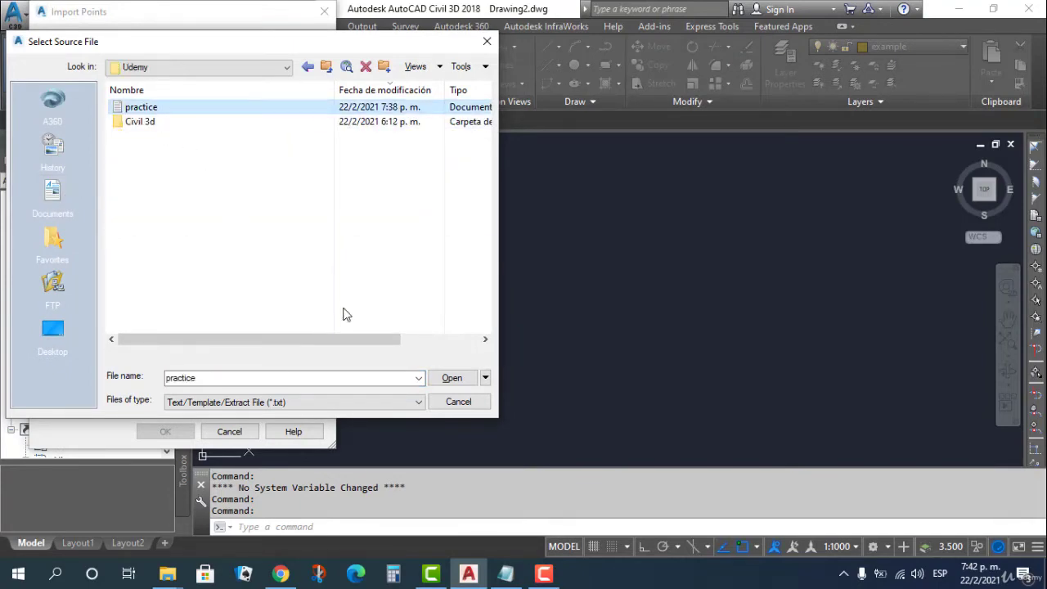
pyautogui.click(452, 378)
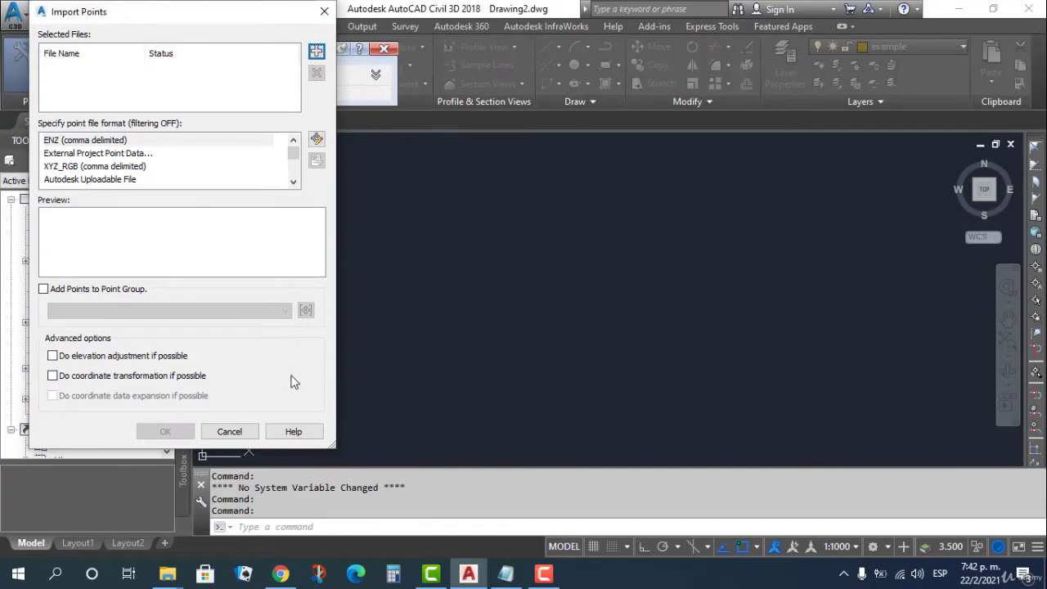
# - Switch to Notepad and check the order of the easting, northing and elevation columns in the practice file
pyautogui.click(505, 575)
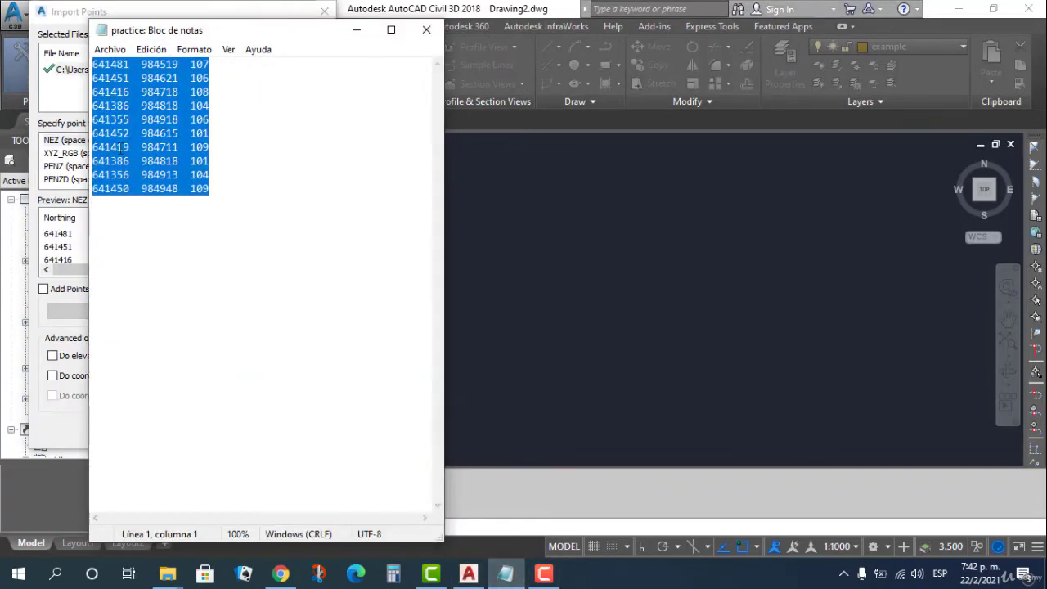
pyautogui.click(99, 93)
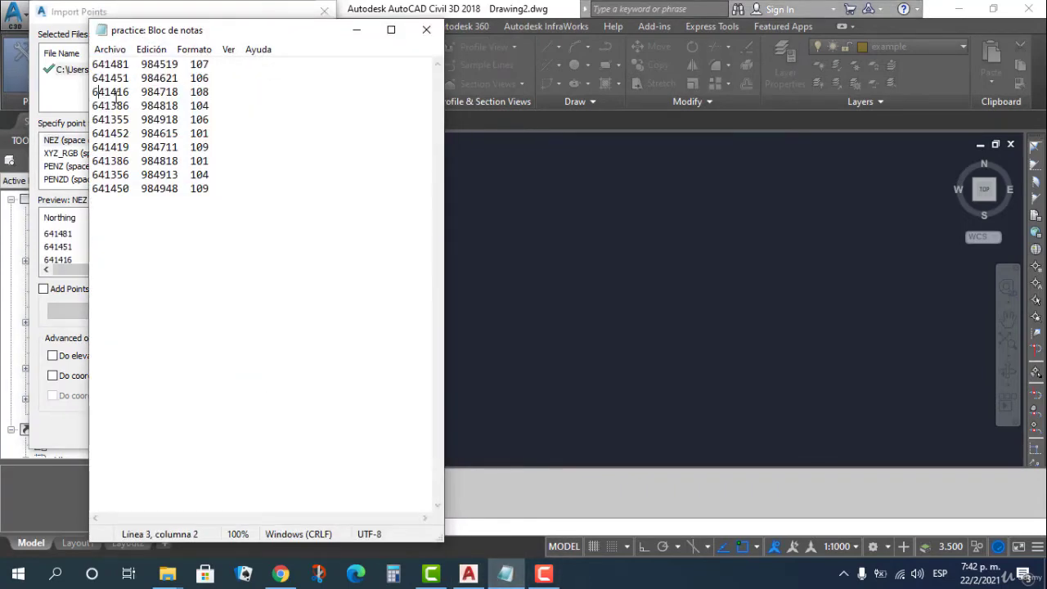
pyautogui.moveTo(116, 92); pyautogui.dragTo(165, 92)
pyautogui.click(119, 104)
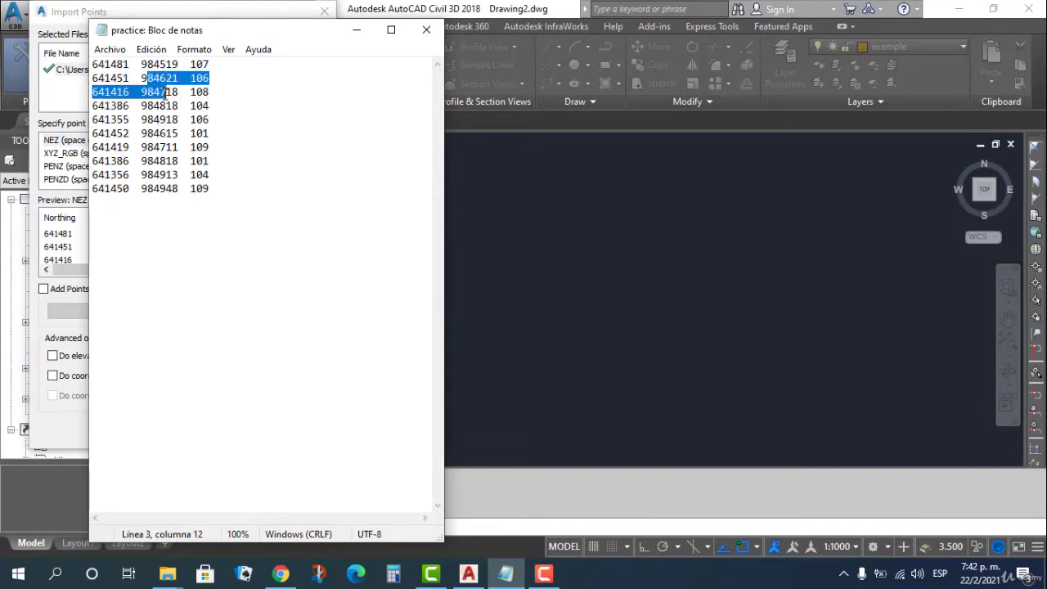
pyautogui.click(166, 105)
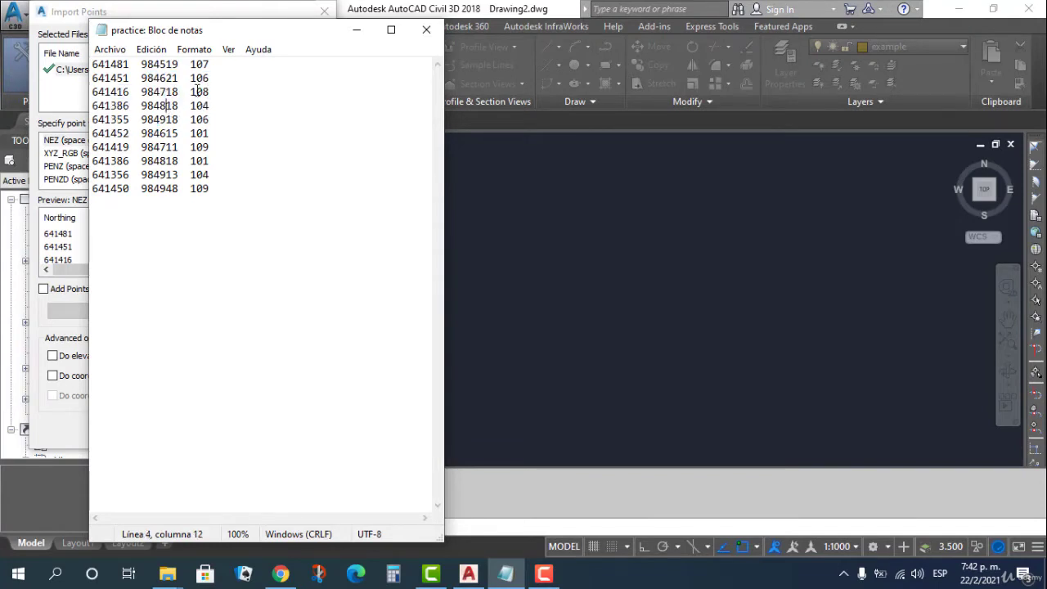
pyautogui.click(357, 29)
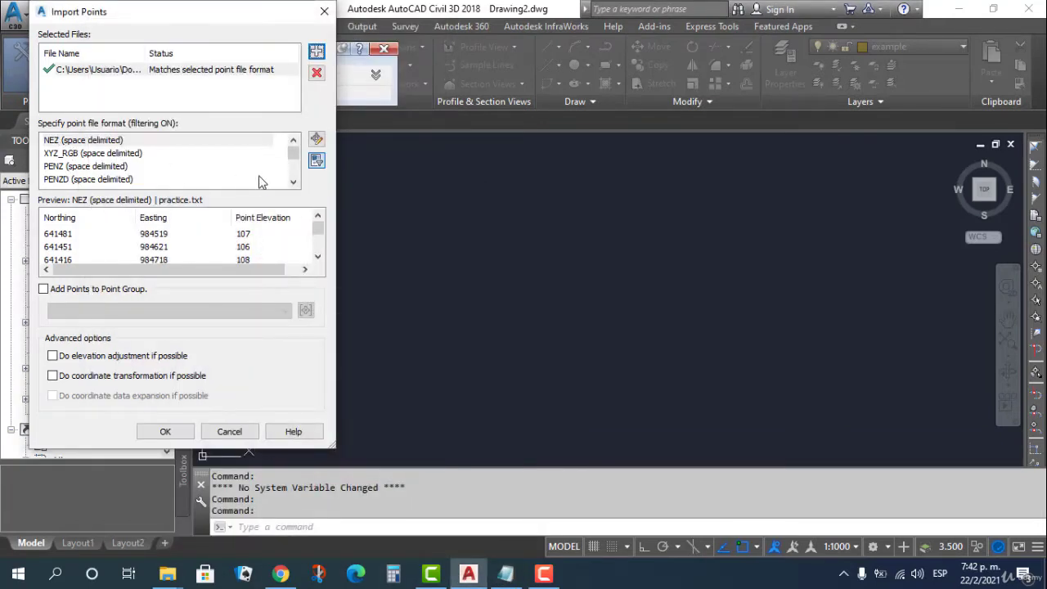
# - Set the point file format of the import to ENZ (space delimited)
pyautogui.click(295, 183)
pyautogui.click(295, 183)
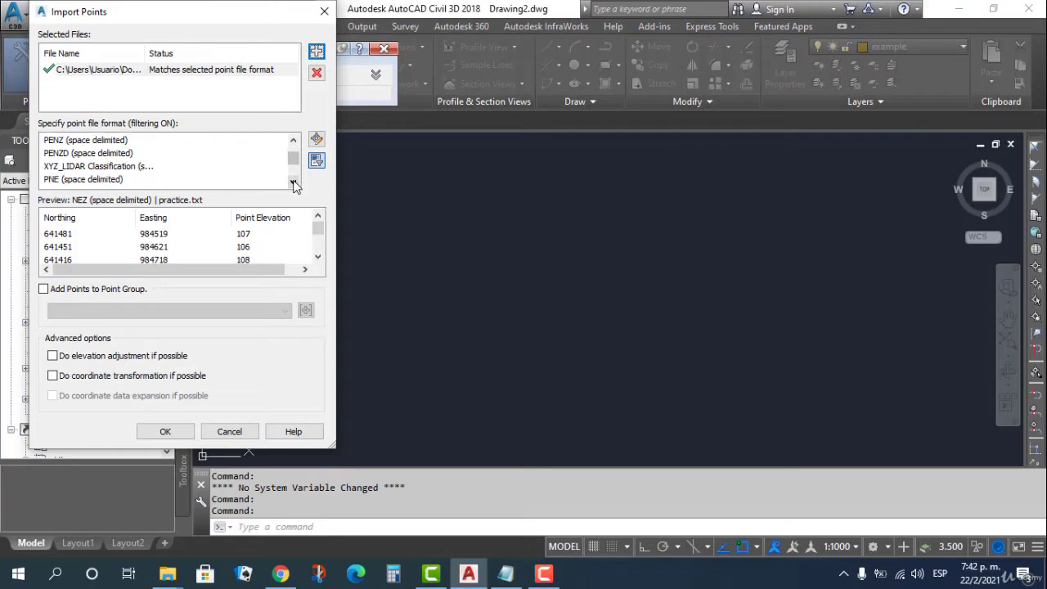
pyautogui.click(295, 183)
pyautogui.click(295, 183)
pyautogui.click(295, 183)
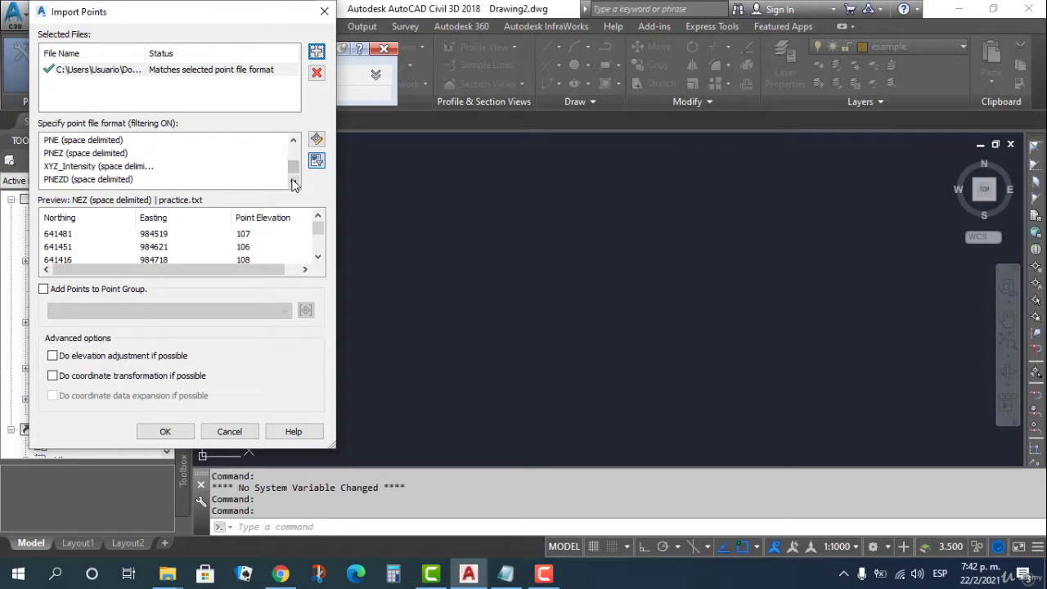
pyautogui.click(295, 183)
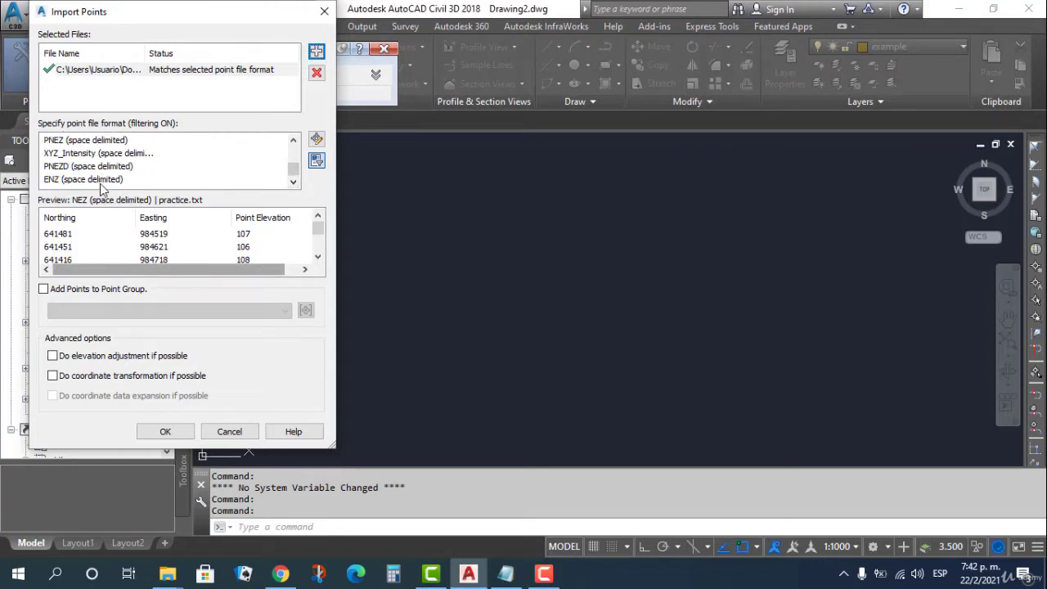
pyautogui.click(66, 180)
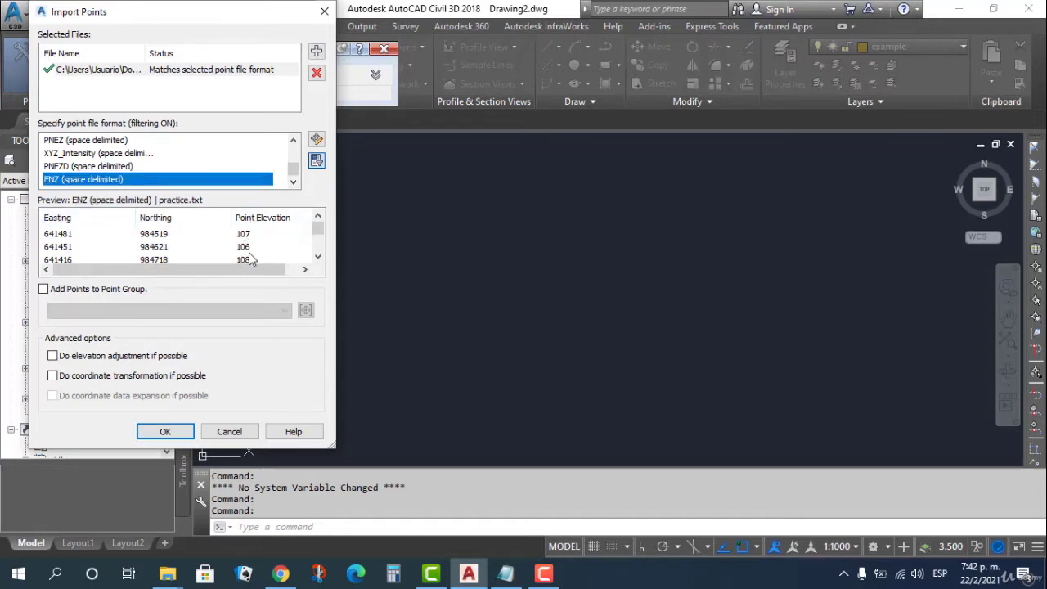
# - Assign the imported points to a new point group named Test, keeping the ENZ (space delimited) format selected
pyautogui.click(44, 288)
pyautogui.click(204, 314)
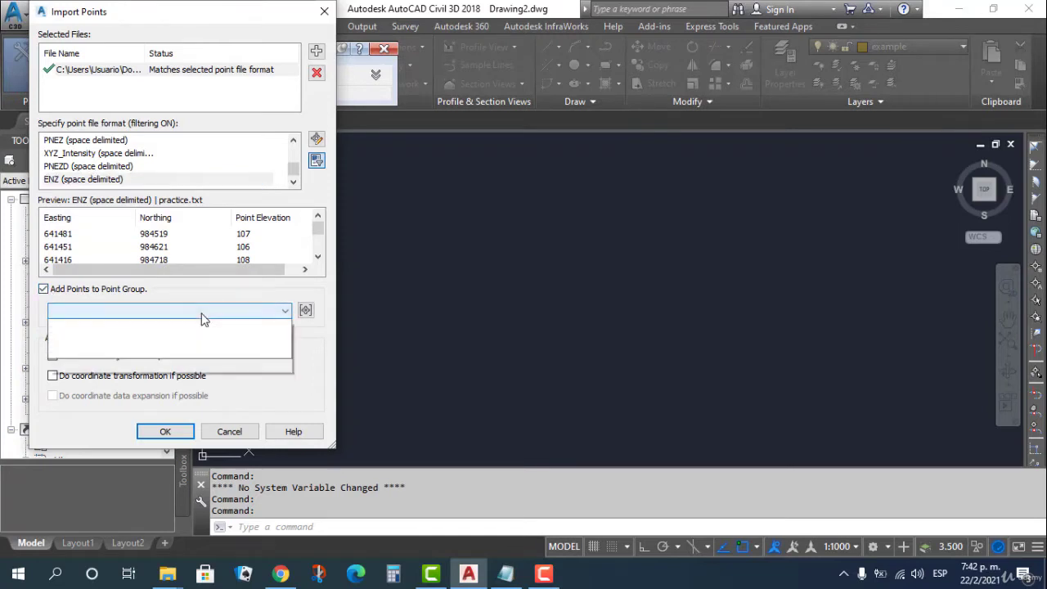
pyautogui.click(204, 313)
pyautogui.click(306, 311)
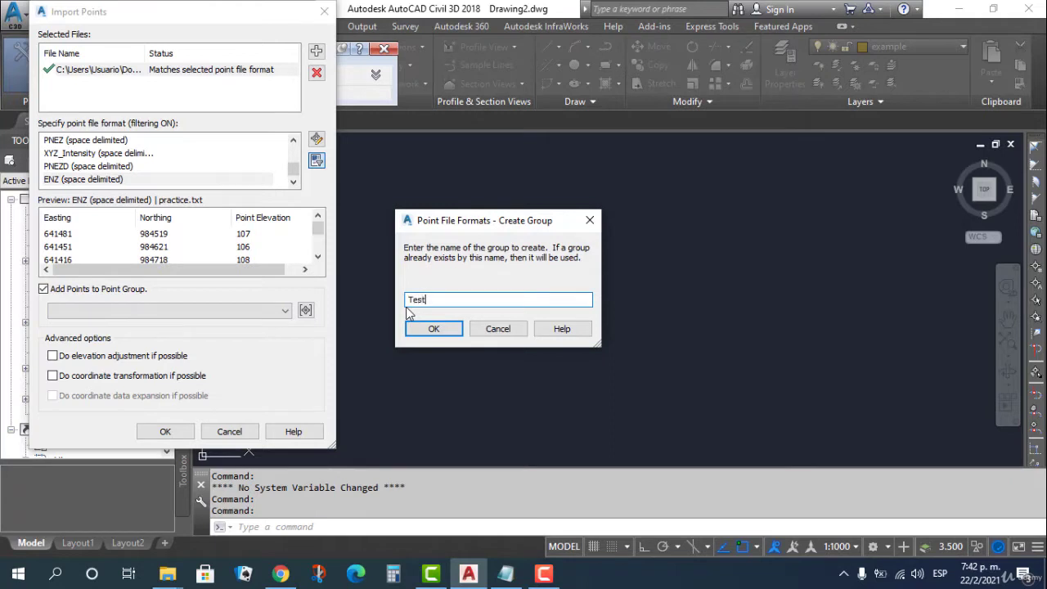
pyautogui.write('Test')
pyautogui.click(427, 328)
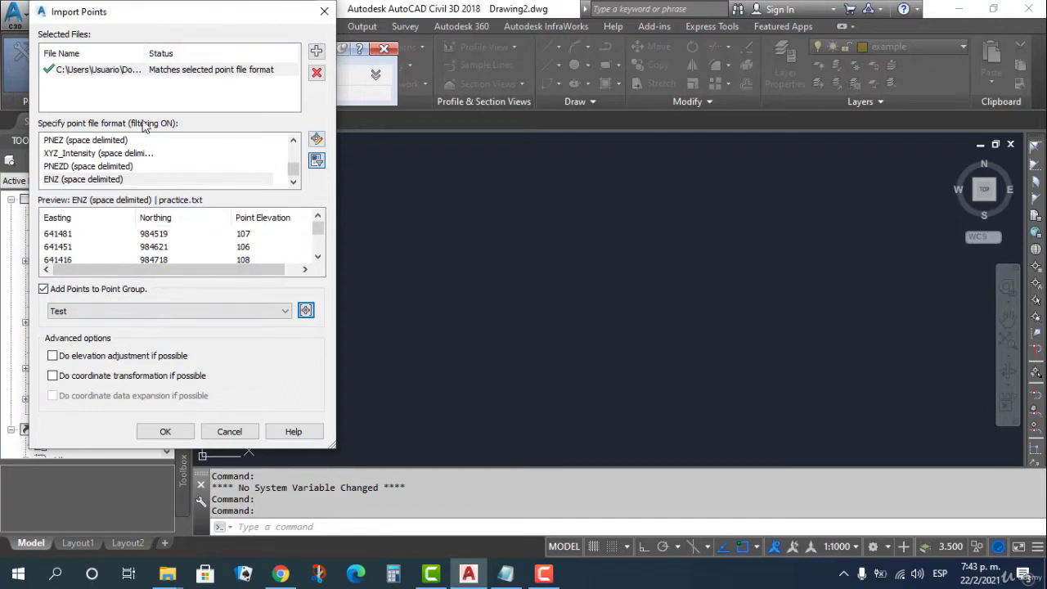
pyautogui.click(82, 179)
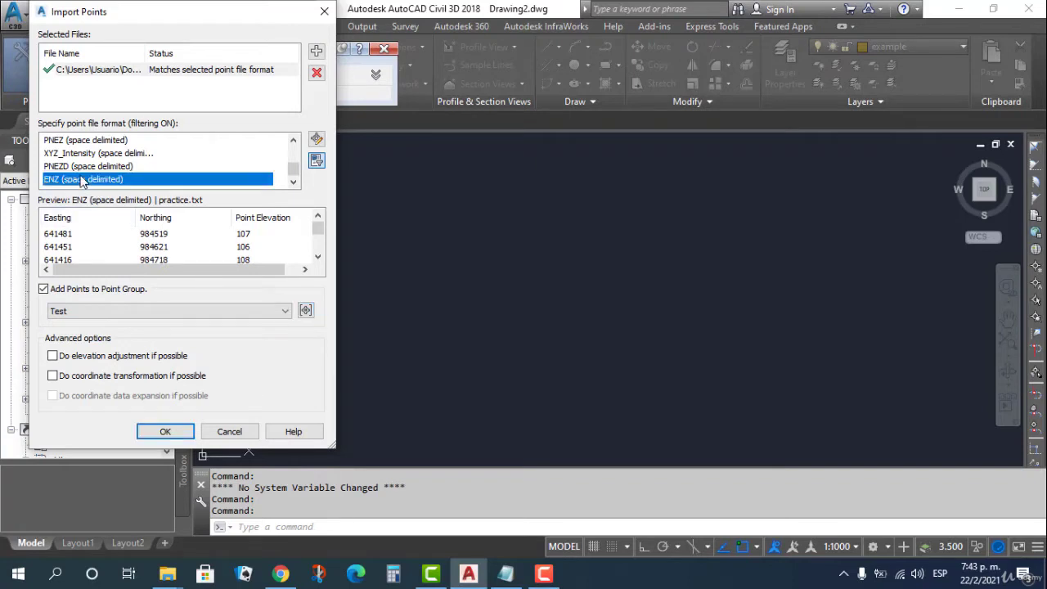
# - Open the point file format manager and start a new format of the User Point File type
pyautogui.click(316, 142)
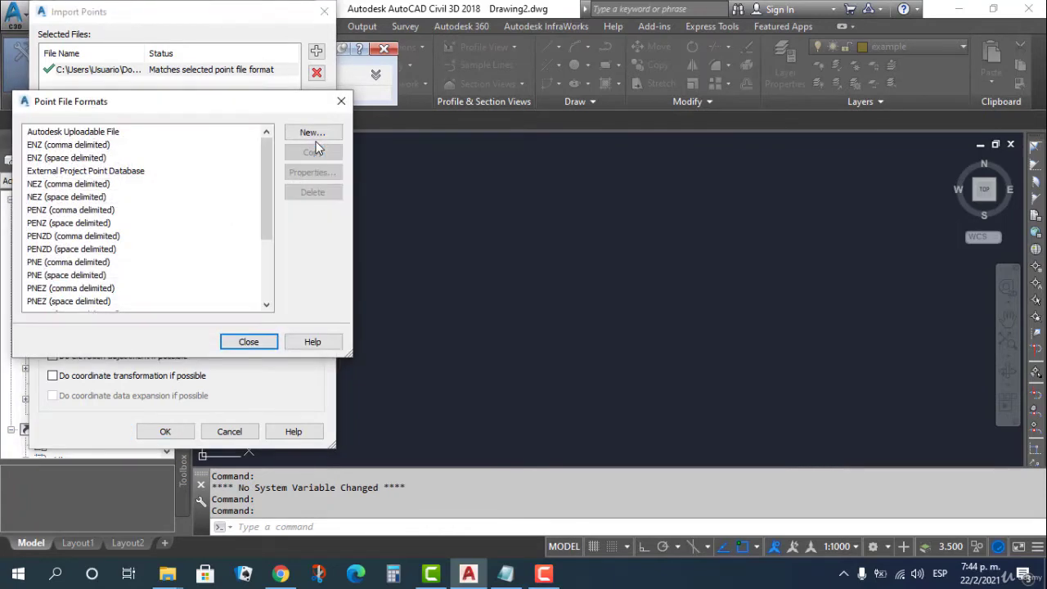
pyautogui.moveTo(268, 166); pyautogui.dragTo(87, 161)
pyautogui.click(82, 147)
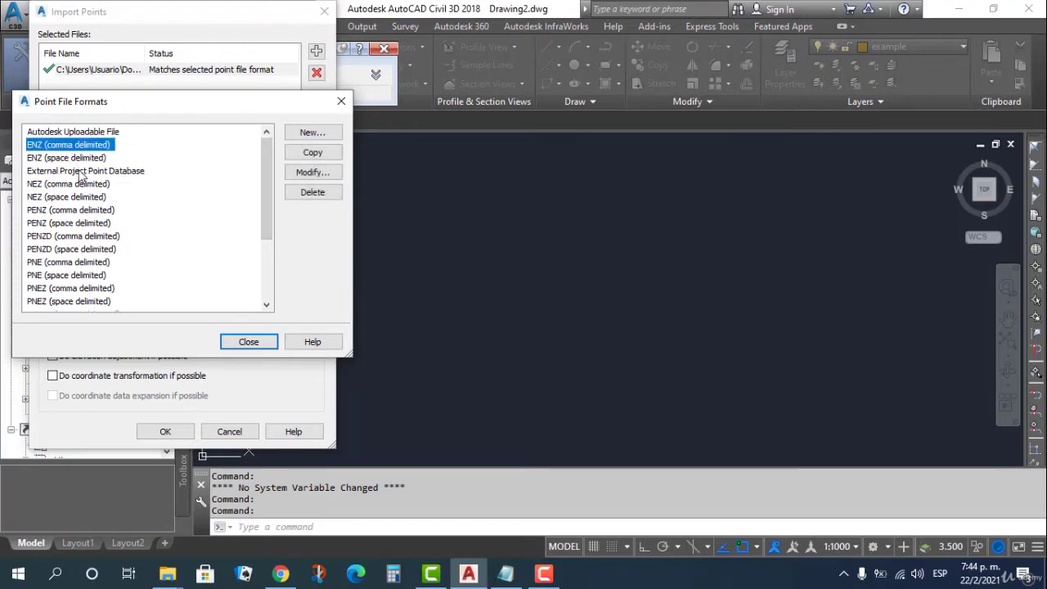
pyautogui.click(69, 161)
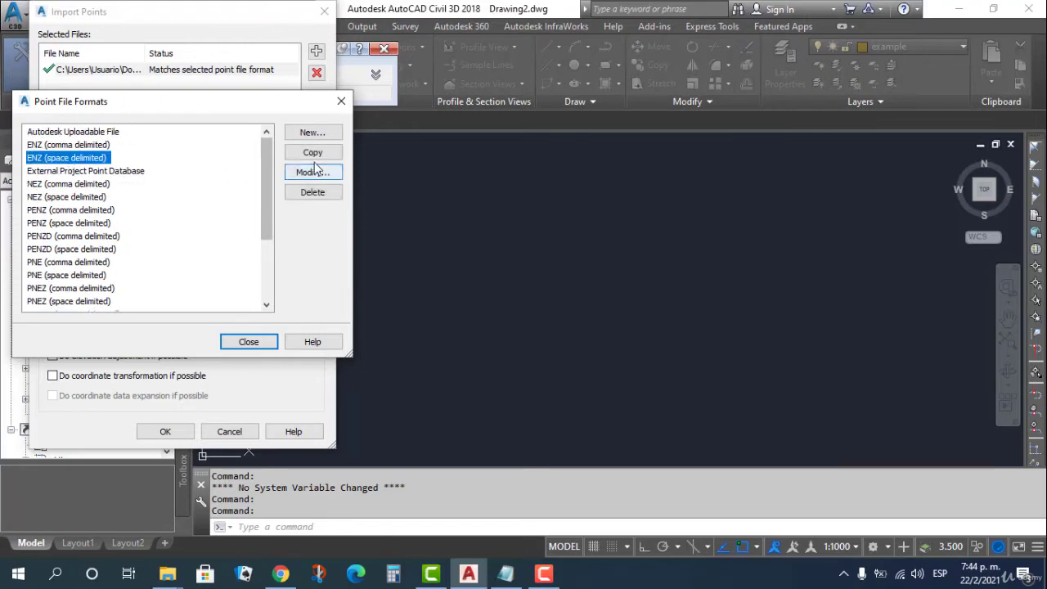
pyautogui.click(318, 133)
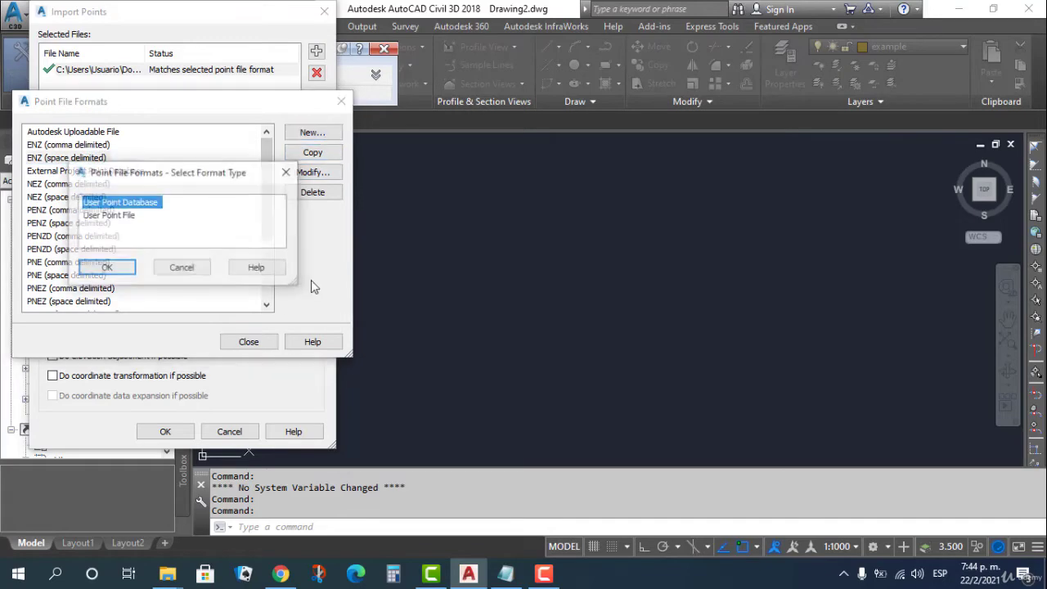
pyautogui.click(113, 216)
pyautogui.click(108, 267)
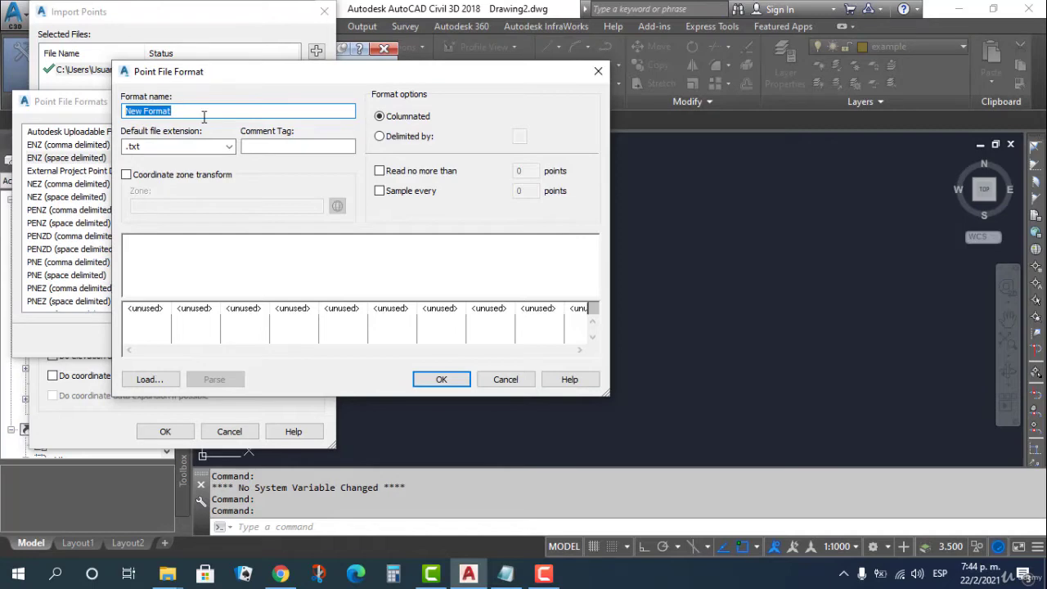
# - Name the new point file format Test Format and choose .txt as its default file extension
pyautogui.write('Test Fort')
pyautogui.press('BackSpace')
pyautogui.write('mat')
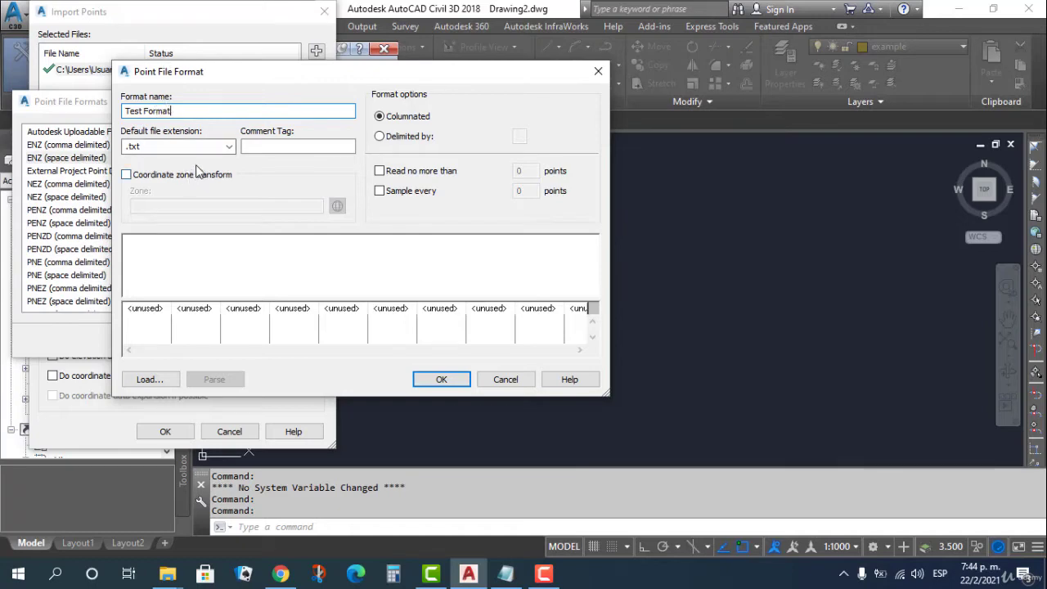
pyautogui.click(228, 148)
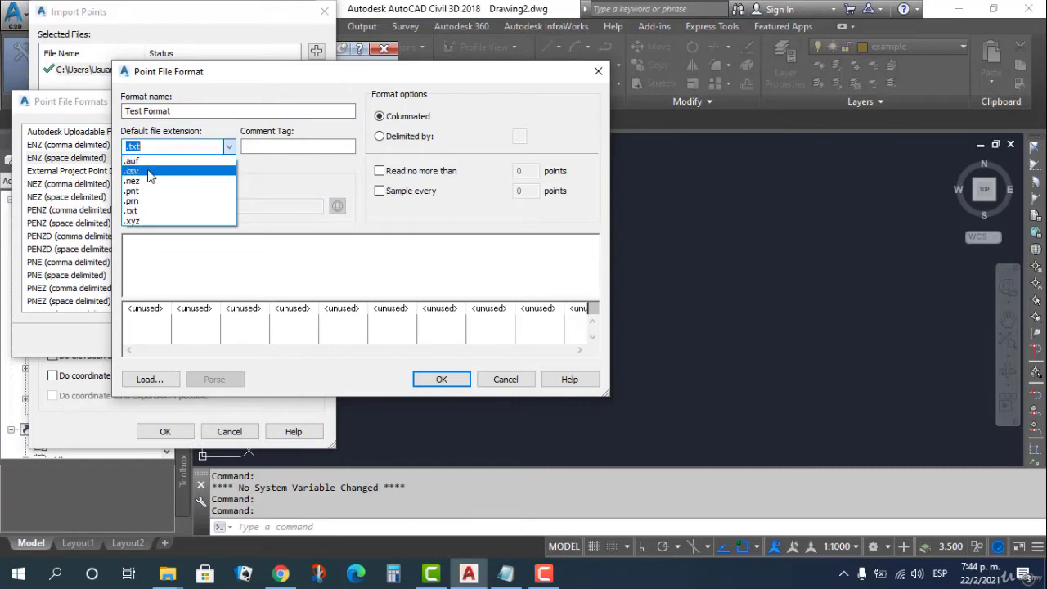
pyautogui.click(175, 211)
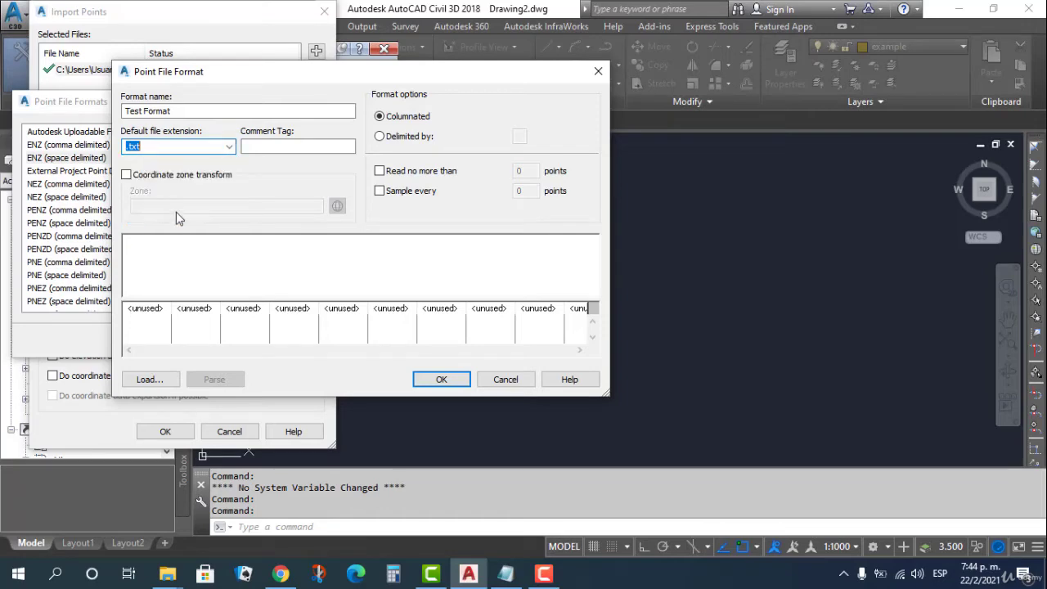
pyautogui.click(229, 146)
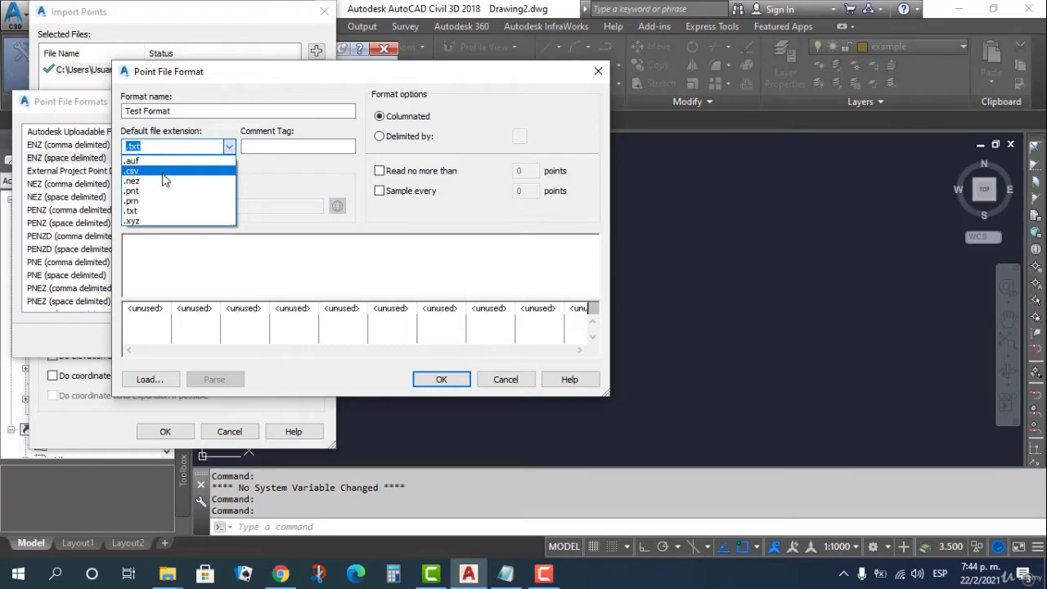
pyautogui.click(149, 210)
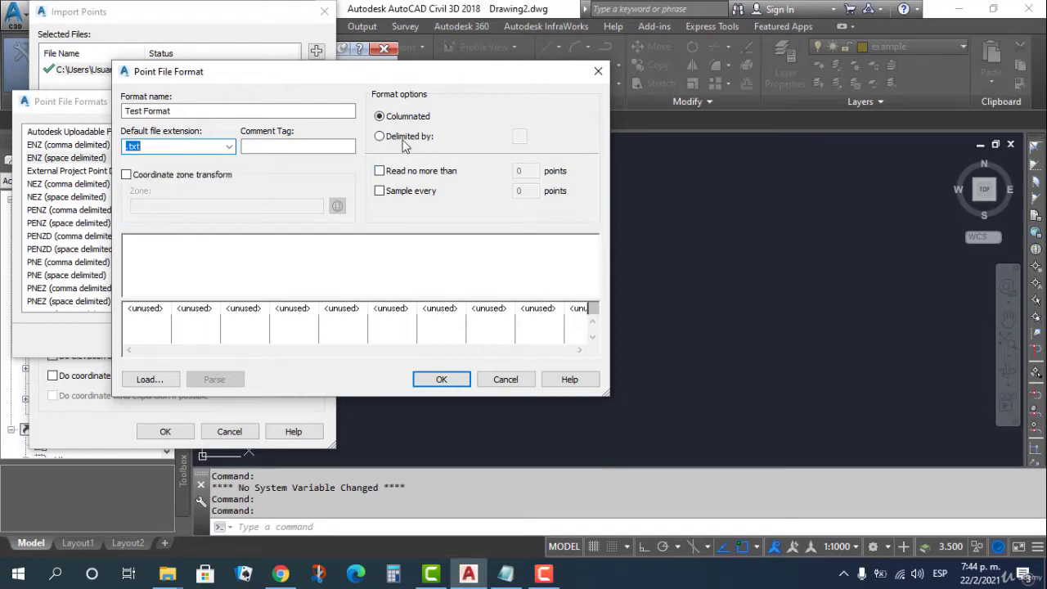
# - Set the format to delimited, and switch the point read limit and the point sampling option on and back off
pyautogui.click(381, 137)
pyautogui.click(520, 137)
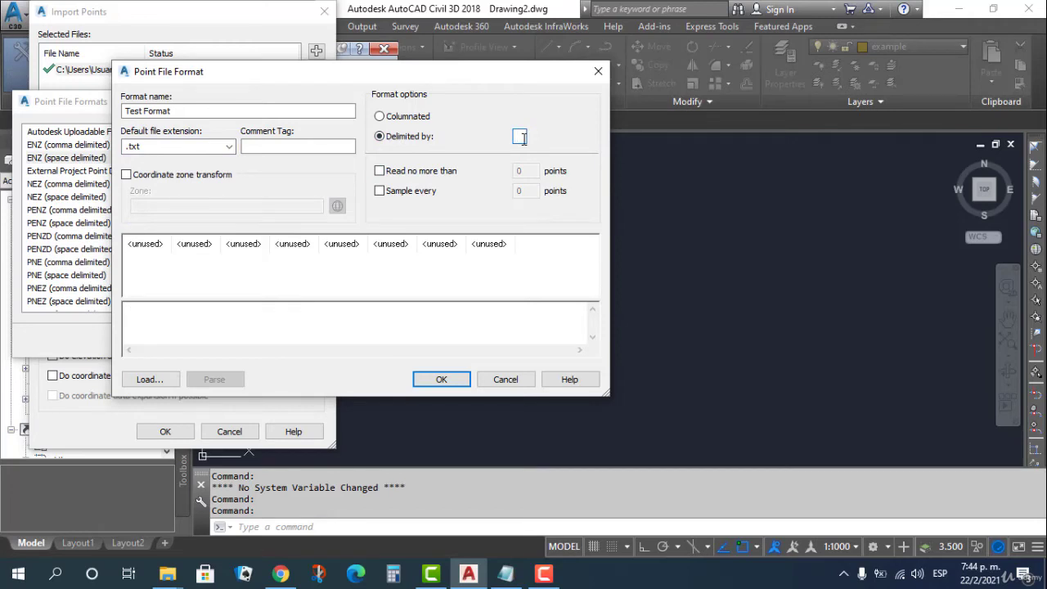
pyautogui.click(379, 173)
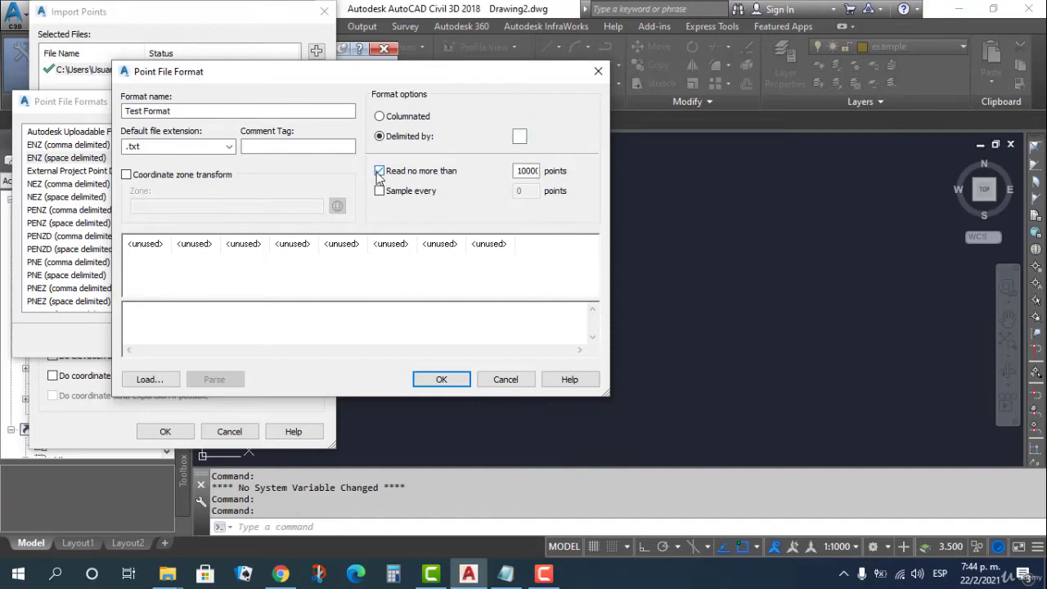
pyautogui.click(378, 171)
pyautogui.click(379, 191)
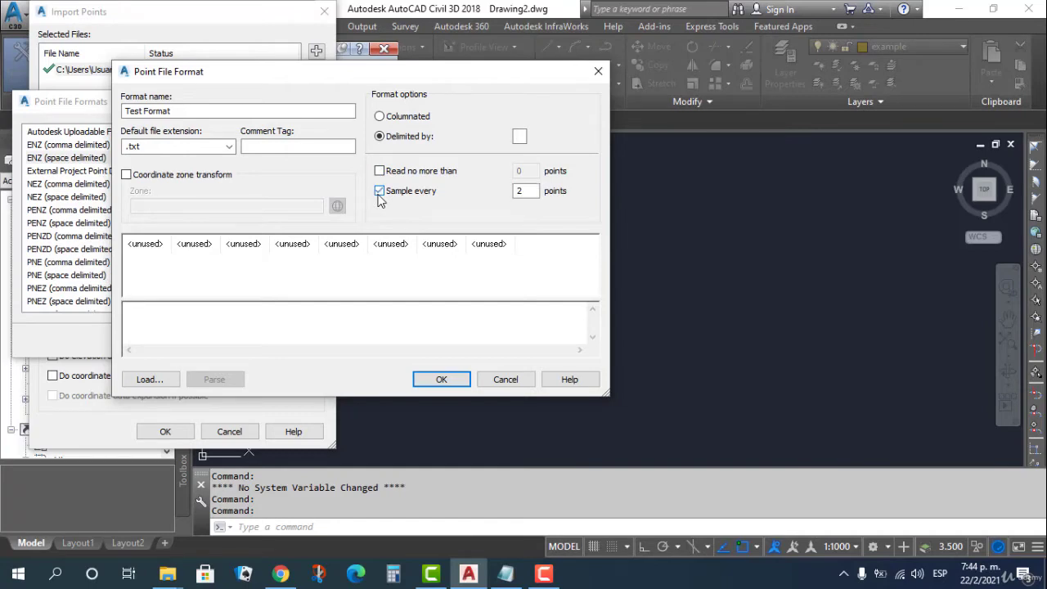
pyautogui.click(378, 191)
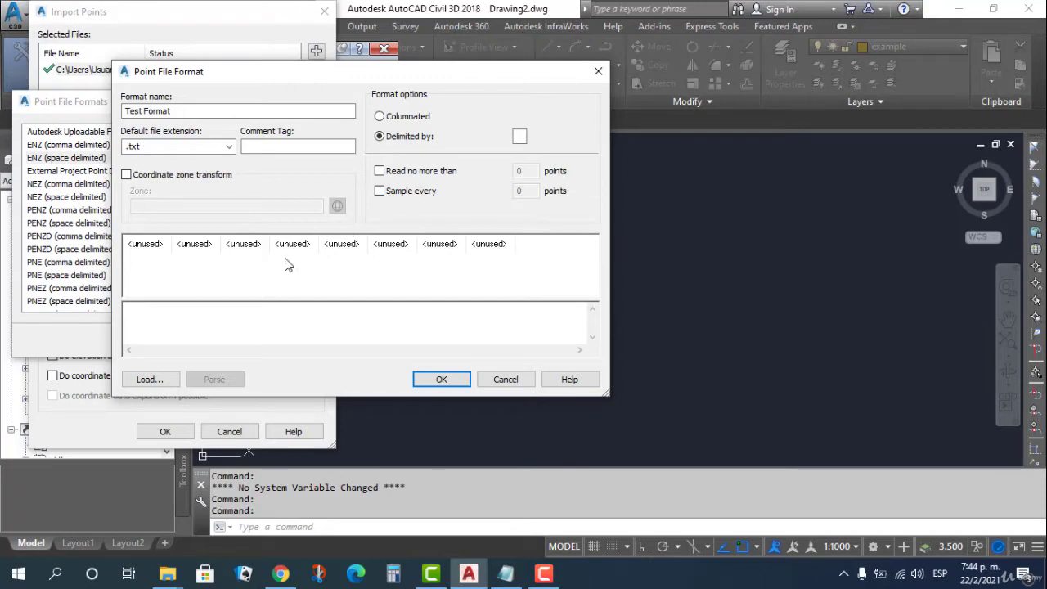
# - Define the first three columns of the format as Easting, Northing and Point Elevation
pyautogui.click(155, 246)
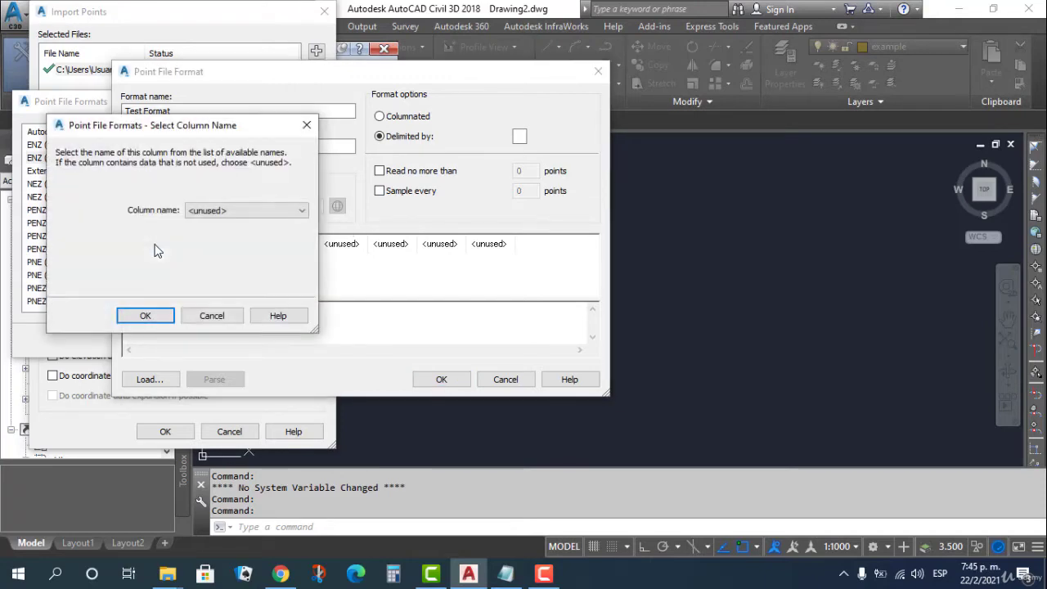
pyautogui.click(234, 212)
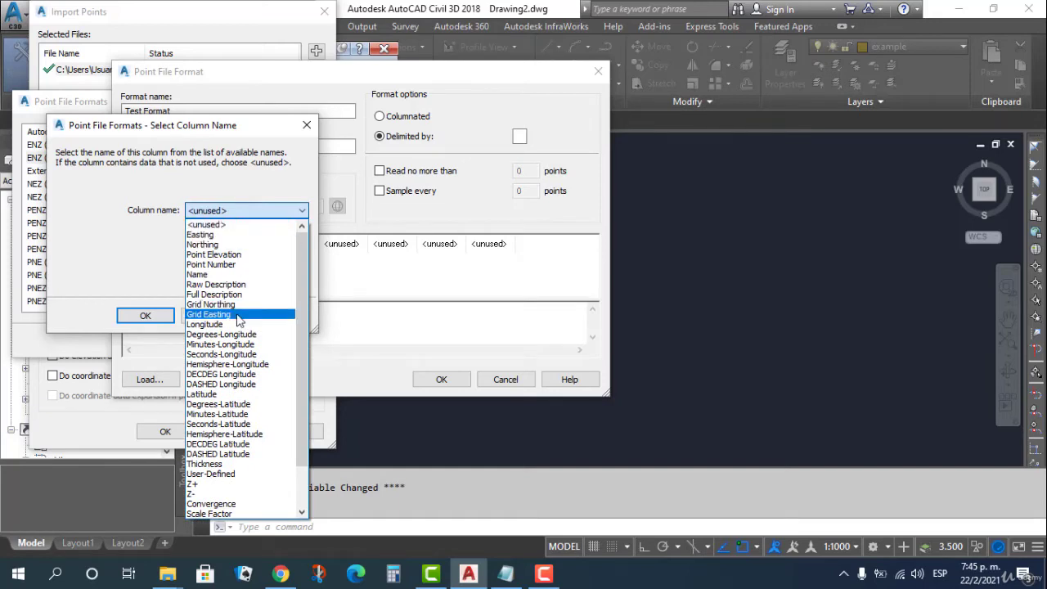
pyautogui.click(234, 236)
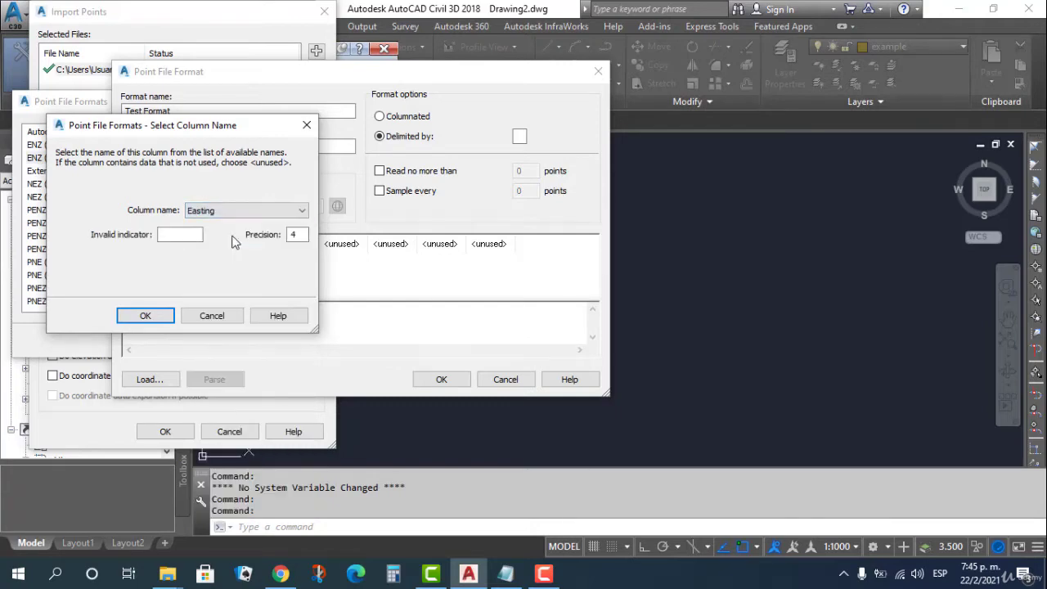
pyautogui.click(155, 308)
pyautogui.click(194, 243)
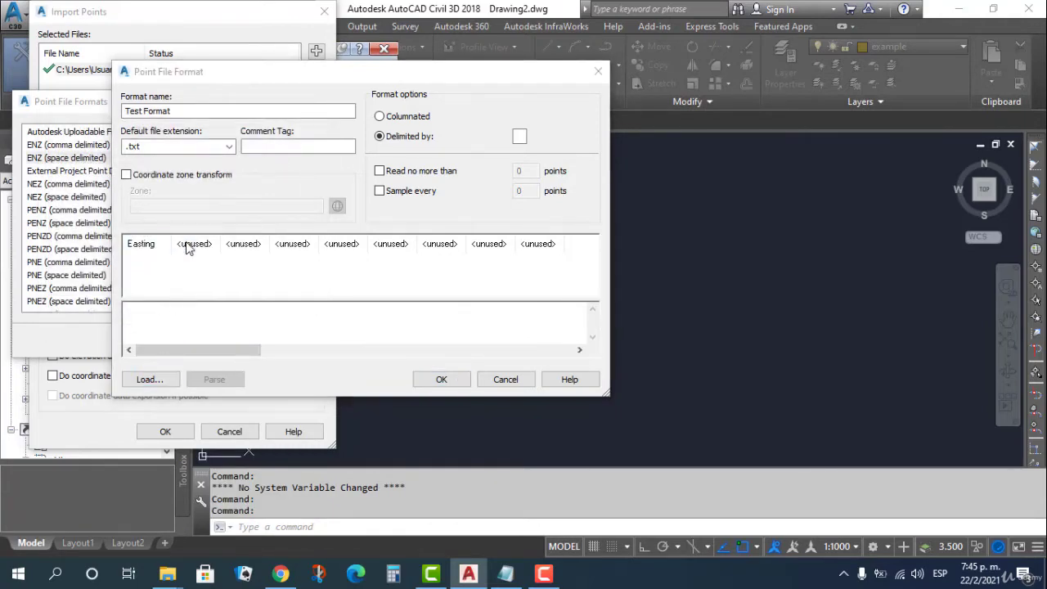
pyautogui.click(262, 210)
pyautogui.click(237, 235)
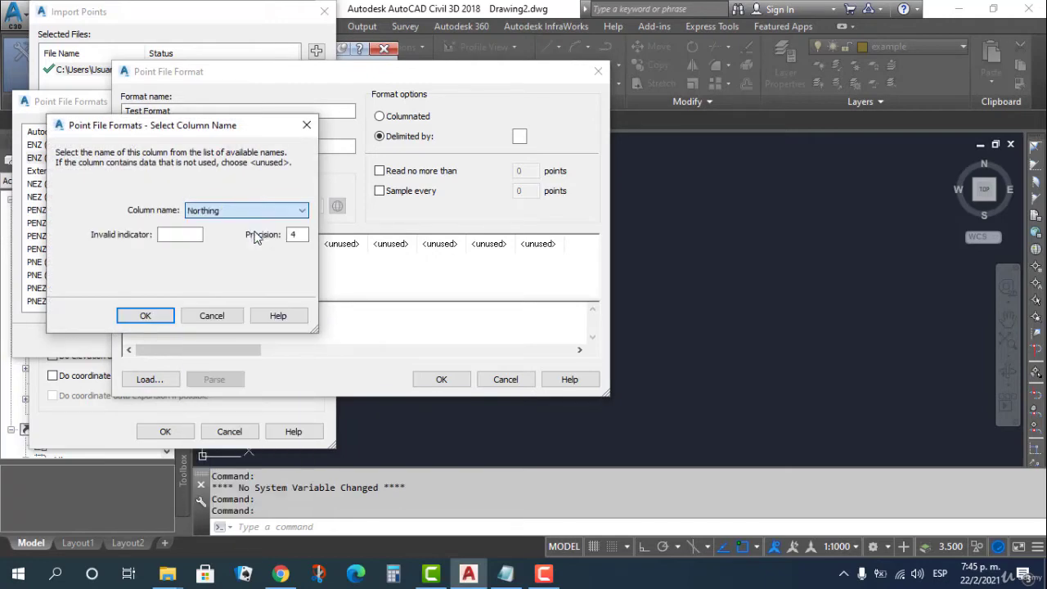
pyautogui.click(145, 316)
pyautogui.click(244, 243)
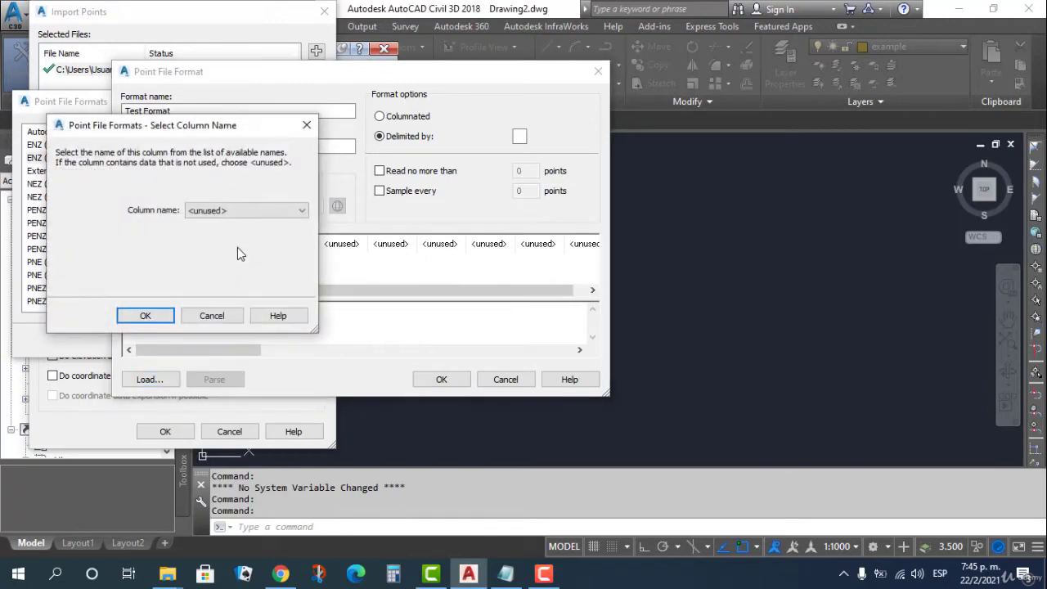
pyautogui.click(239, 214)
pyautogui.click(227, 233)
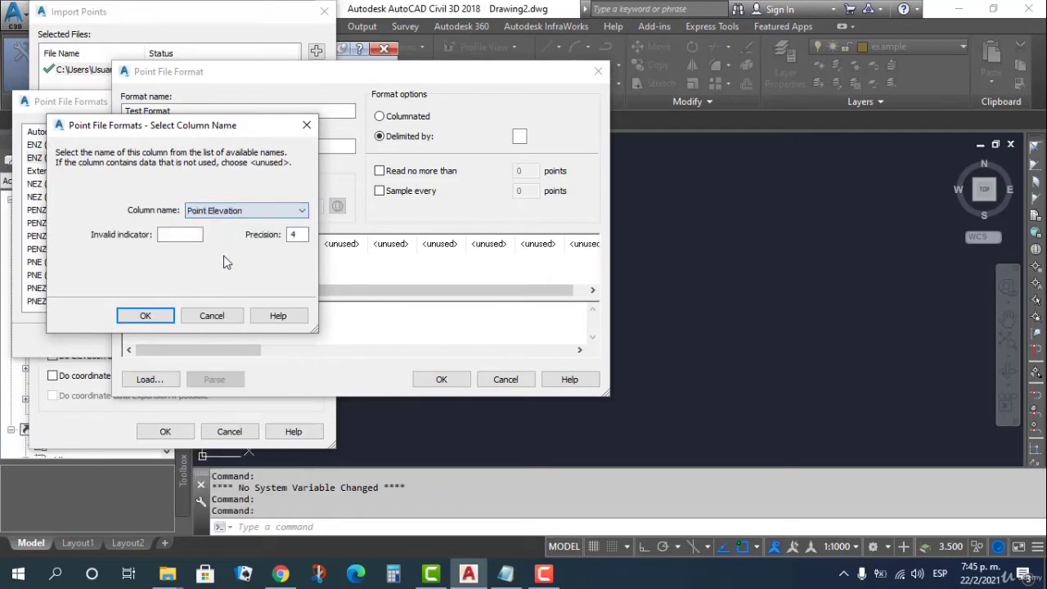
pyautogui.click(163, 316)
# - Define the fourth and fifth columns of the format as Point Number and Full Description
pyautogui.click(299, 243)
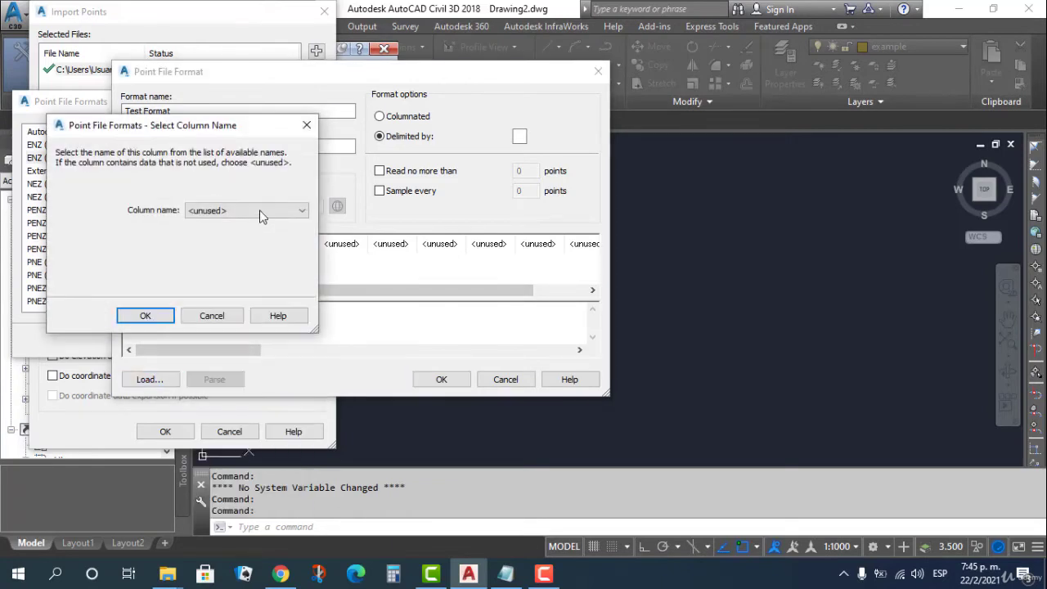
pyautogui.click(262, 211)
pyautogui.click(217, 234)
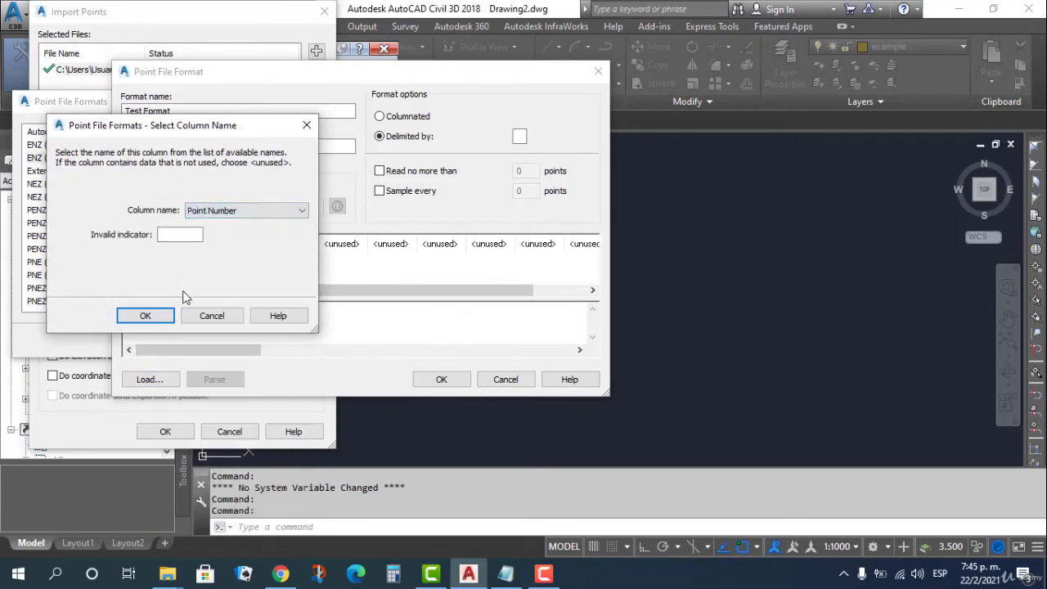
pyautogui.press('Return')
pyautogui.click(348, 243)
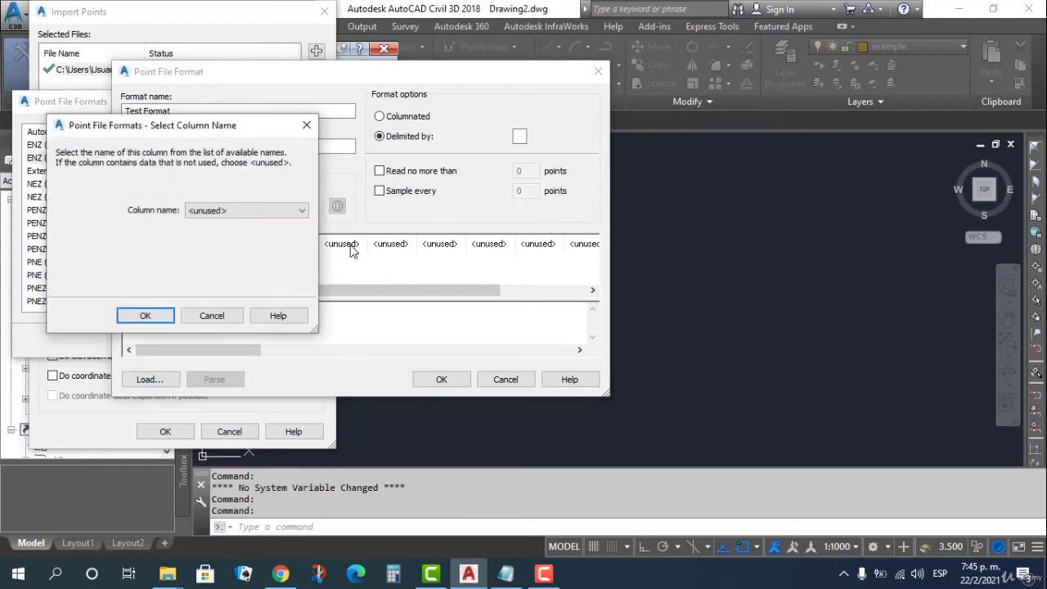
pyautogui.click(273, 215)
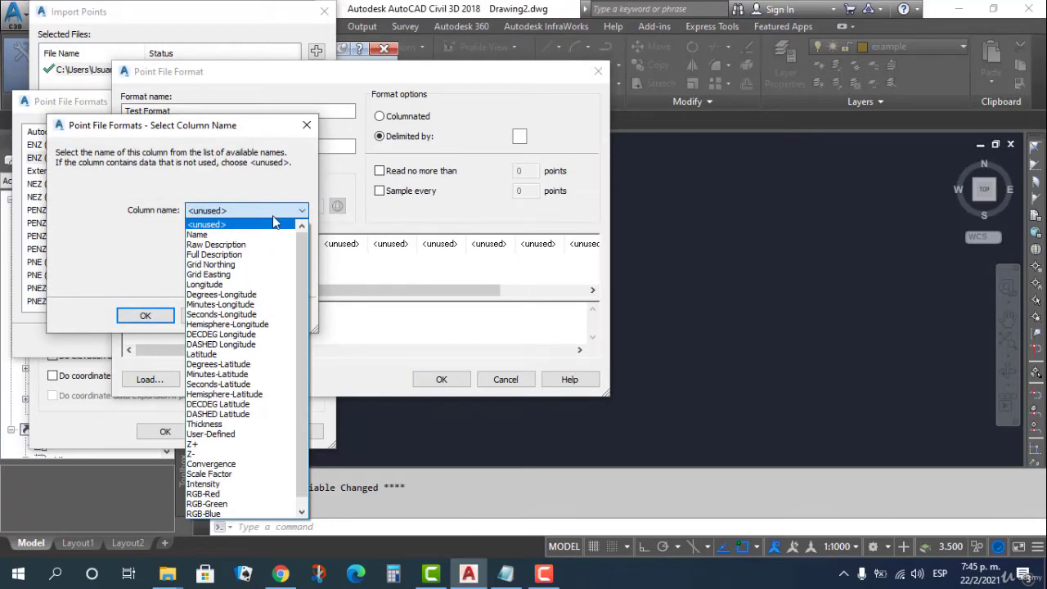
pyautogui.click(249, 255)
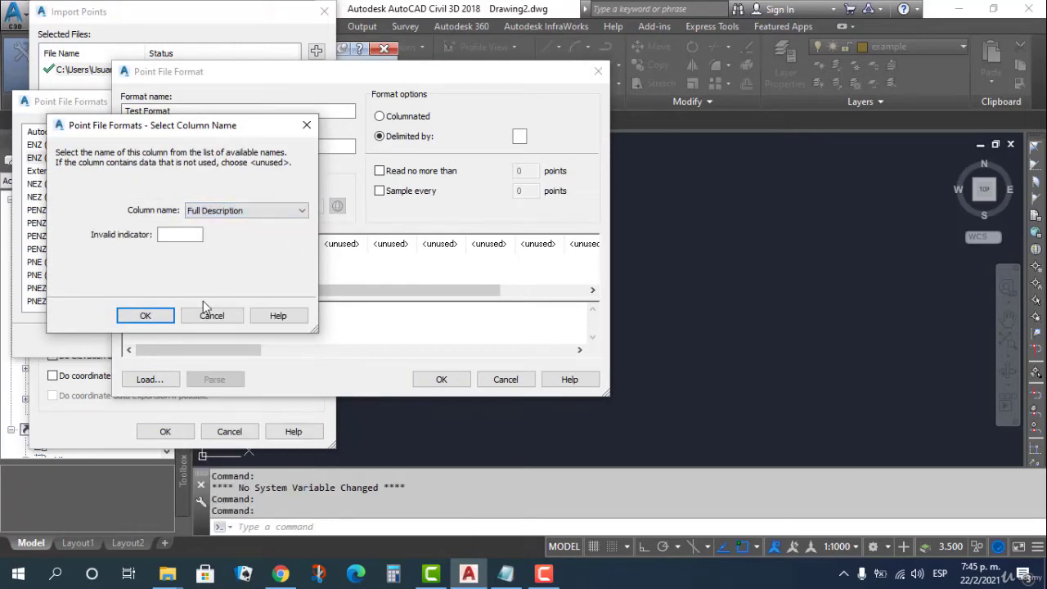
pyautogui.press('Return')
pyautogui.click(389, 243)
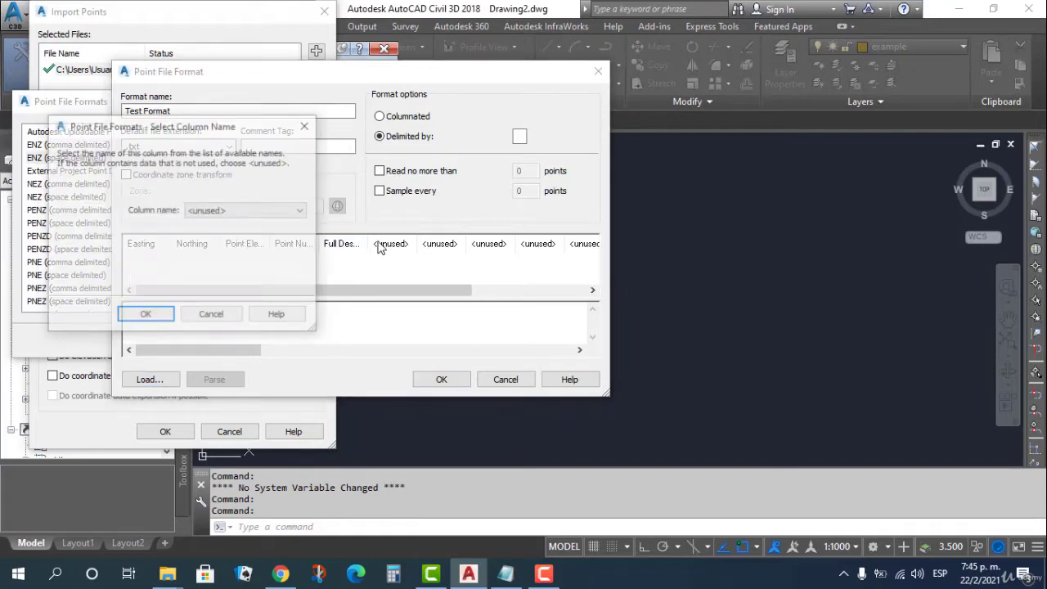
pyautogui.click(246, 210)
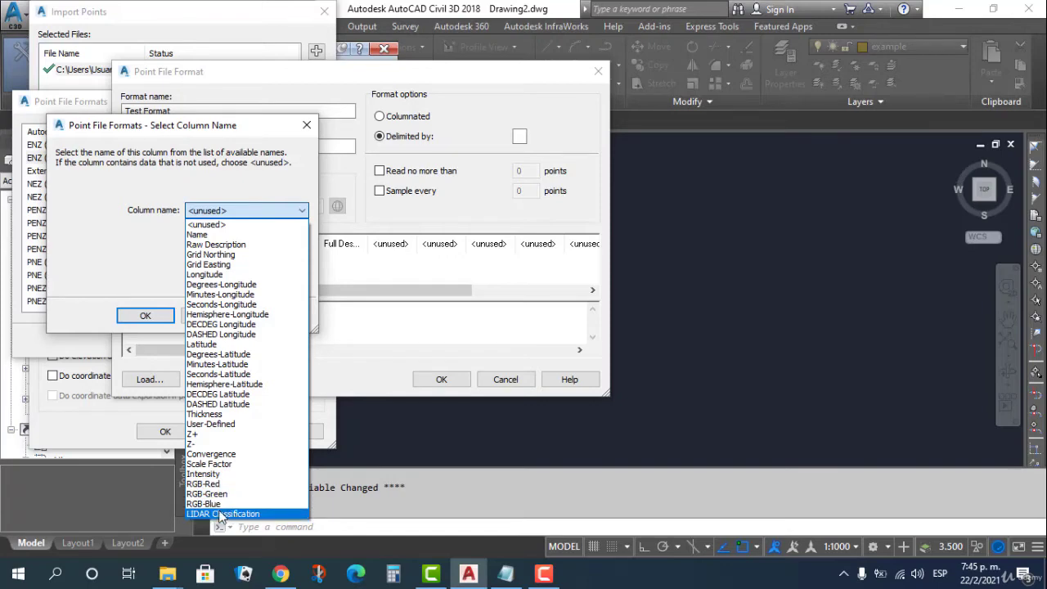
pyautogui.click(219, 513)
pyautogui.click(306, 124)
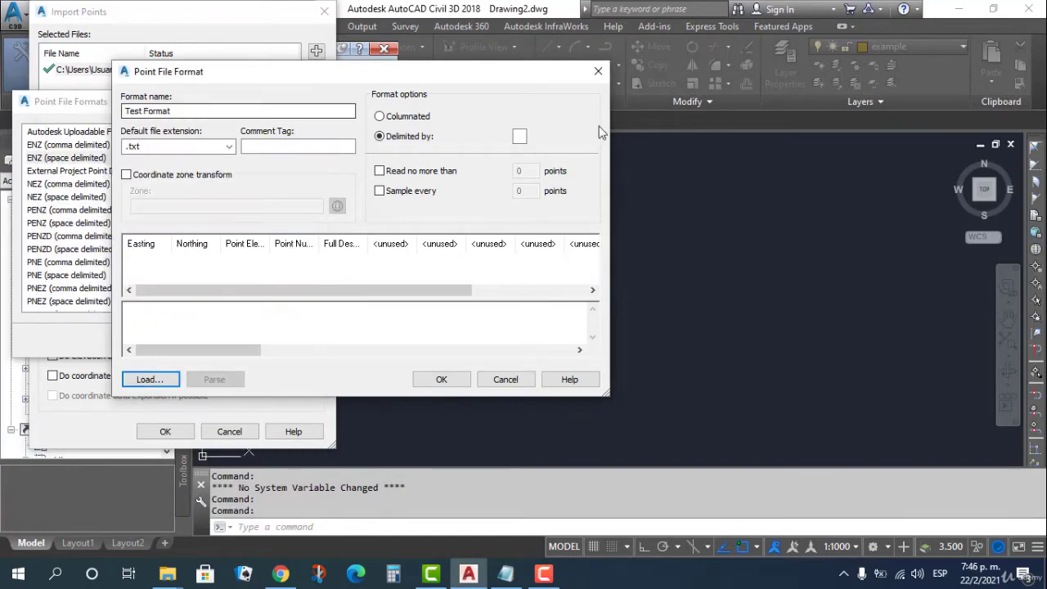
# - Load the practice text file from the Udemy folder into the format and parse its data into the columns
pyautogui.click(148, 379)
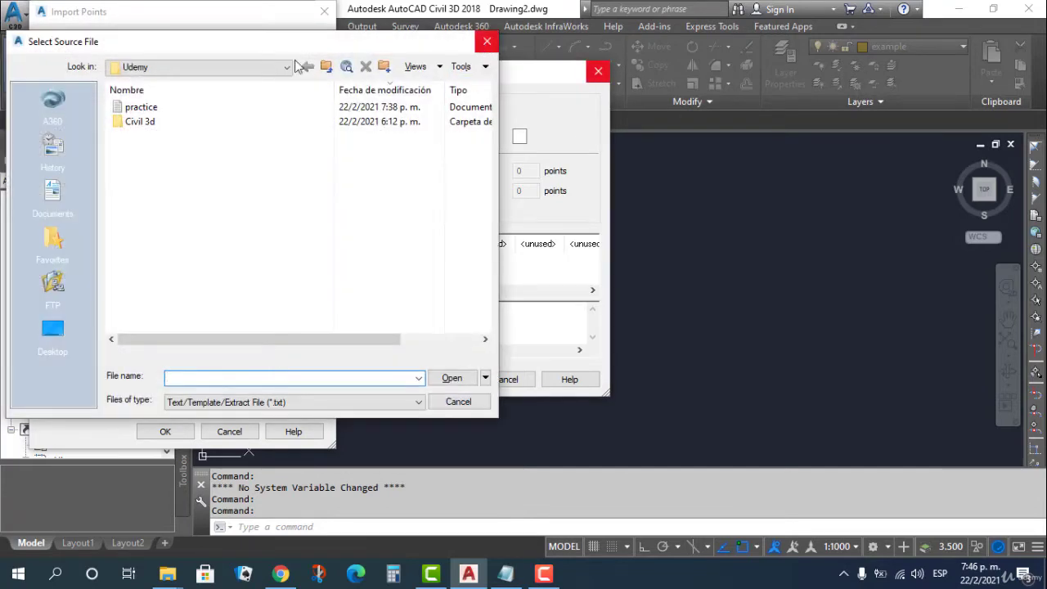
pyautogui.click(231, 90)
pyautogui.click(198, 123)
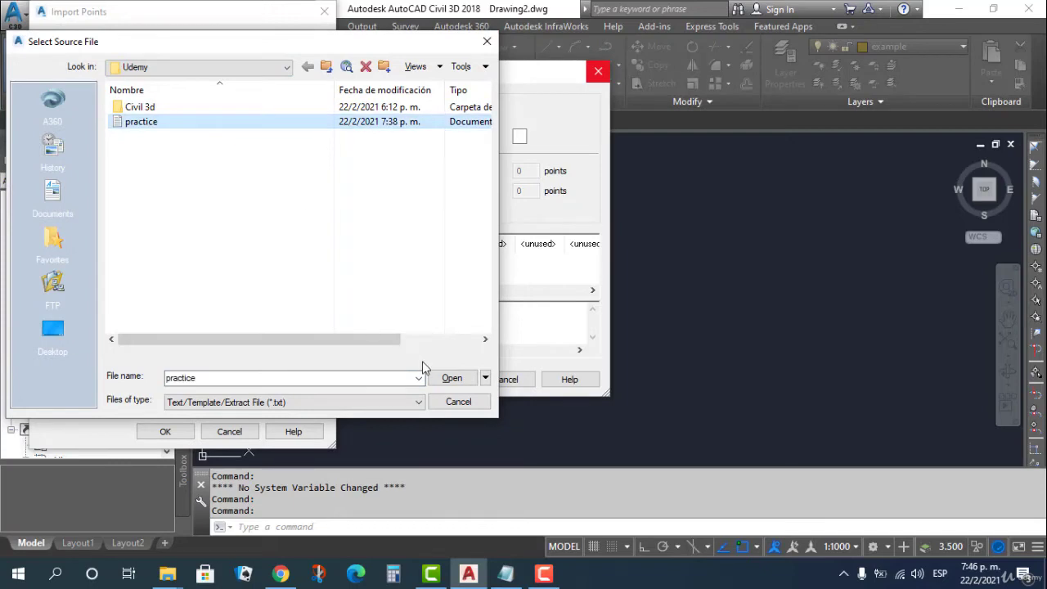
pyautogui.click(450, 377)
pyautogui.click(233, 382)
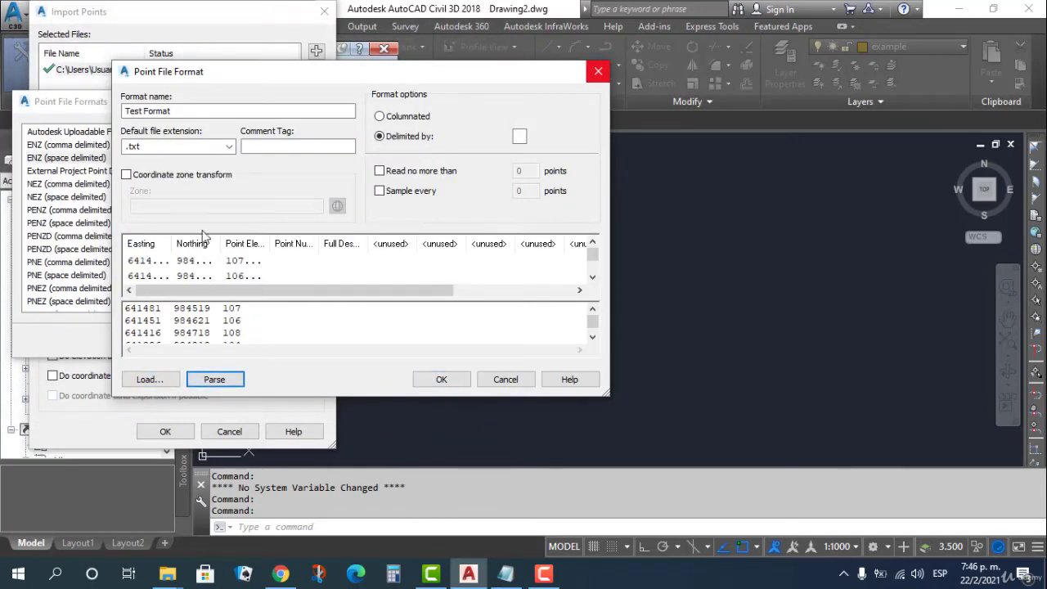
# - Discard the new Test Format without saving and leave the format manager to return to the point import settings
pyautogui.click(141, 243)
pyautogui.click(299, 129)
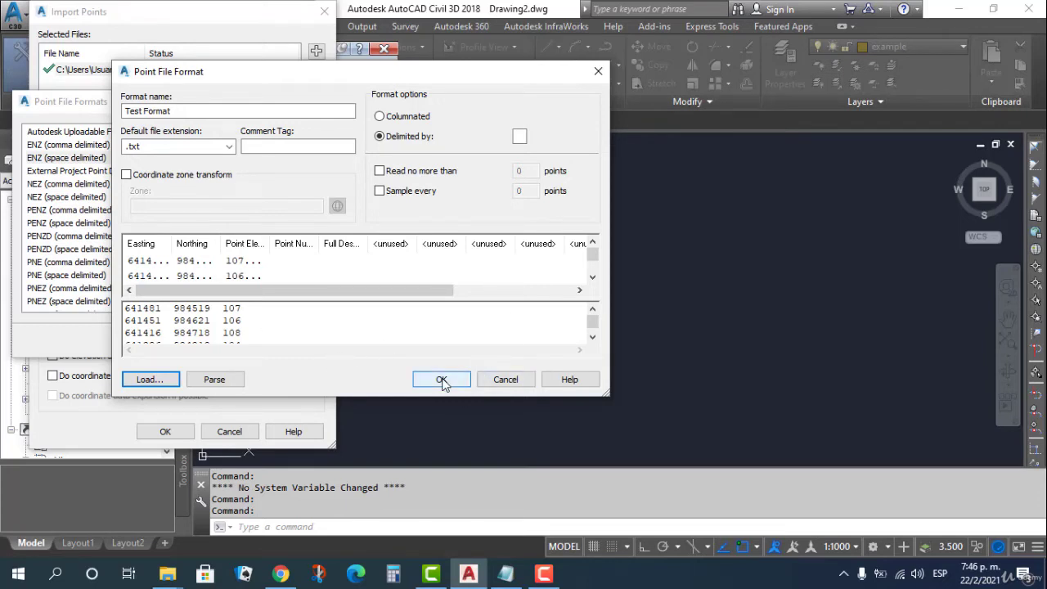
pyautogui.click(598, 71)
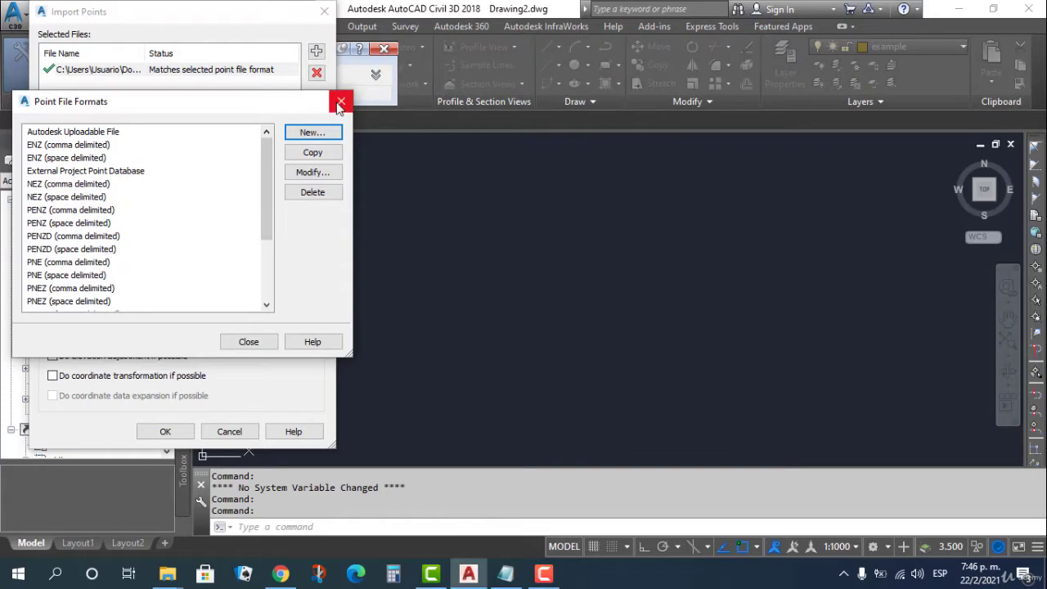
pyautogui.click(339, 102)
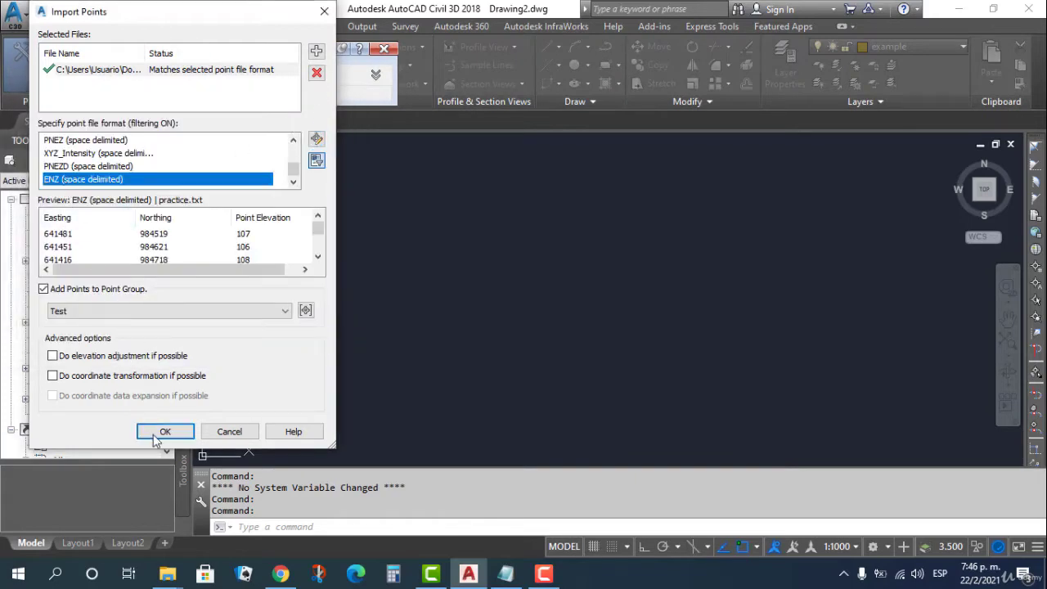
# - Import the practice file points into the Test point group and fit the drawing extents in view
pyautogui.click(161, 432)
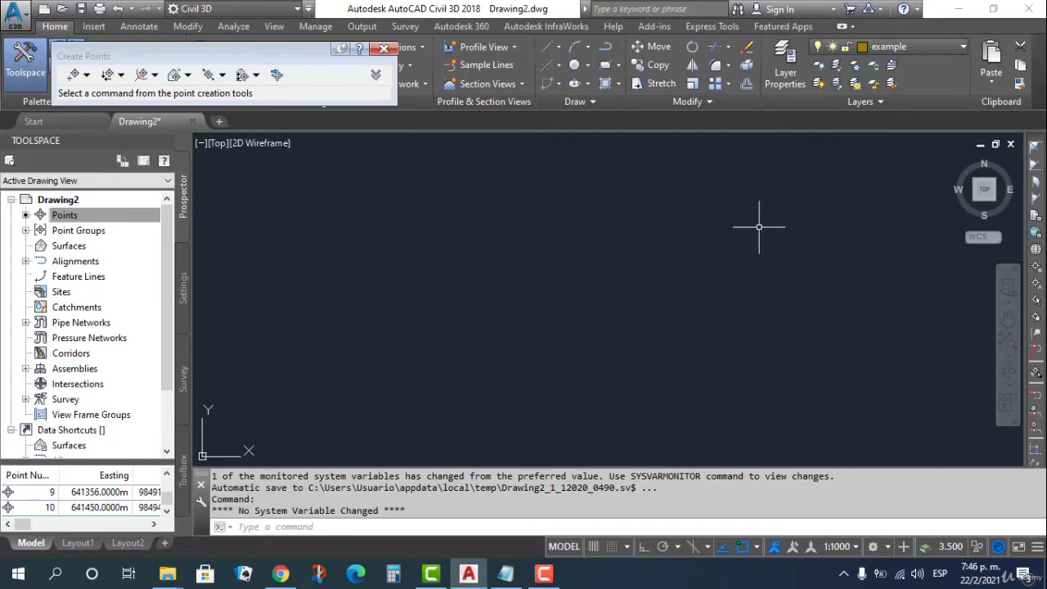
pyautogui.click(1006, 340)
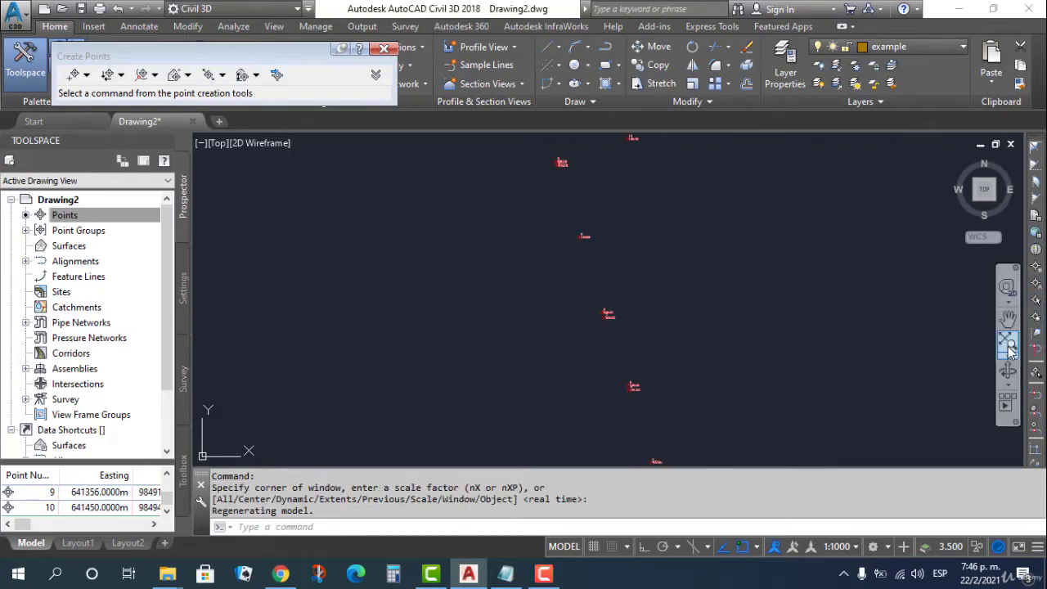
pyautogui.write('z')
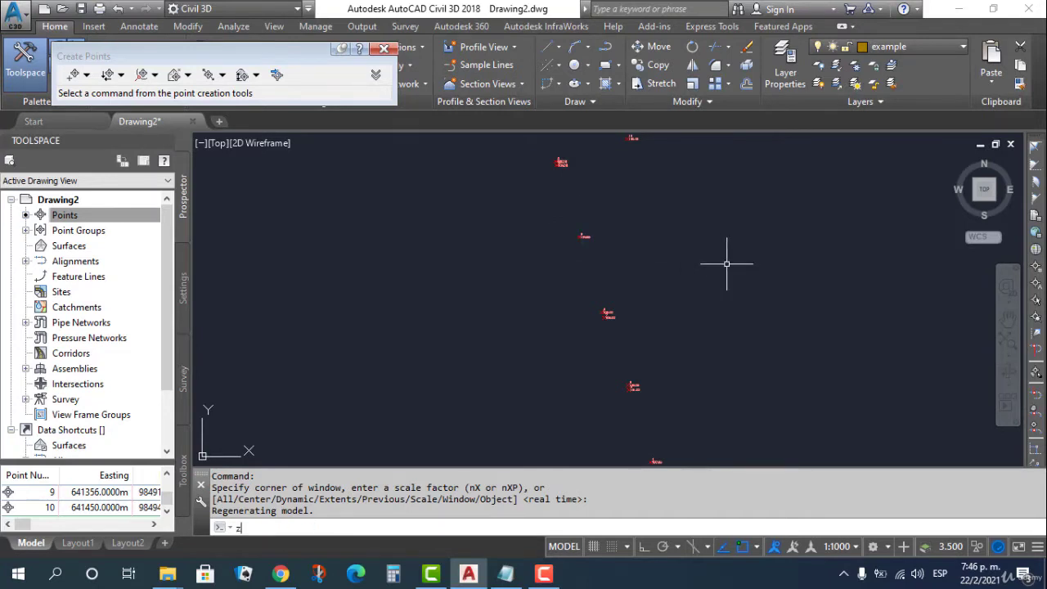
pyautogui.press('Return')
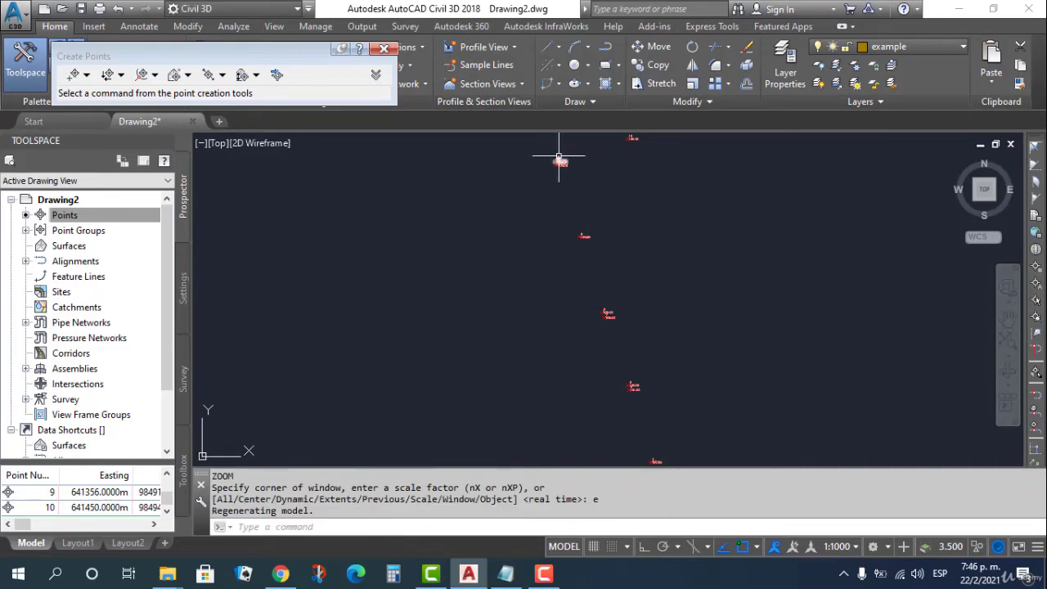
# - Examine the imported points and their number and elevation labels across the drawing
pyautogui.scroll(6, 562, 161)
pyautogui.scroll(-3, 577, 295)
pyautogui.scroll(5, 612, 385)
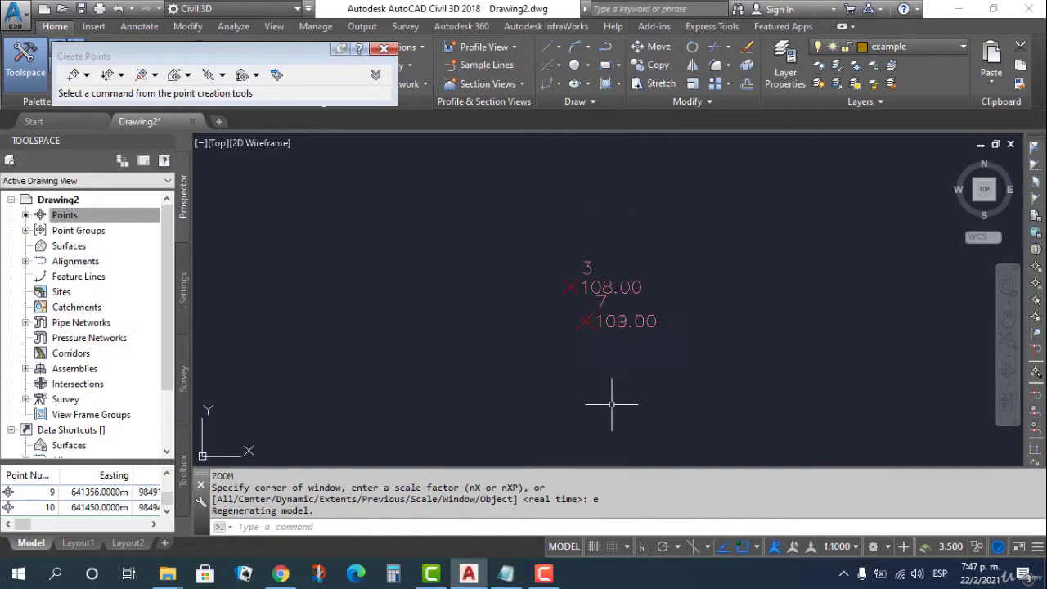
pyautogui.scroll(-3, 490, 274)
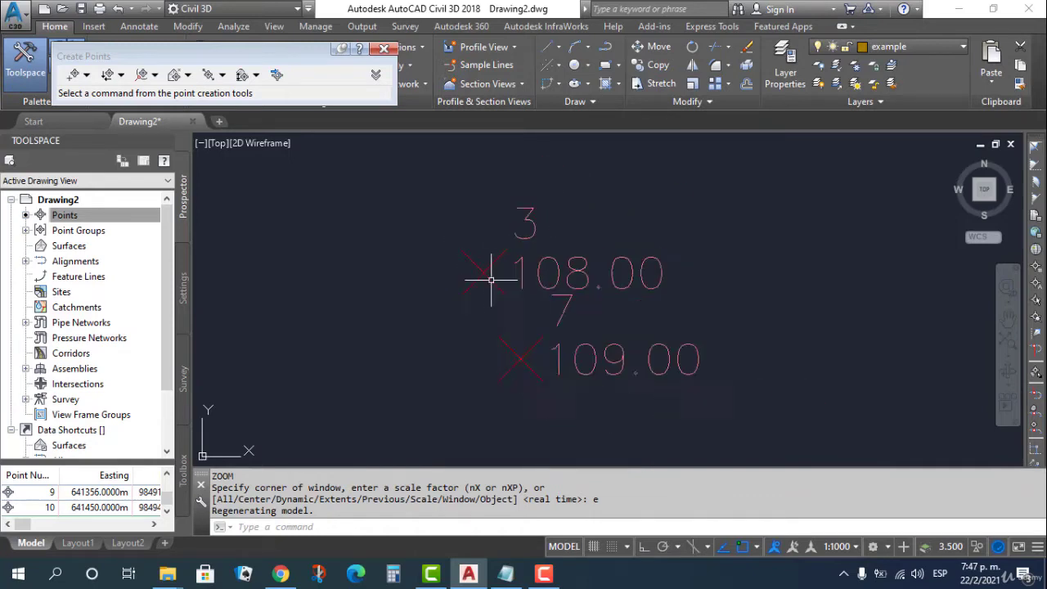
pyautogui.scroll(-6, 531, 242)
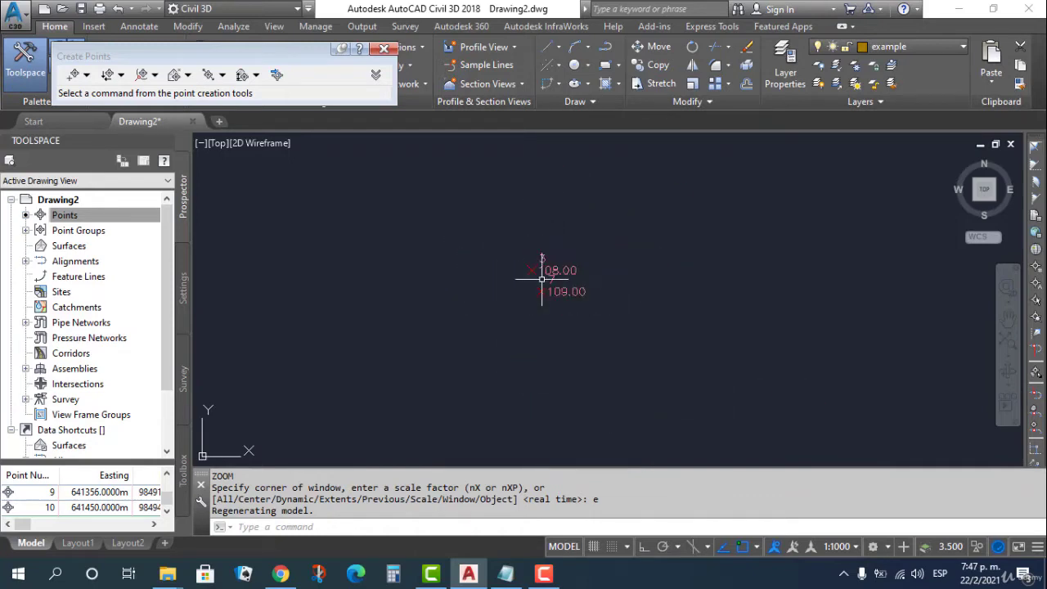
pyautogui.scroll(3, 526, 231)
pyautogui.scroll(-3, 526, 232)
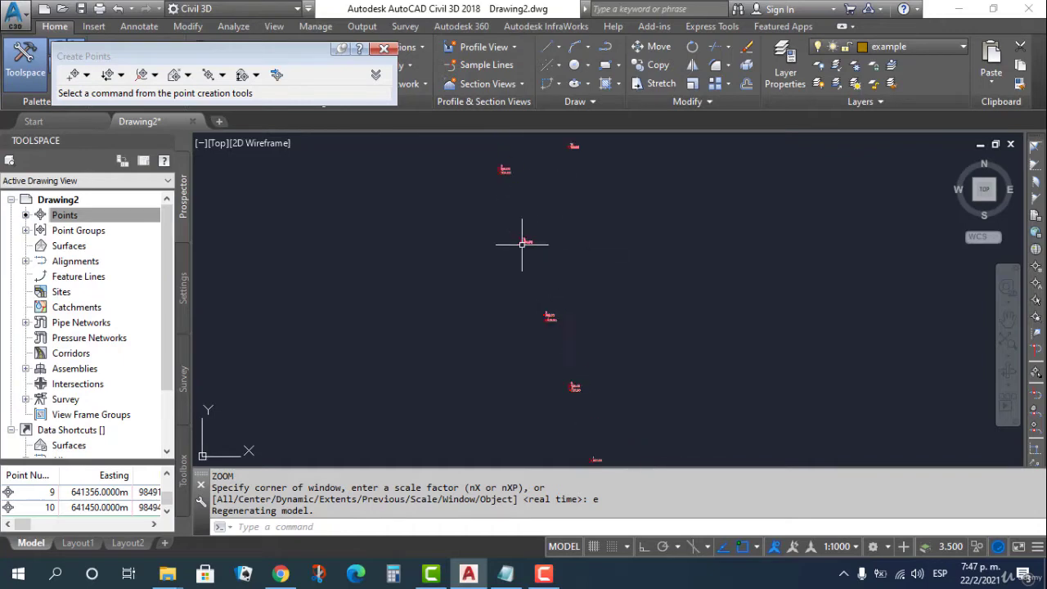
pyautogui.scroll(2, 574, 383)
pyautogui.scroll(6, 521, 360)
pyautogui.scroll(-4, 565, 283)
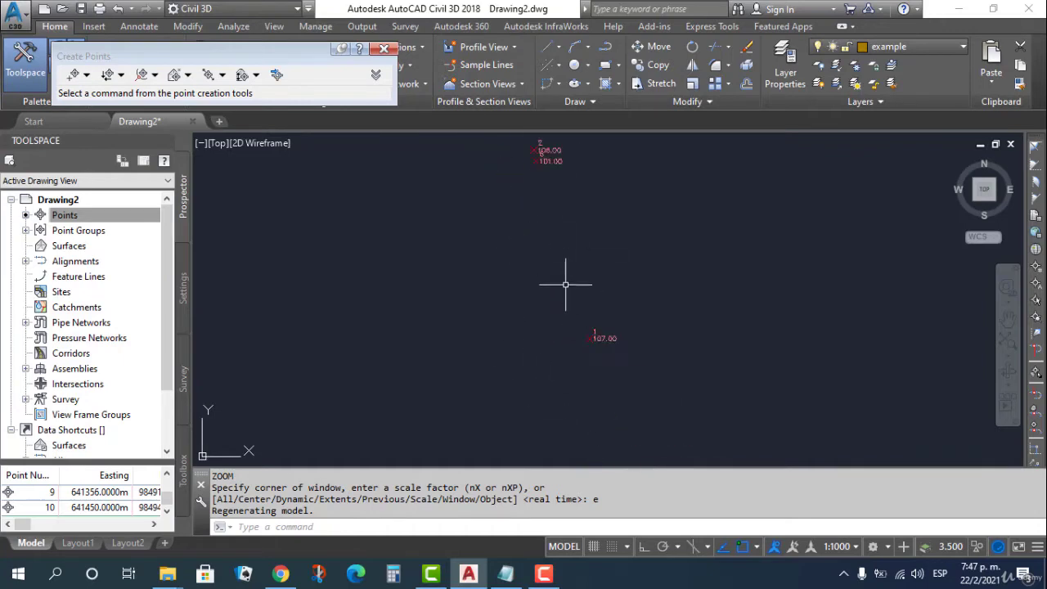
pyautogui.moveTo(535, 180); pyautogui.dragTo(568, 370, button='middle')
pyautogui.scroll(2, 529, 186)
pyautogui.moveTo(531, 185); pyautogui.dragTo(598, 353, button='middle')
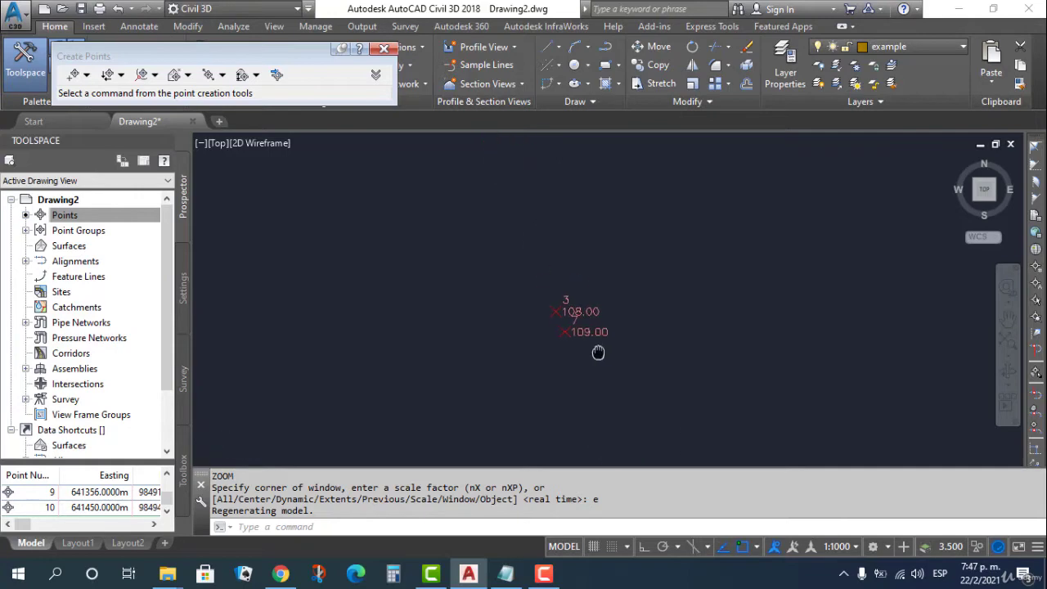
# - Open the point group properties from point 7 and apply Benchmark as the Test group's point style
pyautogui.click(565, 335)
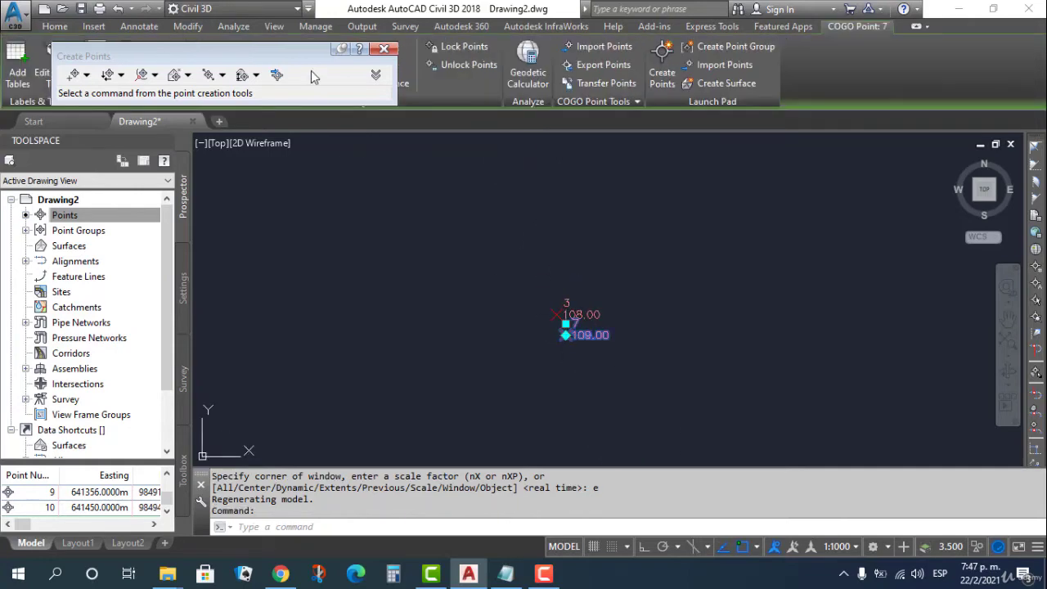
pyautogui.moveTo(296, 57)
pyautogui.mouseDown()
pyautogui.moveTo(327, 143)
pyautogui.moveTo(470, 201)
pyautogui.mouseUp()
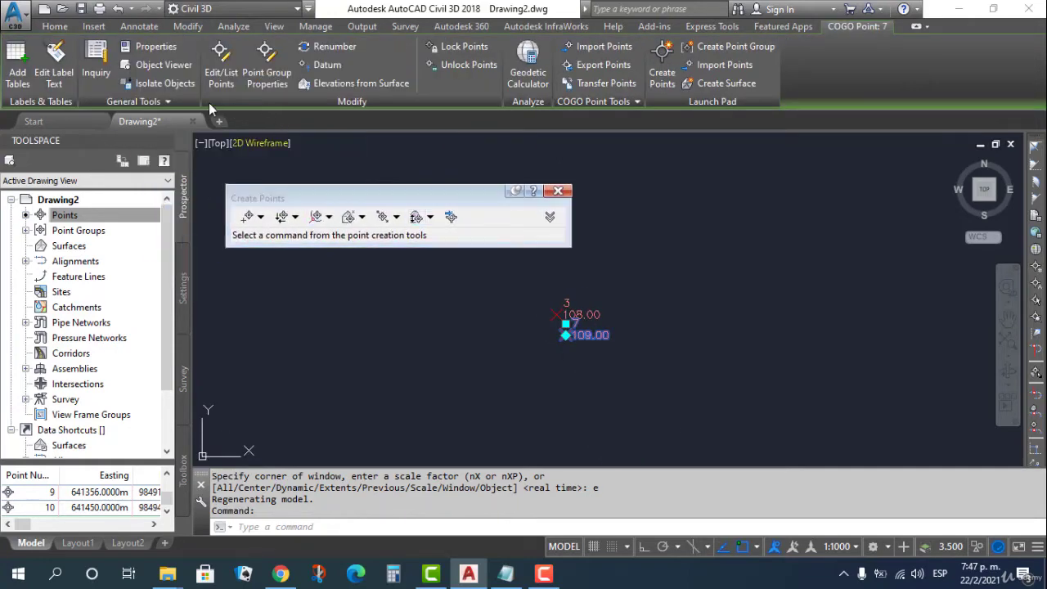
pyautogui.rightClick(583, 328)
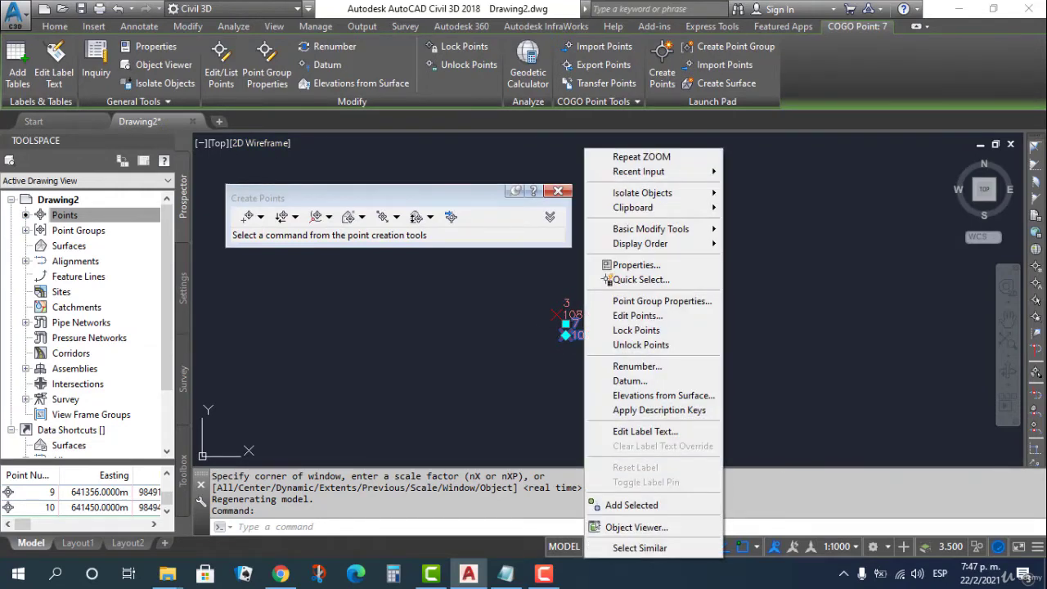
pyautogui.click(669, 301)
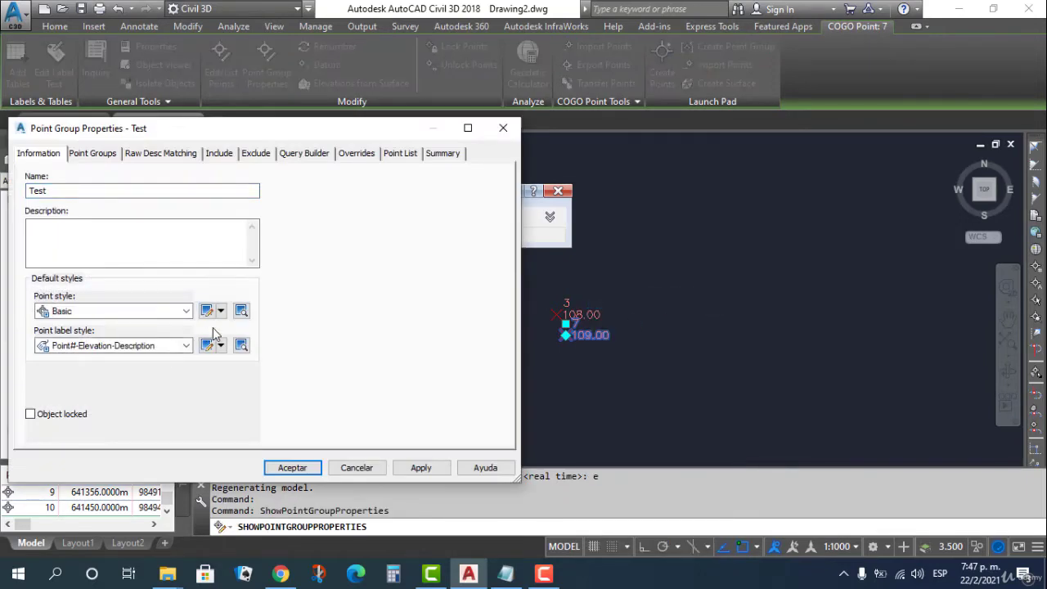
pyautogui.click(188, 312)
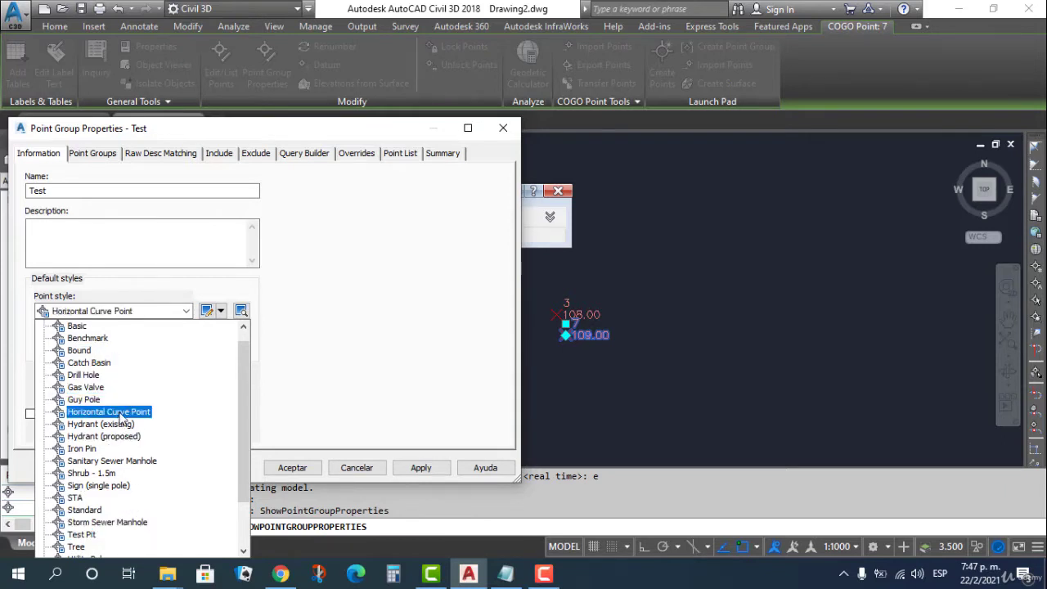
pyautogui.click(87, 338)
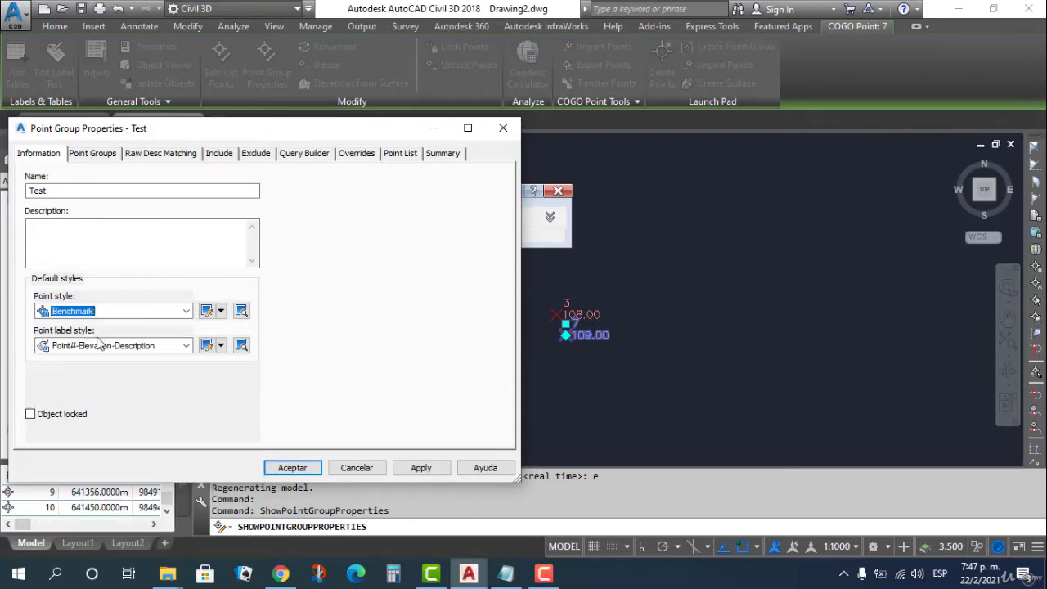
pyautogui.click(419, 470)
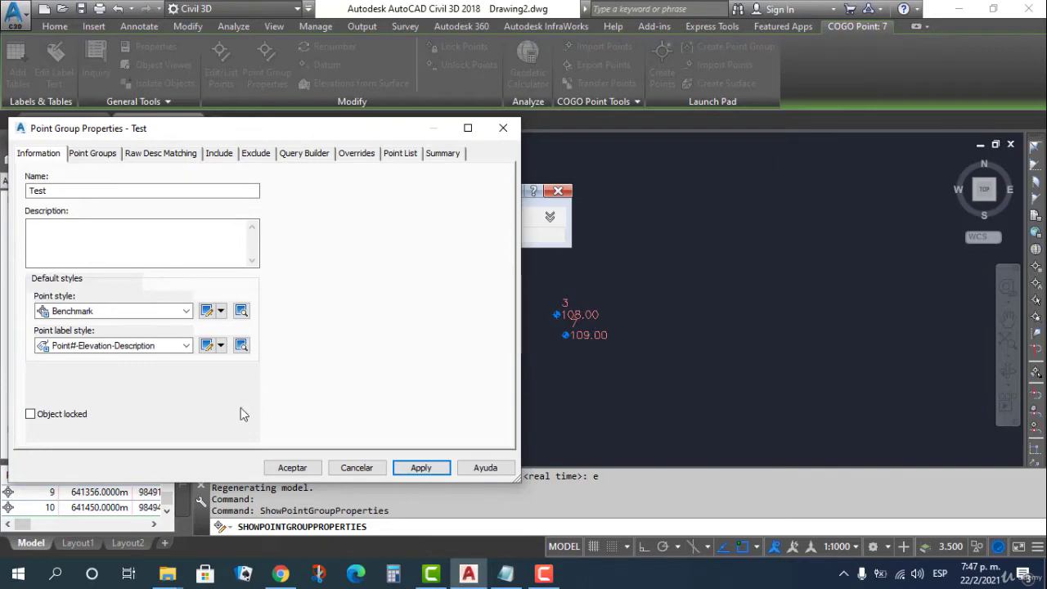
# - Open the Benchmark point style for editing
pyautogui.click(220, 311)
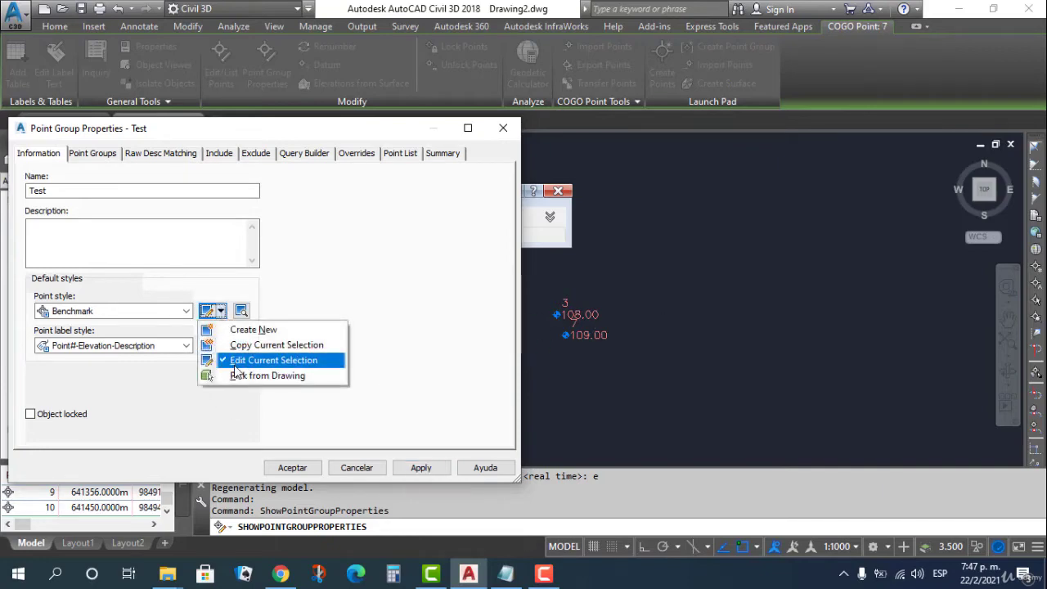
pyautogui.click(234, 363)
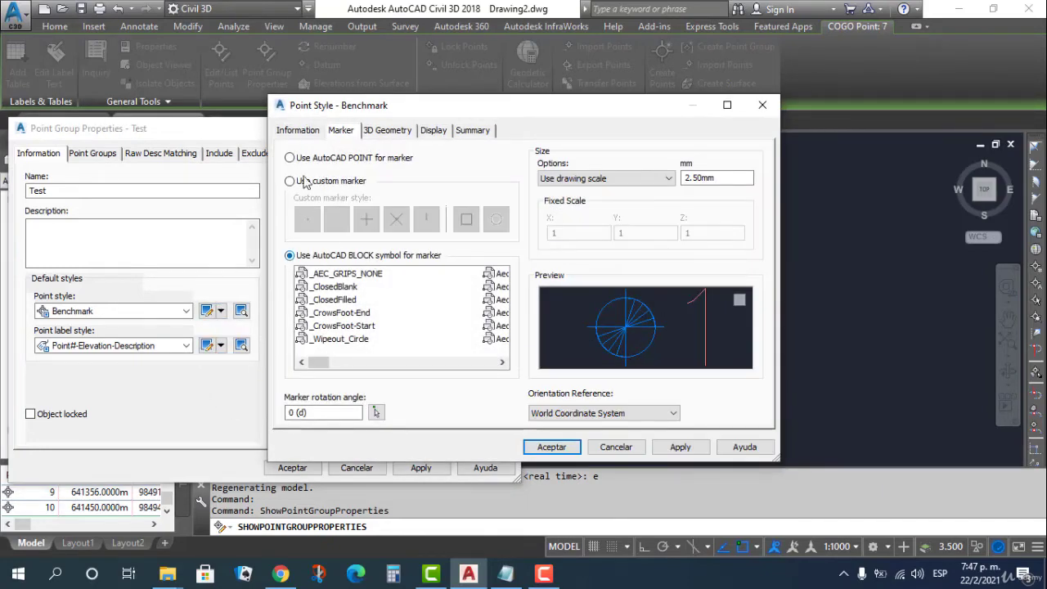
# - Try several AutoCAD block symbols as the Benchmark style's marker, including _CrowsFoot-Start and _Wipeout_Circle
pyautogui.click(335, 288)
pyautogui.click(333, 314)
pyautogui.click(331, 326)
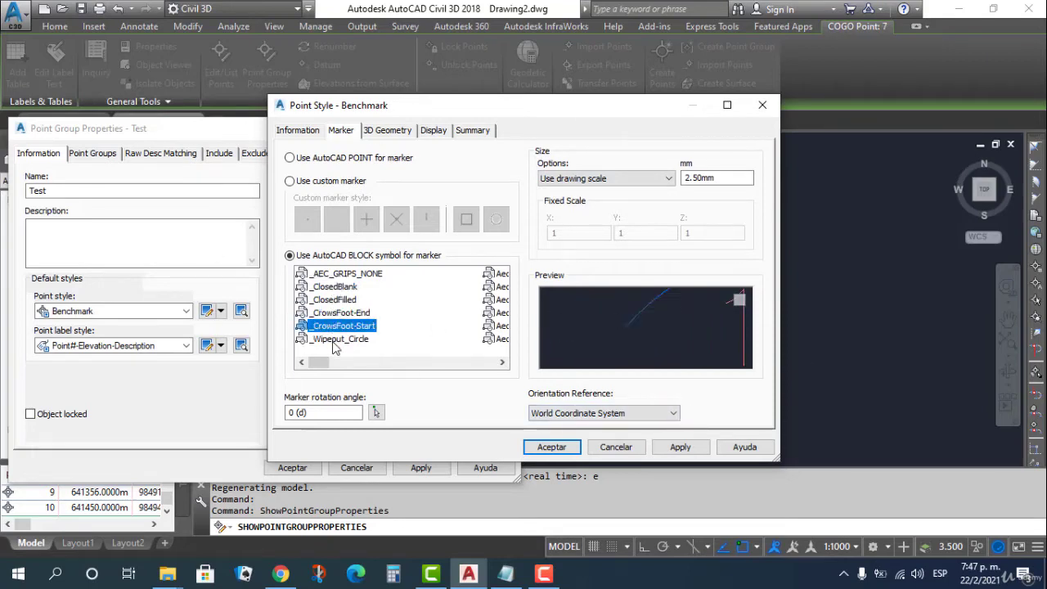
pyautogui.click(336, 338)
pyautogui.click(501, 326)
pyautogui.click(500, 275)
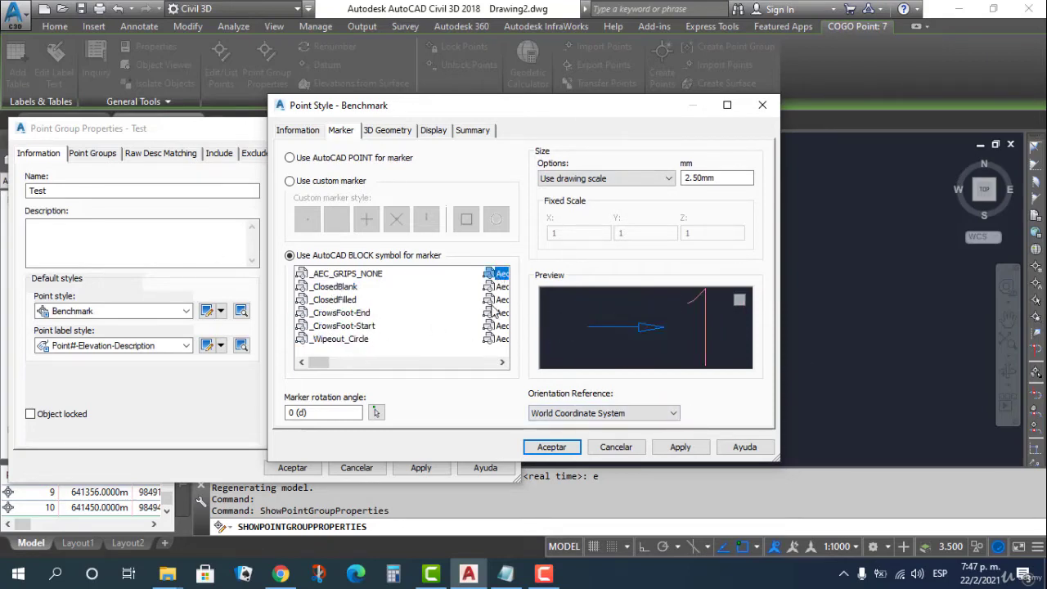
pyautogui.click(497, 299)
# - Switch the Benchmark style to a custom marker that combines the X shape with a square and a circle
pyautogui.click(291, 181)
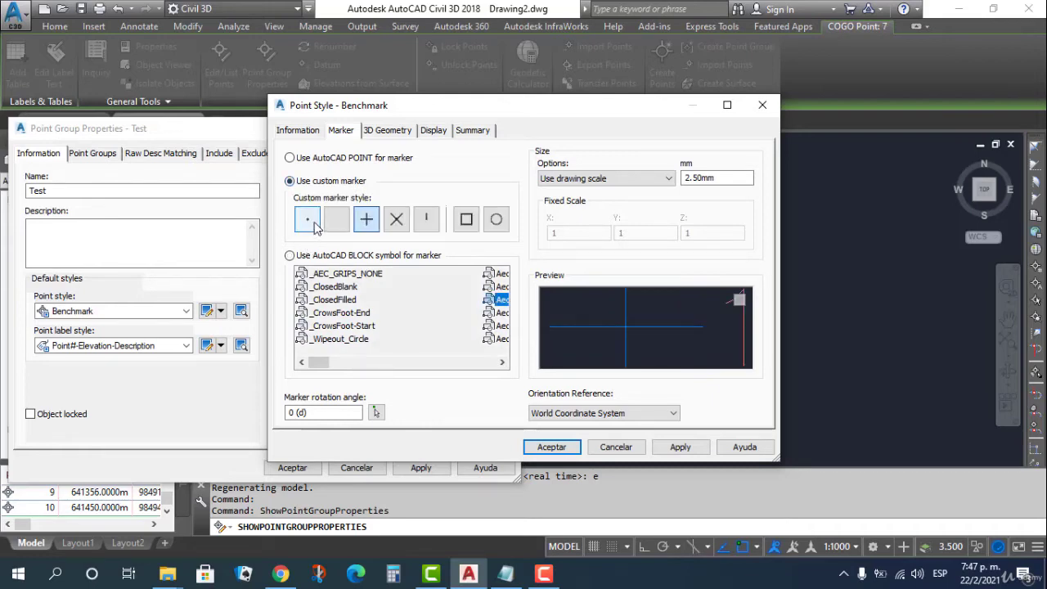
pyautogui.click(369, 230)
pyautogui.click(397, 230)
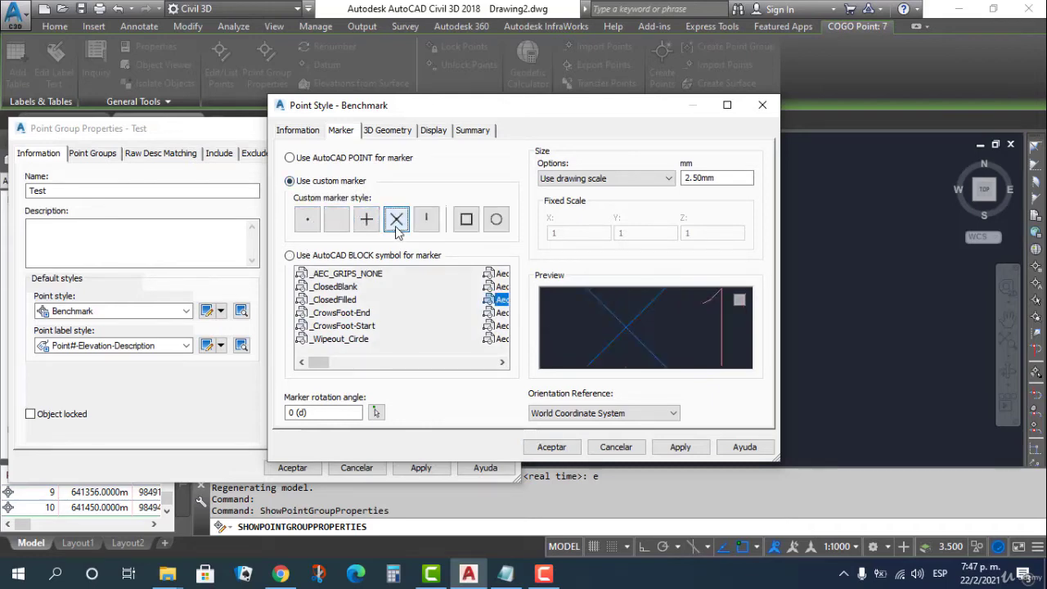
pyautogui.click(426, 221)
pyautogui.click(466, 220)
pyautogui.click(496, 221)
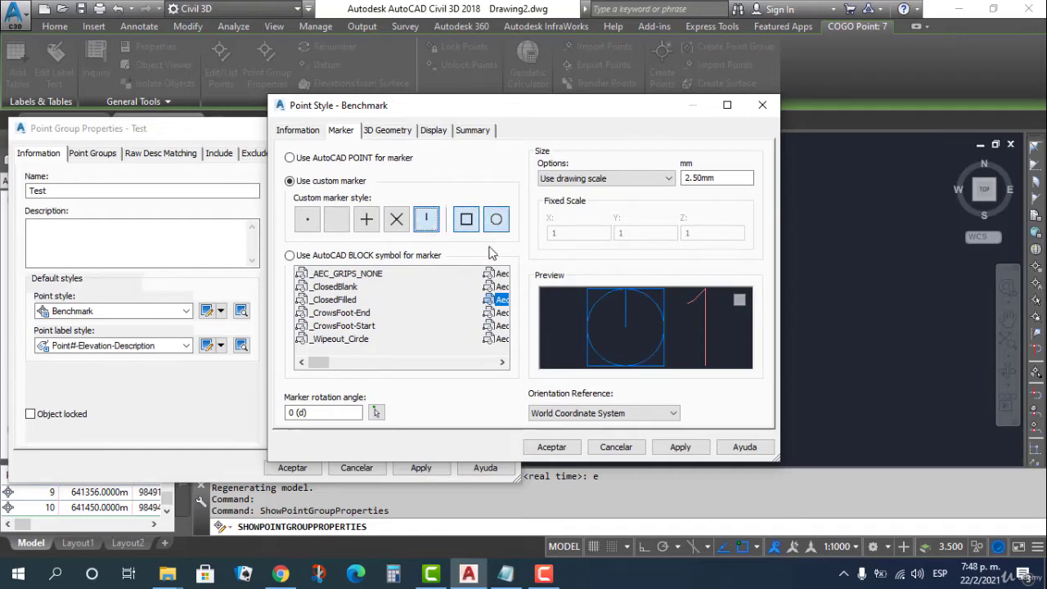
pyautogui.click(466, 219)
pyautogui.click(496, 221)
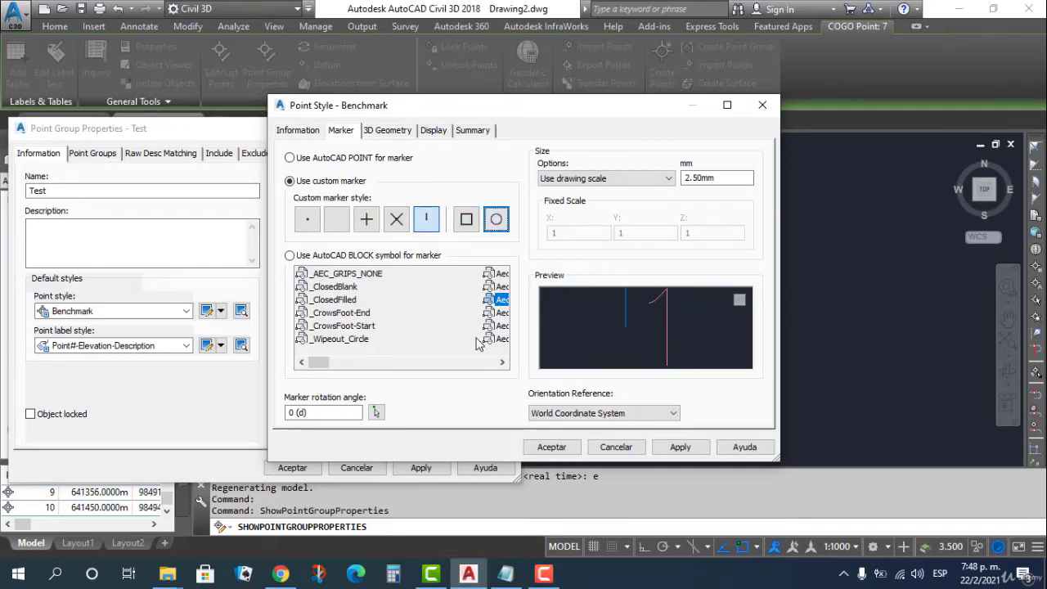
pyautogui.click(421, 224)
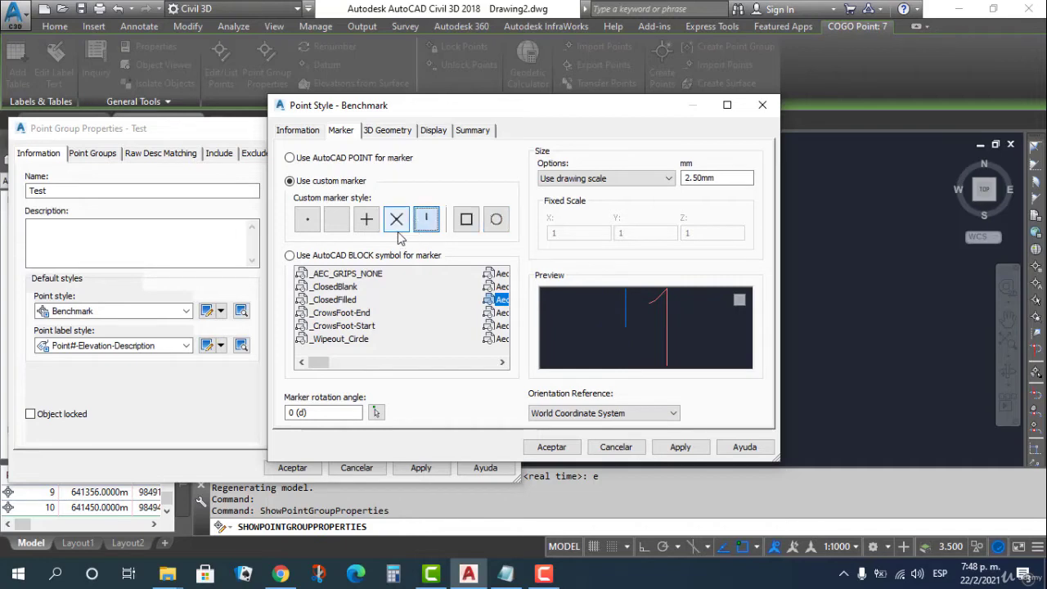
pyautogui.click(396, 221)
pyautogui.click(466, 221)
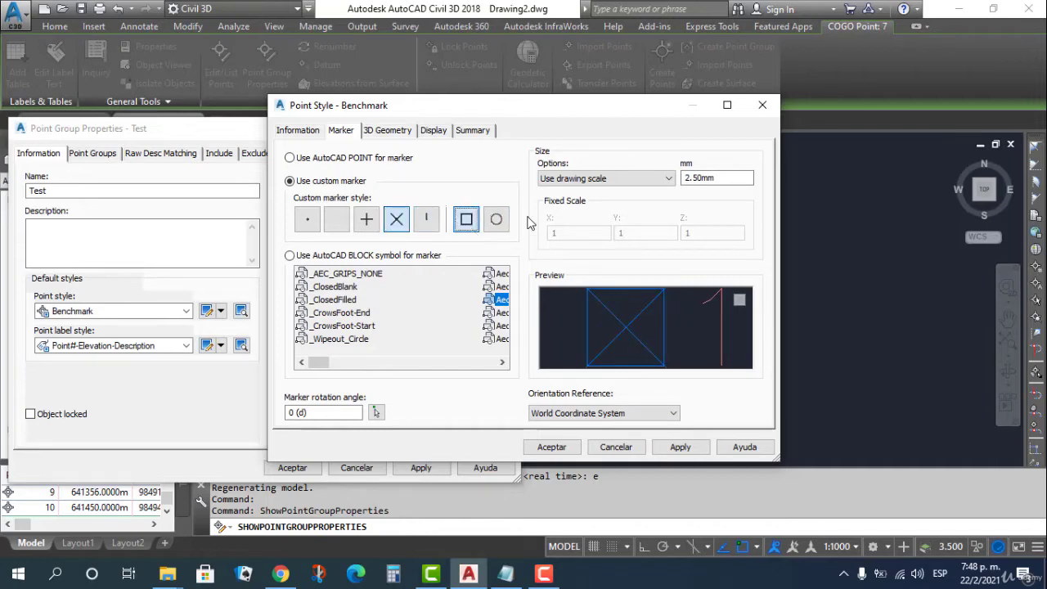
pyautogui.click(498, 221)
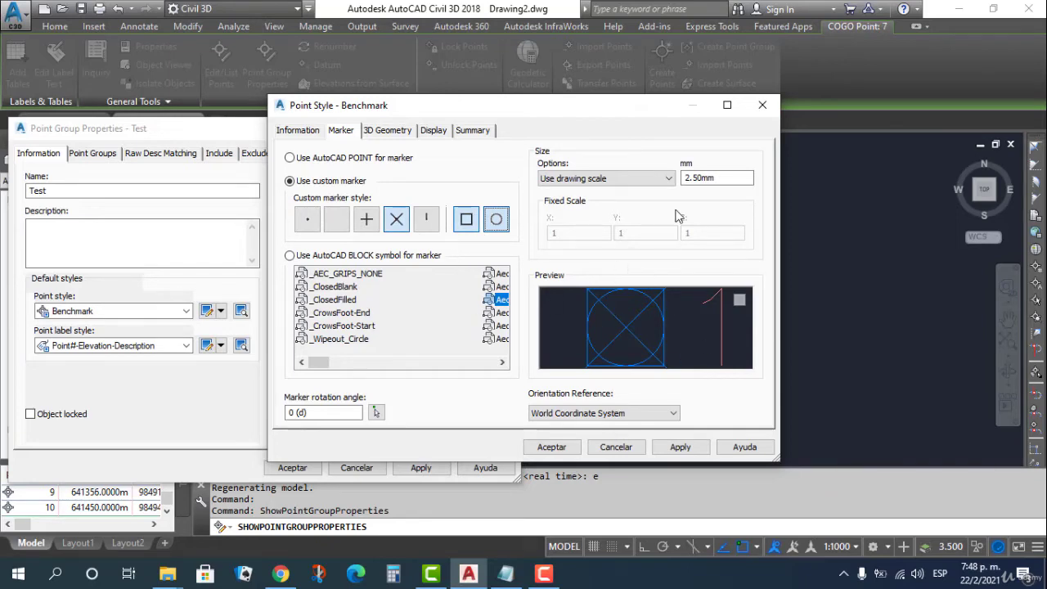
# - Set the Benchmark marker's size to 3.00 mm
pyautogui.moveTo(698, 180); pyautogui.dragTo(680, 183)
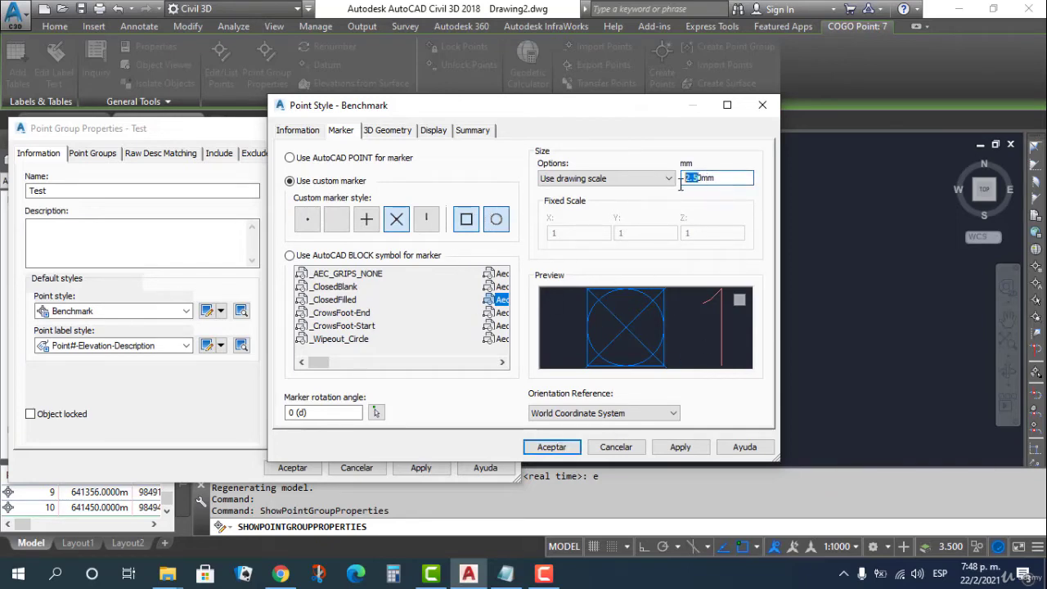
pyautogui.write('3.0')
pyautogui.click(299, 412)
# - Review the style's 3D geometry, display and information settings, and apply the edited Benchmark style to the Test group
pyautogui.click(384, 131)
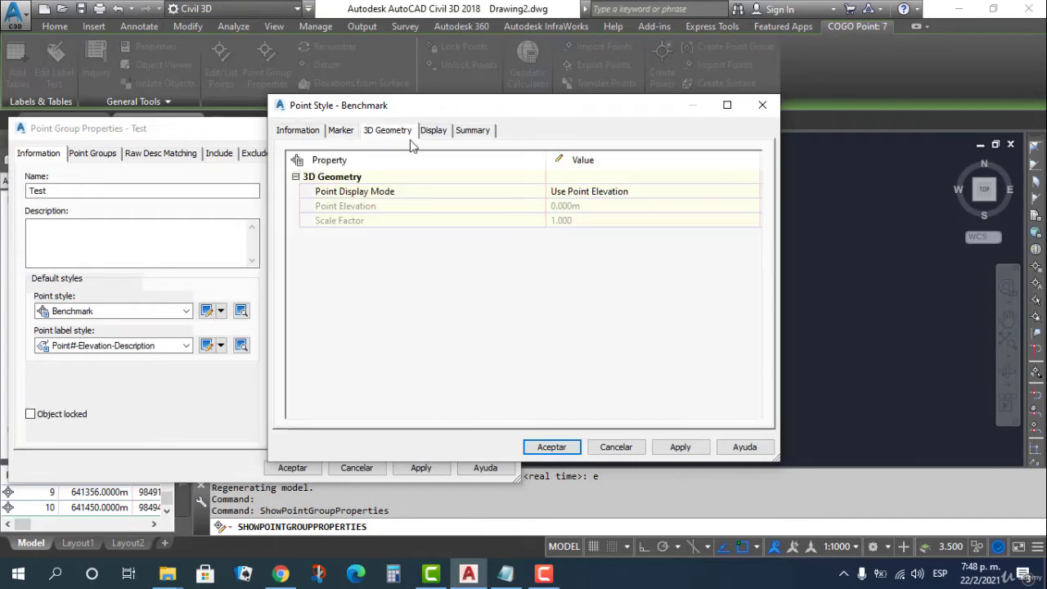
pyautogui.click(432, 133)
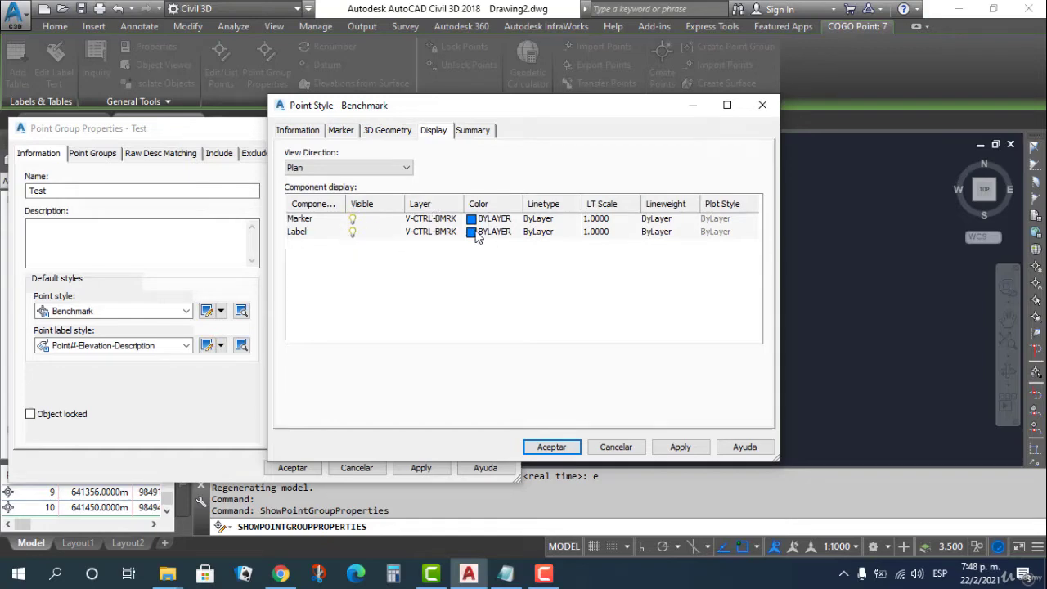
pyautogui.click(303, 131)
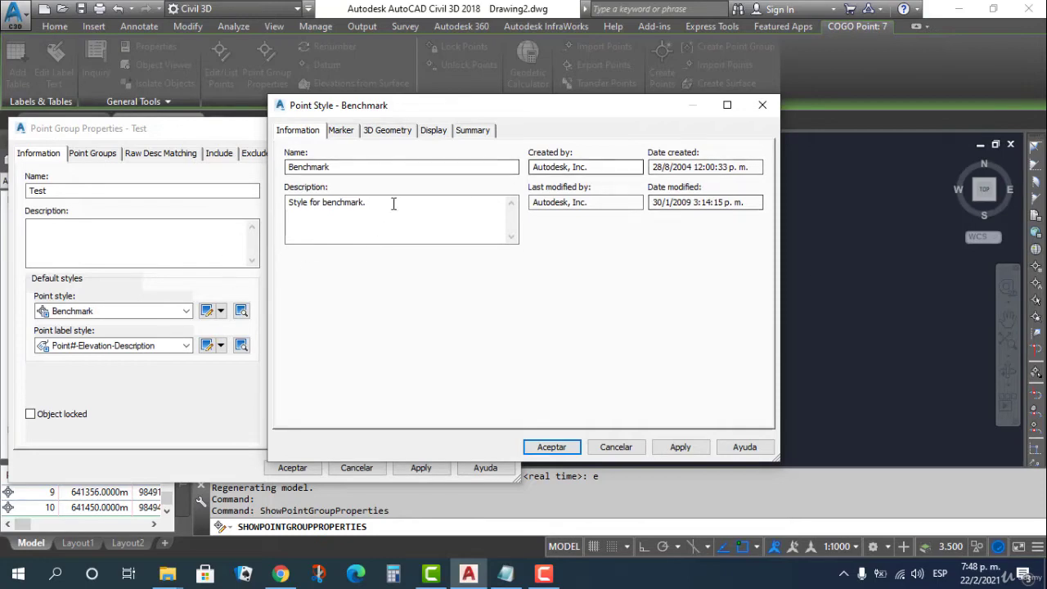
pyautogui.click(343, 132)
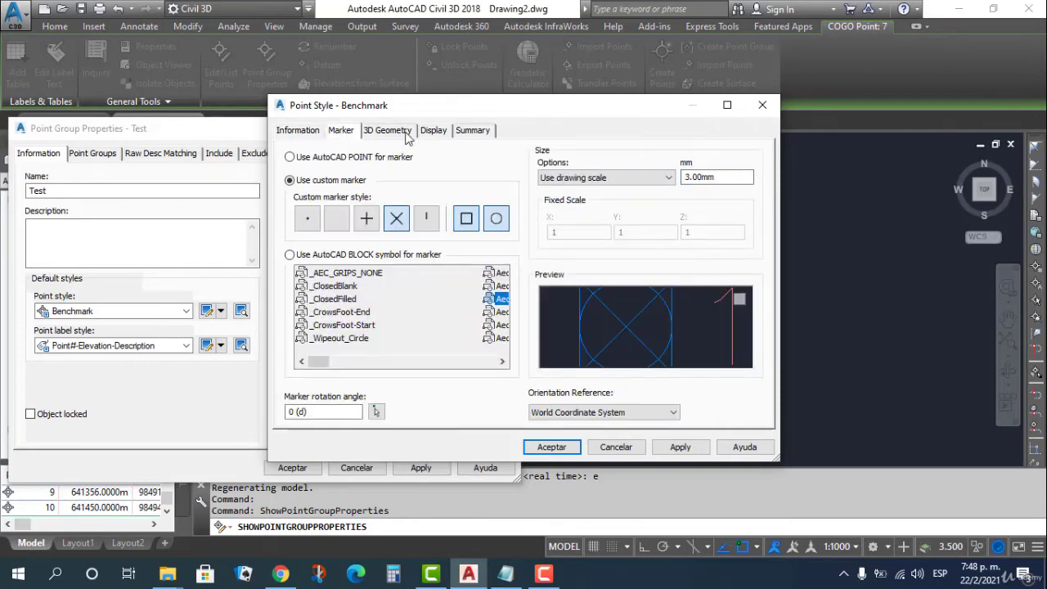
pyautogui.click(560, 449)
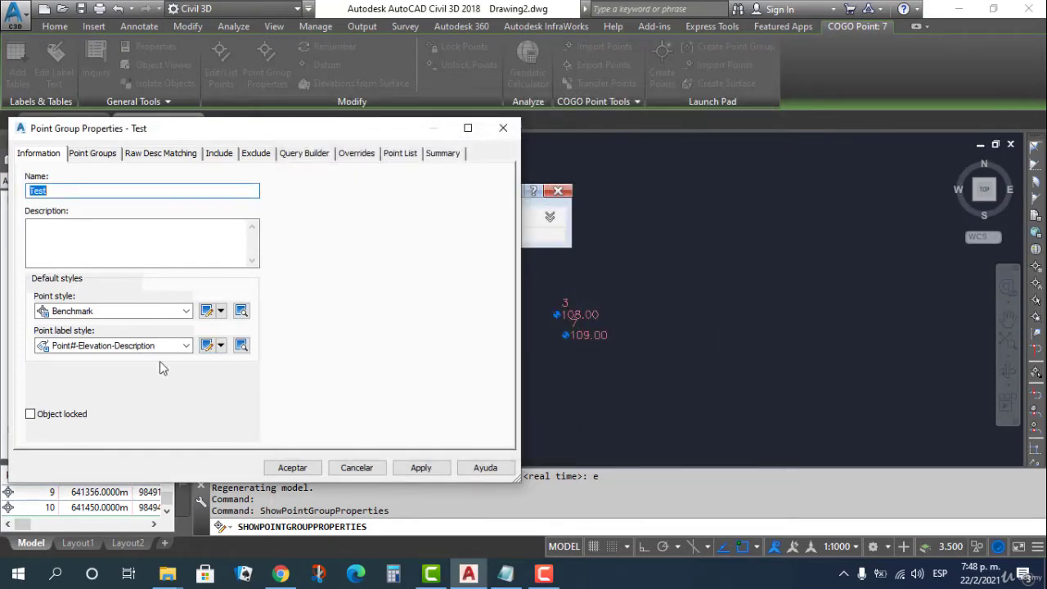
pyautogui.click(421, 467)
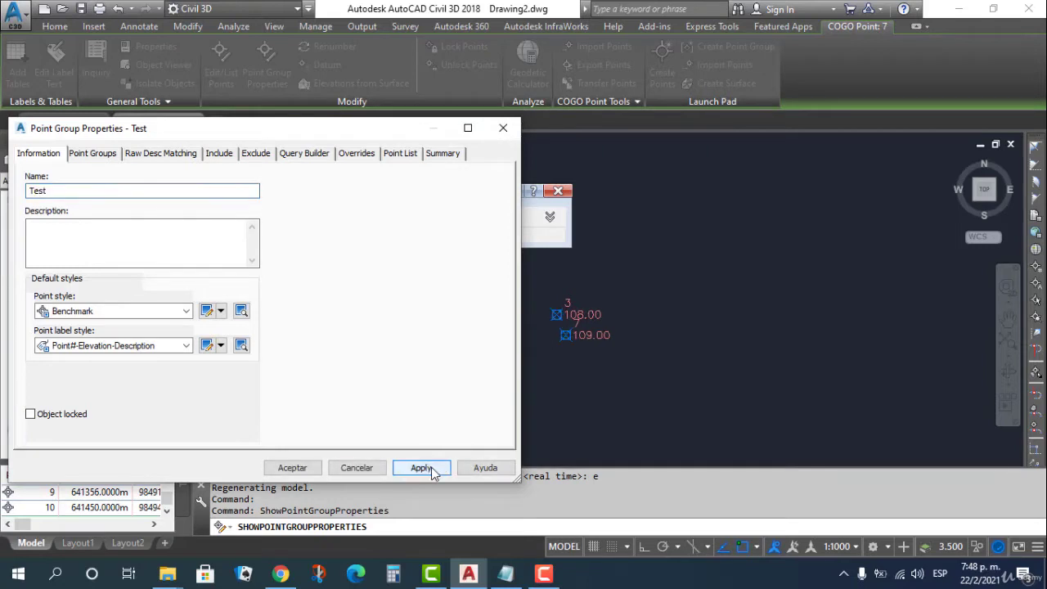
# - Choose Point#-Elevation-Description as the Test group's point label style and apply it
pyautogui.click(188, 347)
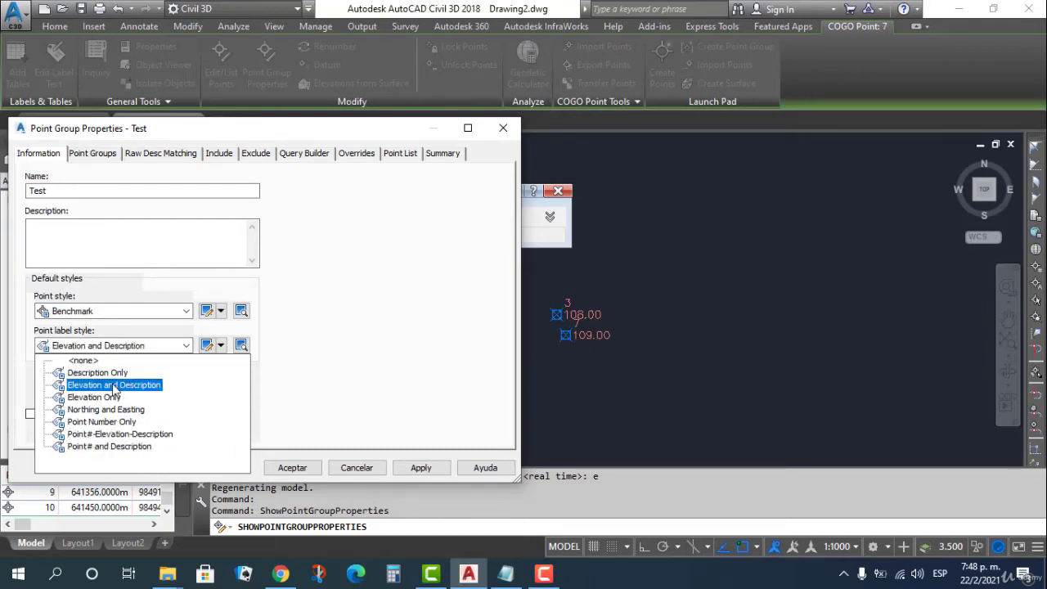
pyautogui.click(131, 435)
pyautogui.click(437, 471)
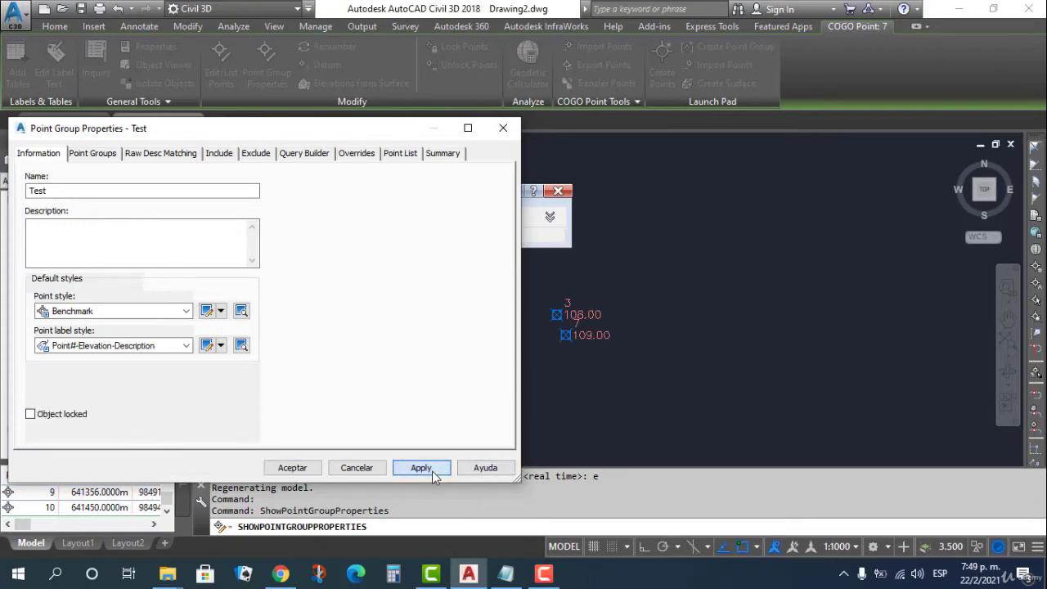
# - Try the Description Only and the Elevation and Description label styles on the Test group, applying each one
pyautogui.click(187, 346)
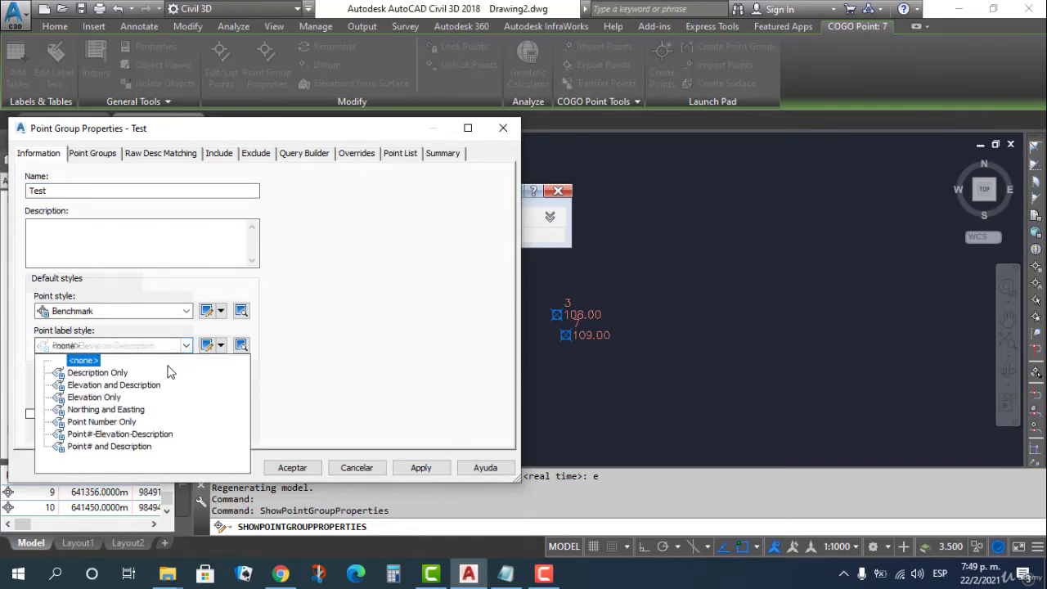
pyautogui.click(121, 375)
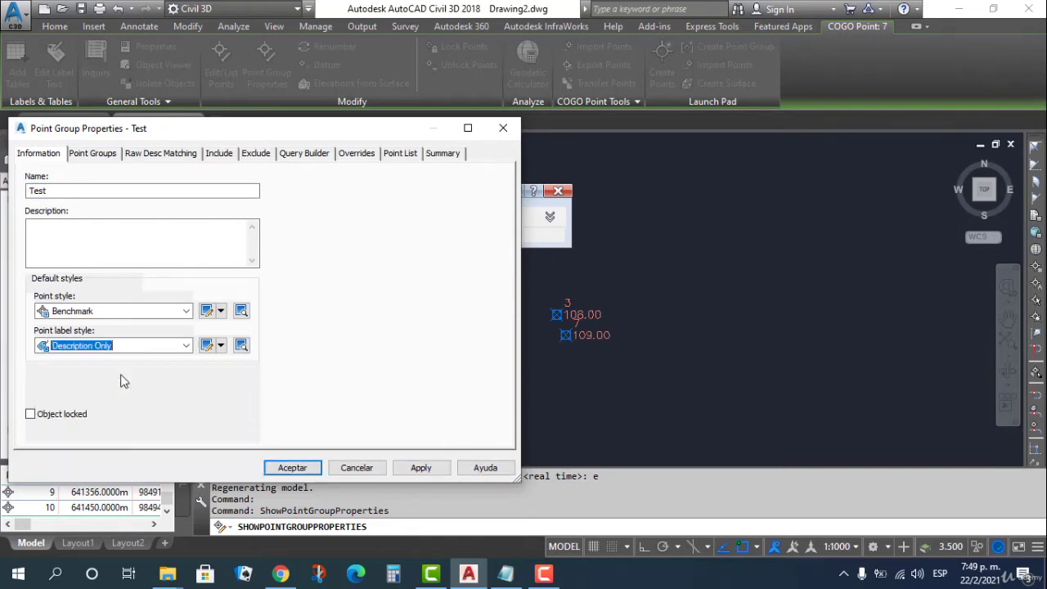
pyautogui.click(420, 468)
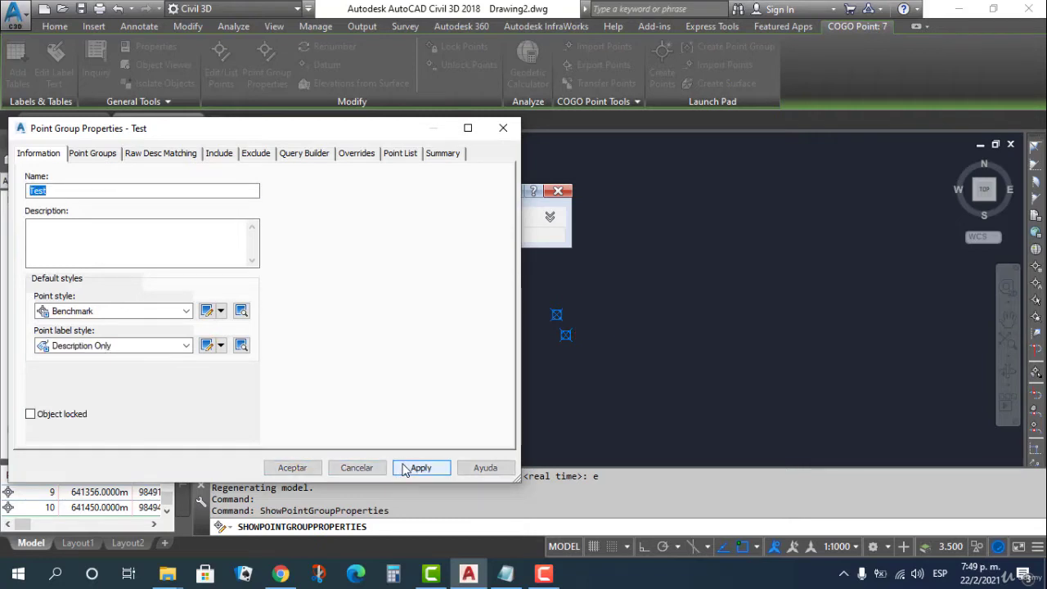
pyautogui.click(186, 350)
pyautogui.click(148, 384)
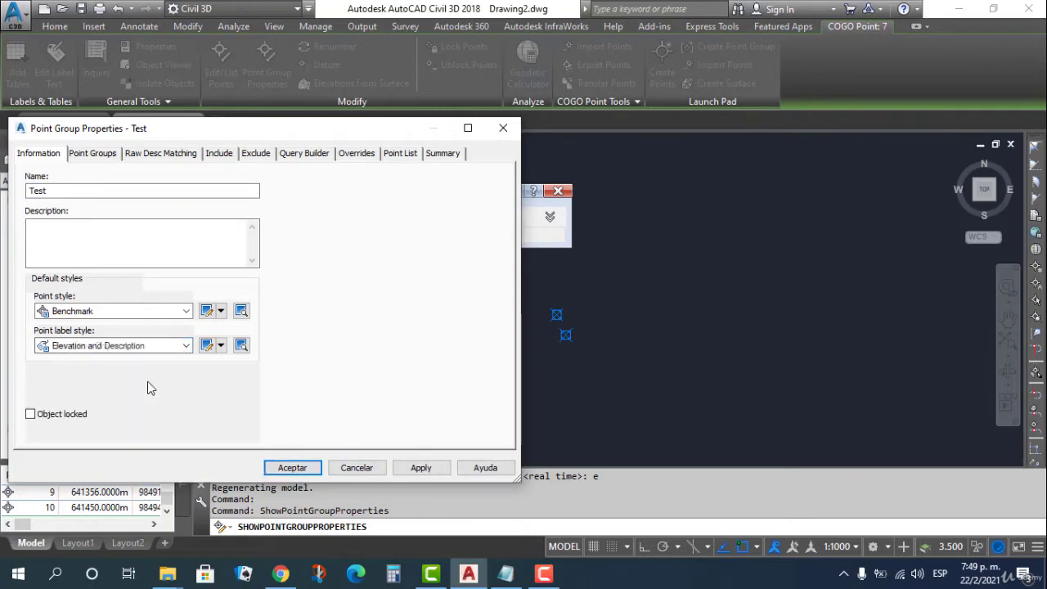
pyautogui.click(417, 469)
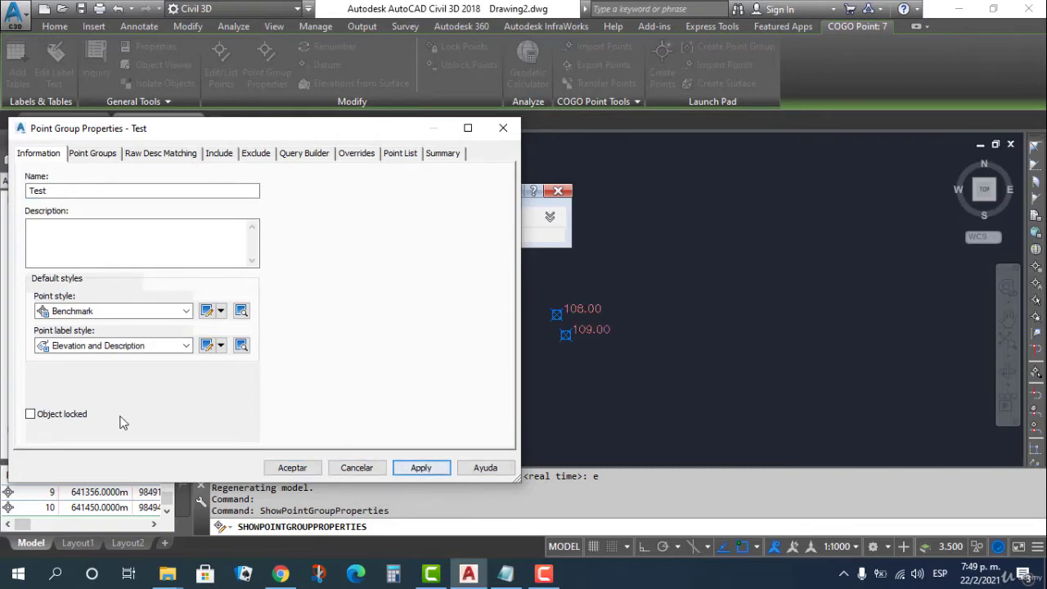
# - Try the Point Number Only and the Point# and Description label styles on the Test group, applying each one
pyautogui.click(186, 348)
pyautogui.click(131, 421)
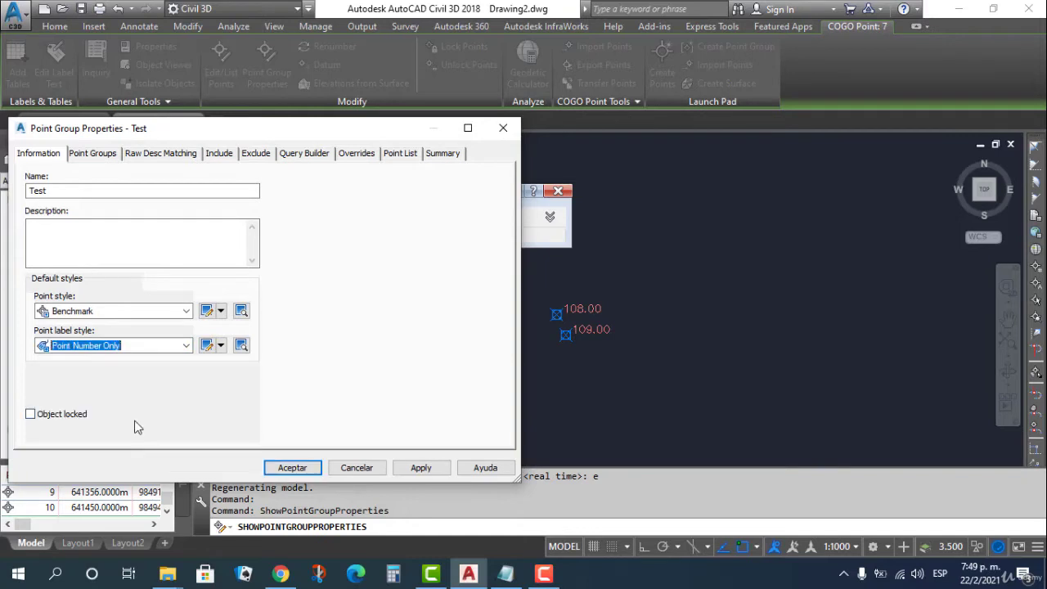
pyautogui.click(420, 468)
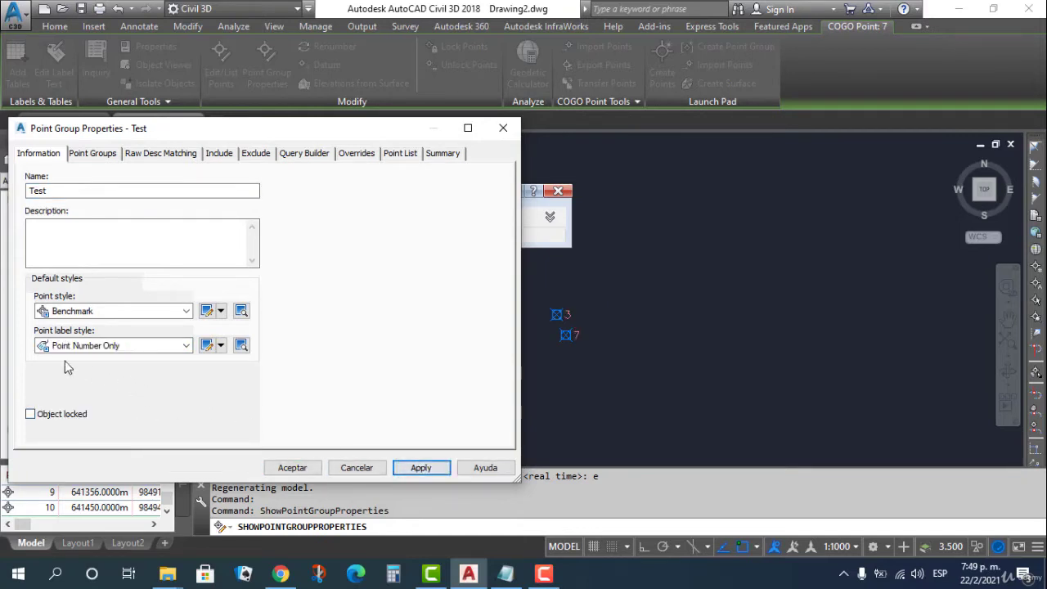
pyautogui.click(186, 346)
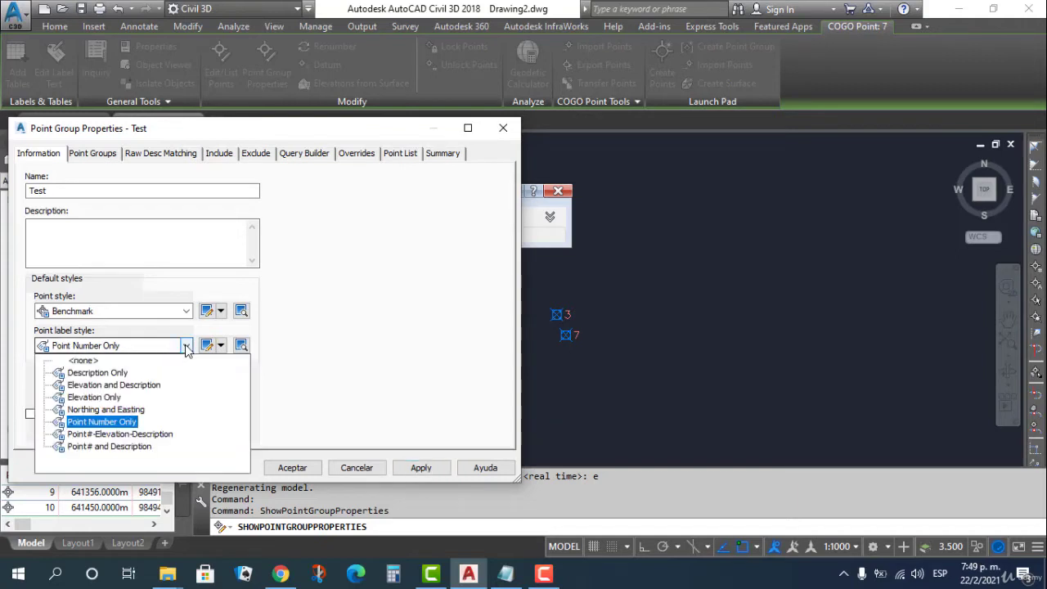
pyautogui.click(139, 448)
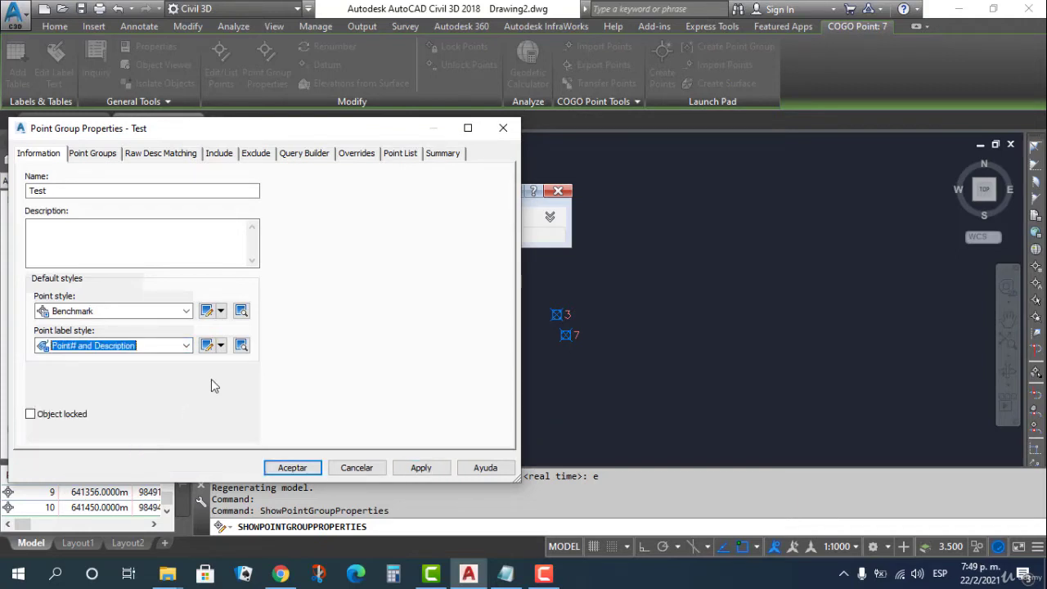
pyautogui.click(417, 468)
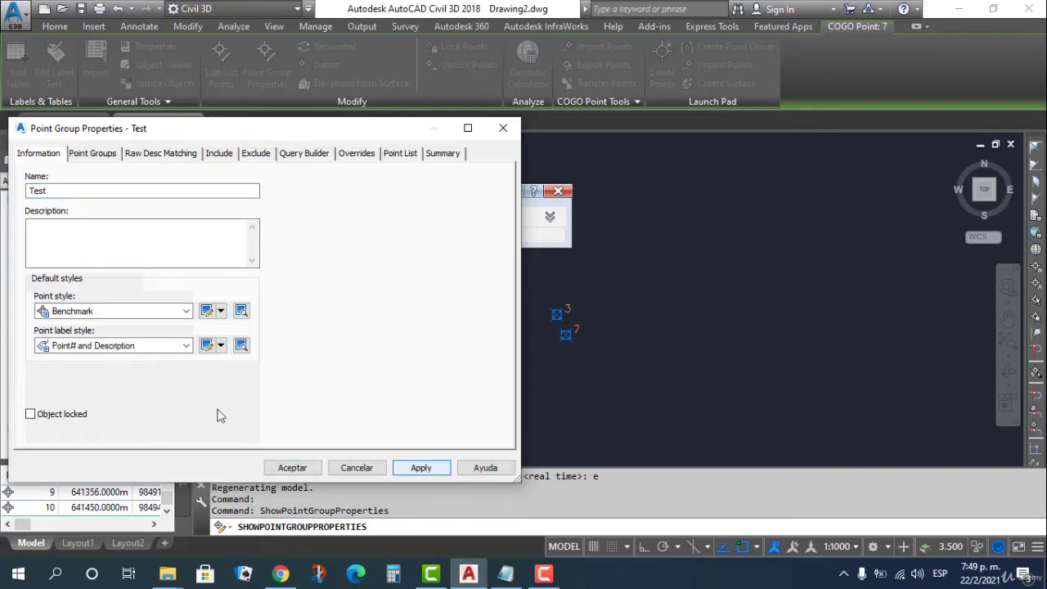
# - Return the Test group's label style to Point#-Elevation-Description and apply the change
pyautogui.click(187, 346)
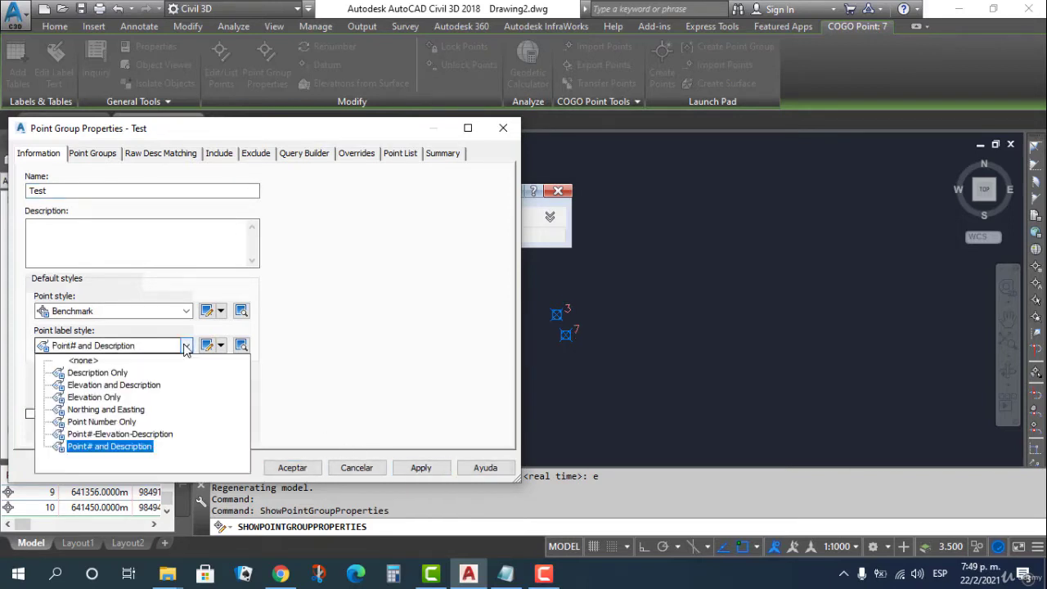
pyautogui.click(149, 434)
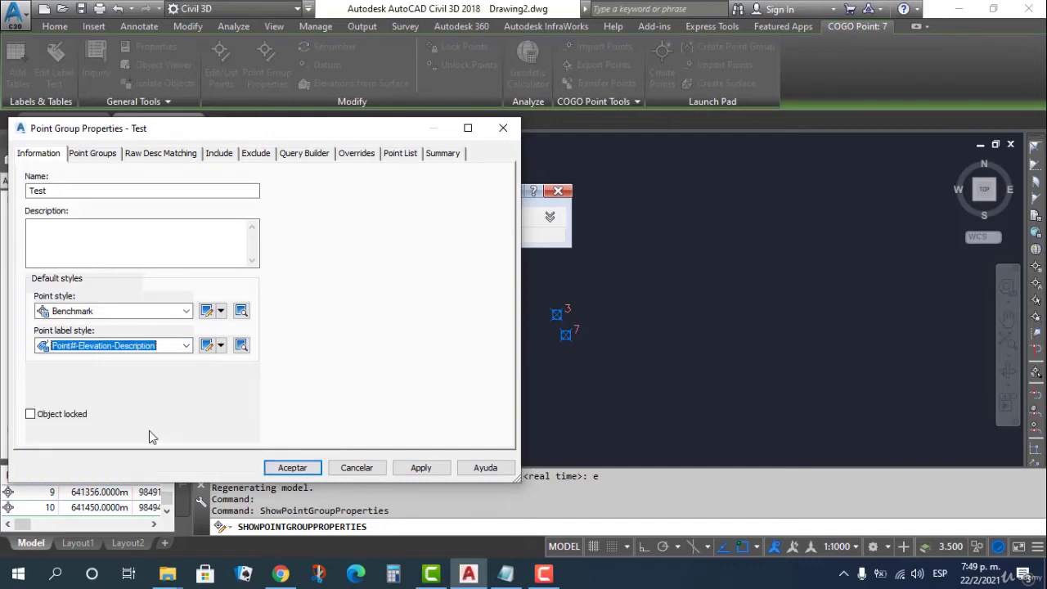
pyautogui.click(420, 467)
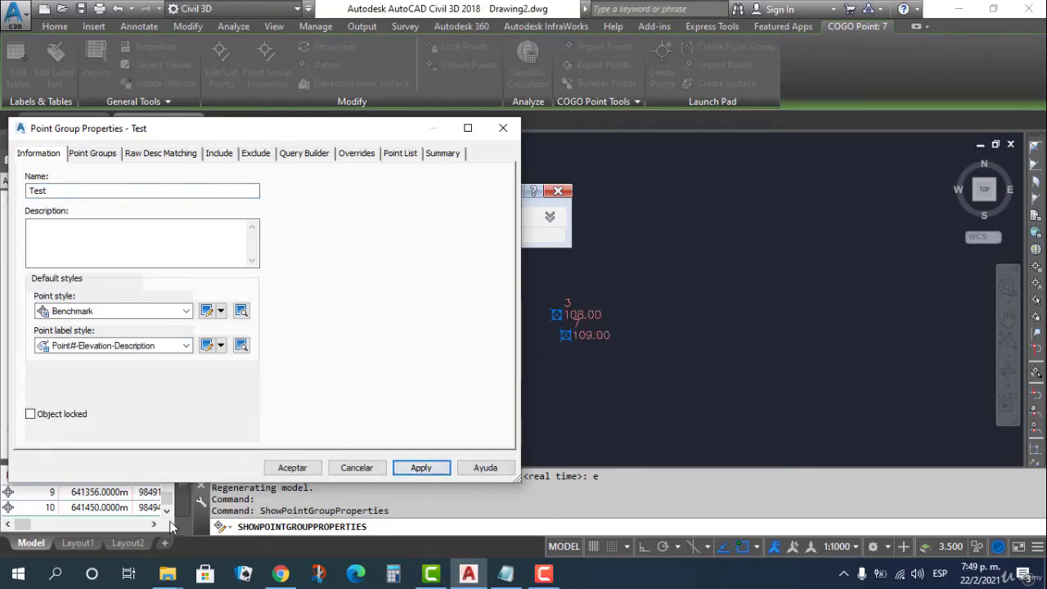
# - Open the Point#-Elevation-Description label style for editing and choose its Point Description component
pyautogui.click(220, 345)
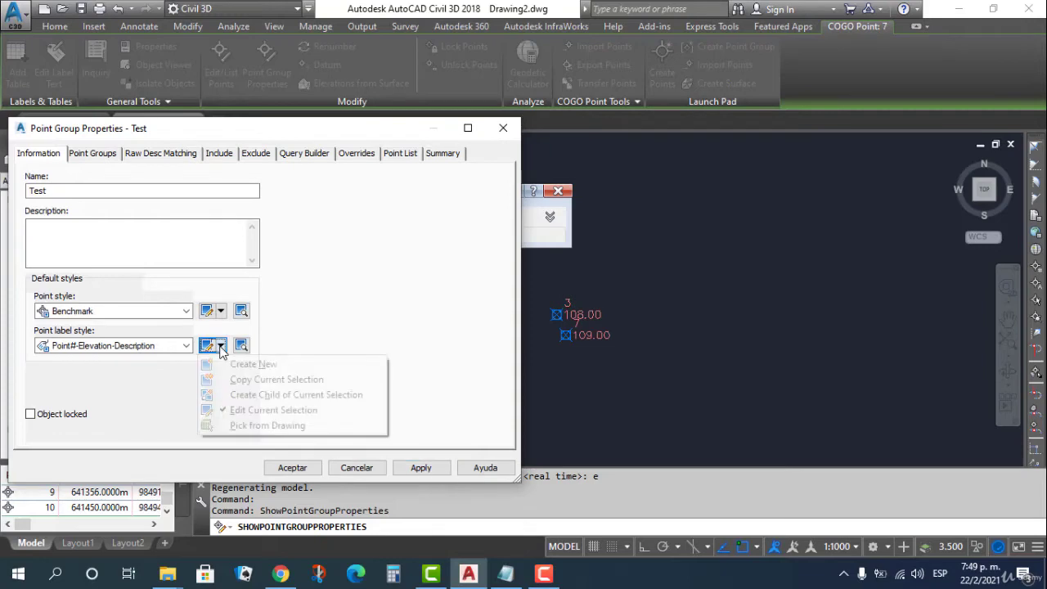
pyautogui.click(245, 409)
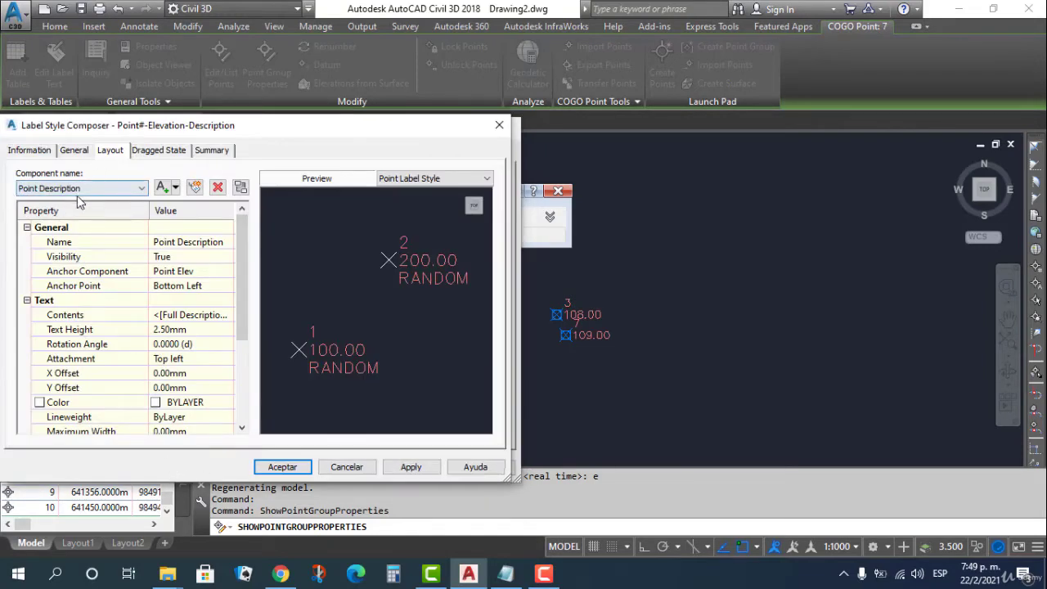
pyautogui.click(106, 190)
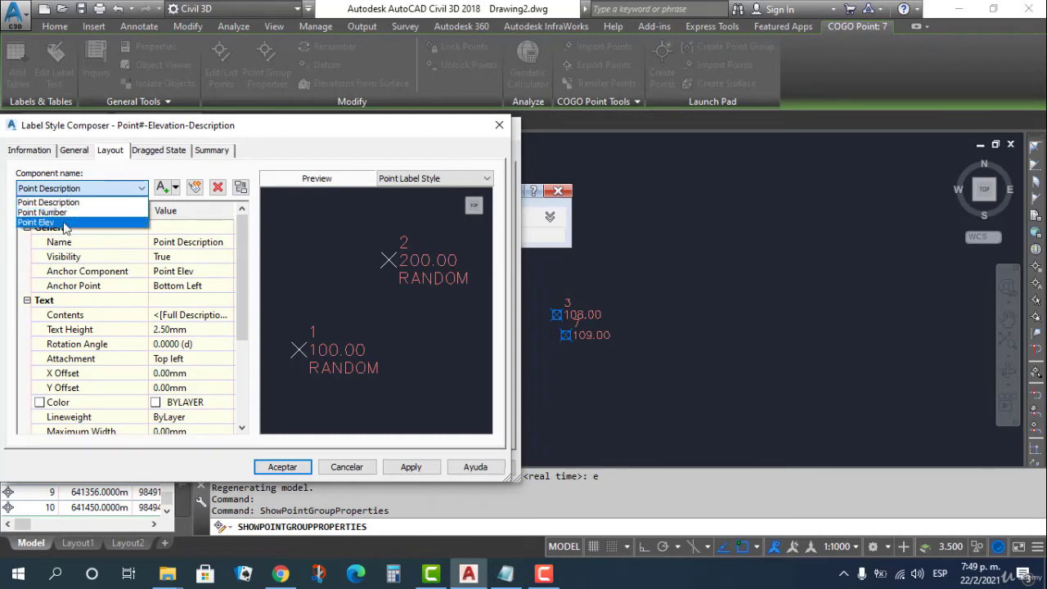
pyautogui.click(49, 202)
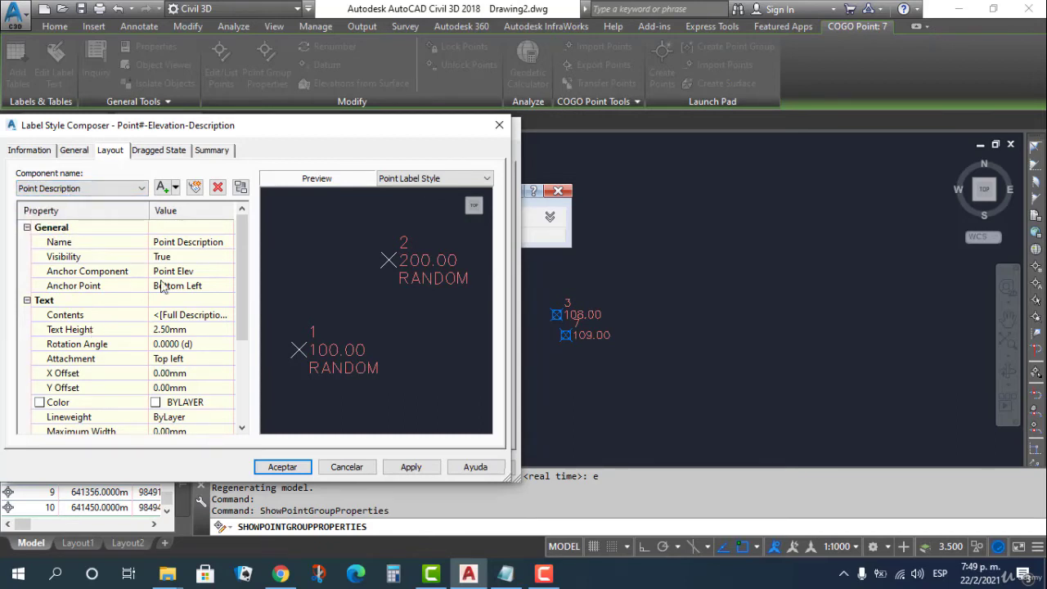
# - Try setting the Point Description component's visibility to False, and restore it to True
pyautogui.click(187, 256)
pyautogui.click(187, 257)
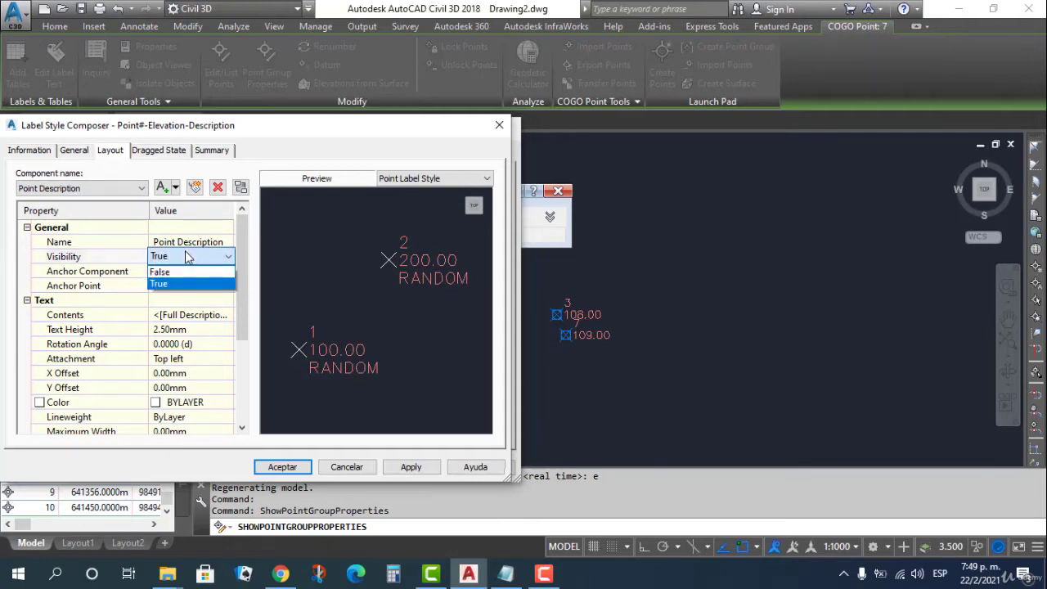
pyautogui.click(189, 272)
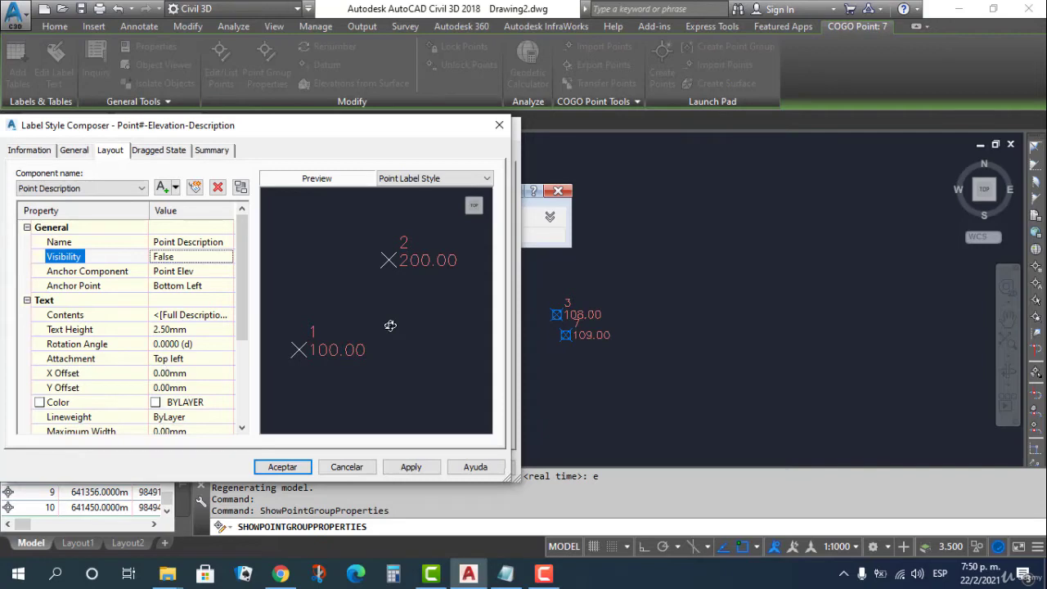
pyautogui.click(182, 258)
pyautogui.click(181, 264)
pyautogui.click(185, 284)
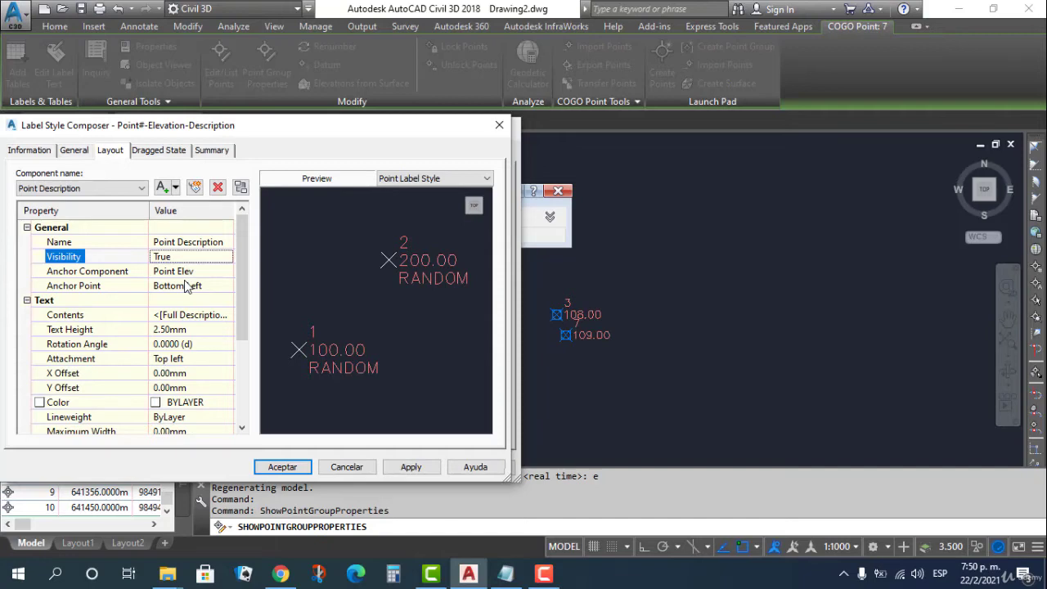
# - Try anchoring the Point Description component to Point Number, and return its anchor component to Point Elev
pyautogui.click(189, 273)
pyautogui.click(190, 272)
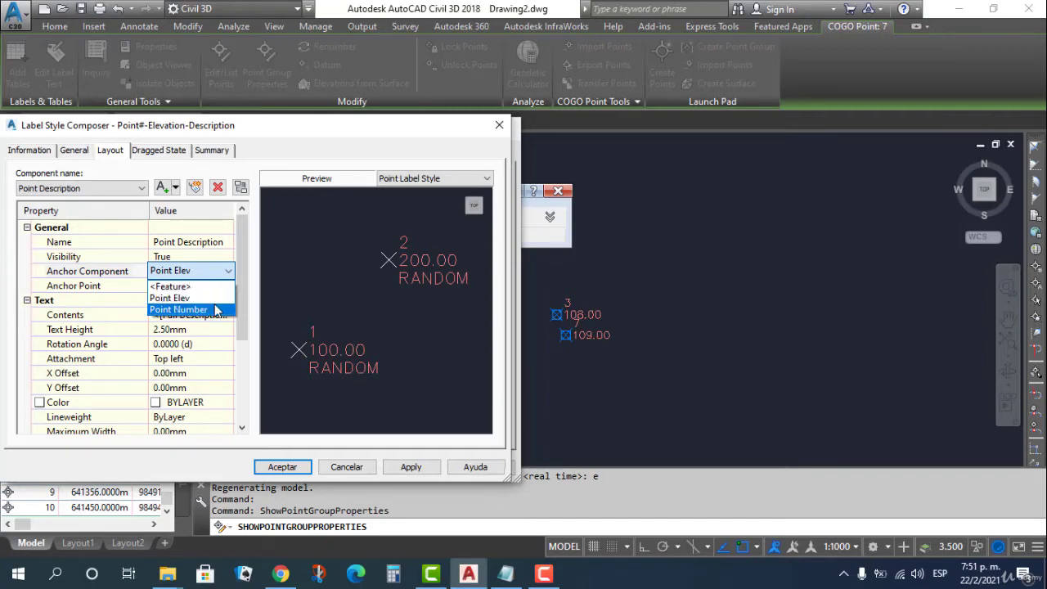
pyautogui.click(178, 309)
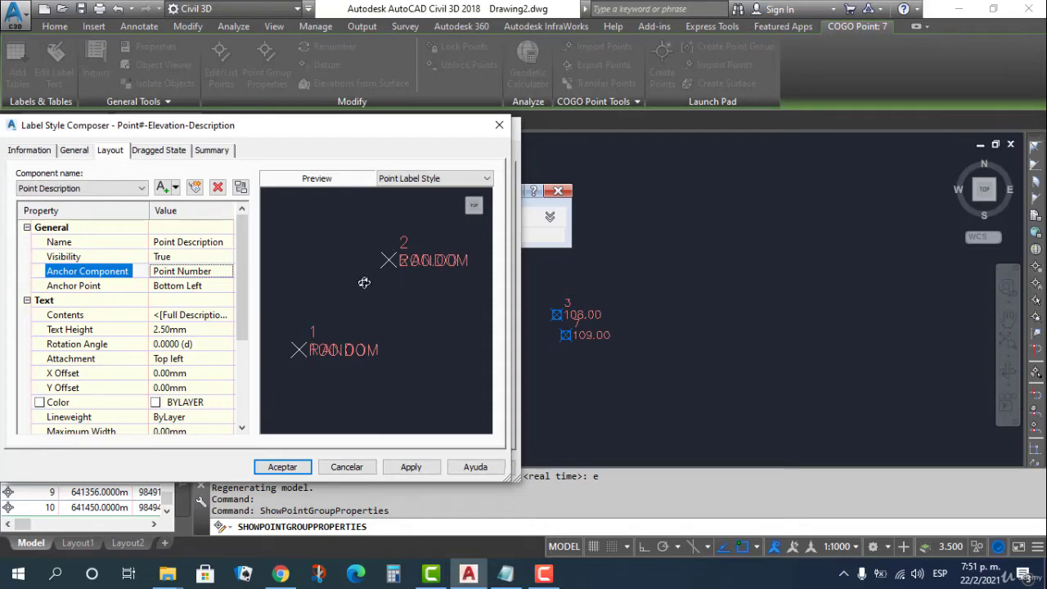
pyautogui.click(217, 274)
pyautogui.click(229, 271)
pyautogui.click(176, 298)
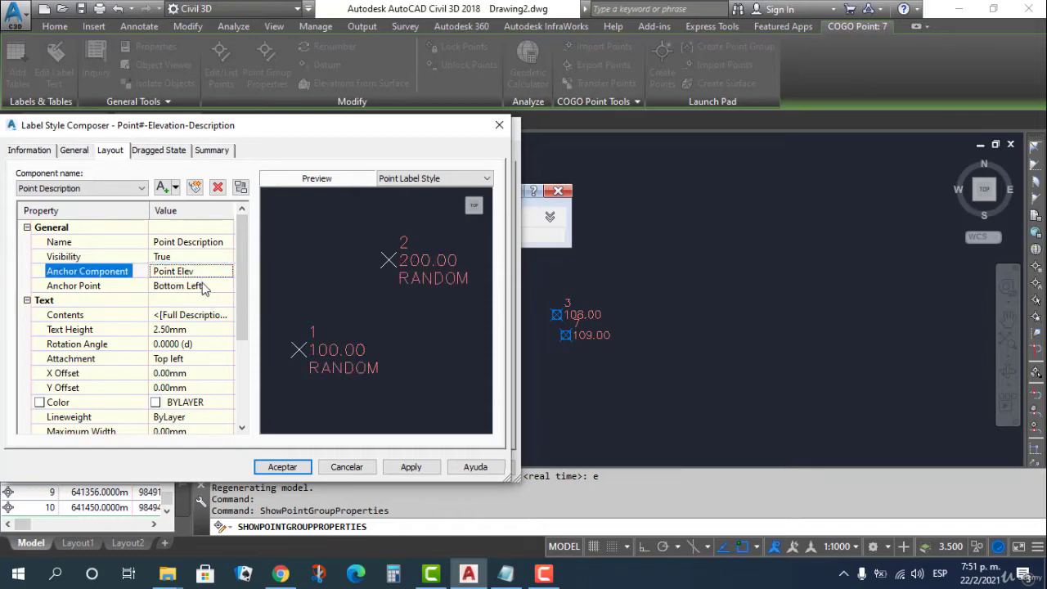
# - Try the Top Right and Middle Left anchor points for the Point Description component, and return to Bottom Left
pyautogui.click(204, 286)
pyautogui.click(228, 286)
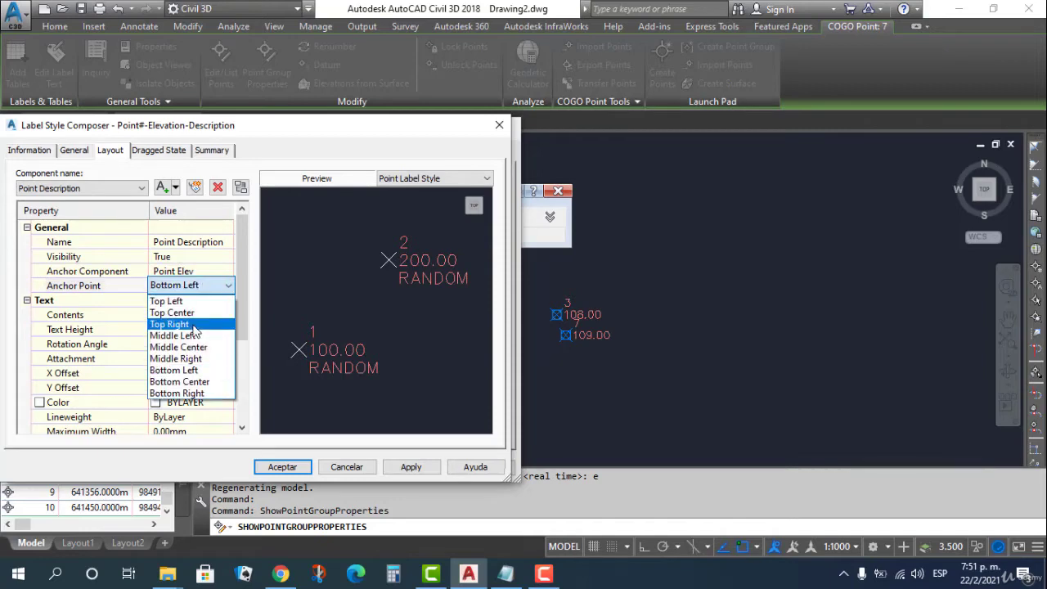
pyautogui.click(193, 325)
pyautogui.click(212, 288)
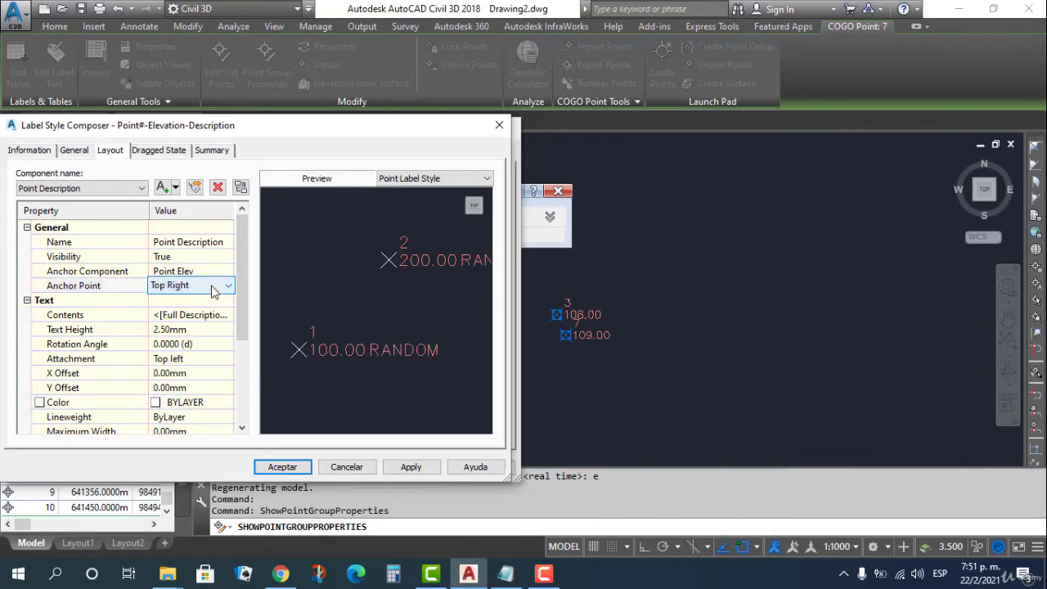
pyautogui.click(229, 286)
pyautogui.click(197, 332)
pyautogui.click(214, 285)
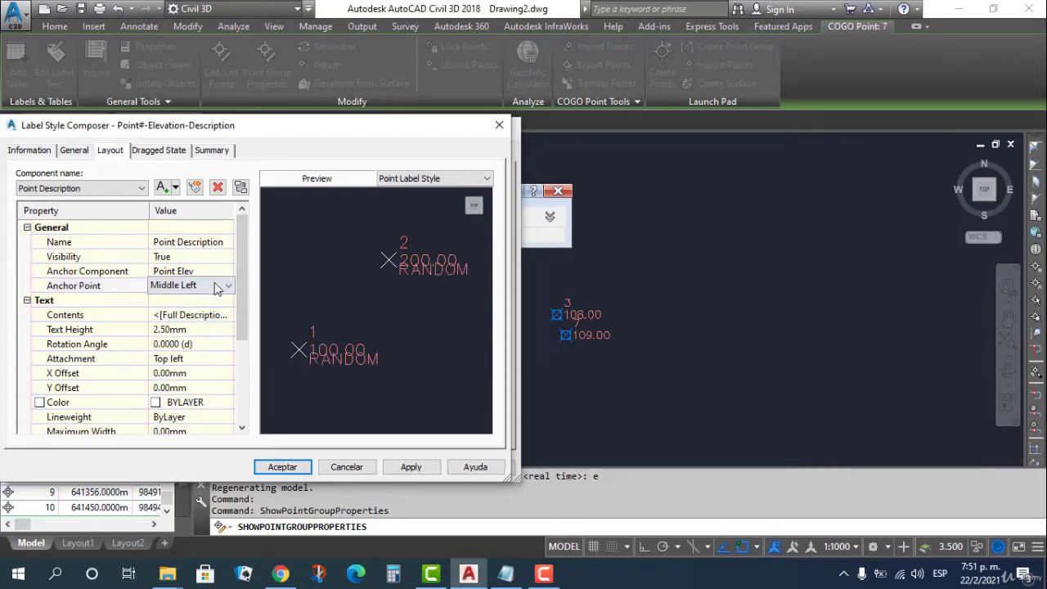
pyautogui.click(228, 285)
pyautogui.click(200, 371)
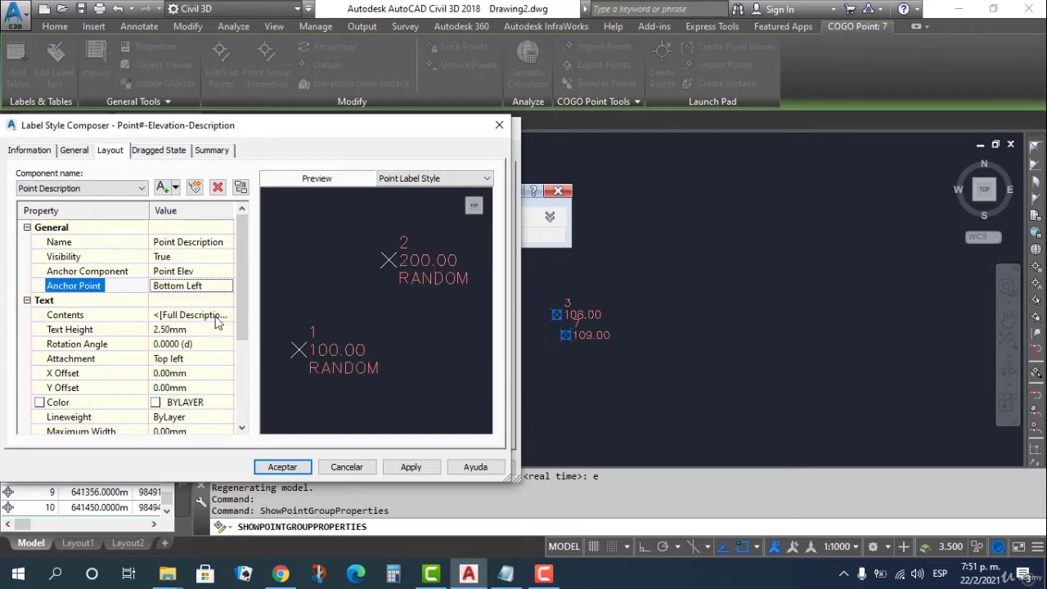
# - Test the Top Left, Middle Center and Bottom Center anchor points for the Point Description component, and restore Bottom Left
pyautogui.click(219, 282)
pyautogui.scroll(1, 217, 301)
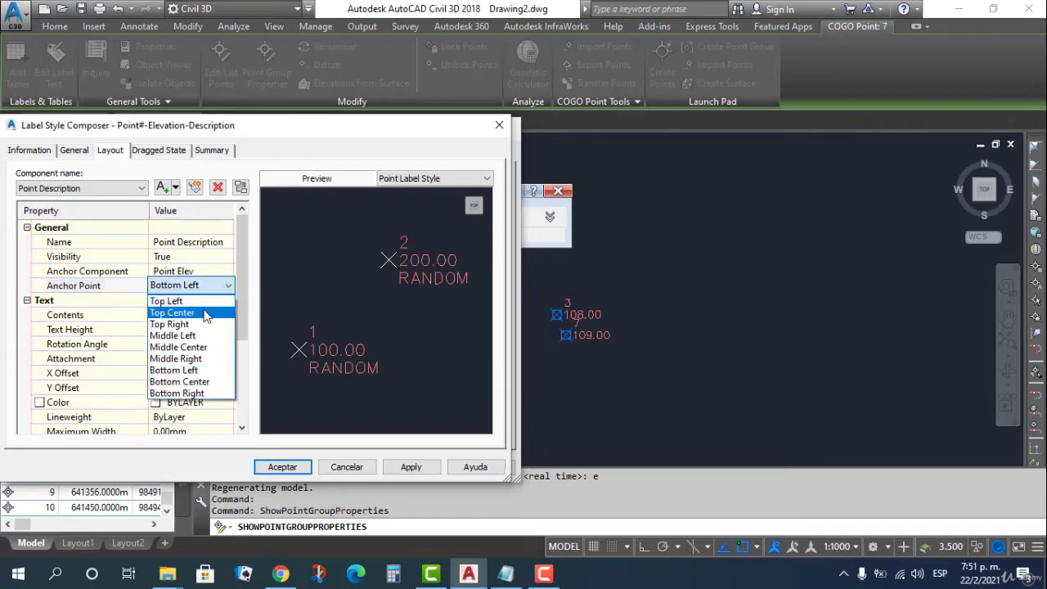
pyautogui.click(215, 298)
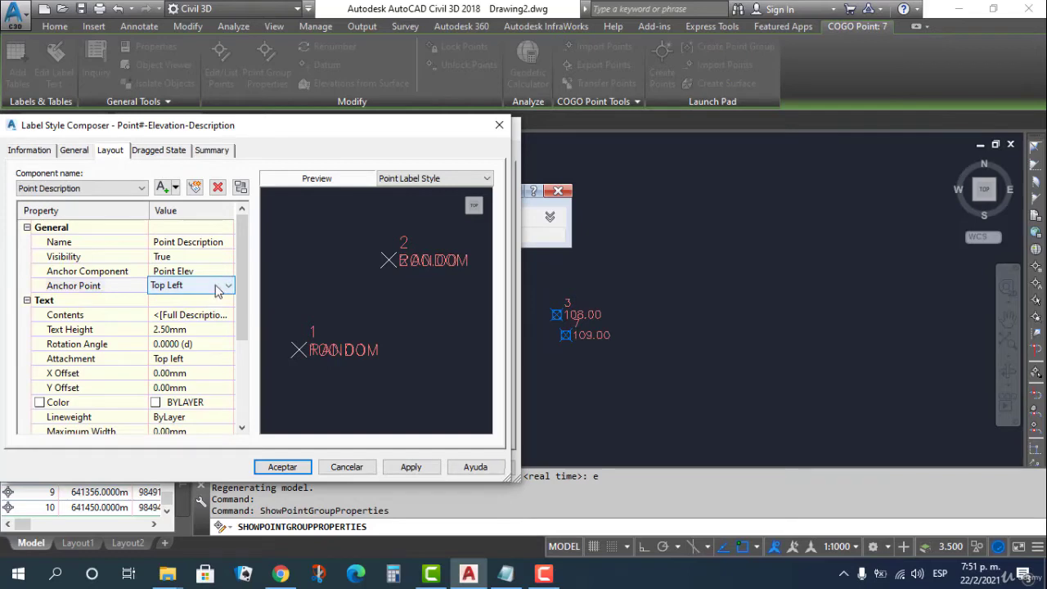
pyautogui.click(219, 286)
pyautogui.click(207, 348)
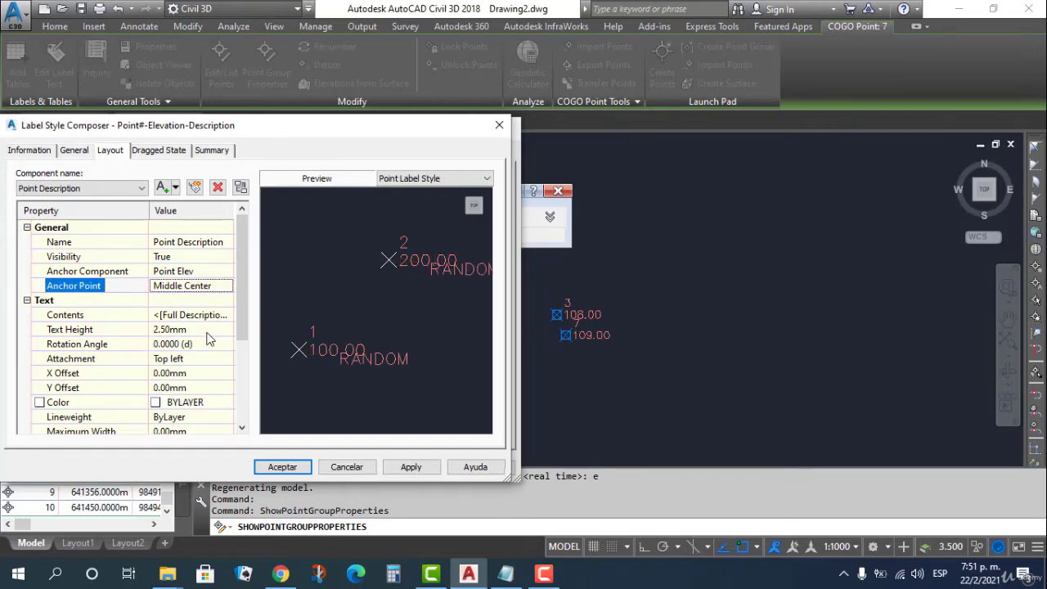
pyautogui.click(221, 285)
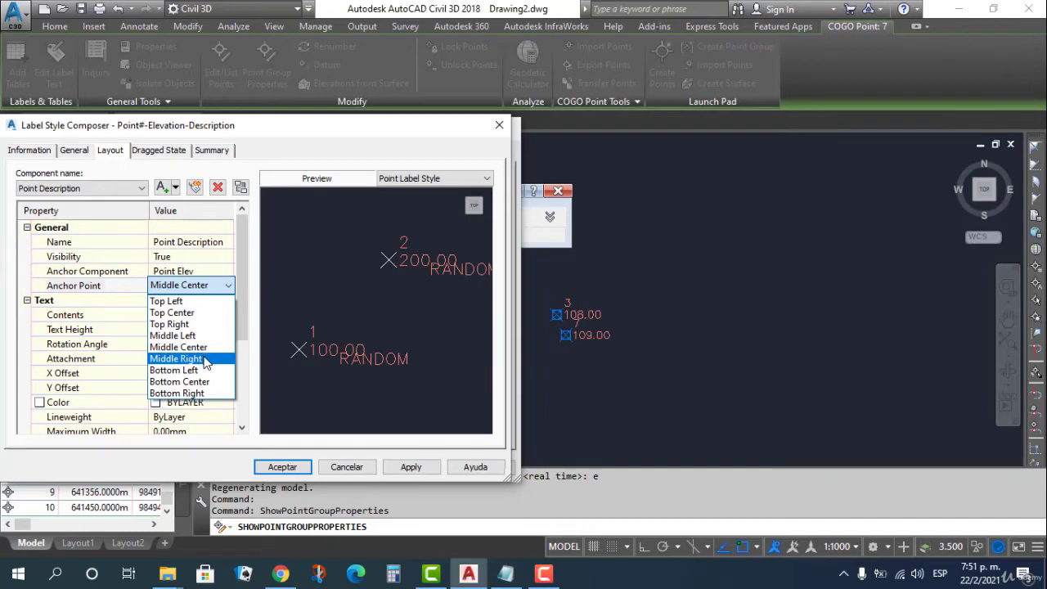
pyautogui.click(203, 382)
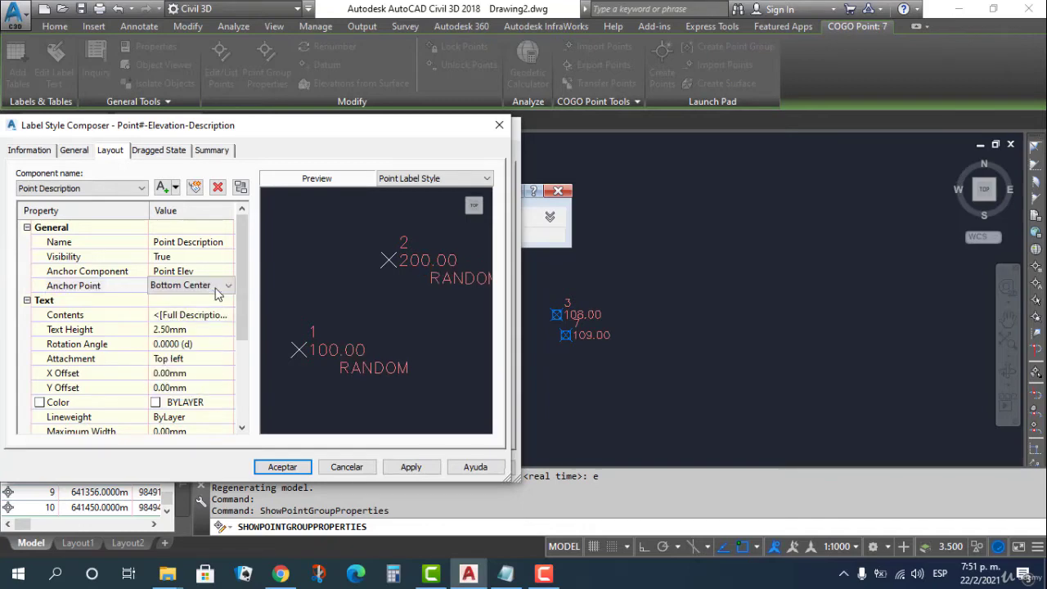
pyautogui.click(218, 288)
pyautogui.click(200, 369)
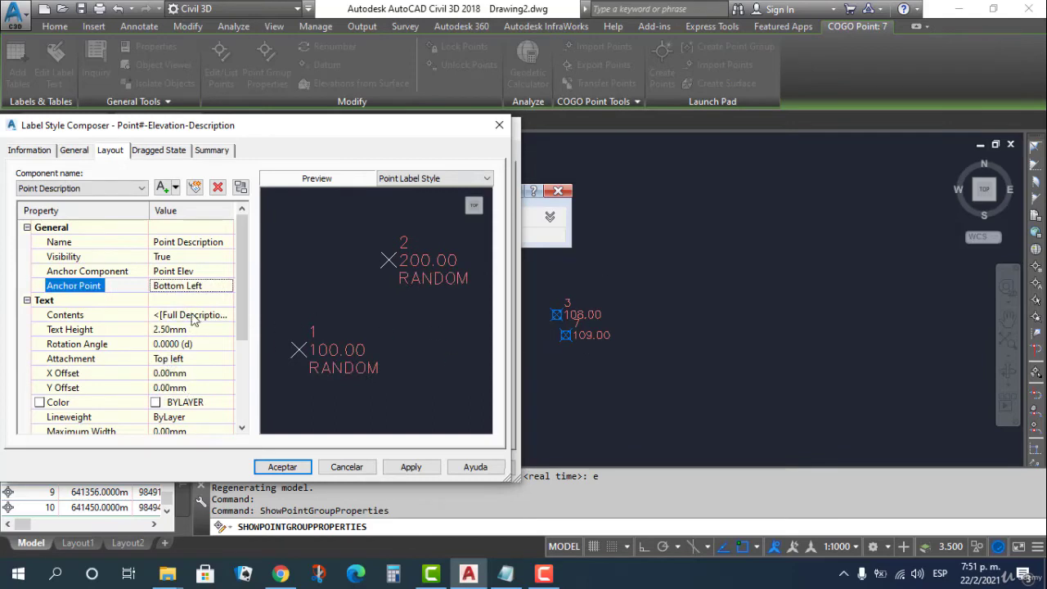
# - Set the Point Description component's text height to 3.00 mm and apply the change
pyautogui.click(181, 328)
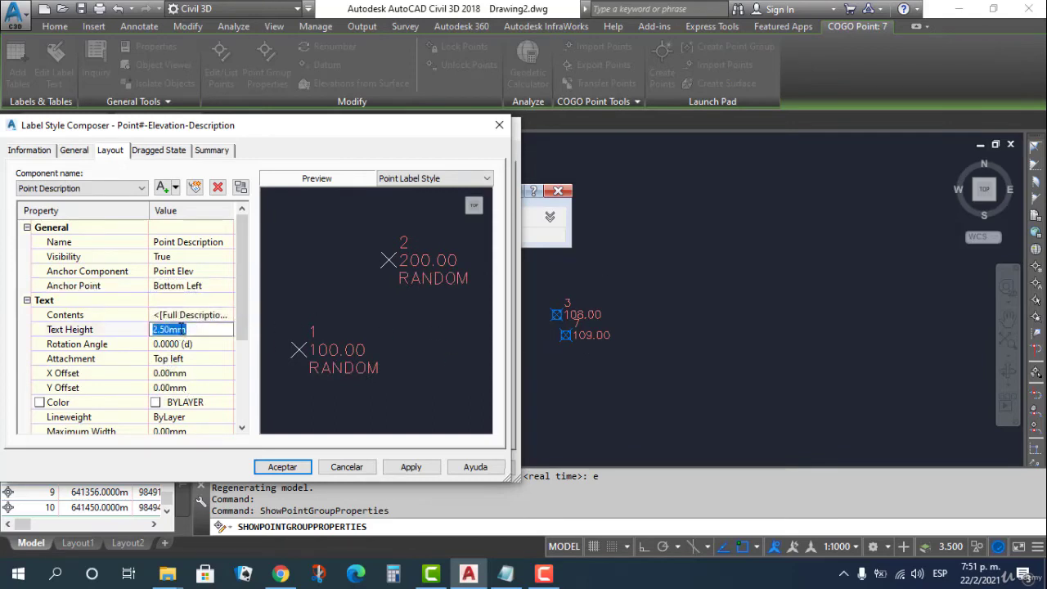
pyautogui.write('3')
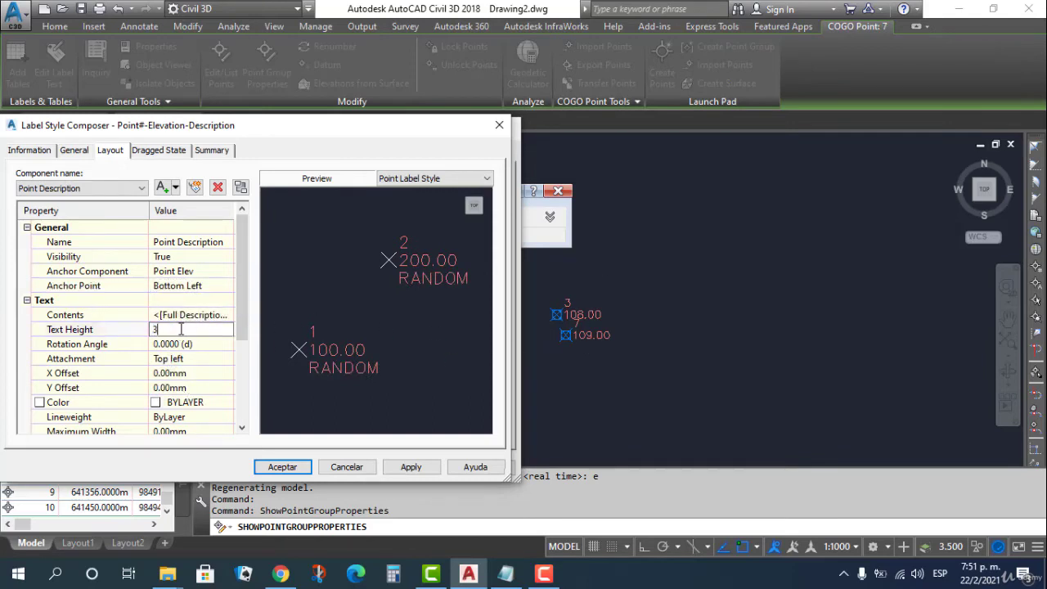
pyautogui.click(398, 468)
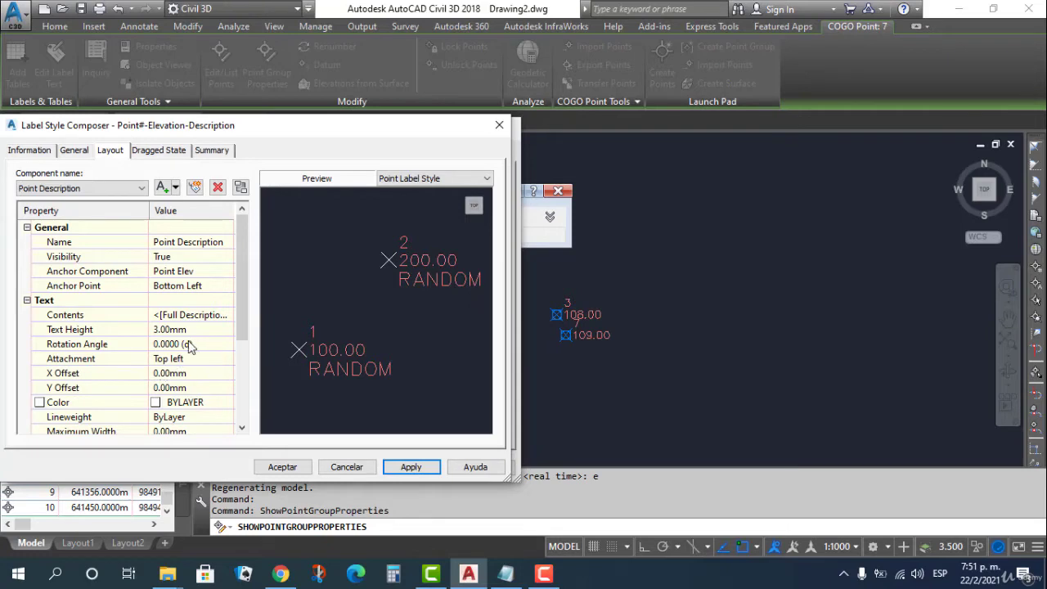
# - Set the Point Description text's X offset to 0.50 mm and its Y offset to 0.20 mm
pyautogui.click(188, 346)
pyautogui.click(194, 361)
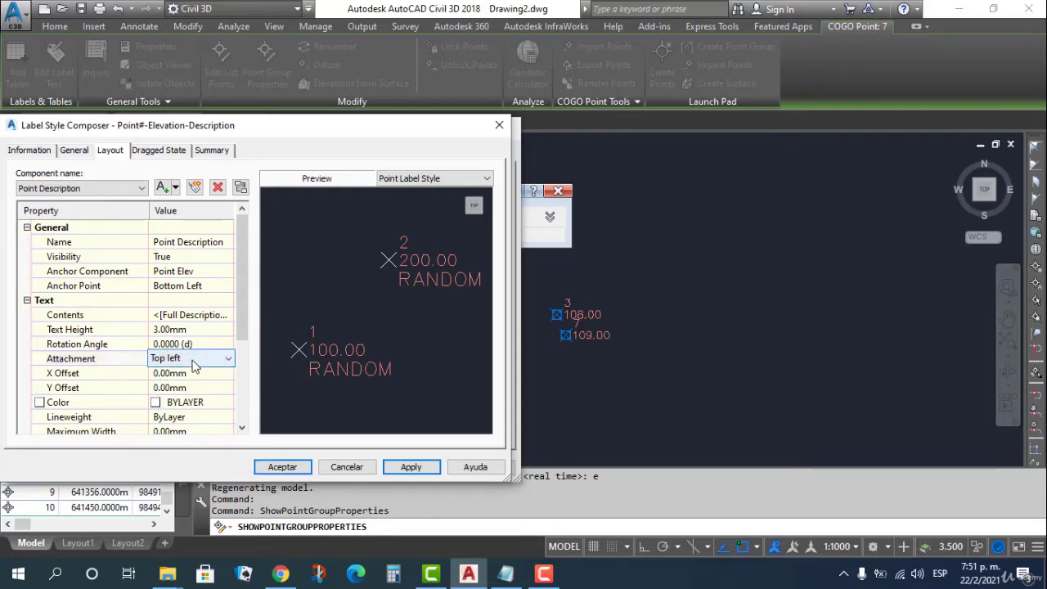
pyautogui.click(194, 375)
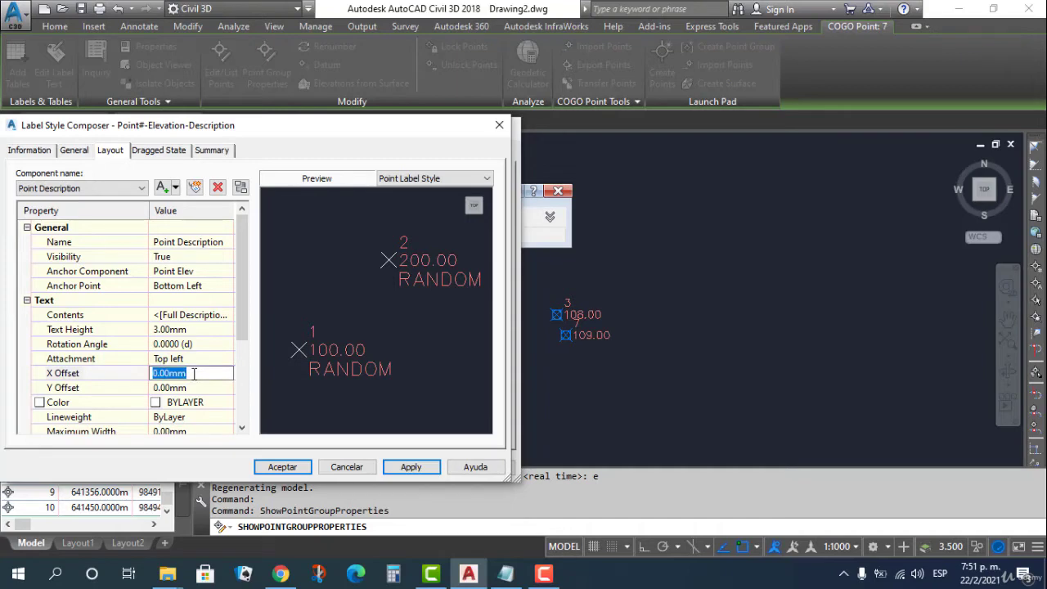
pyautogui.write('0.5')
pyautogui.click(205, 387)
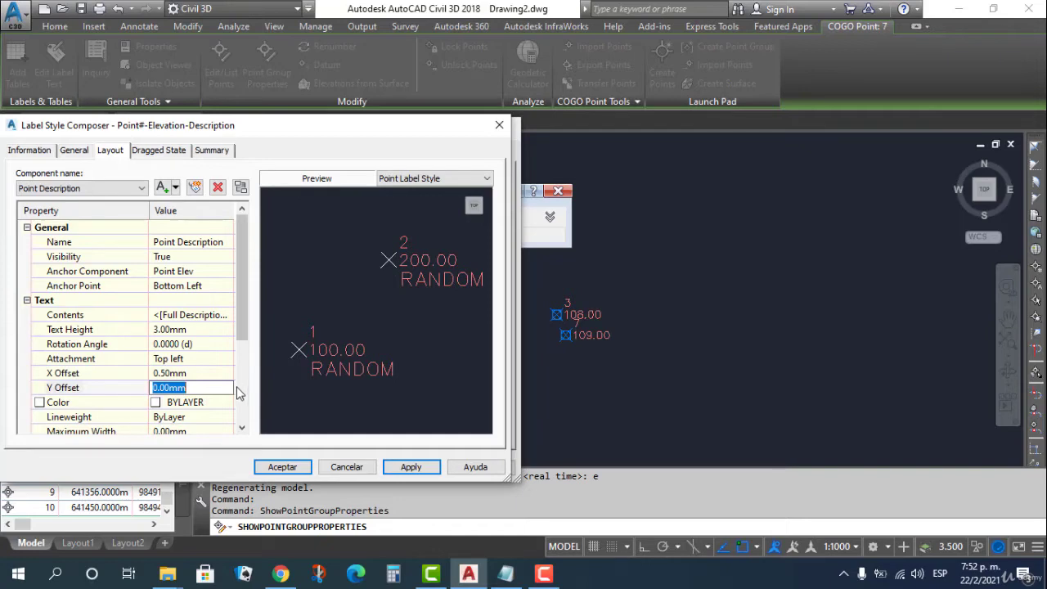
pyautogui.click(160, 385)
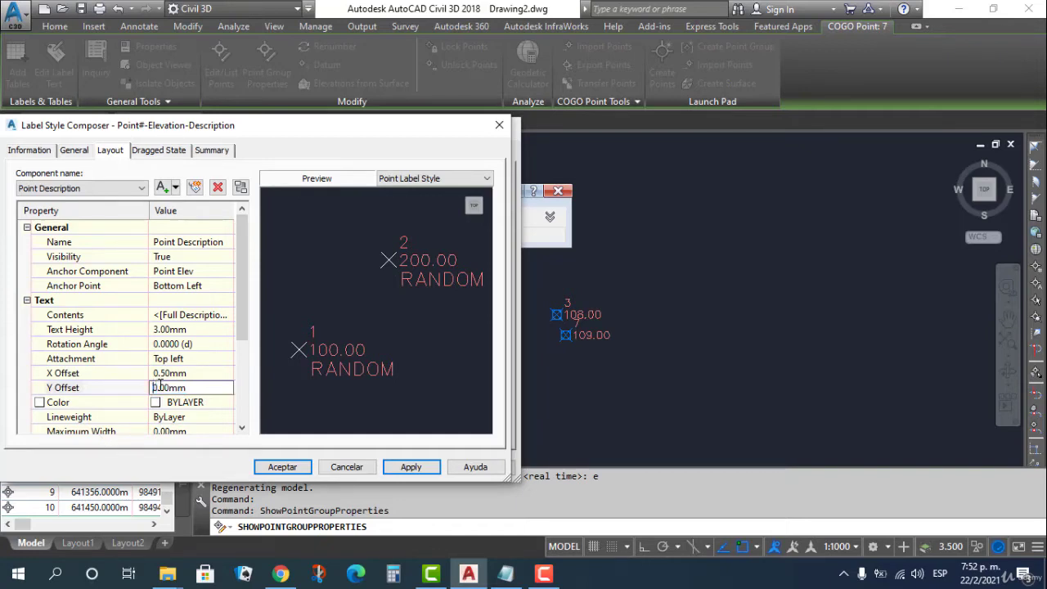
pyautogui.moveTo(160, 386); pyautogui.dragTo(164, 385)
pyautogui.write('2')
# - Try showing the border around the Point Description text, and return its visibility to False
pyautogui.moveTo(244, 300); pyautogui.dragTo(241, 351)
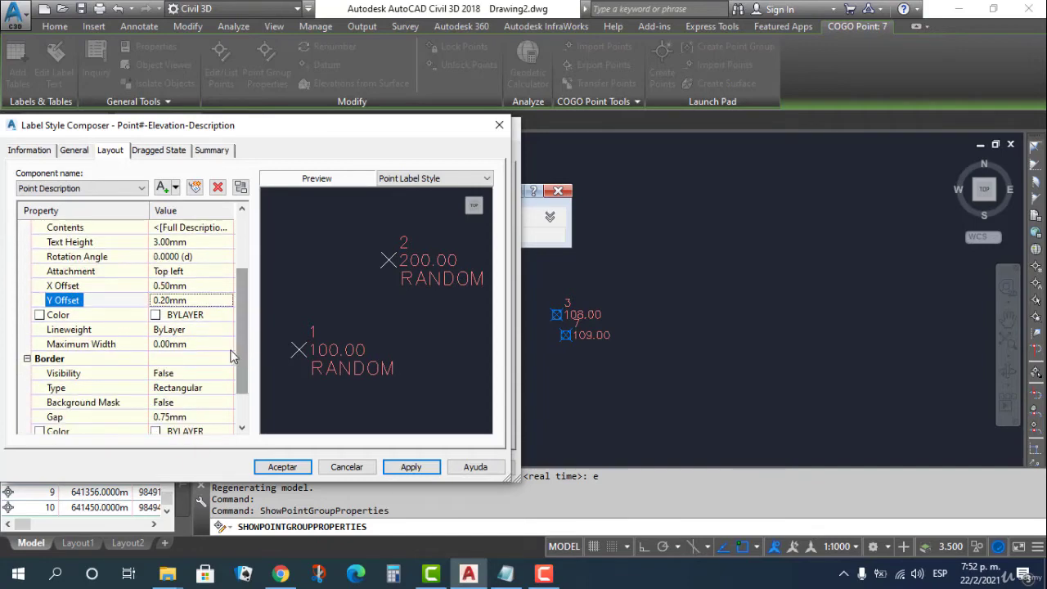
pyautogui.click(190, 319)
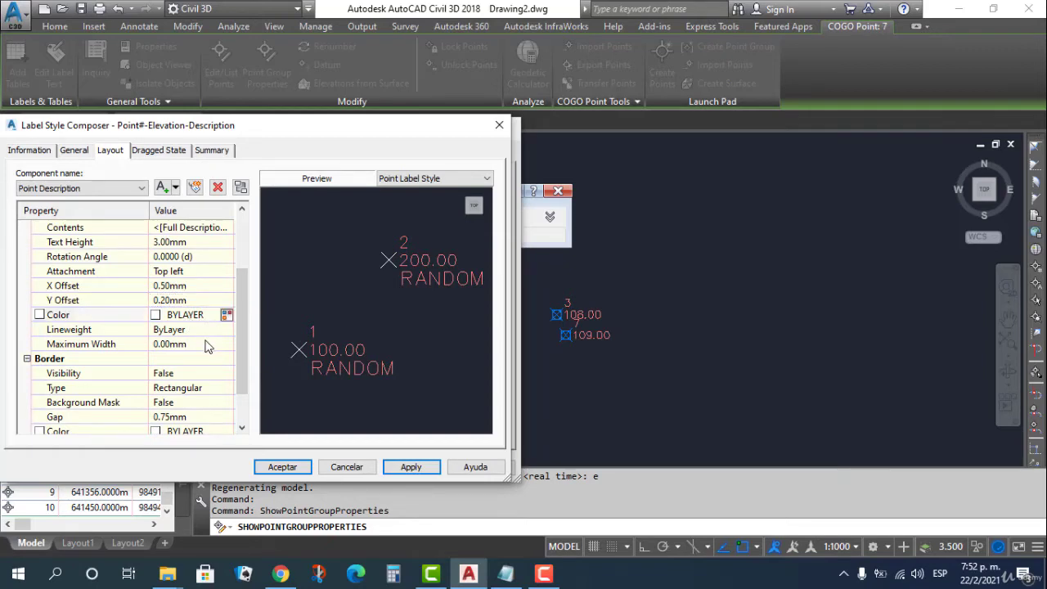
pyautogui.click(207, 343)
pyautogui.click(187, 375)
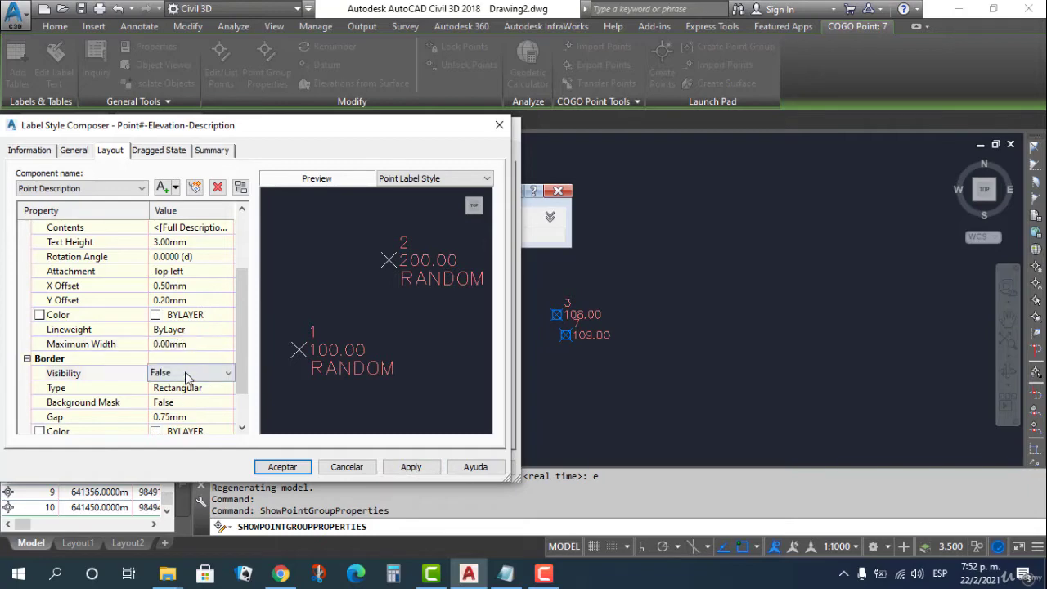
pyautogui.click(187, 374)
pyautogui.click(188, 400)
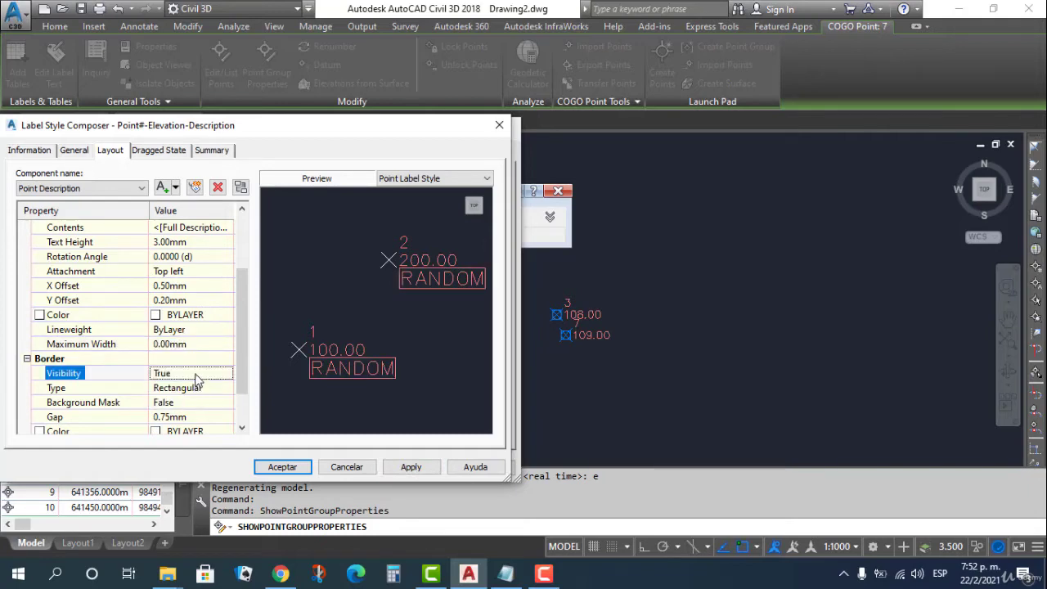
pyautogui.click(196, 373)
pyautogui.click(197, 374)
pyautogui.click(195, 388)
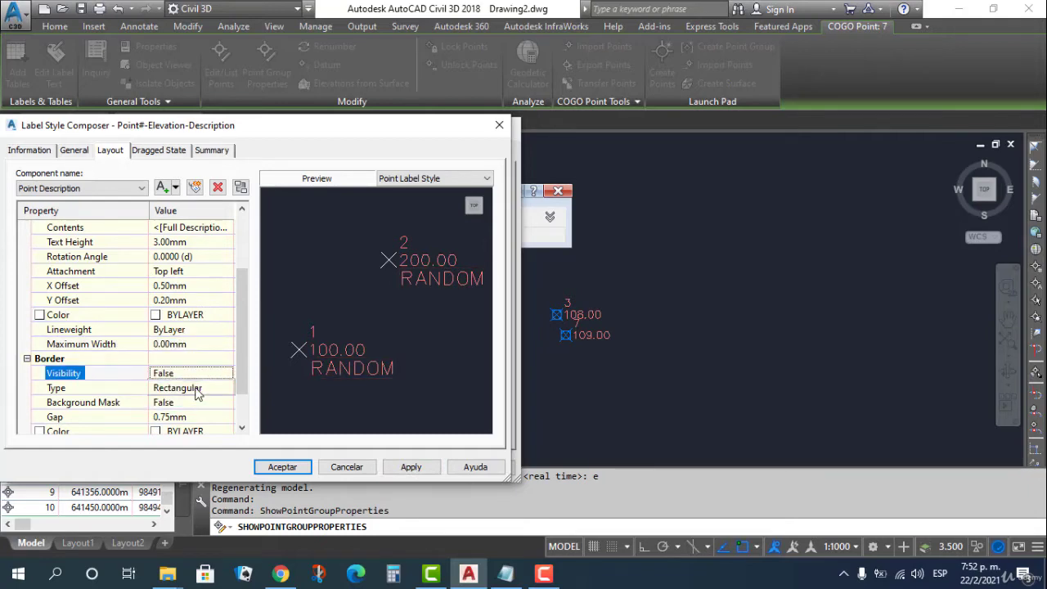
pyautogui.click(196, 389)
pyautogui.click(195, 389)
pyautogui.click(195, 389)
# - Set the Point Description border's visibility to True and its type to Rounded Rectangular
pyautogui.click(195, 374)
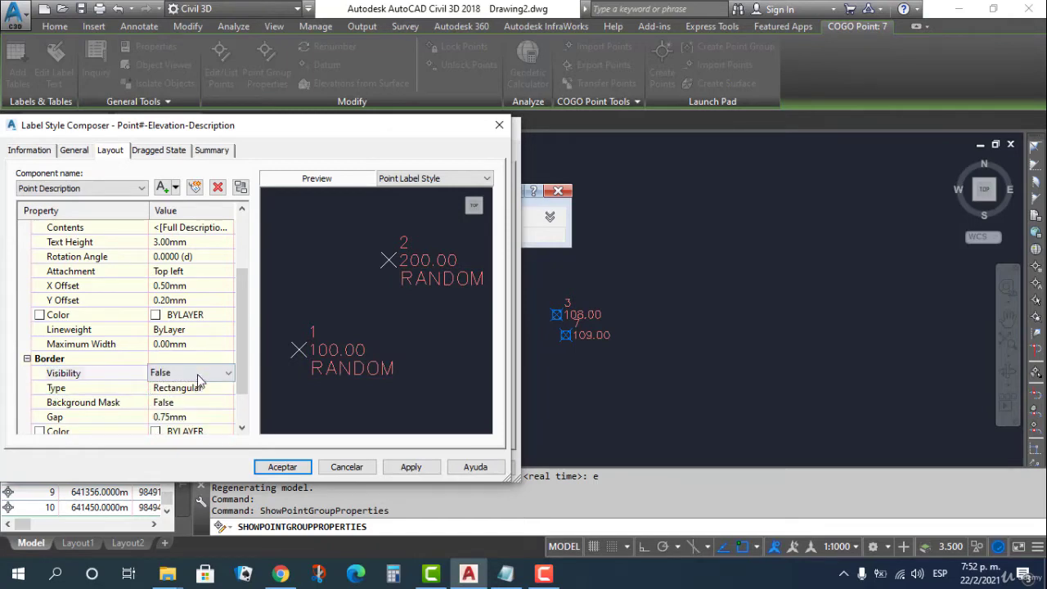
pyautogui.click(194, 374)
pyautogui.click(203, 400)
pyautogui.click(200, 389)
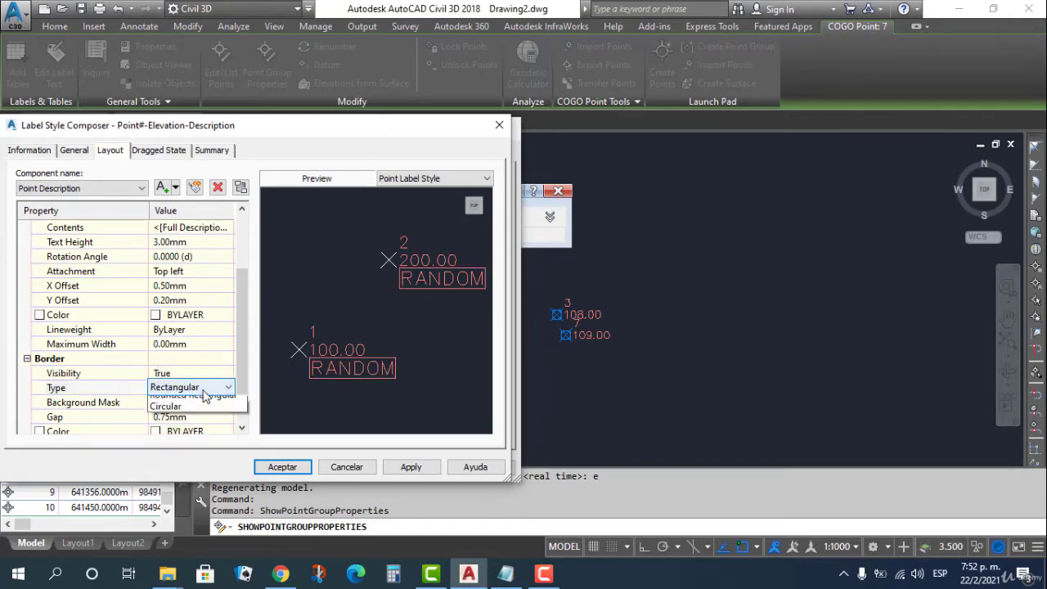
pyautogui.click(201, 388)
pyautogui.click(203, 411)
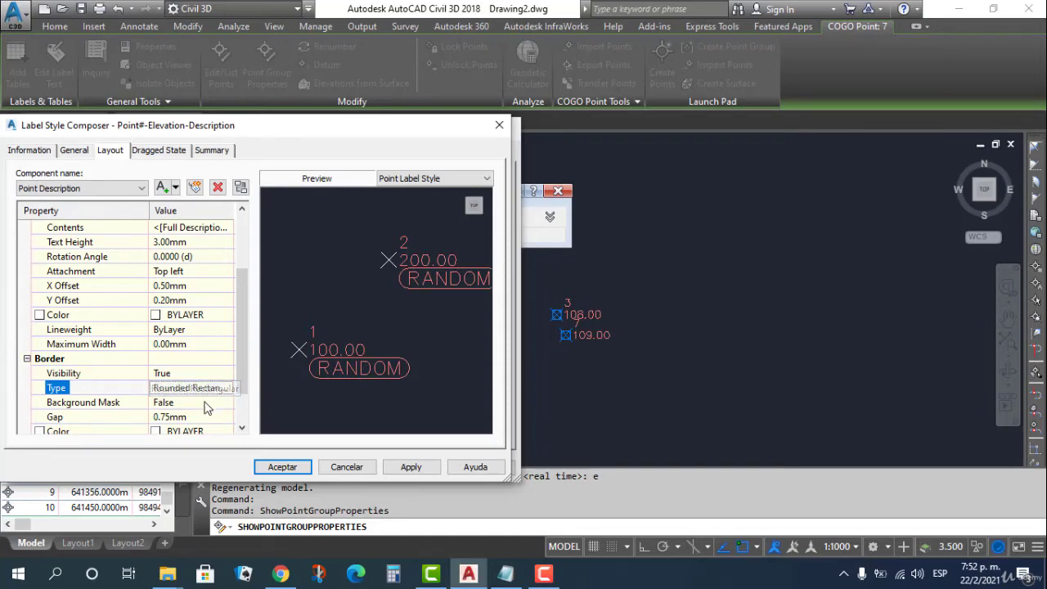
# - Try setting the Point Description border's background mask to True
pyautogui.click(204, 403)
pyautogui.click(205, 403)
pyautogui.click(205, 406)
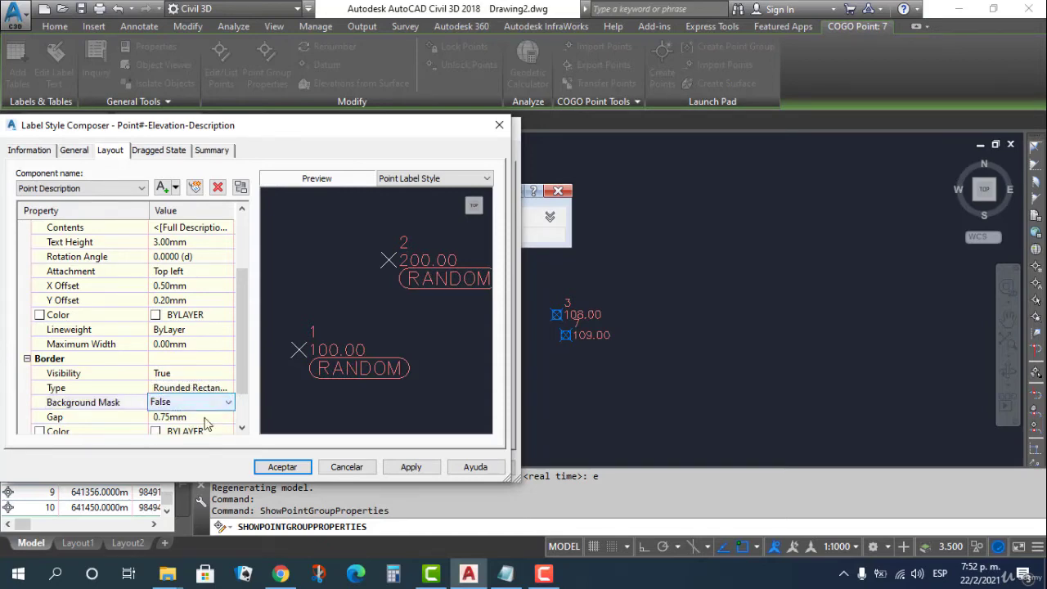
pyautogui.click(209, 404)
pyautogui.click(207, 427)
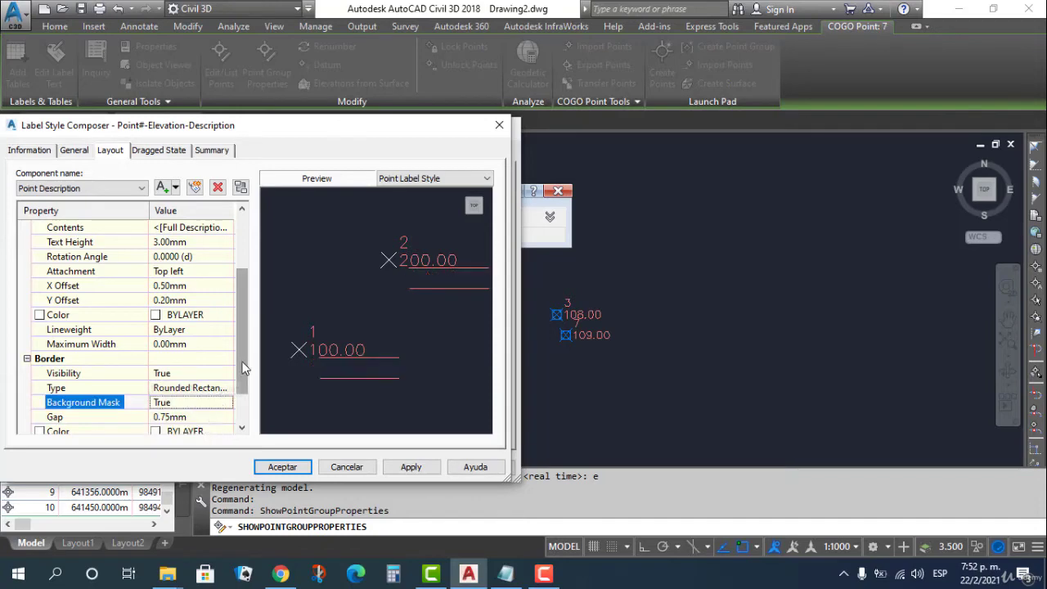
# - Try a gap of 1.50 mm between the Point Description text and its border
pyautogui.scroll(-1, 249, 351)
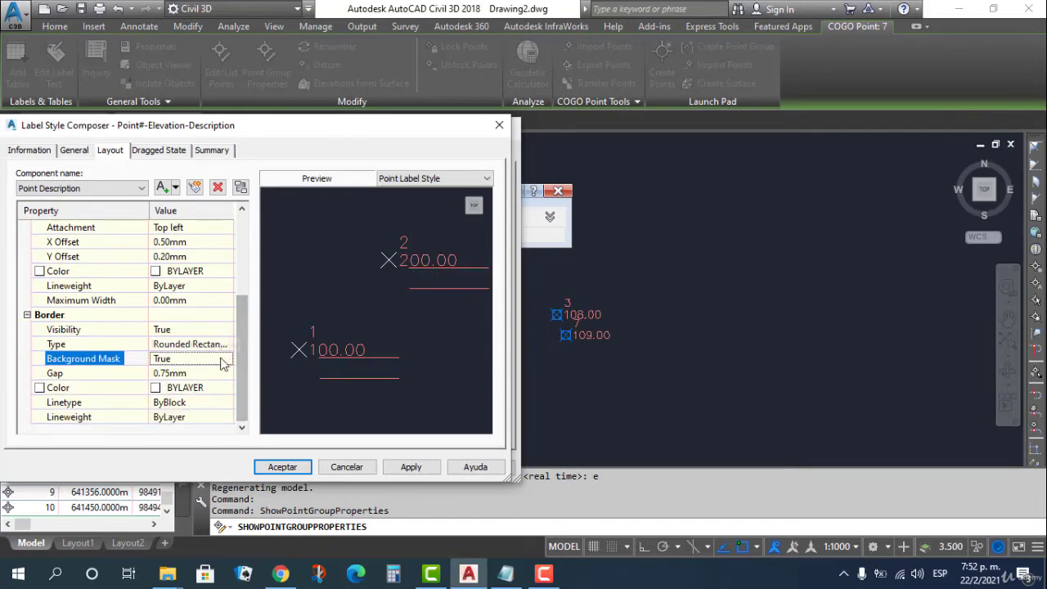
pyautogui.click(213, 365)
pyautogui.click(201, 375)
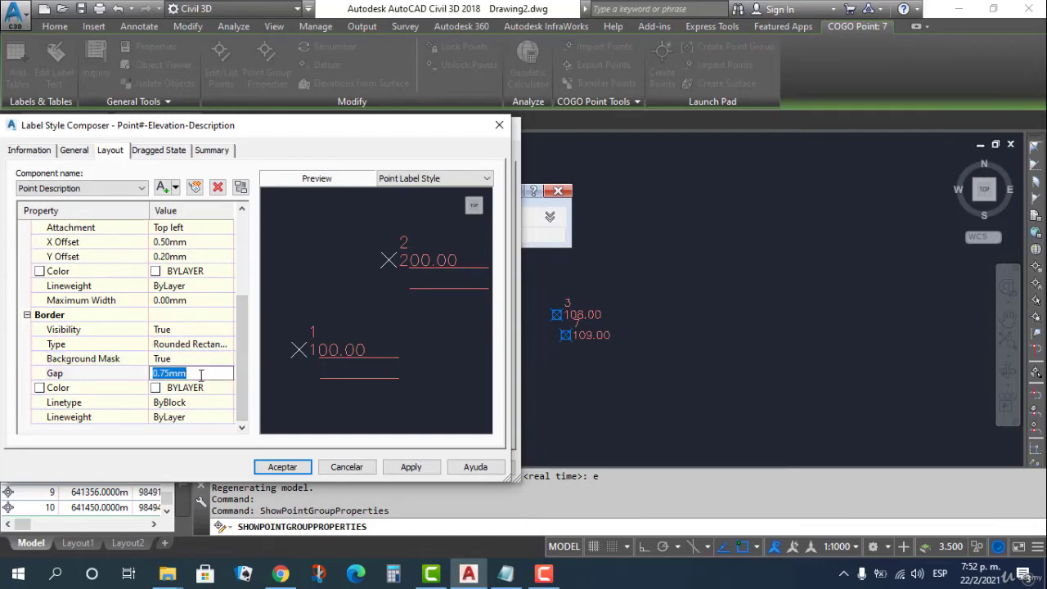
pyautogui.write('1.5')
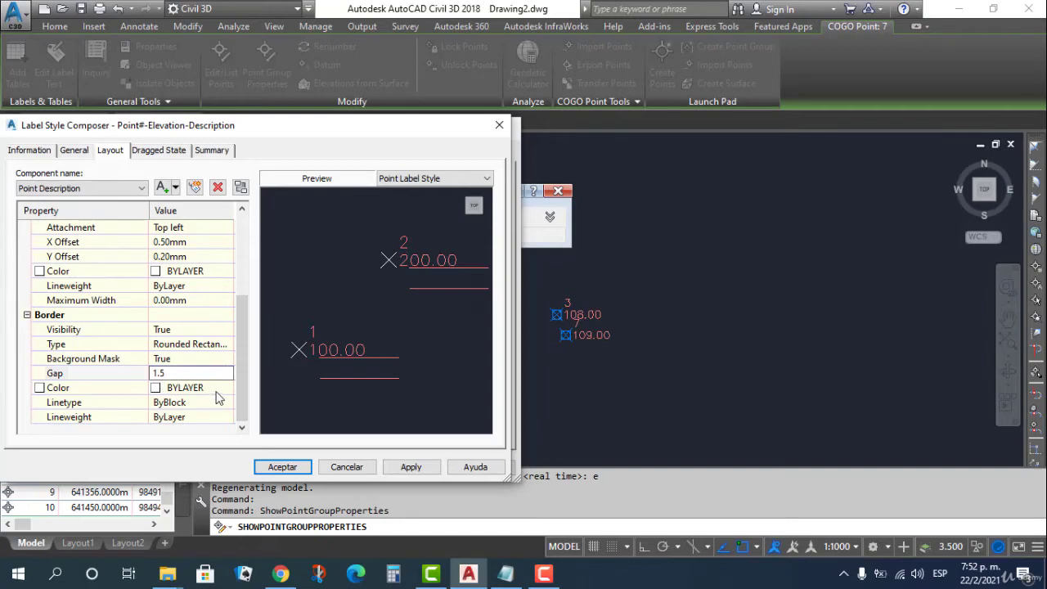
pyautogui.click(218, 391)
# - Set the Point Description border's background mask to False and its gap to 2.00 mm
pyautogui.click(193, 344)
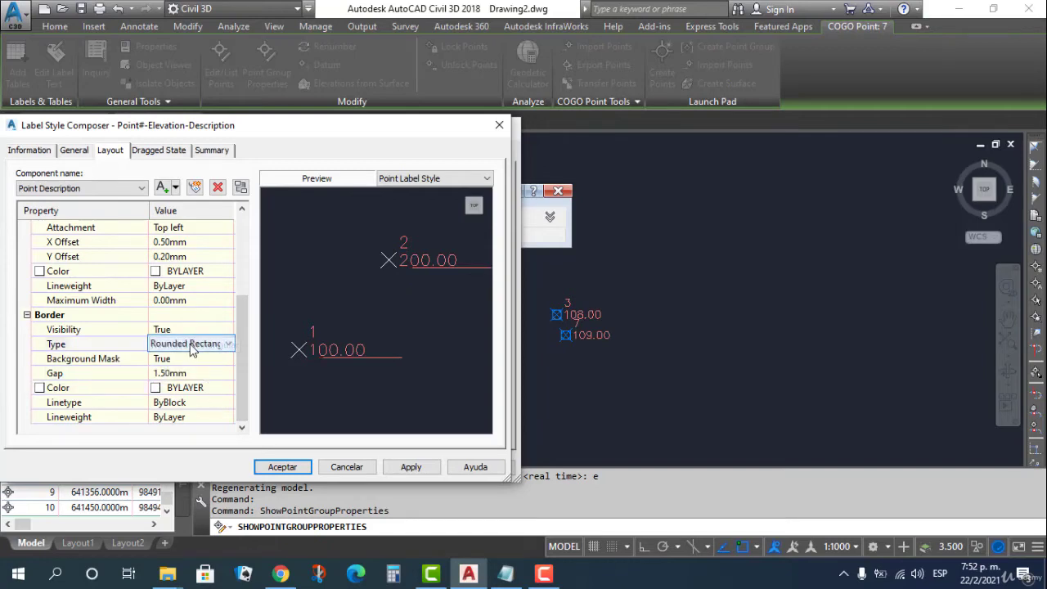
pyautogui.click(194, 359)
pyautogui.click(194, 358)
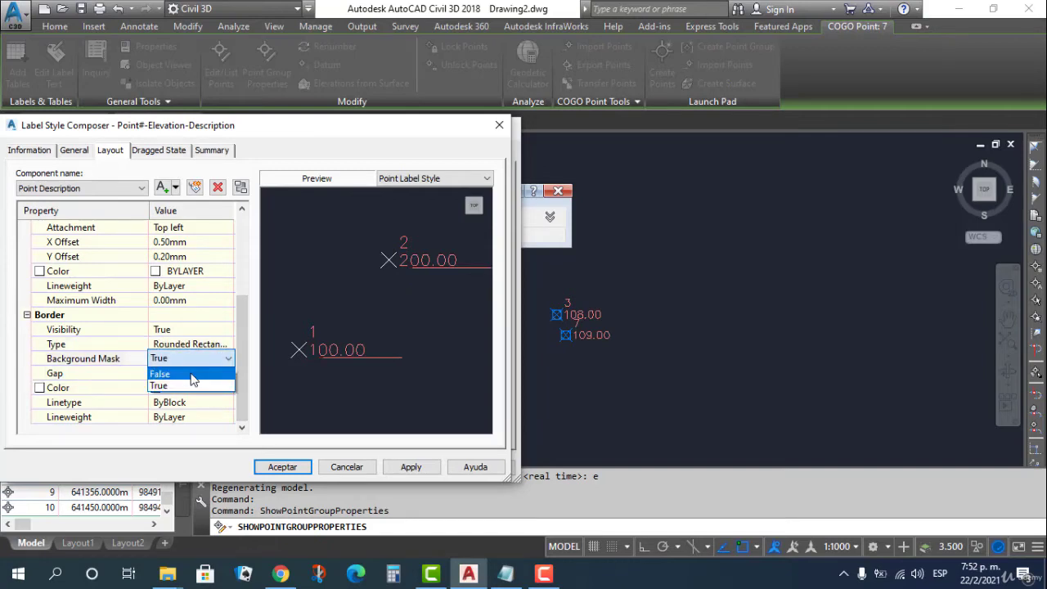
pyautogui.click(192, 376)
pyautogui.click(194, 375)
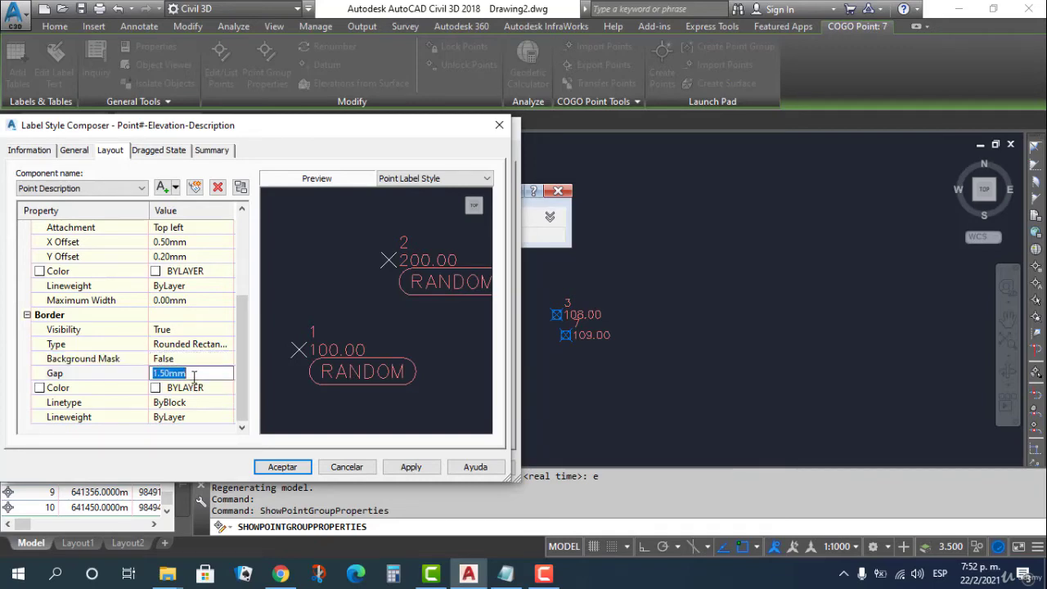
pyautogui.write('2')
pyautogui.click(192, 406)
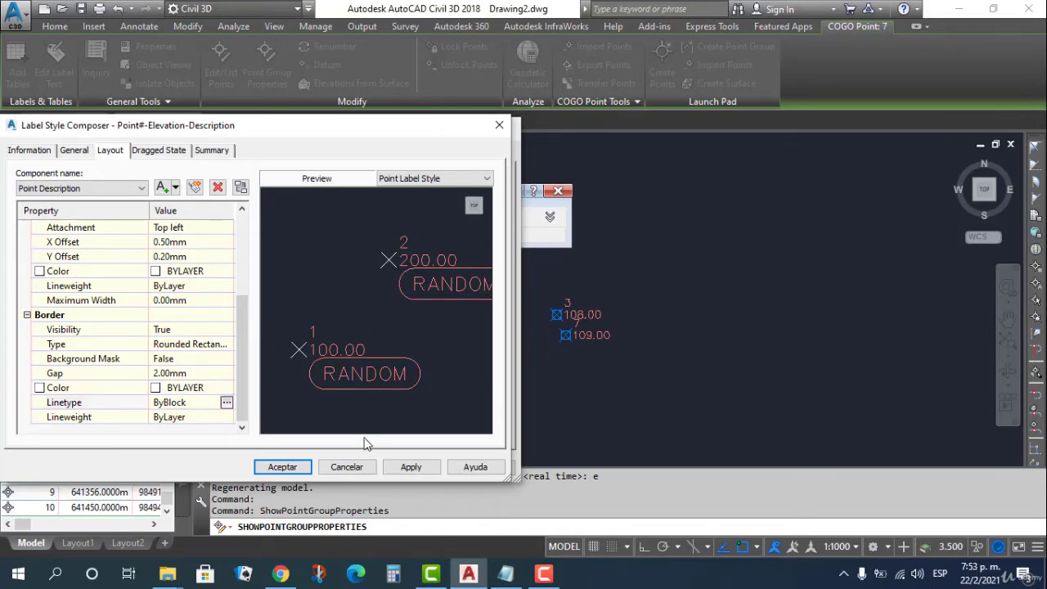
# - Try adding DS after the Full Description field in the Point Description contents, and close the text editor without saving
pyautogui.scroll(1, 70, 411)
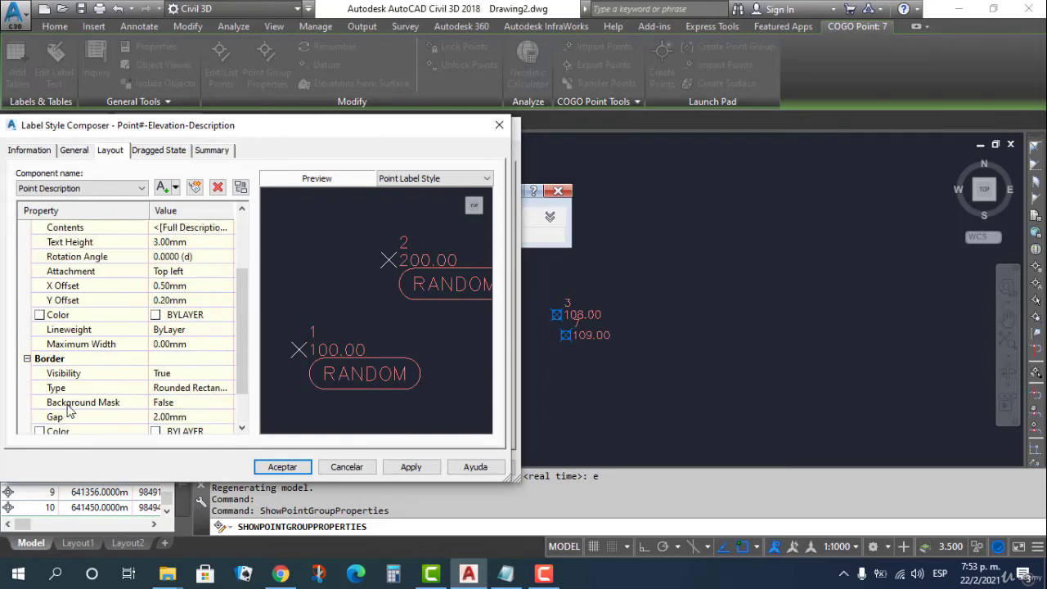
pyautogui.scroll(1, 178, 327)
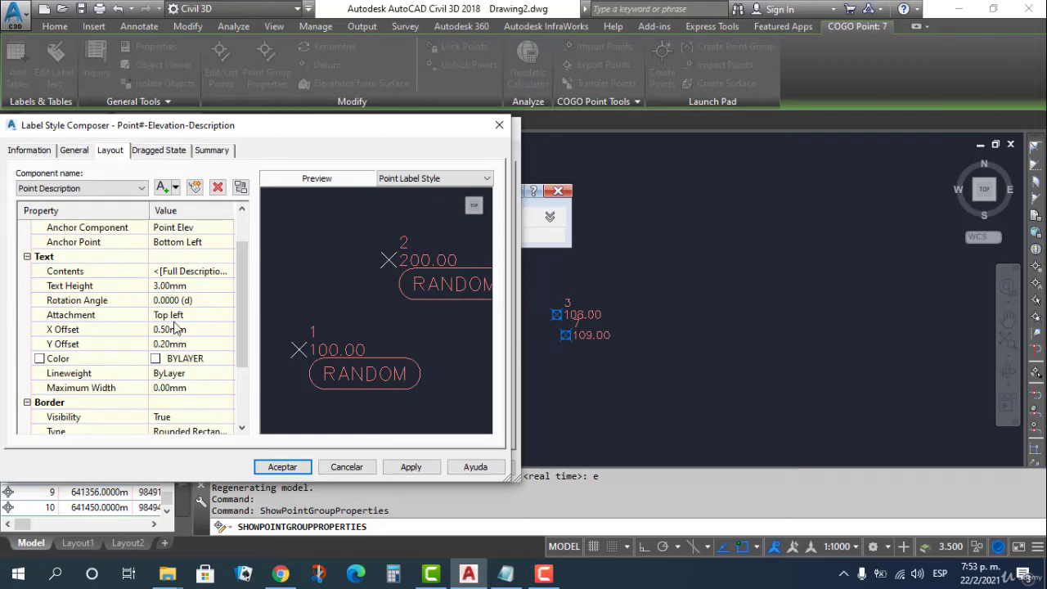
pyautogui.click(184, 270)
pyautogui.click(227, 272)
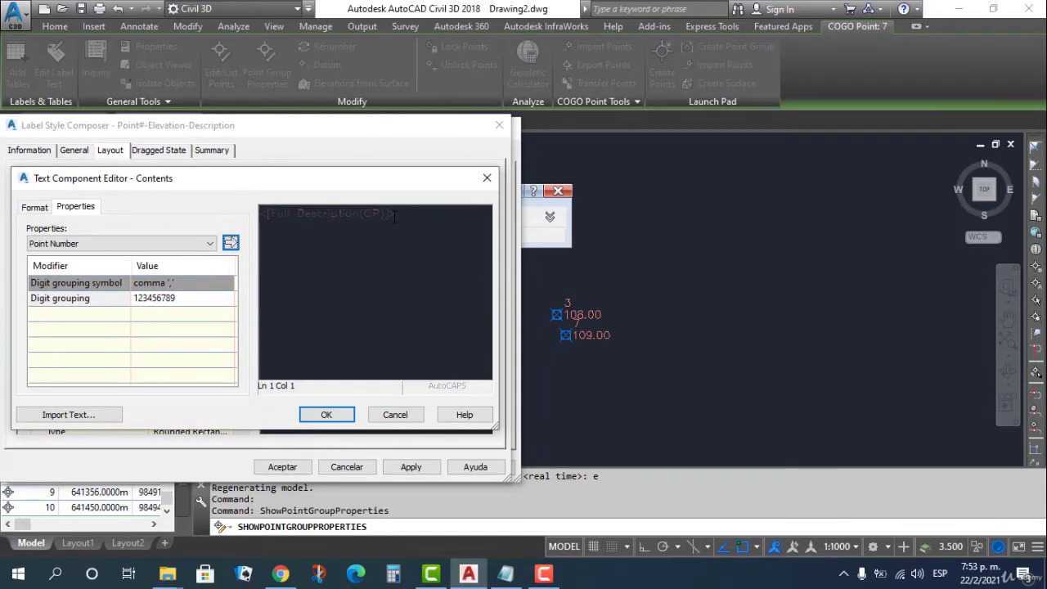
pyautogui.moveTo(395, 215); pyautogui.dragTo(260, 214)
pyautogui.click(147, 244)
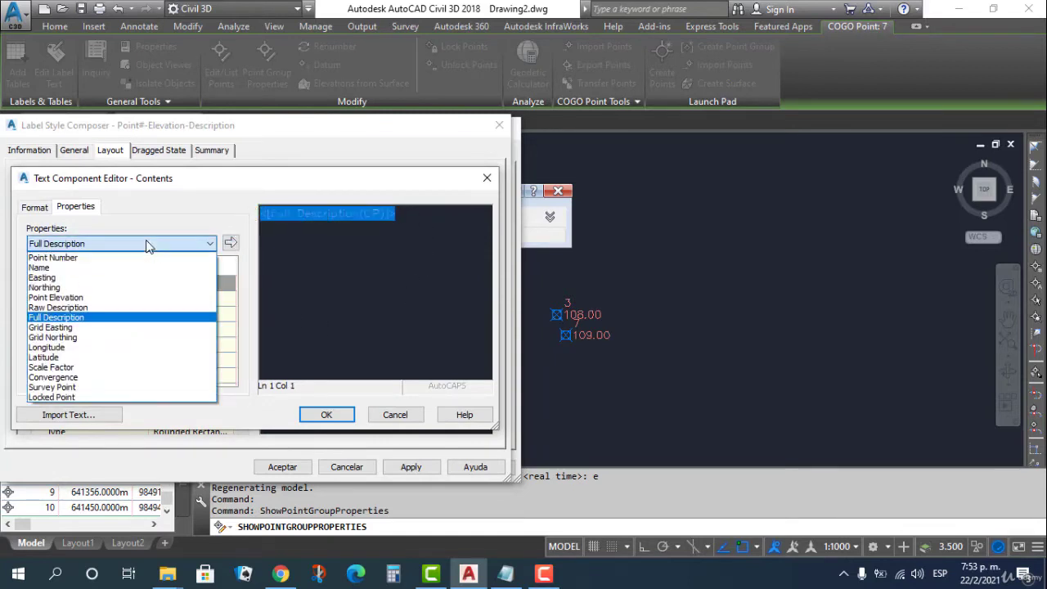
pyautogui.click(381, 223)
pyautogui.click(403, 215)
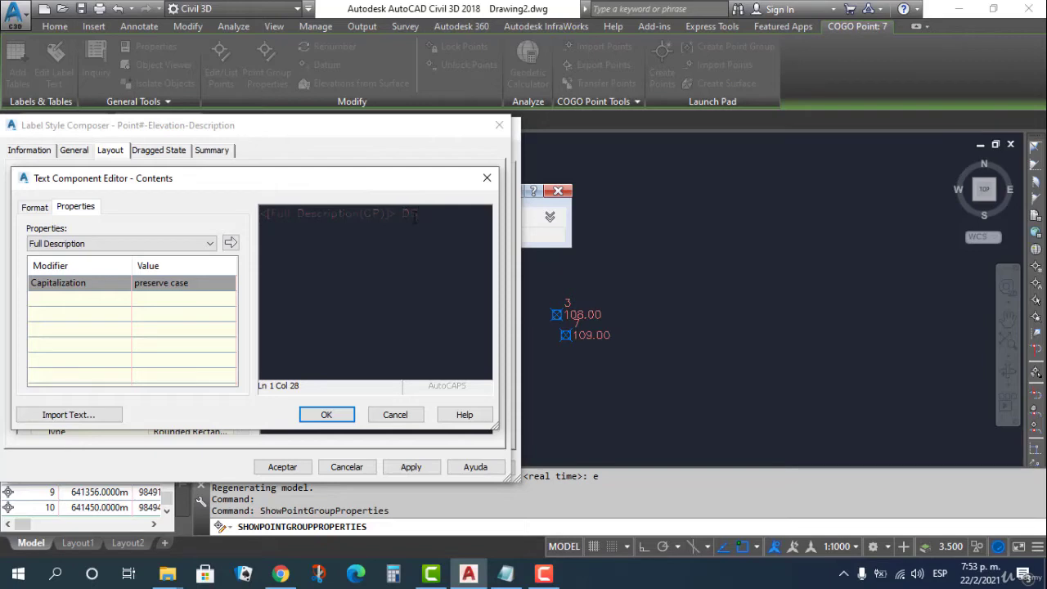
pyautogui.click(35, 207)
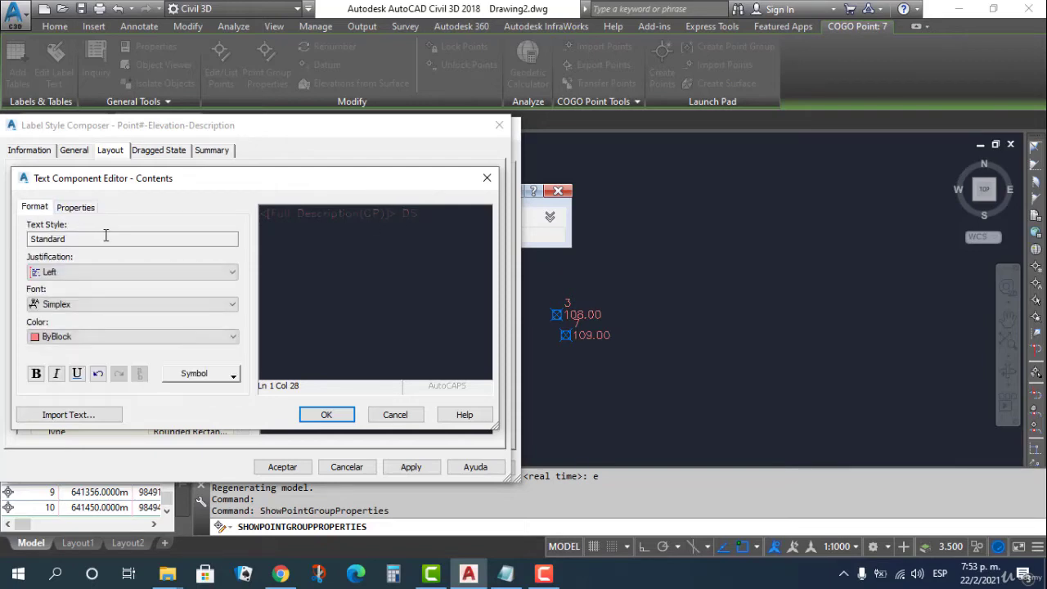
pyautogui.click(487, 178)
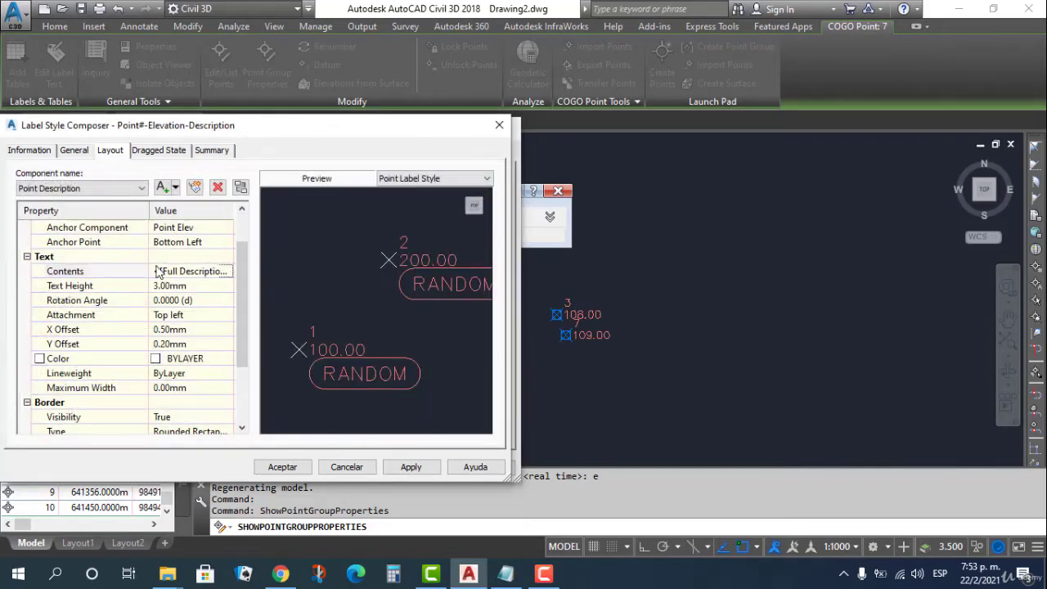
# - Add the word meter after the Point Elevation field in the Point Elev component's contents
pyautogui.click(112, 188)
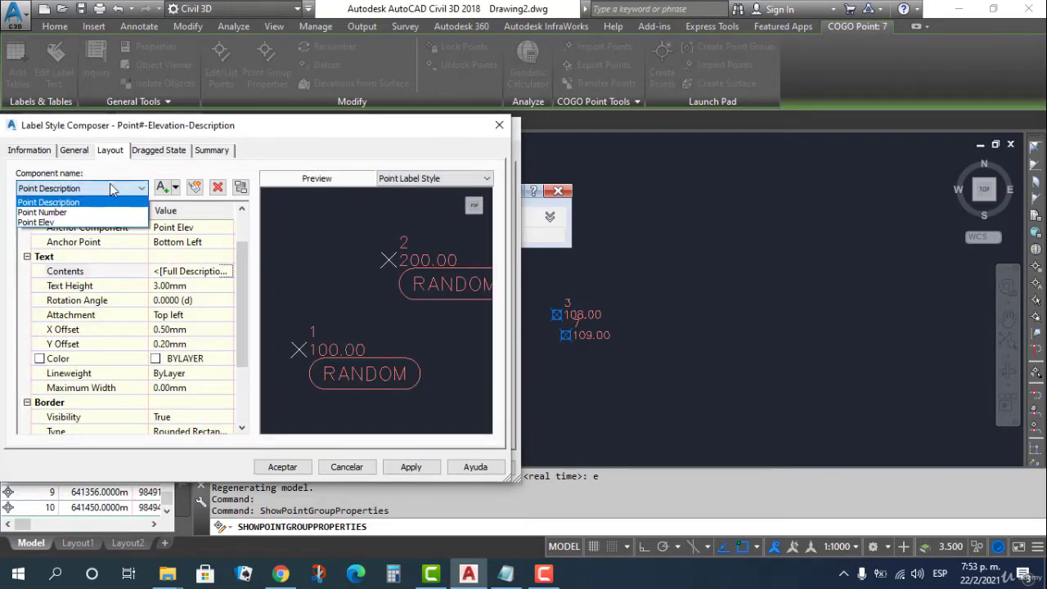
pyautogui.click(77, 222)
pyautogui.click(217, 316)
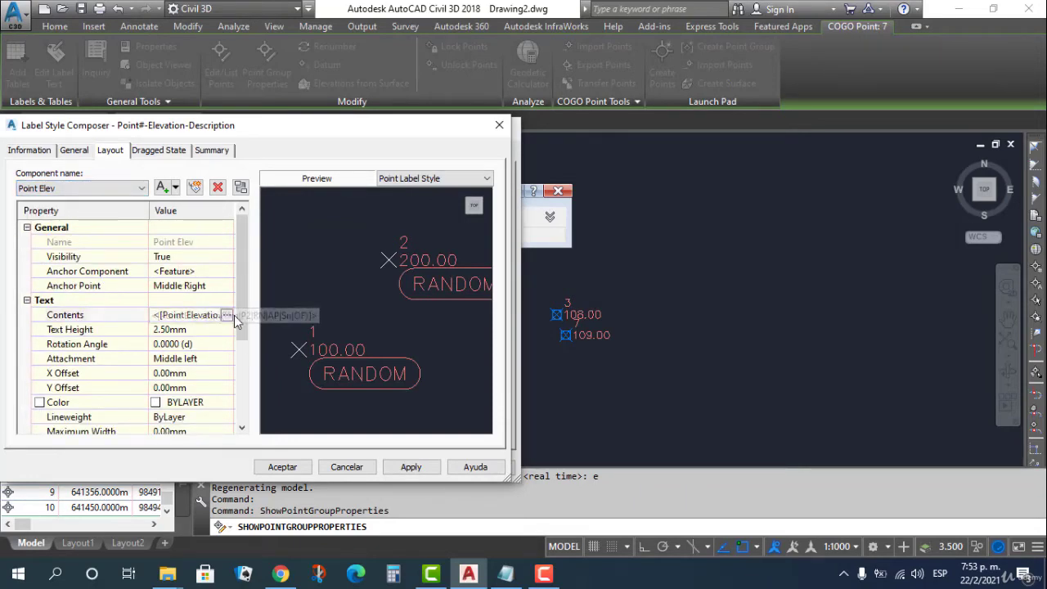
pyautogui.click(227, 315)
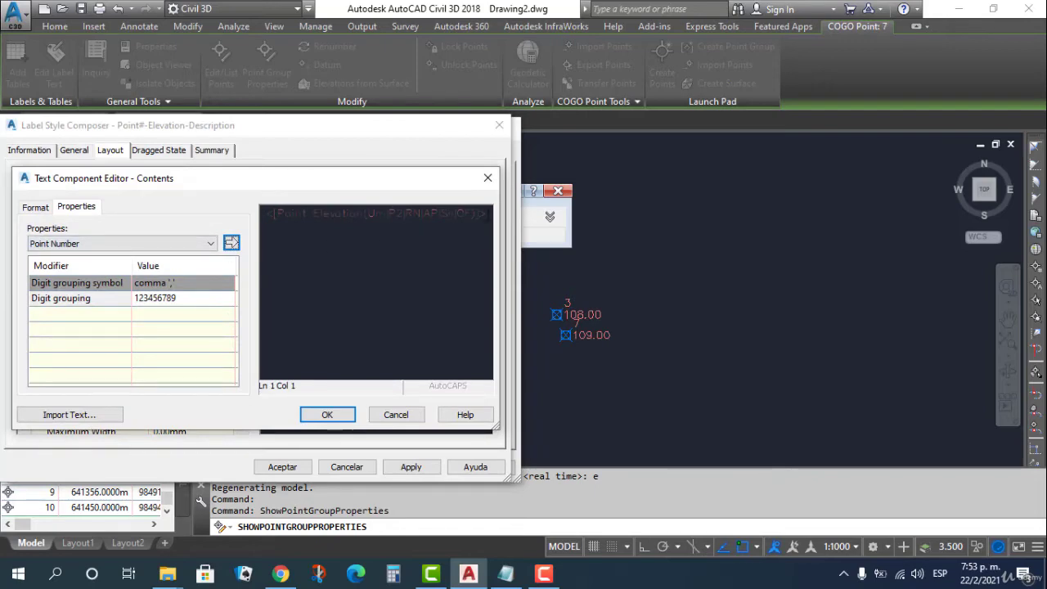
pyautogui.click(488, 215)
pyautogui.click(198, 283)
pyautogui.click(197, 283)
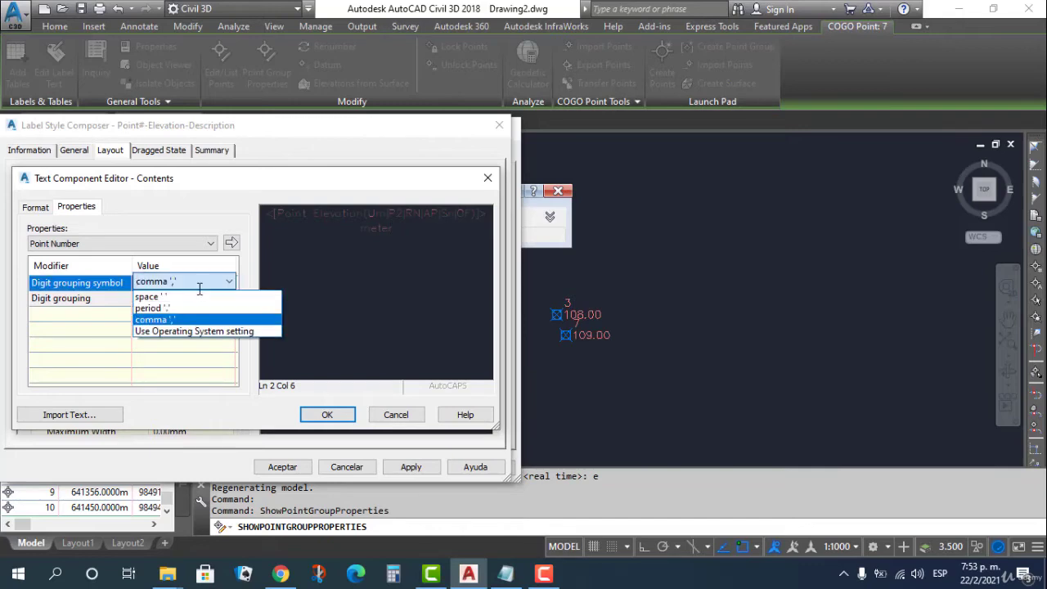
pyautogui.click(198, 287)
pyautogui.click(202, 243)
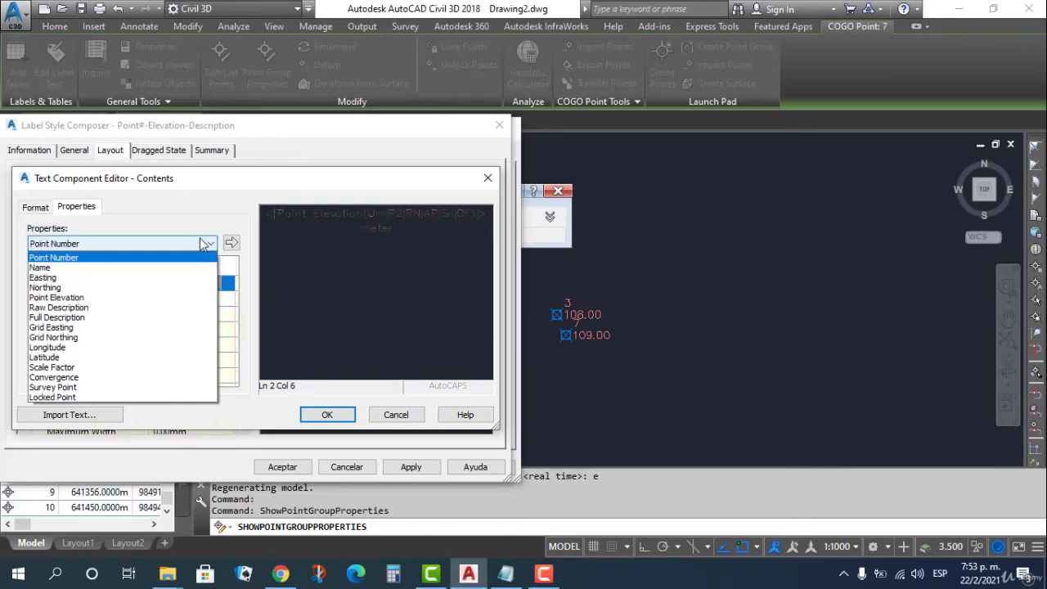
pyautogui.click(203, 244)
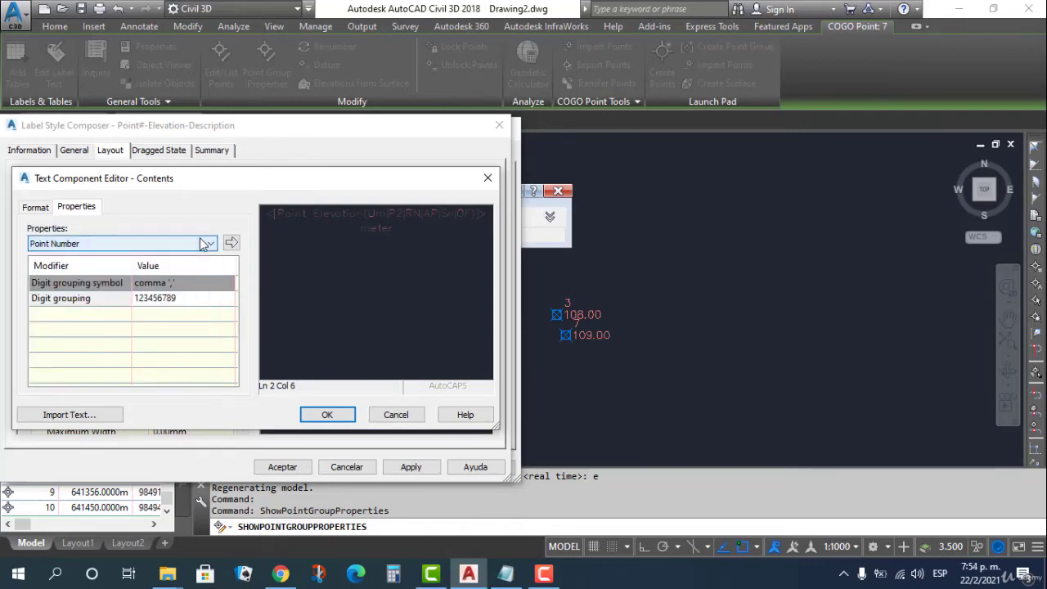
# - Save the Point Elev contents and apply the edited label style and point group properties to group Test
pyautogui.click(327, 414)
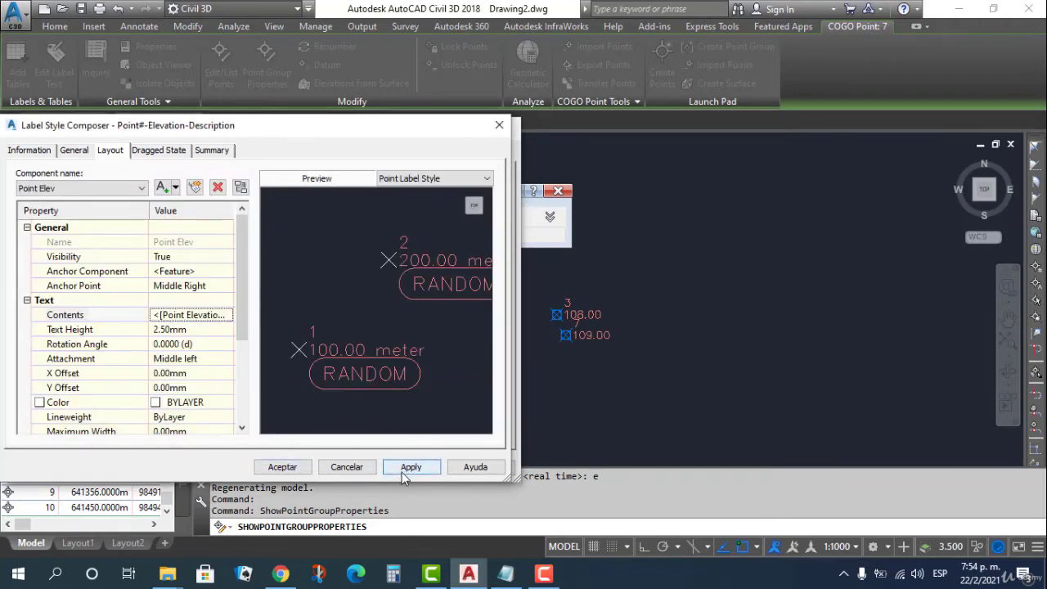
pyautogui.click(272, 467)
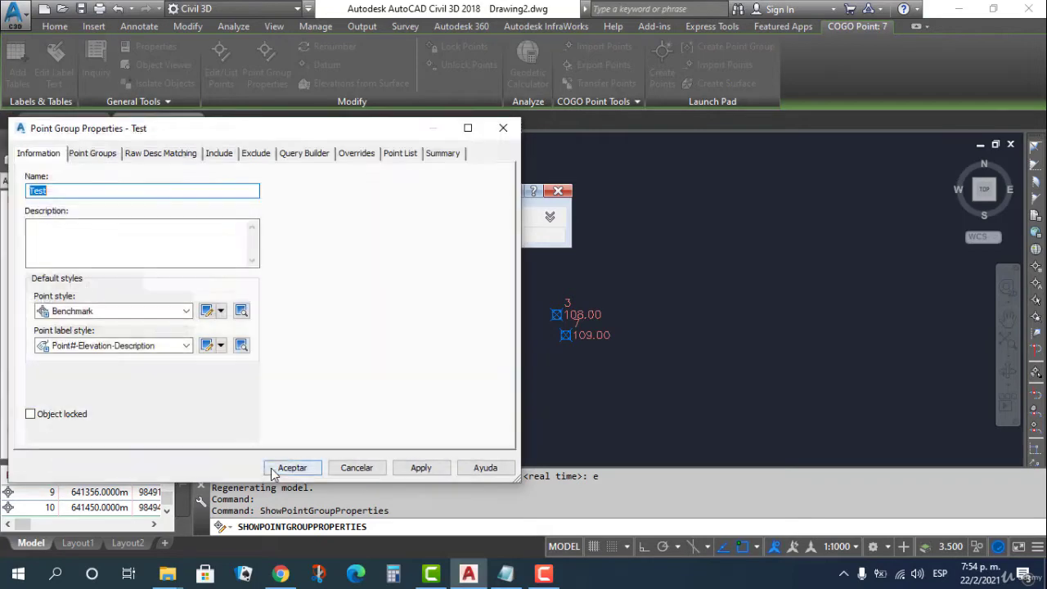
pyautogui.click(287, 468)
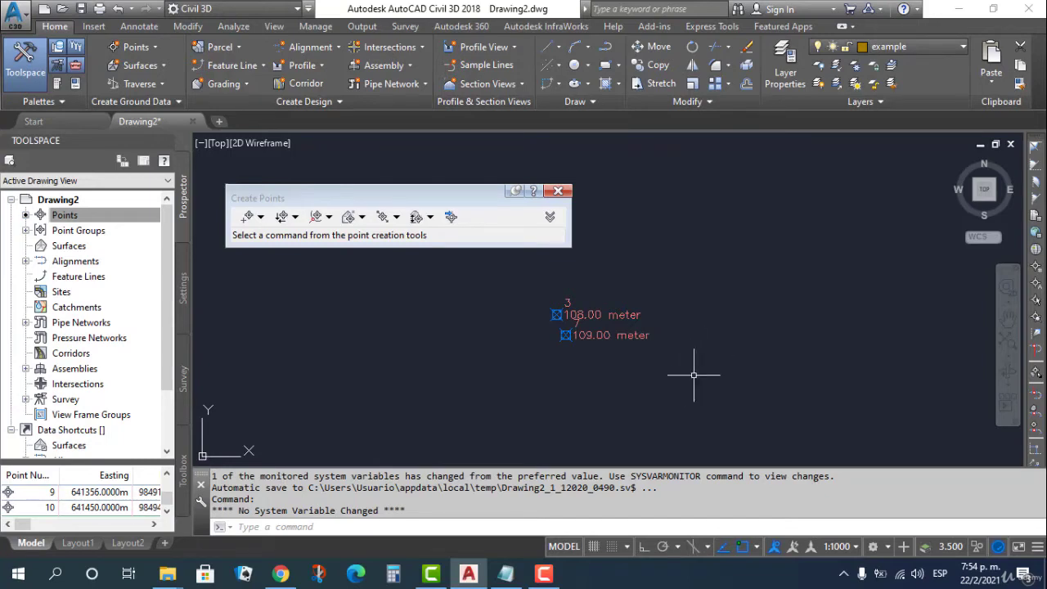
# - Set the Point Description component's text color to red in group Test's Point#-Elevation-Description label style and apply it
pyautogui.click(604, 335)
pyautogui.rightClick(605, 335)
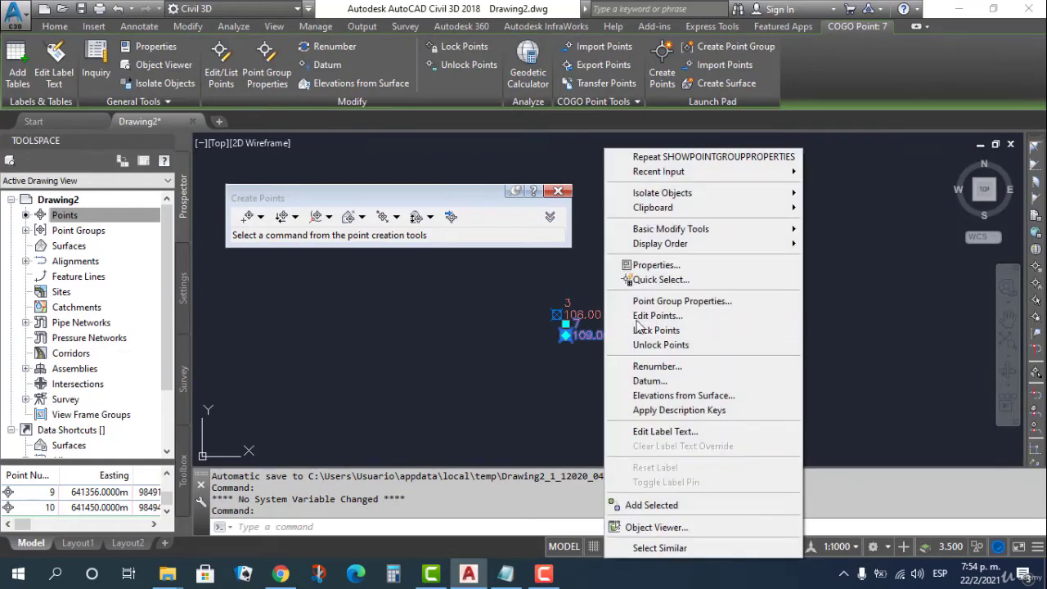
pyautogui.click(650, 301)
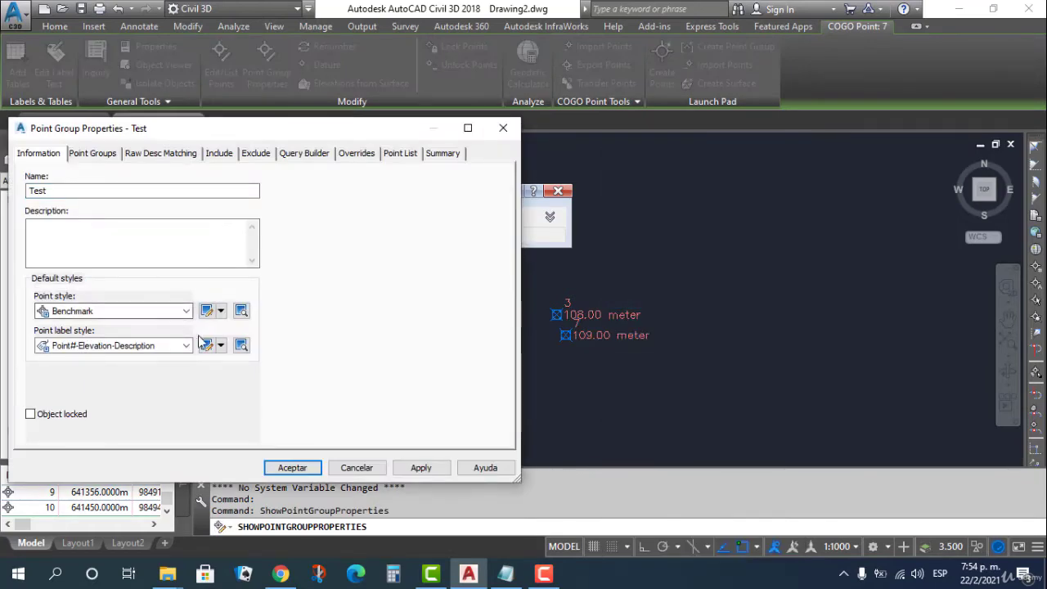
pyautogui.click(220, 345)
pyautogui.click(250, 412)
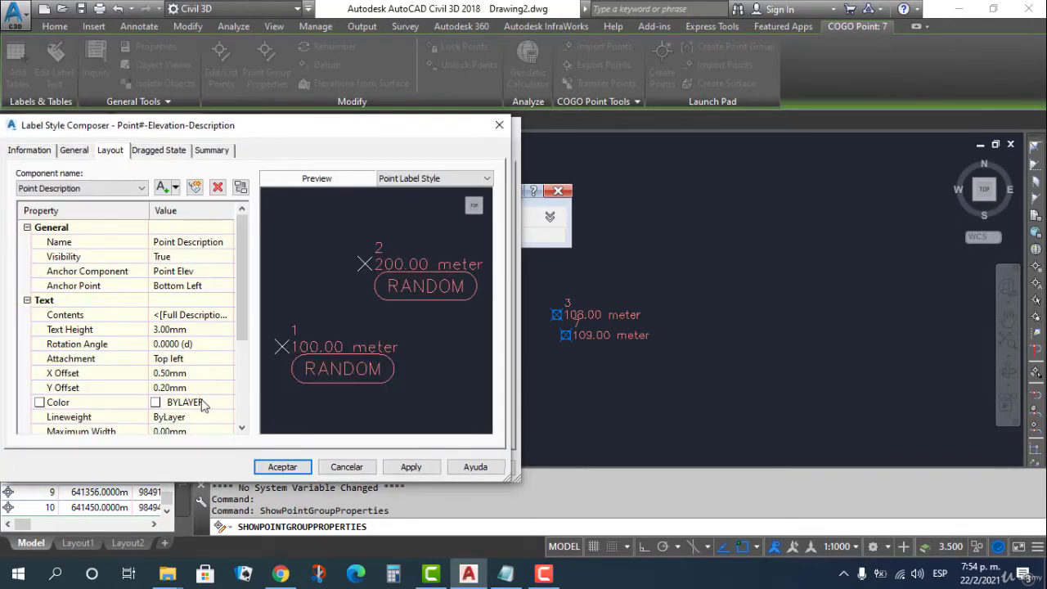
pyautogui.click(203, 404)
pyautogui.click(229, 402)
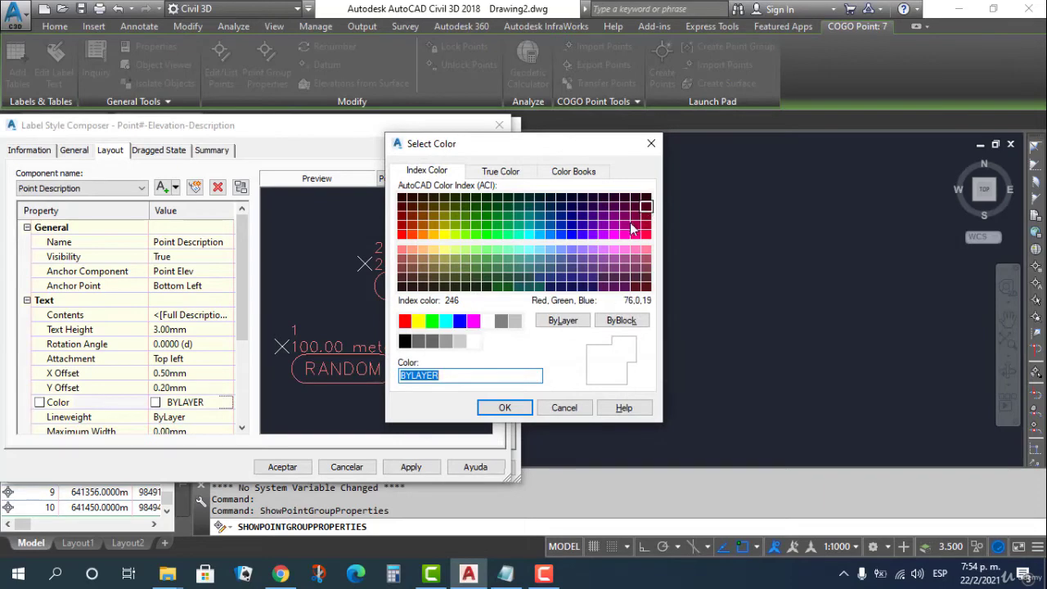
pyautogui.click(404, 321)
pyautogui.click(505, 407)
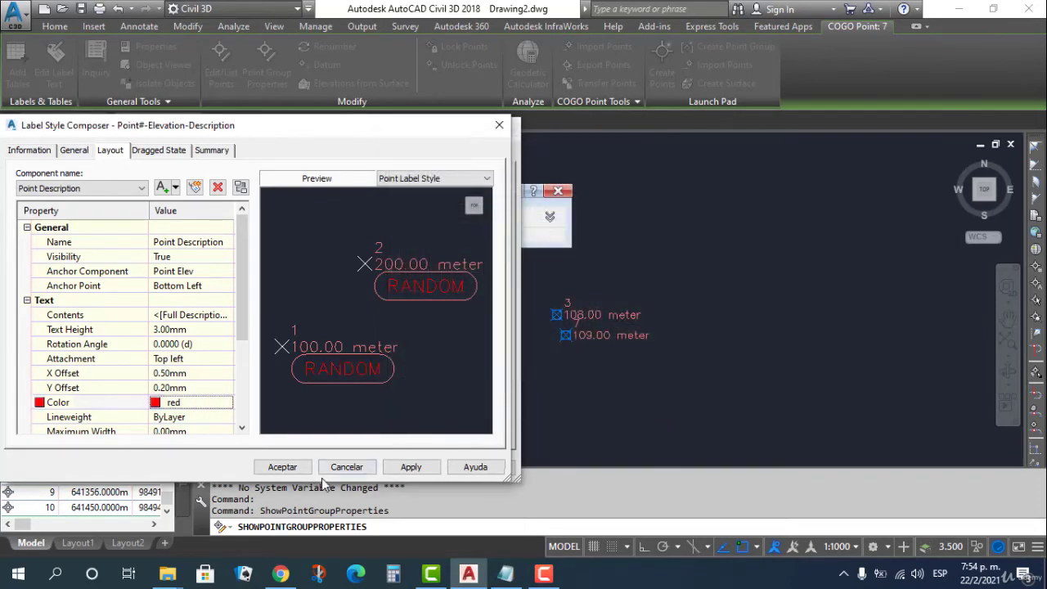
pyautogui.click(282, 466)
pyautogui.click(292, 467)
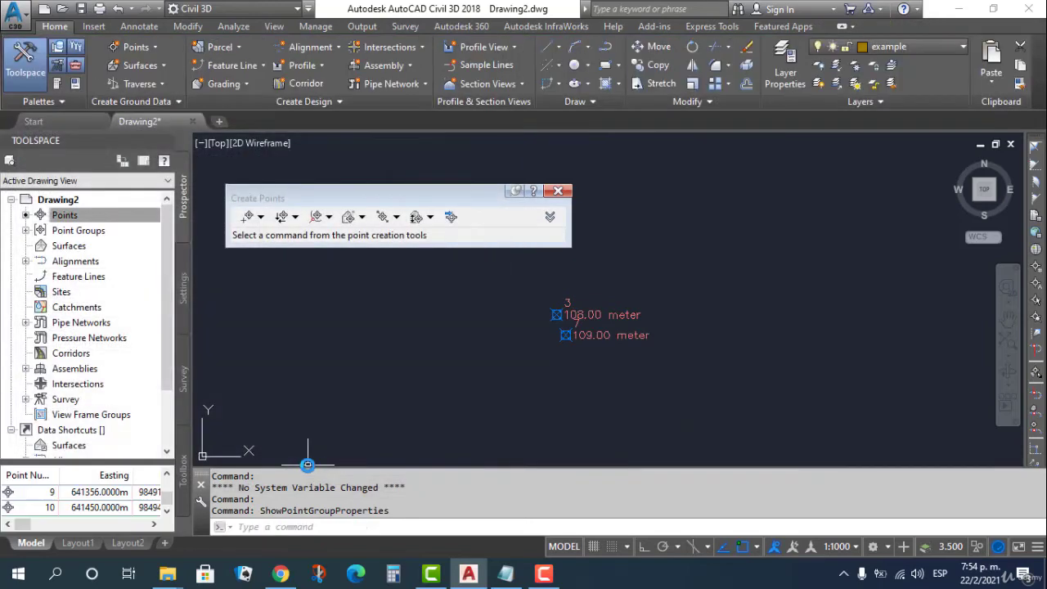
# - Make V-NODE-TEXT the current layer and set its color to index 10
pyautogui.click(935, 47)
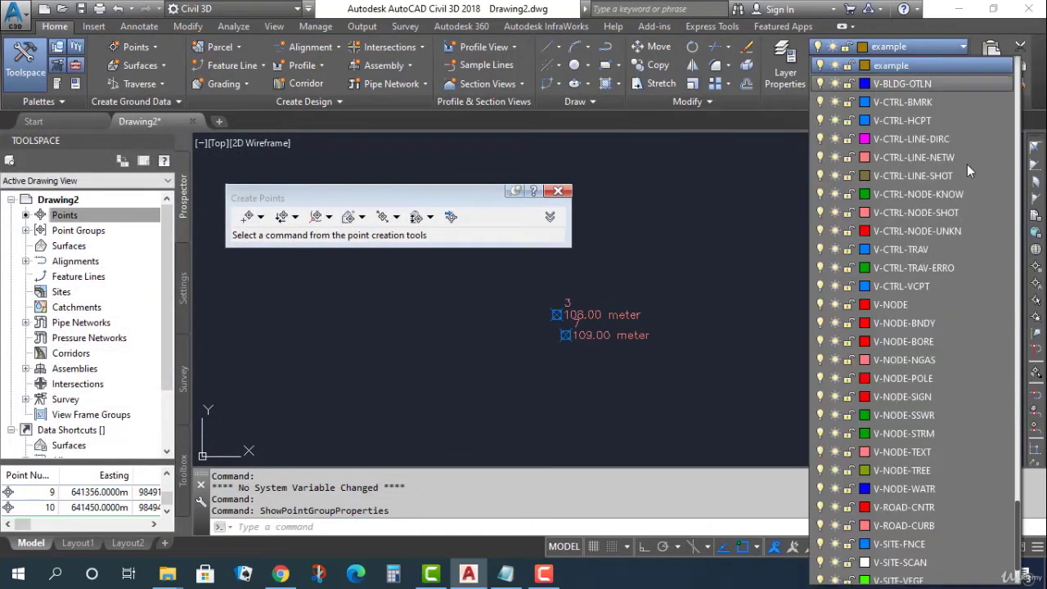
pyautogui.click(927, 455)
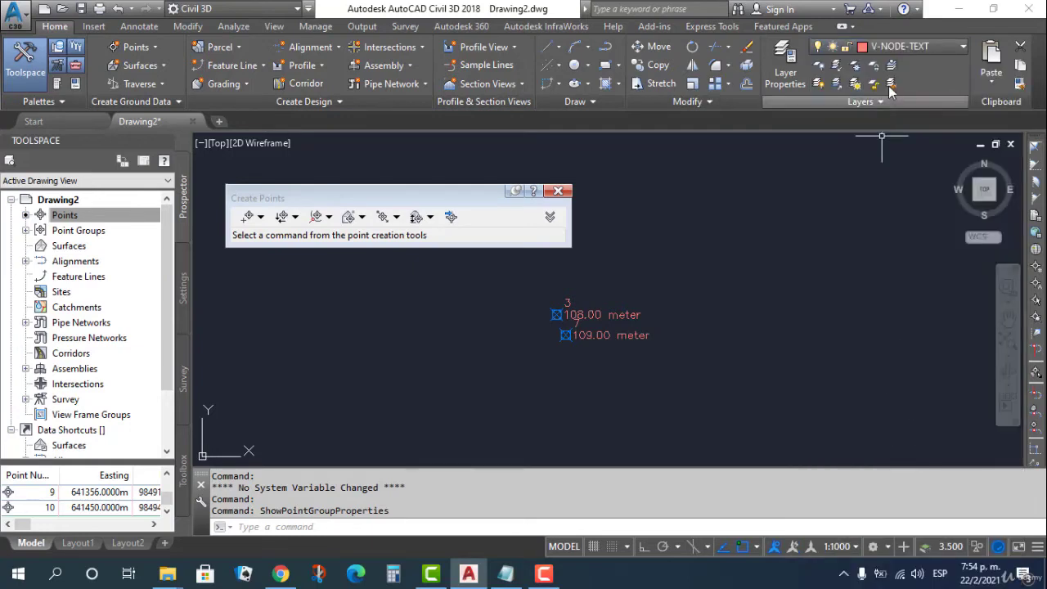
pyautogui.click(900, 46)
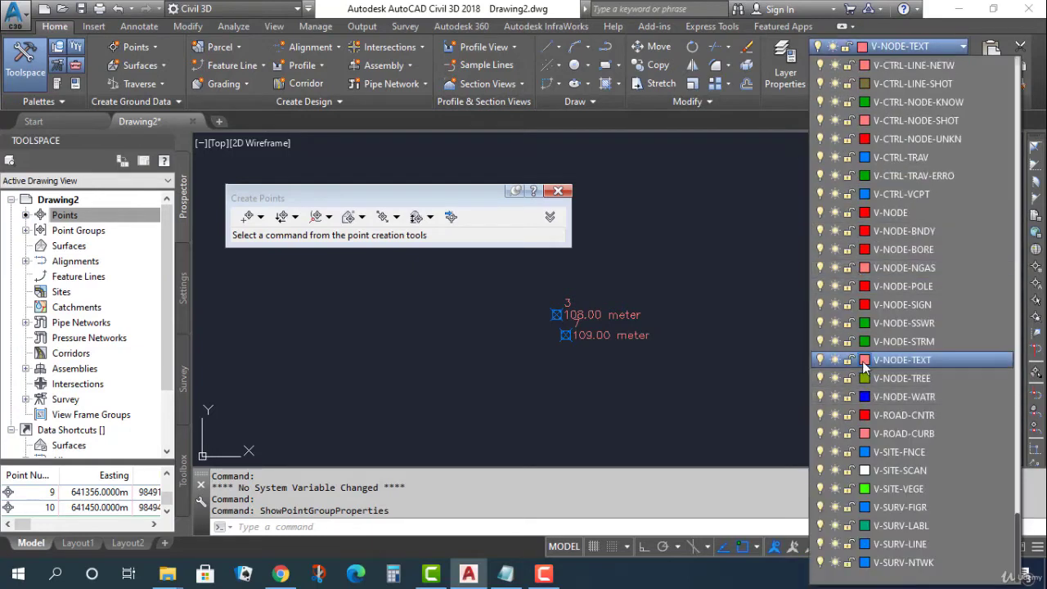
pyautogui.click(865, 360)
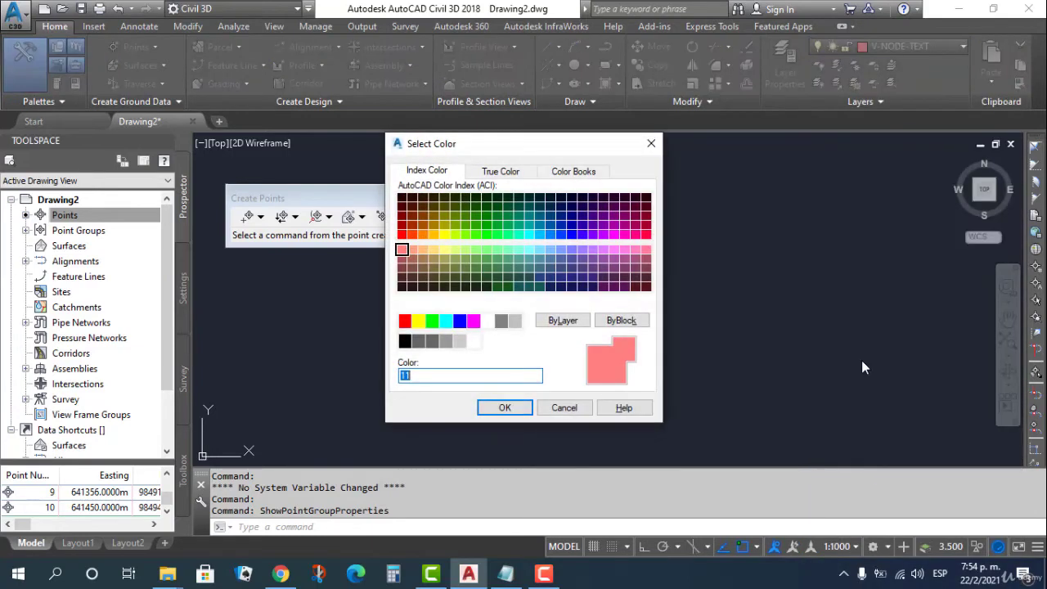
pyautogui.click(402, 235)
pyautogui.click(505, 407)
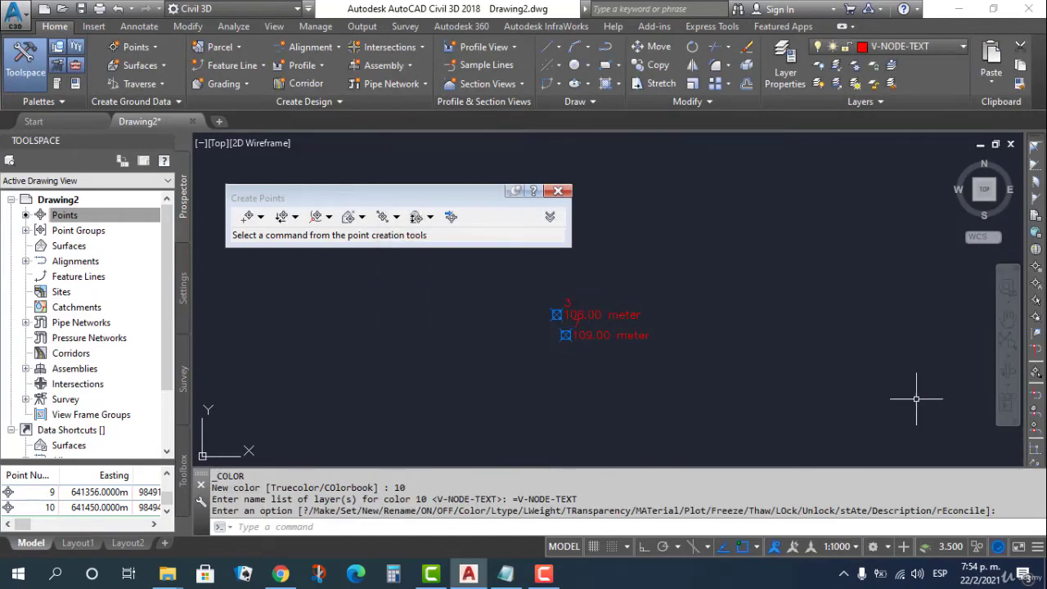
pyautogui.press('Escape')
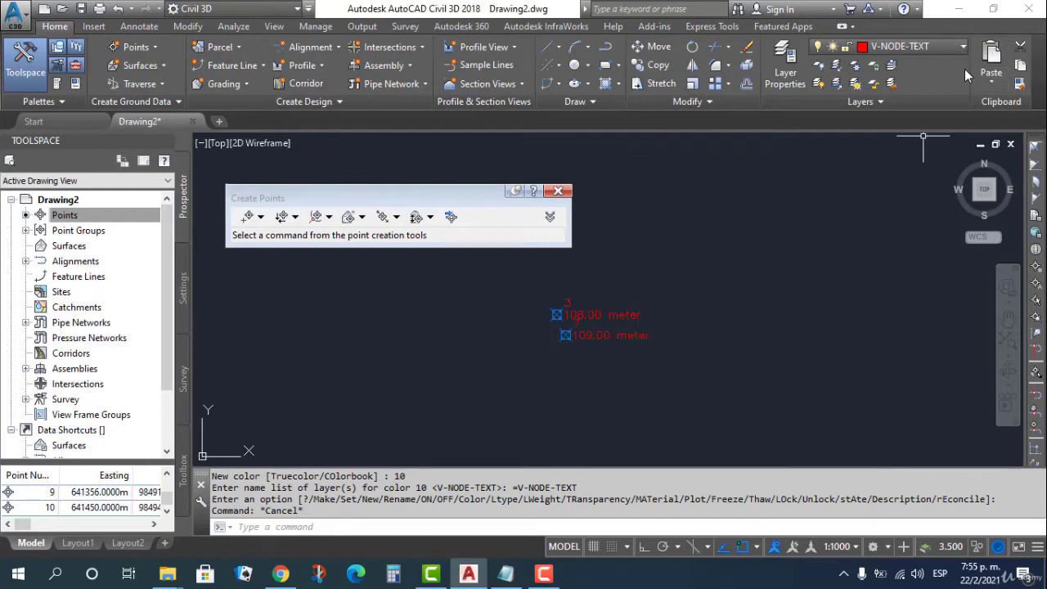
pyautogui.click(949, 47)
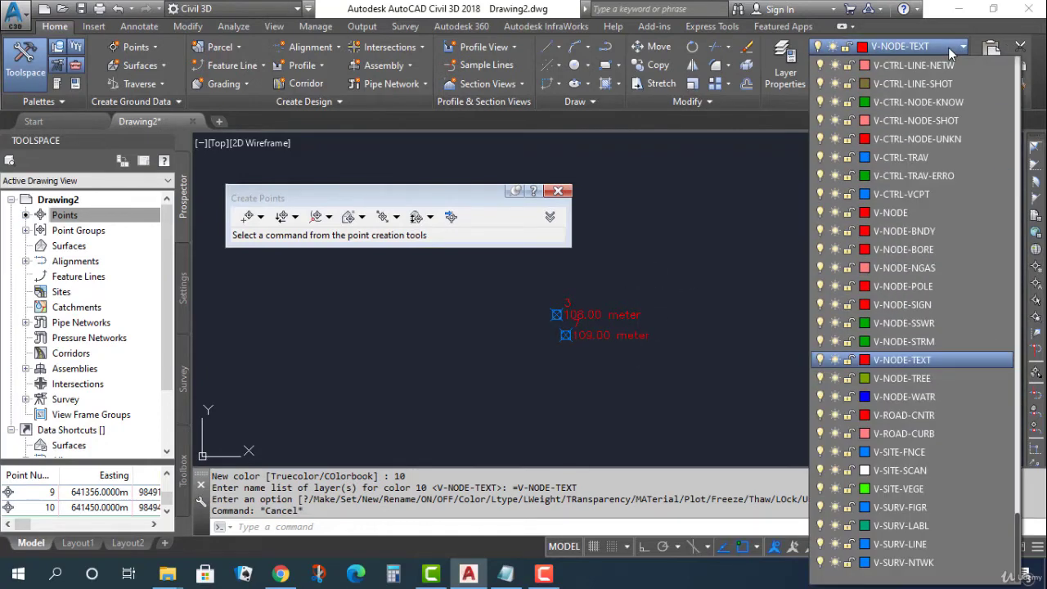
pyautogui.click(950, 51)
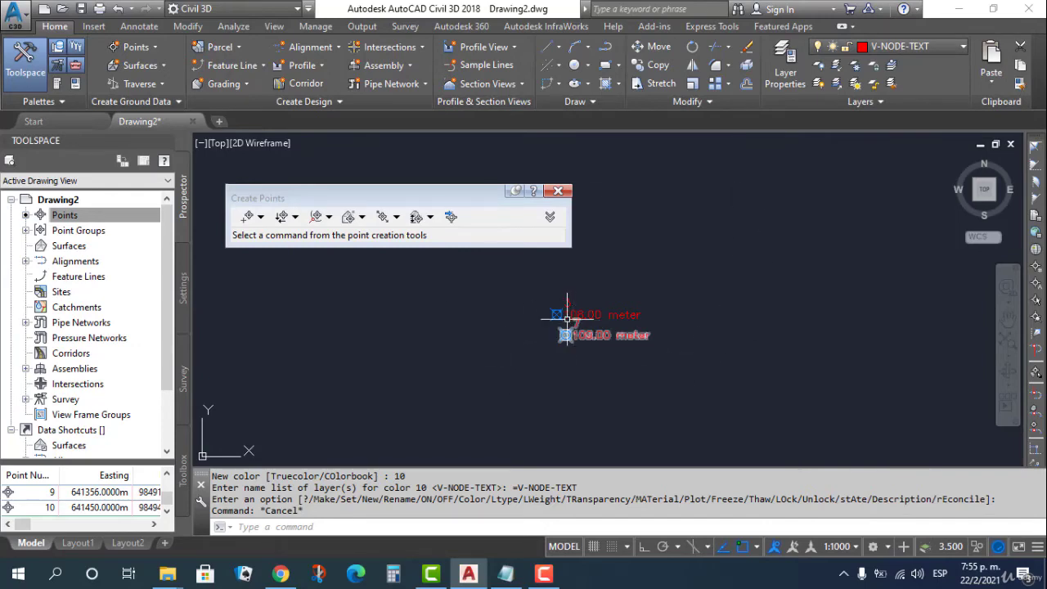
# - Set the Marker component's plan display color to index 10 in the Benchmark point style of group Test
pyautogui.click(556, 314)
pyautogui.rightClick(554, 314)
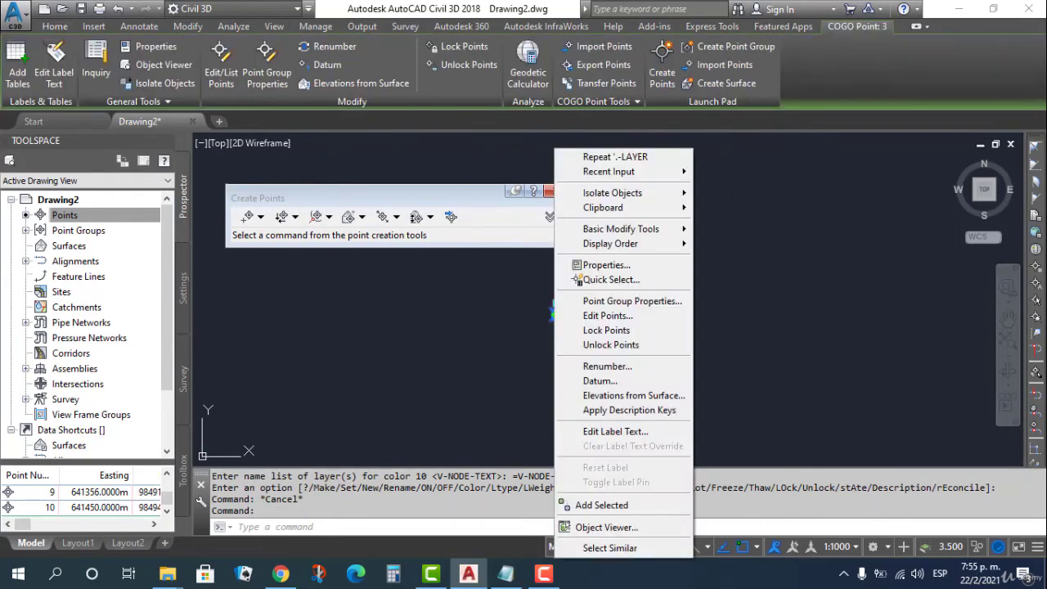
pyautogui.click(574, 305)
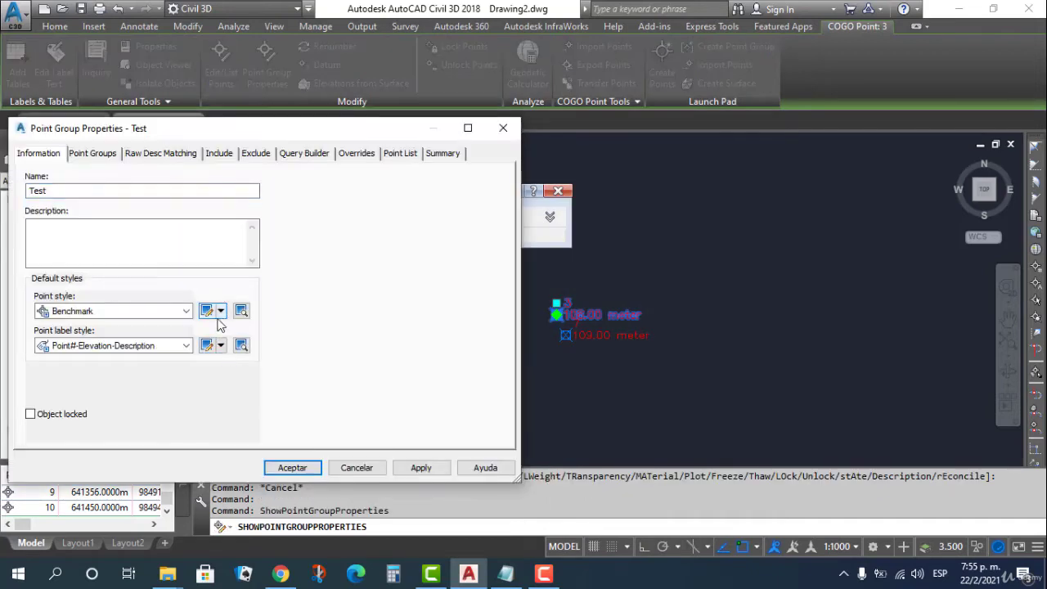
pyautogui.click(220, 311)
pyautogui.click(245, 354)
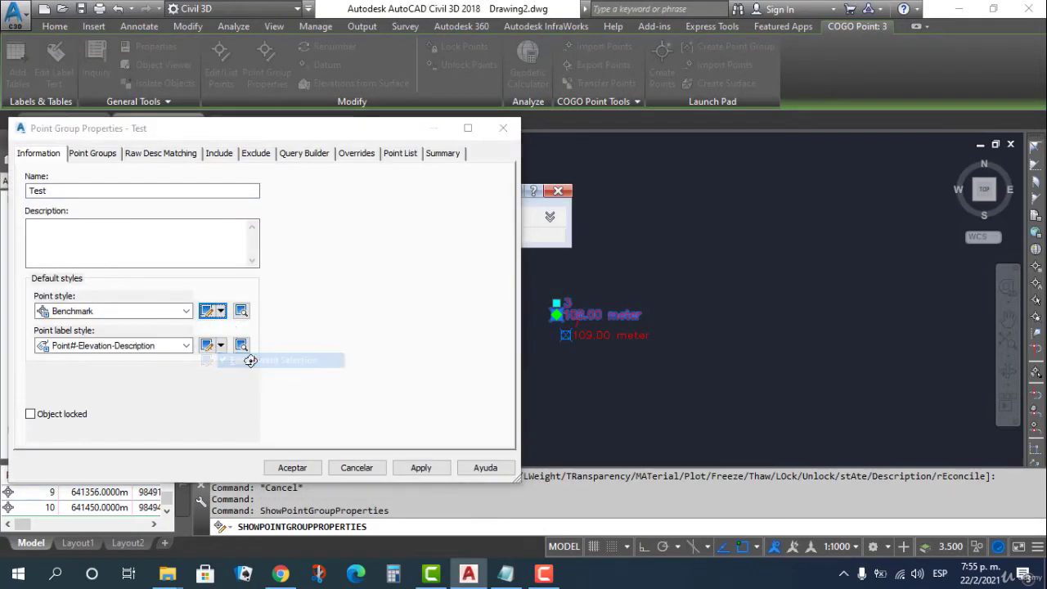
pyautogui.click(432, 131)
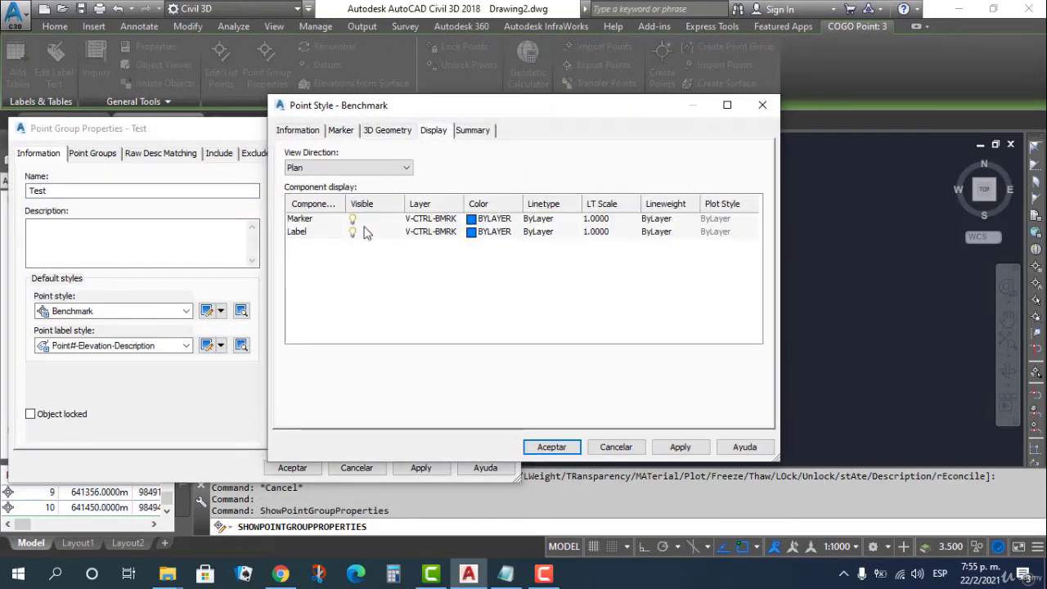
pyautogui.click(491, 219)
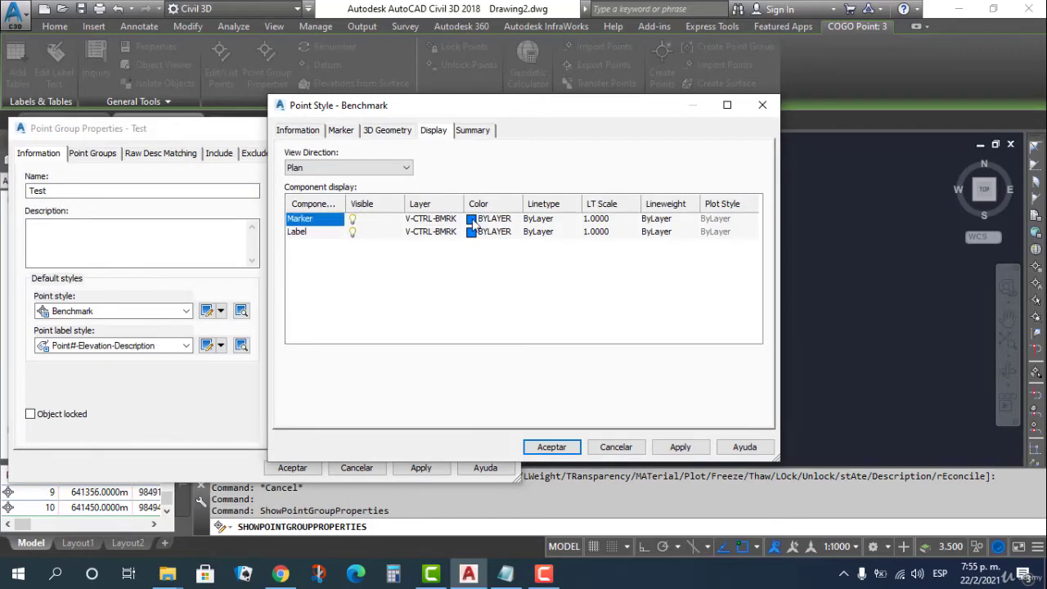
pyautogui.click(401, 235)
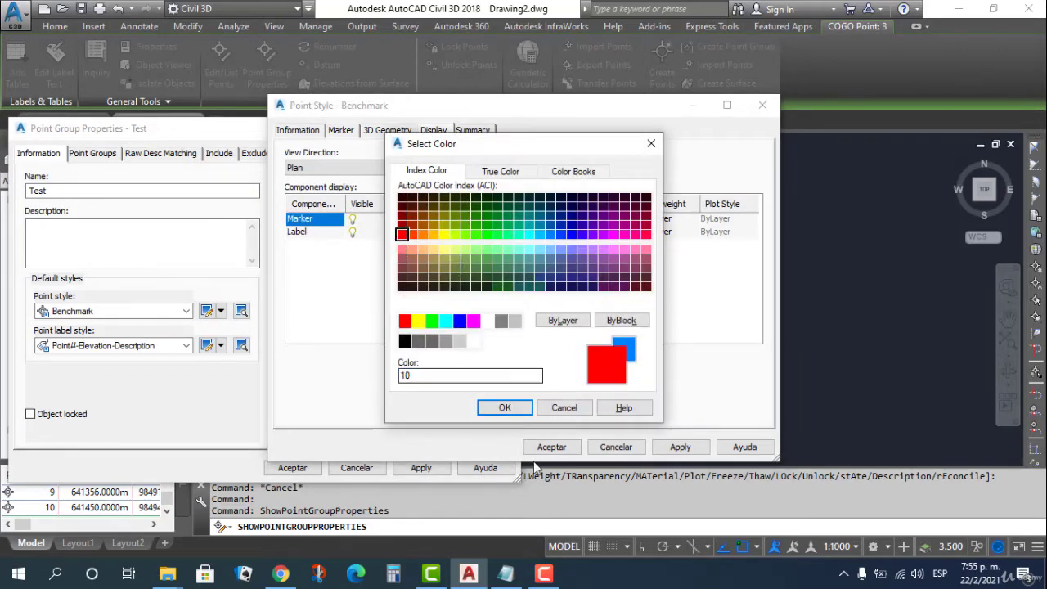
pyautogui.click(516, 409)
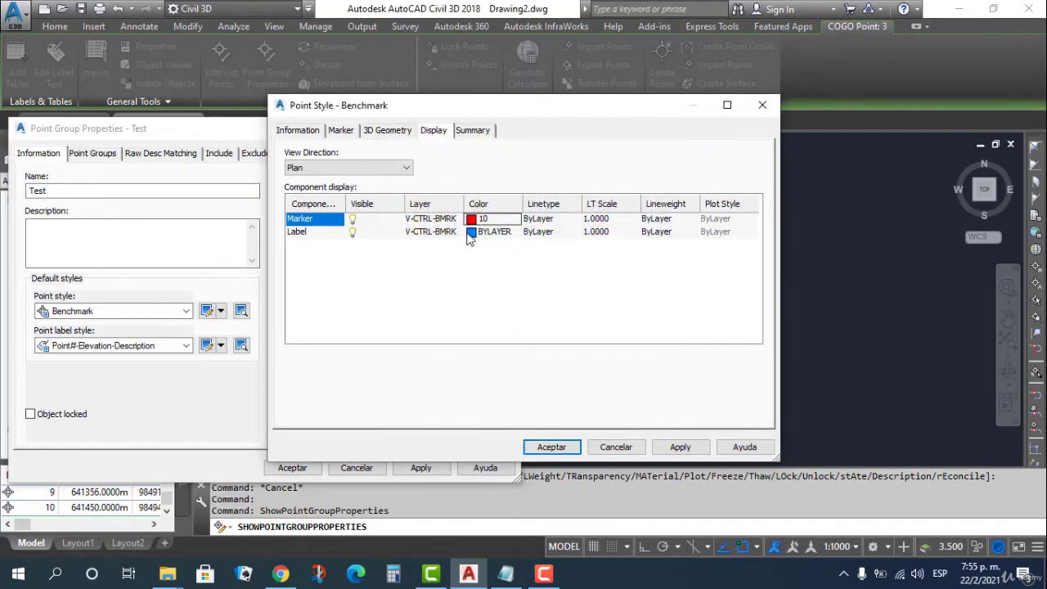
# - Set the Benchmark style's Label component color to red and apply the style to the point group
pyautogui.click(491, 232)
pyautogui.click(405, 325)
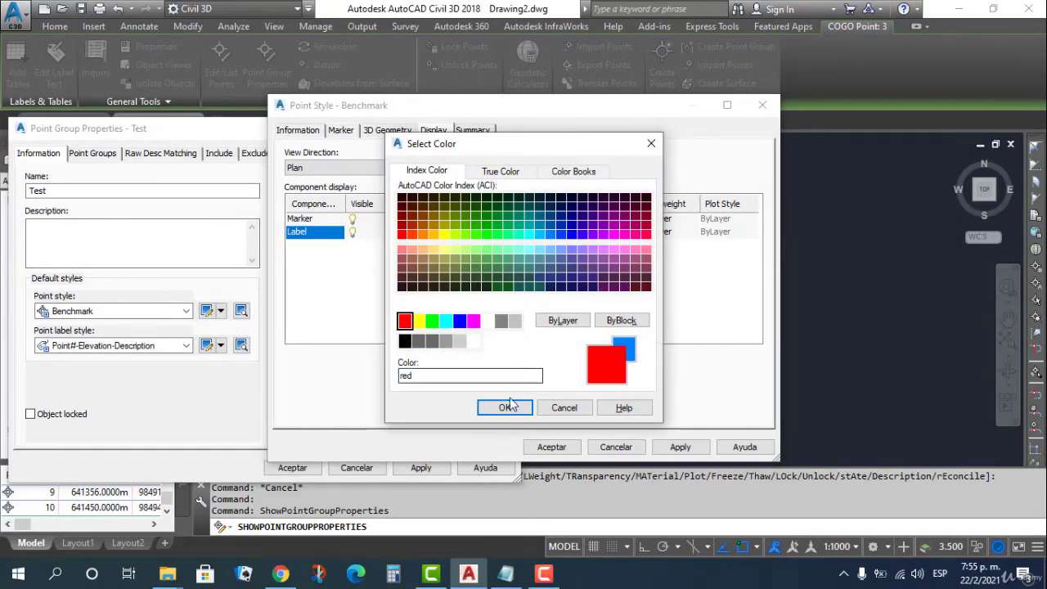
pyautogui.click(506, 407)
pyautogui.click(553, 447)
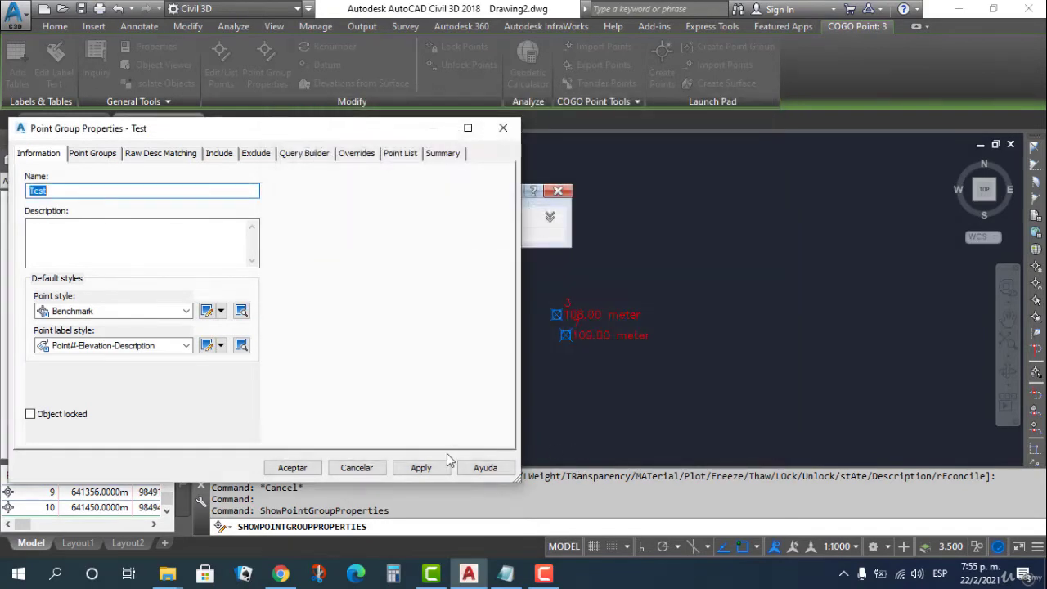
pyautogui.click(292, 468)
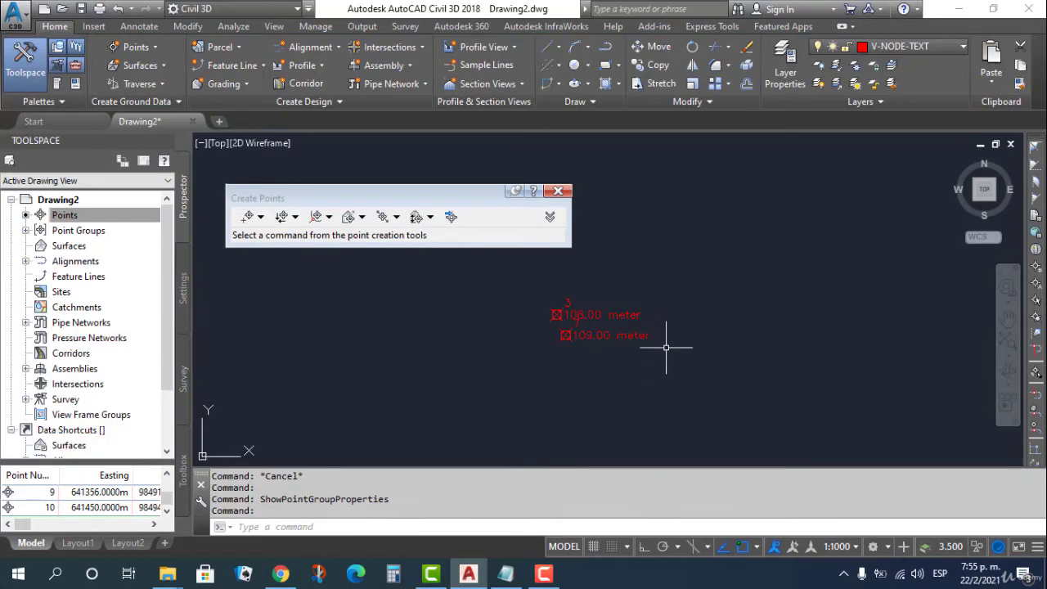
# - Manually create a point at about N 984757, E 641502 with description Surface and elevation 100.5
pyautogui.scroll(-5, 667, 347)
pyautogui.scroll(3, 667, 348)
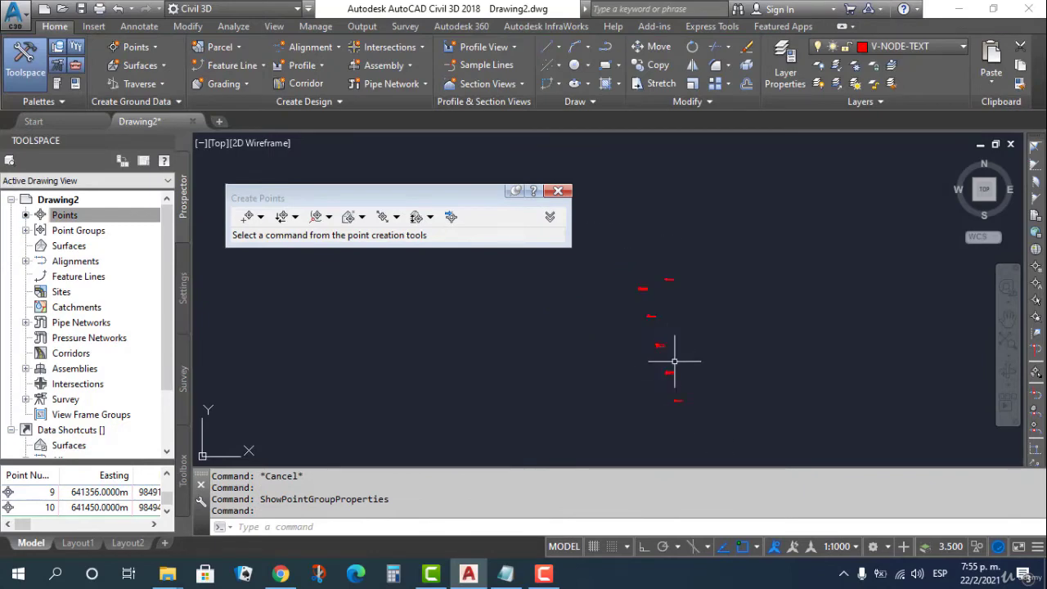
pyautogui.click(247, 217)
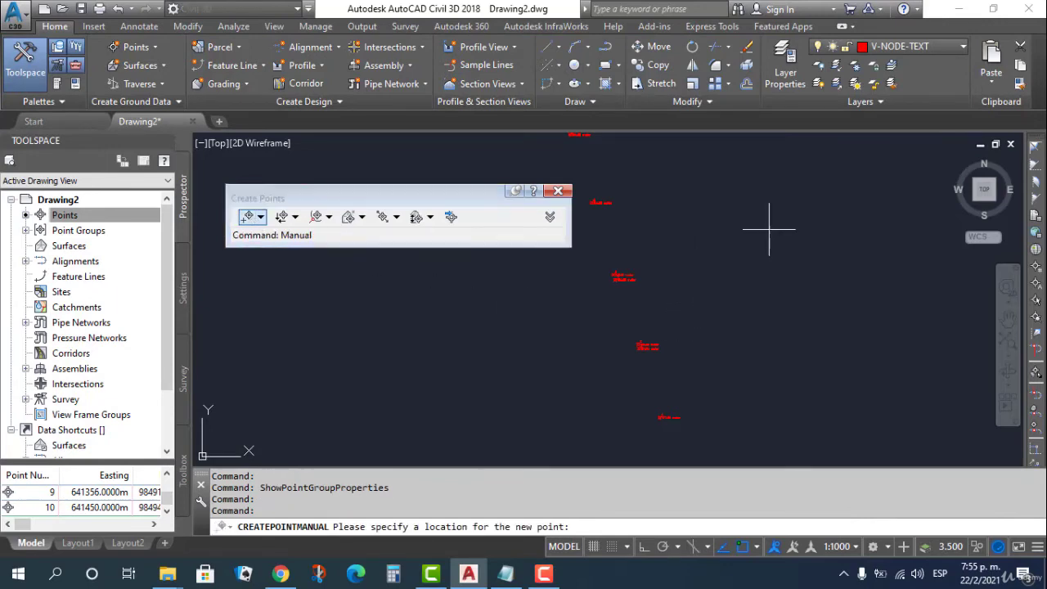
pyautogui.click(675, 245)
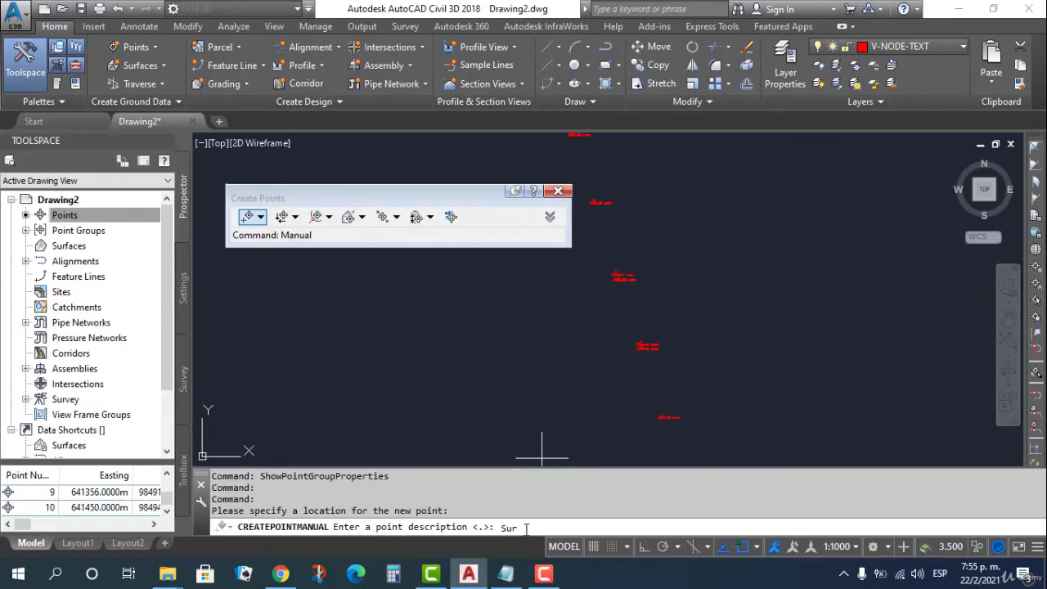
pyautogui.press('Return')
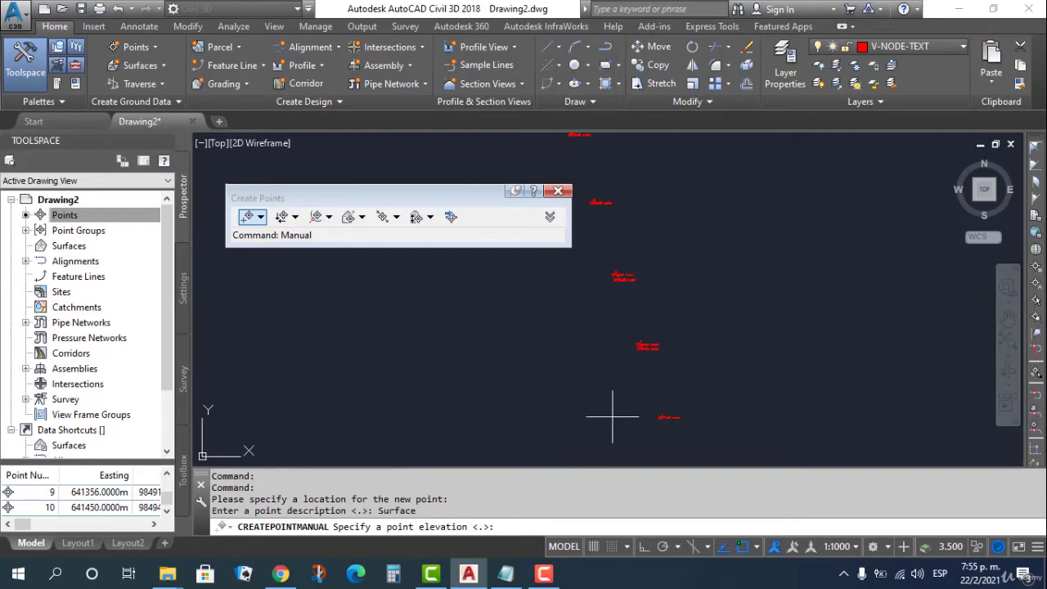
pyautogui.scroll(5, 612, 301)
pyautogui.scroll(-5, 612, 301)
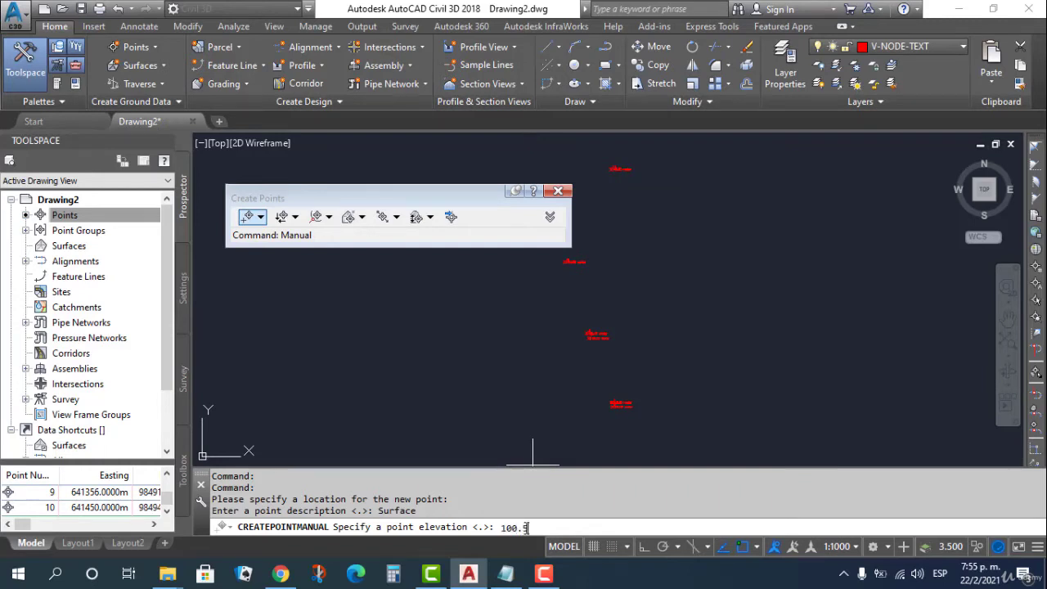
pyautogui.press('Return')
# - Place a second manual point at about N 984868, E 641528 with description S and elevation 112
pyautogui.scroll(2, 626, 343)
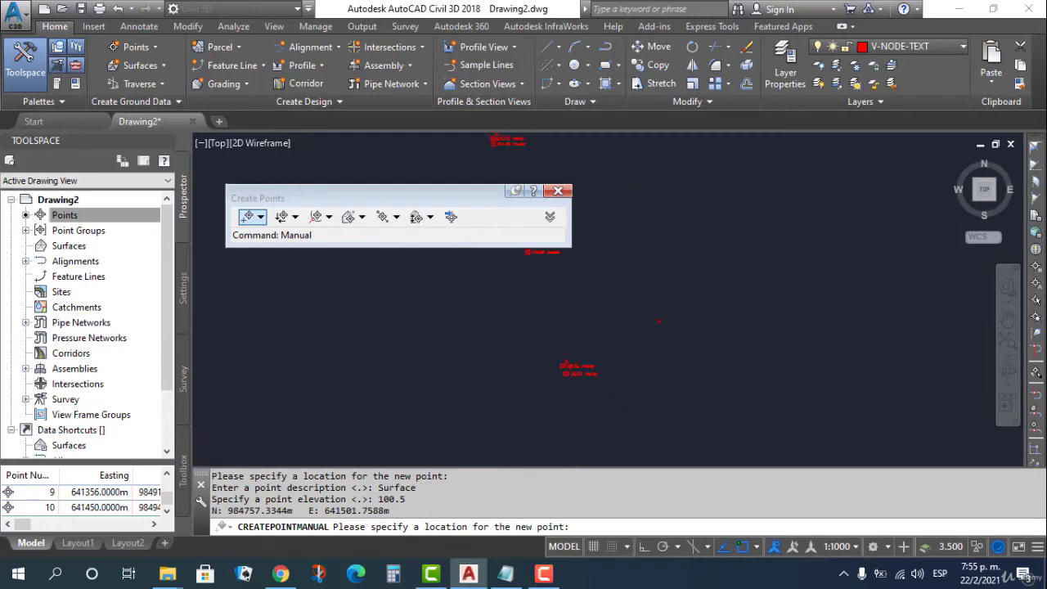
pyautogui.scroll(-3, 659, 324)
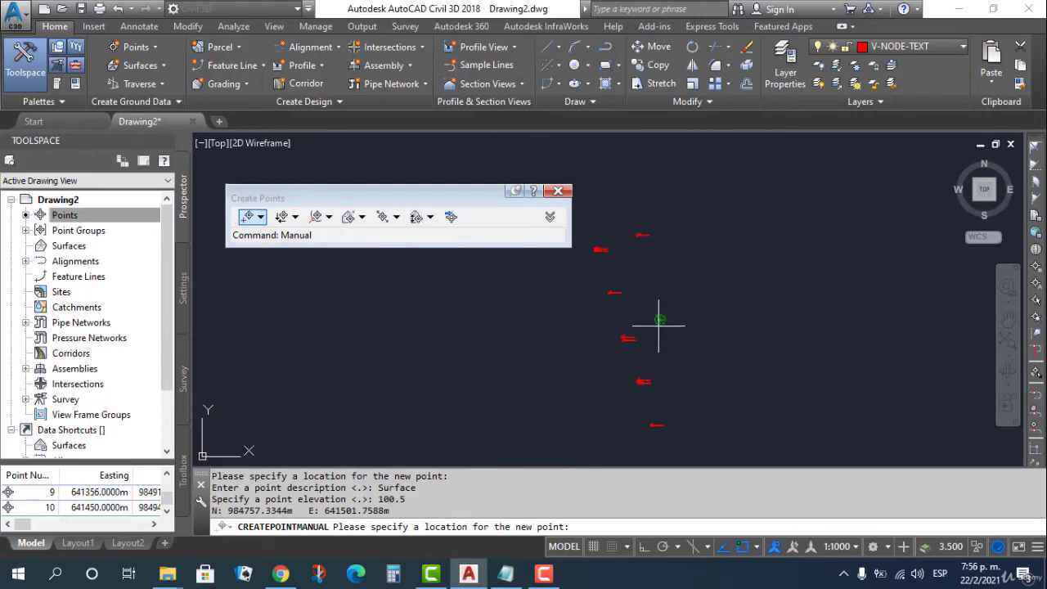
pyautogui.click(672, 270)
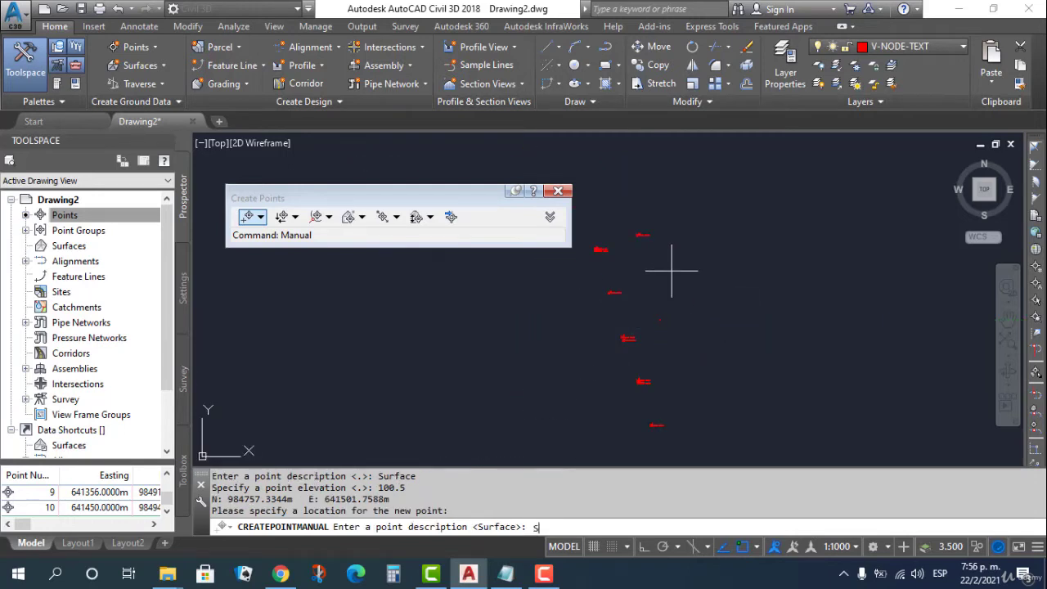
pyautogui.write('s')
pyautogui.press('Return')
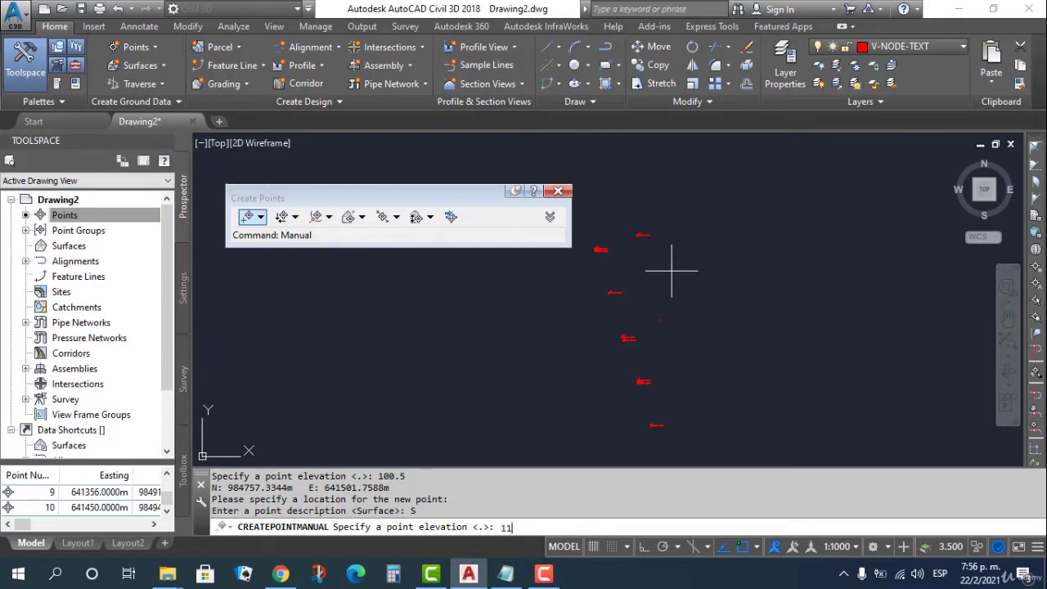
pyautogui.press('Return')
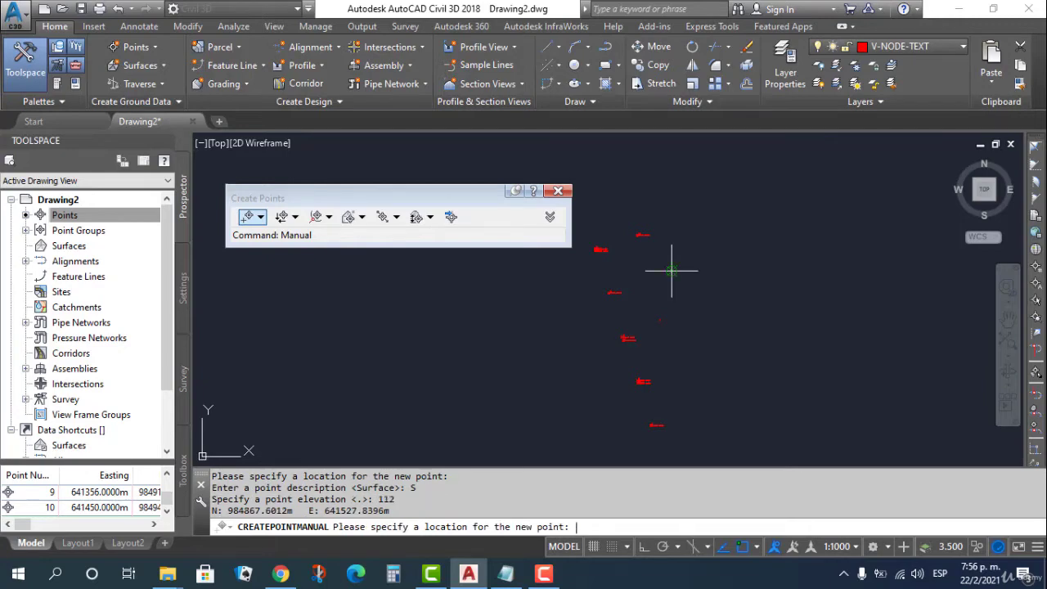
# - Place a third manual point at about N 984771, E 641625 with description S and elevation 105.3
pyautogui.click(696, 309)
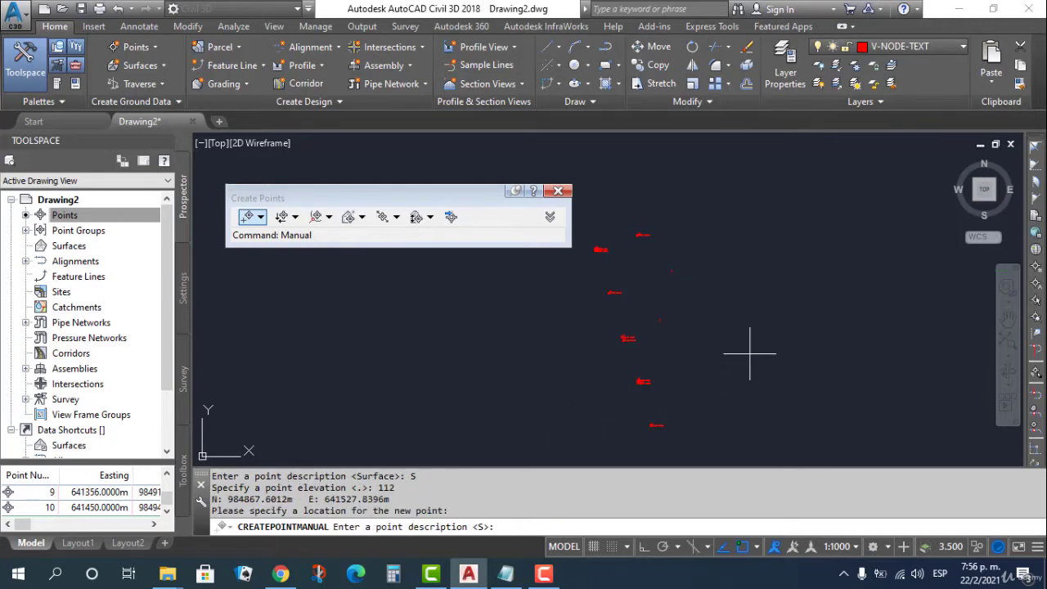
pyautogui.press('Return')
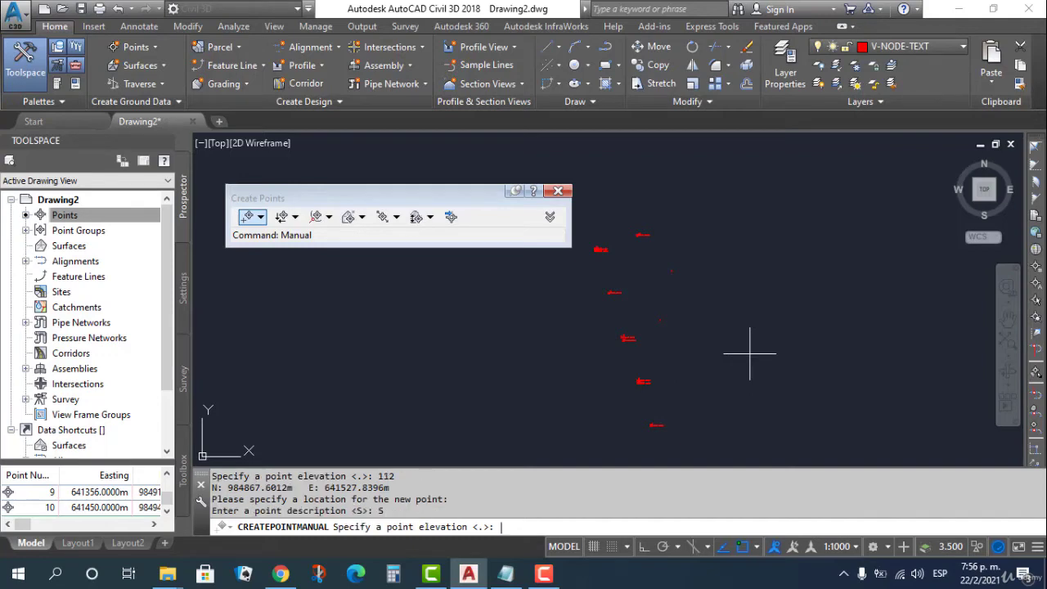
pyautogui.write('105.3')
pyautogui.press('Return')
# - Place a fourth manual point at about N 984612, E 641647 with description S and elevation 102.3
pyautogui.click(724, 385)
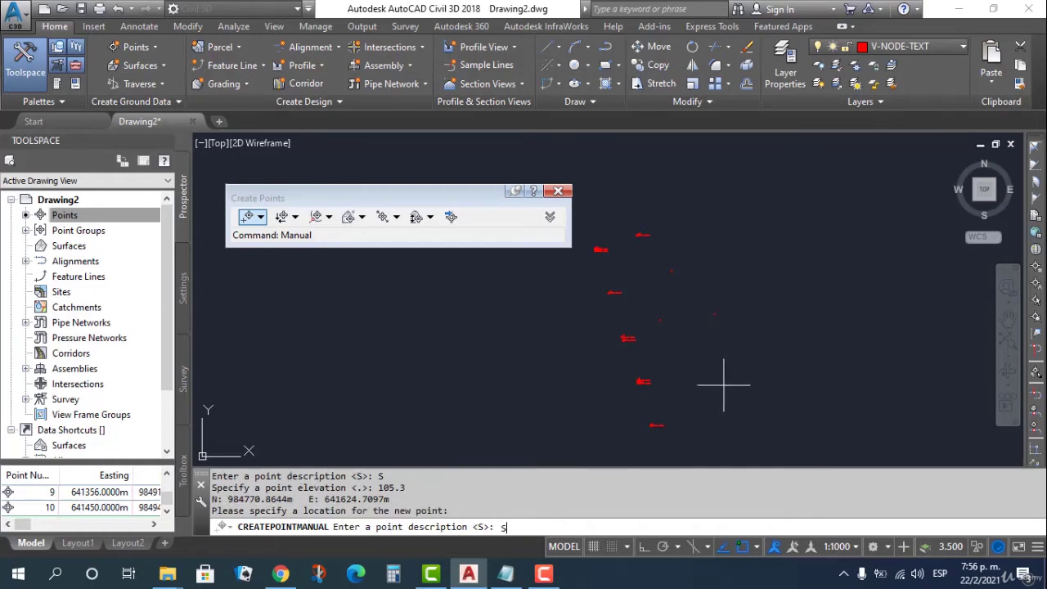
pyautogui.press('Return')
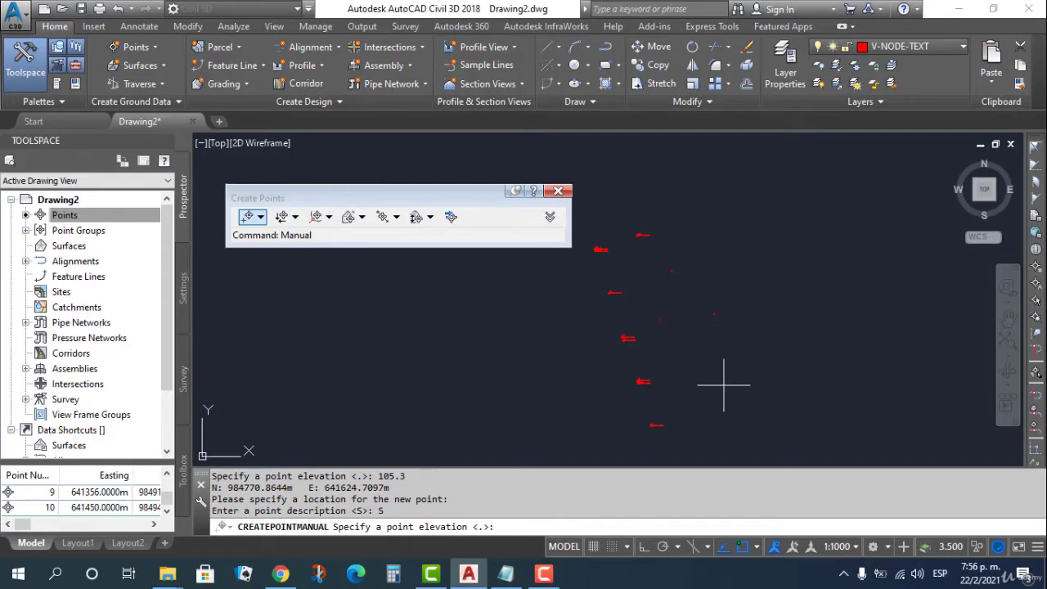
pyautogui.write('102.3')
pyautogui.press('Return')
# - Place a fifth manual point at about N 984546, E 641670 with description S and elevation 111.3
pyautogui.click(734, 413)
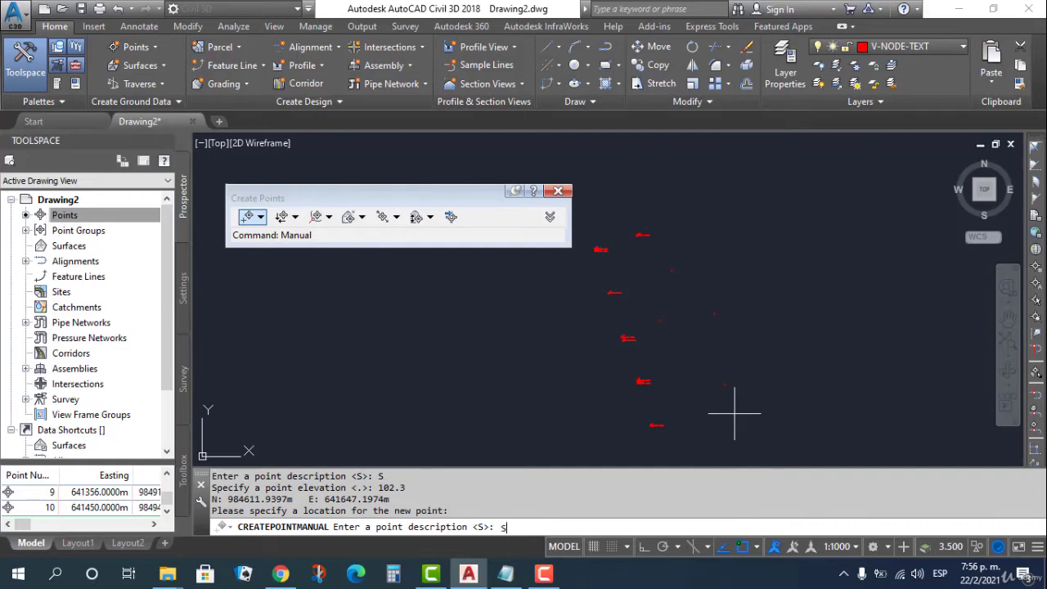
pyautogui.press('Return')
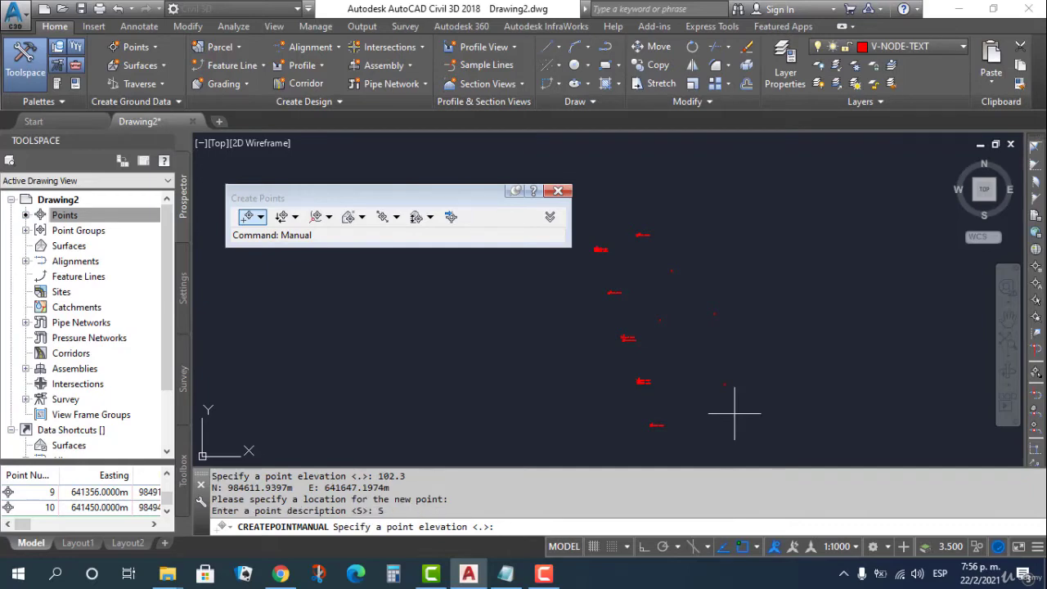
pyautogui.write('111.3')
pyautogui.press('Return')
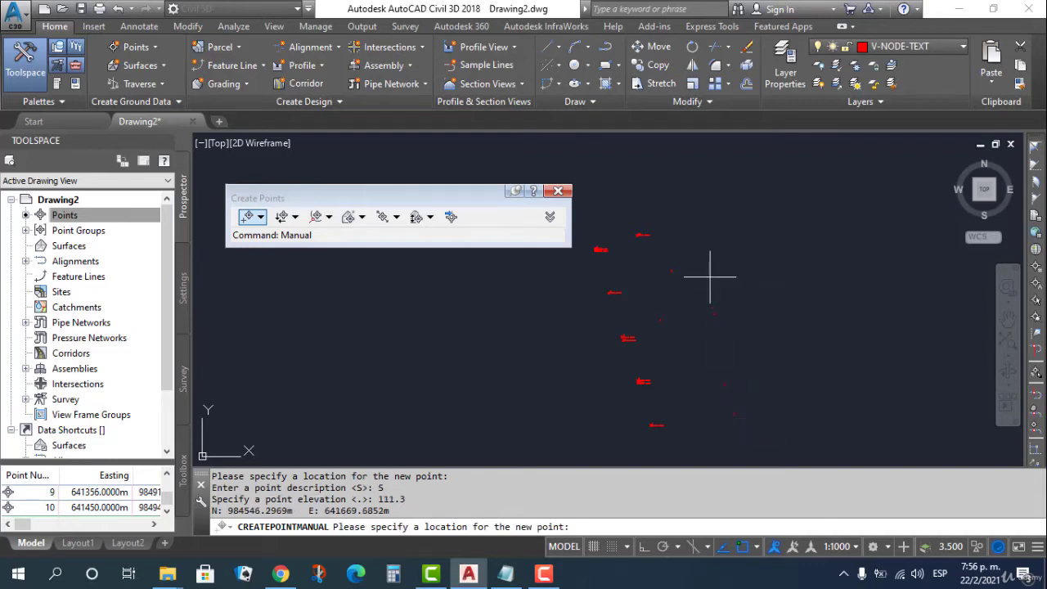
# - Place a sixth manual point at about N 984976, E 641585 with description S and elevation 108.4
pyautogui.click(697, 221)
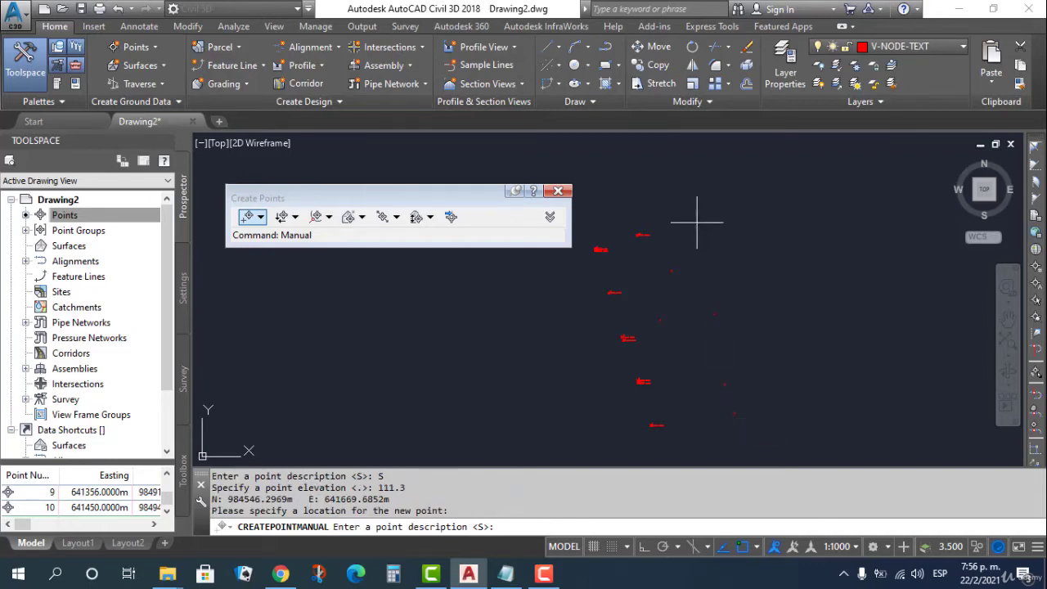
pyautogui.write('s')
pyautogui.press('Return')
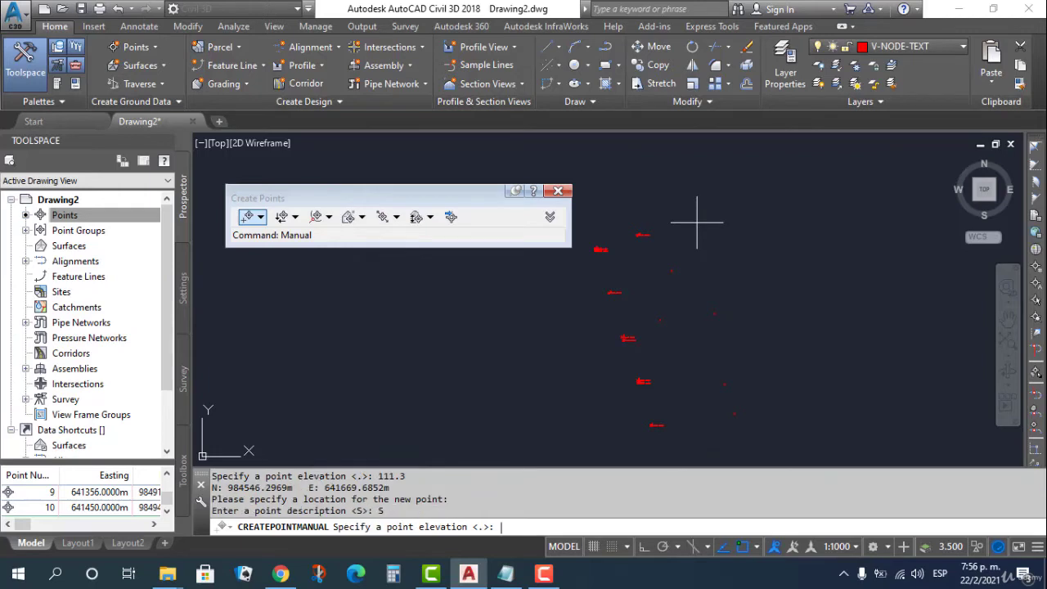
pyautogui.write('108.4')
pyautogui.press('Return')
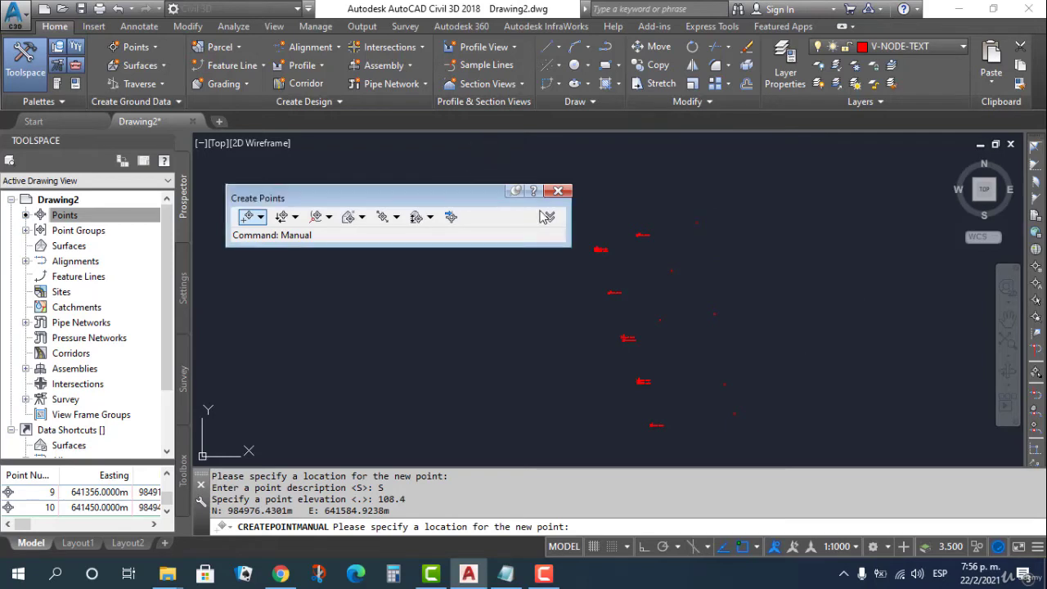
# - List the points in the Test and _All Points groups, and close the point creation tools
pyautogui.click(25, 231)
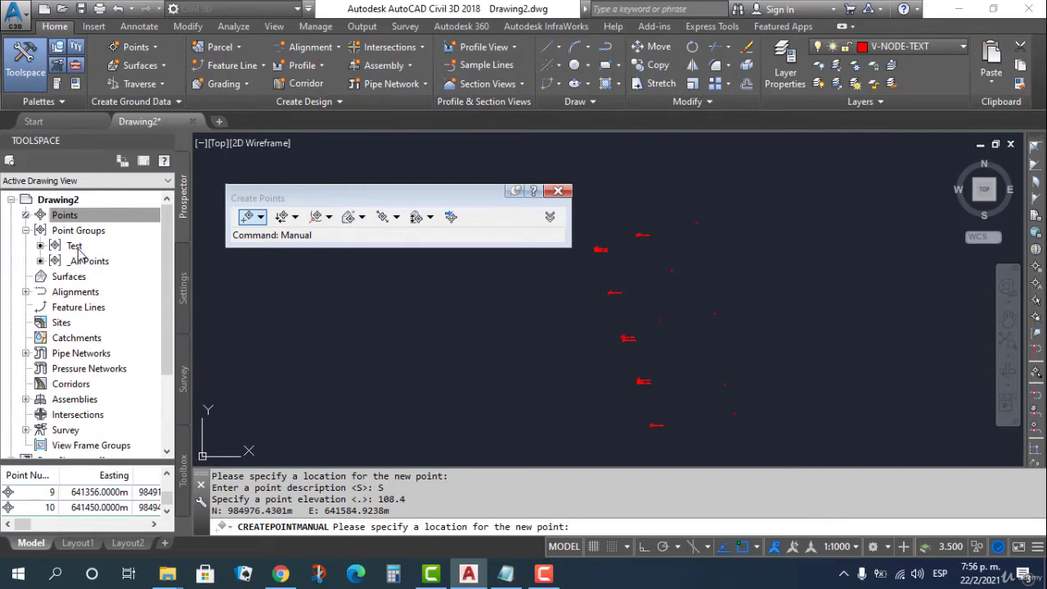
pyautogui.click(75, 247)
pyautogui.click(88, 261)
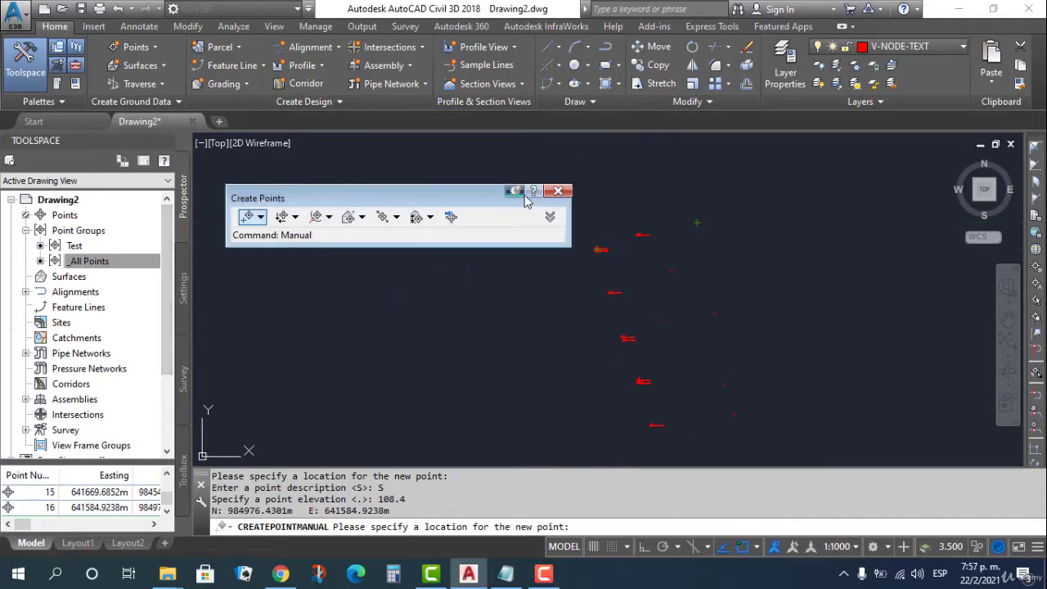
pyautogui.click(559, 189)
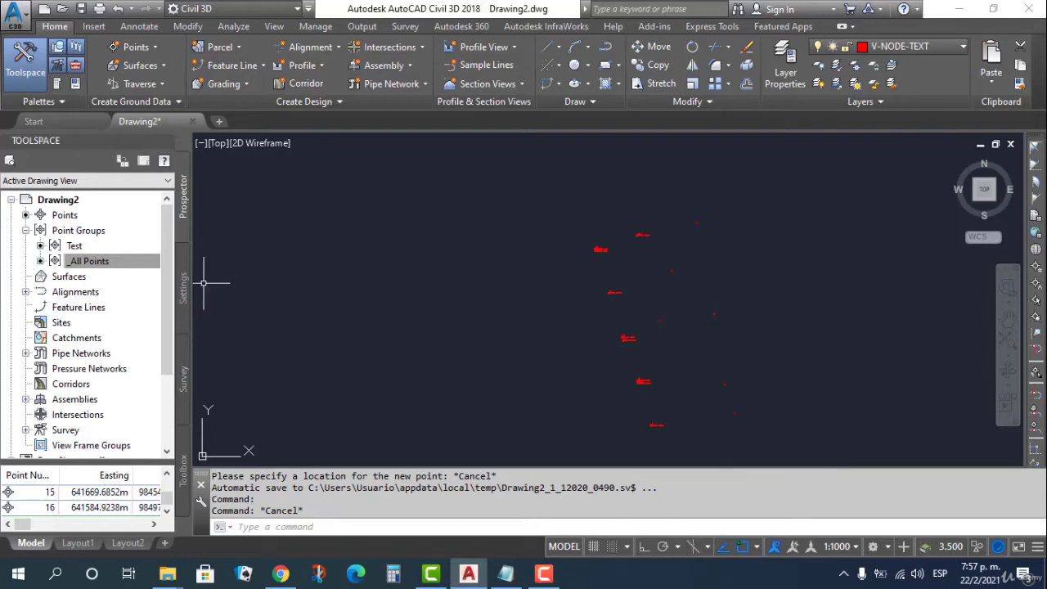
# - Start creating a new surface of type TIN surface and name it Test
pyautogui.click(77, 261)
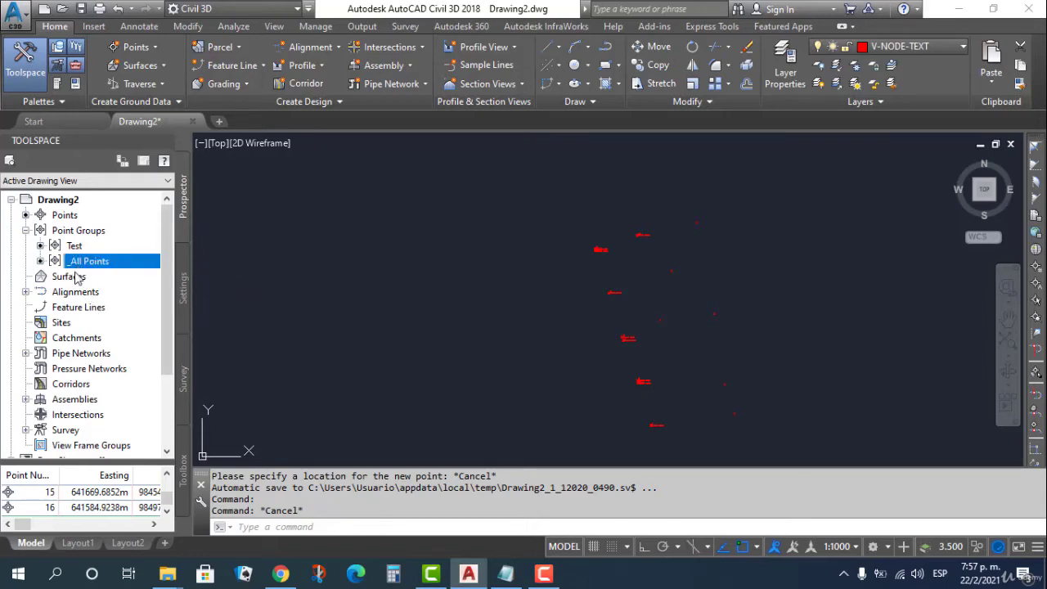
pyautogui.rightClick(77, 279)
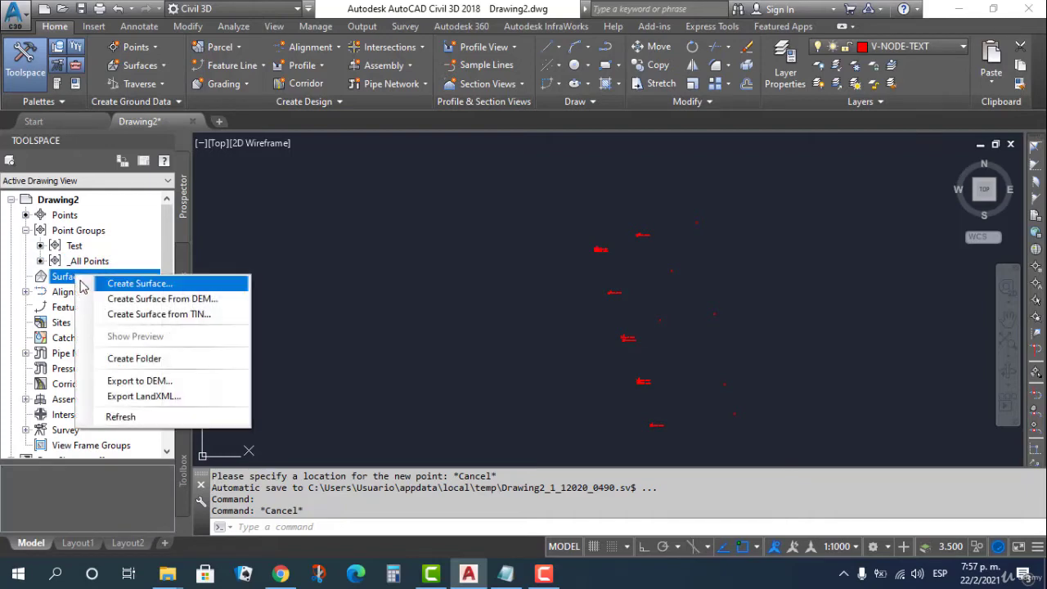
pyautogui.click(138, 283)
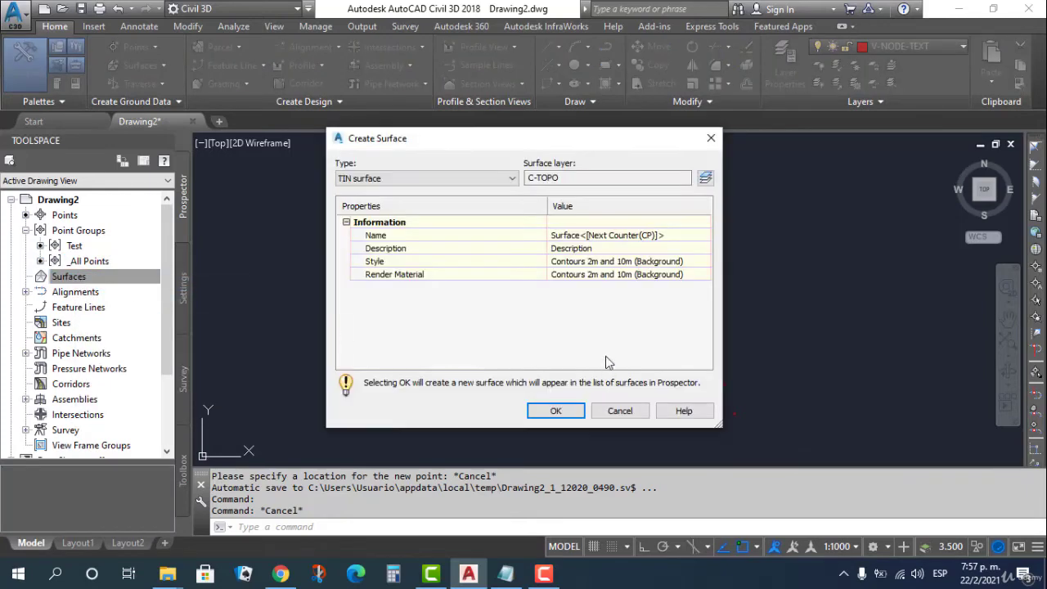
pyautogui.click(412, 179)
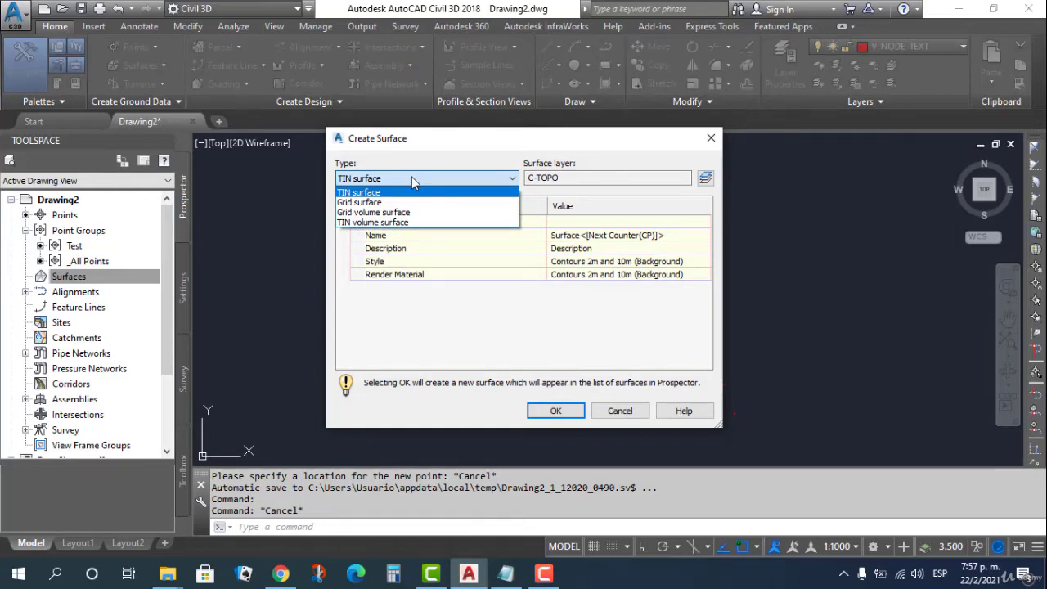
pyautogui.click(417, 193)
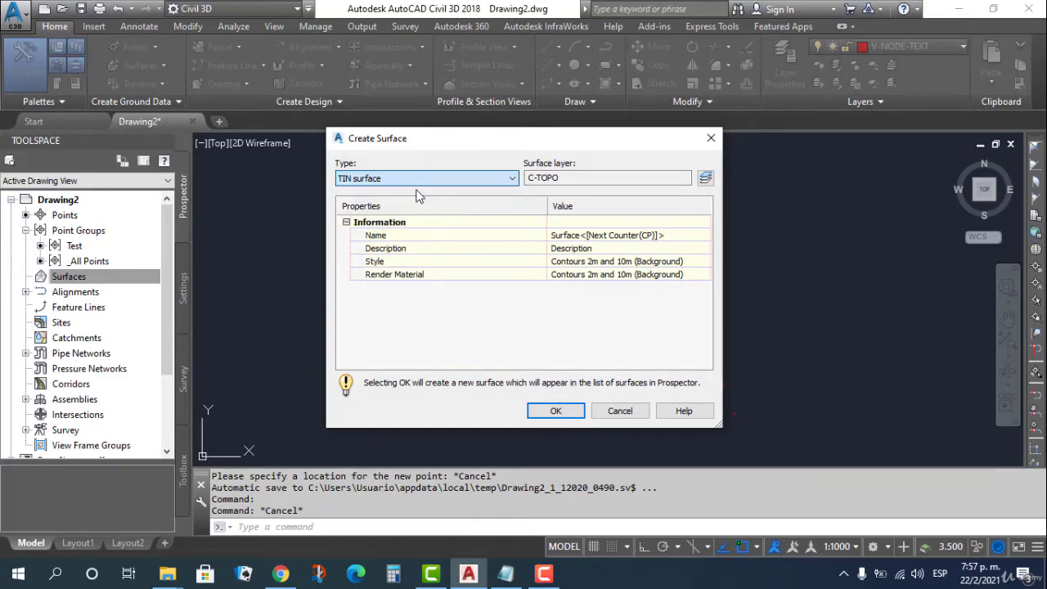
pyautogui.click(565, 179)
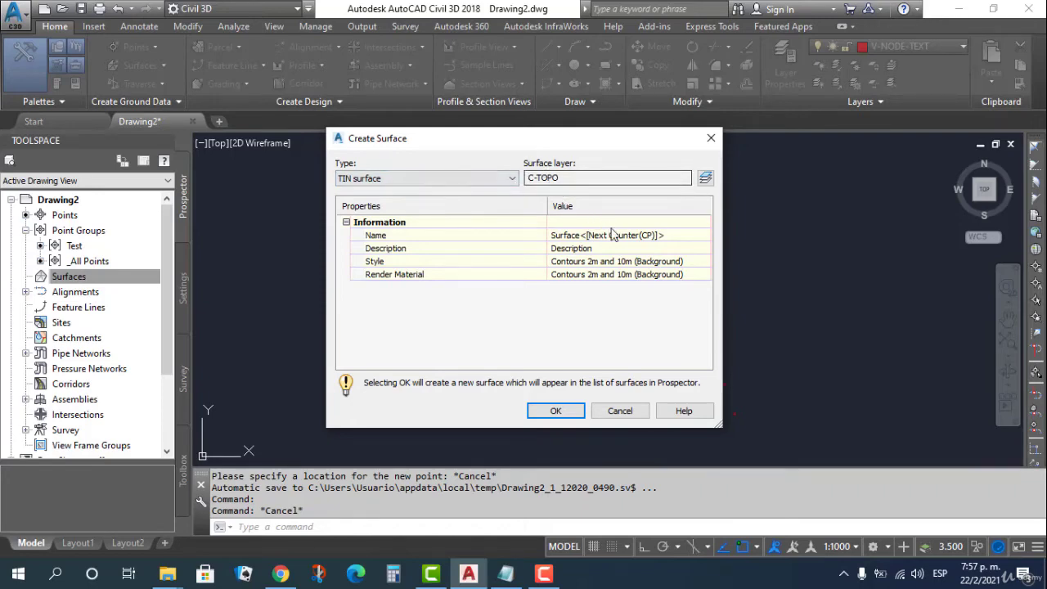
pyautogui.click(666, 238)
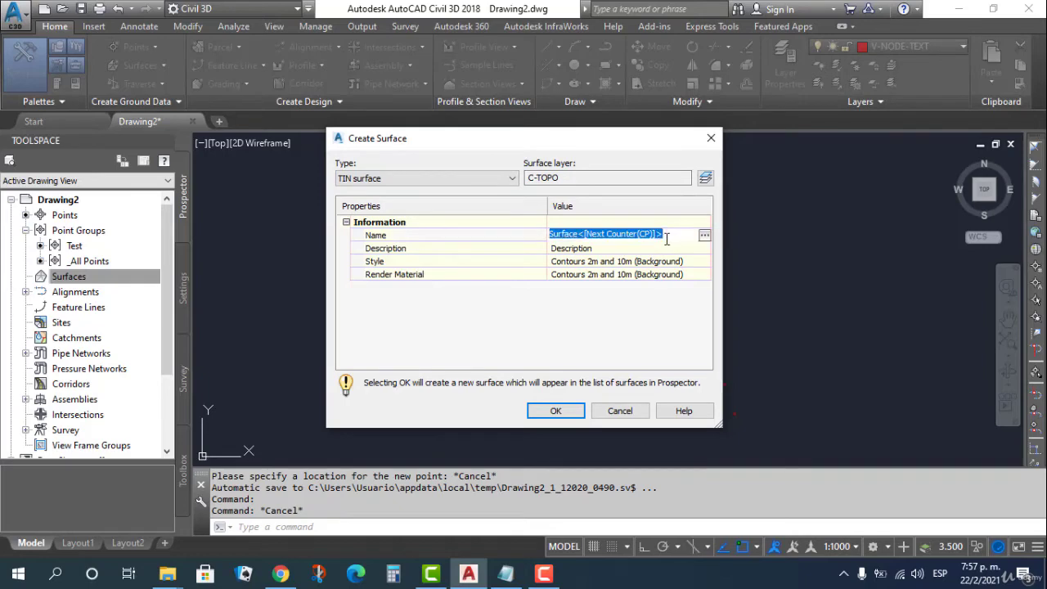
pyautogui.write('Test')
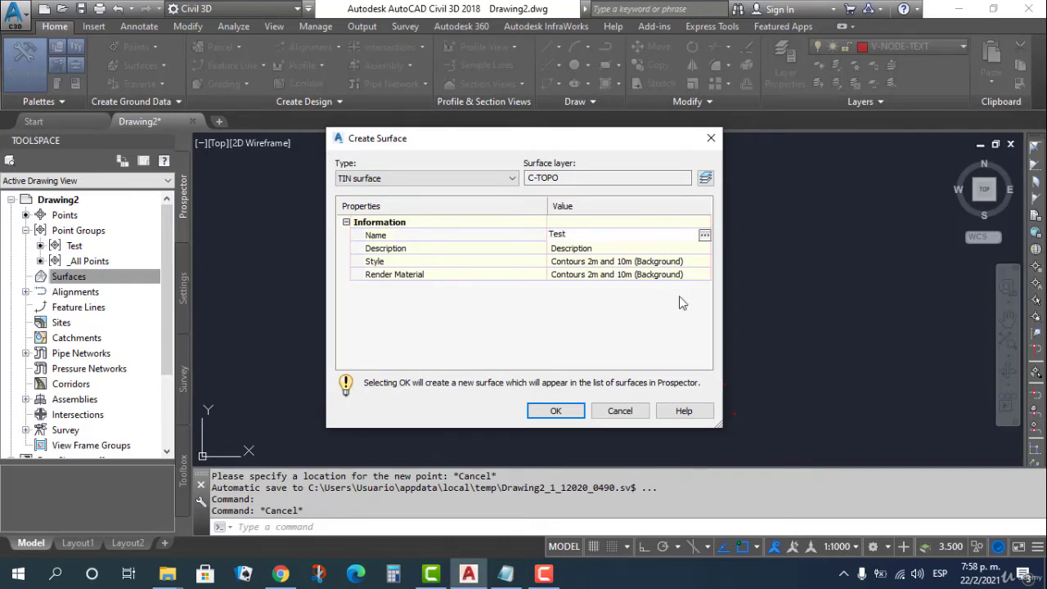
pyautogui.press('Return')
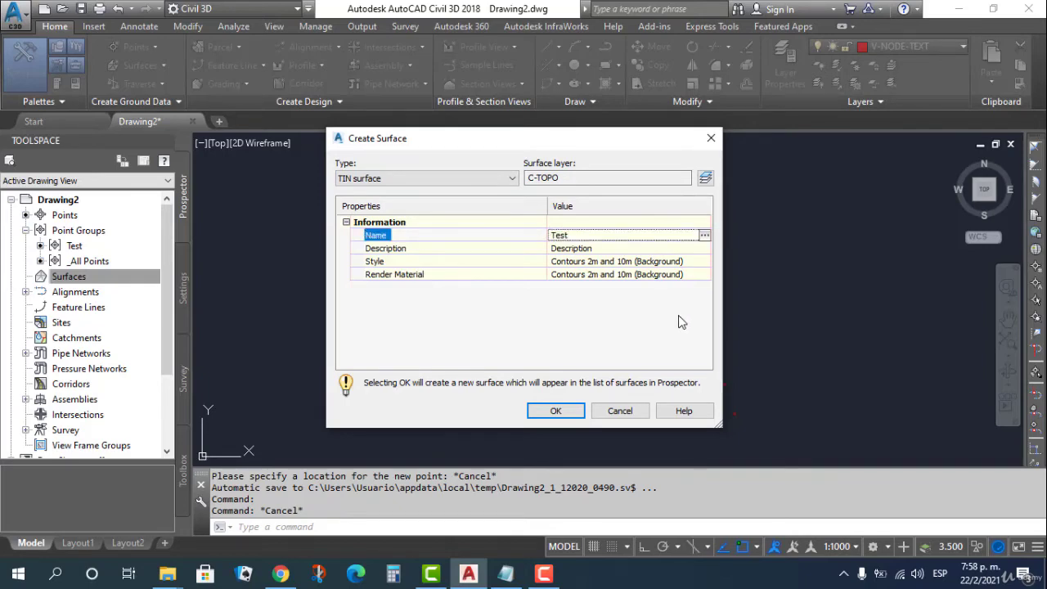
# - Open the new surface's Contours 2m and 10m (Background) style for editing
pyautogui.click(681, 263)
pyautogui.click(704, 263)
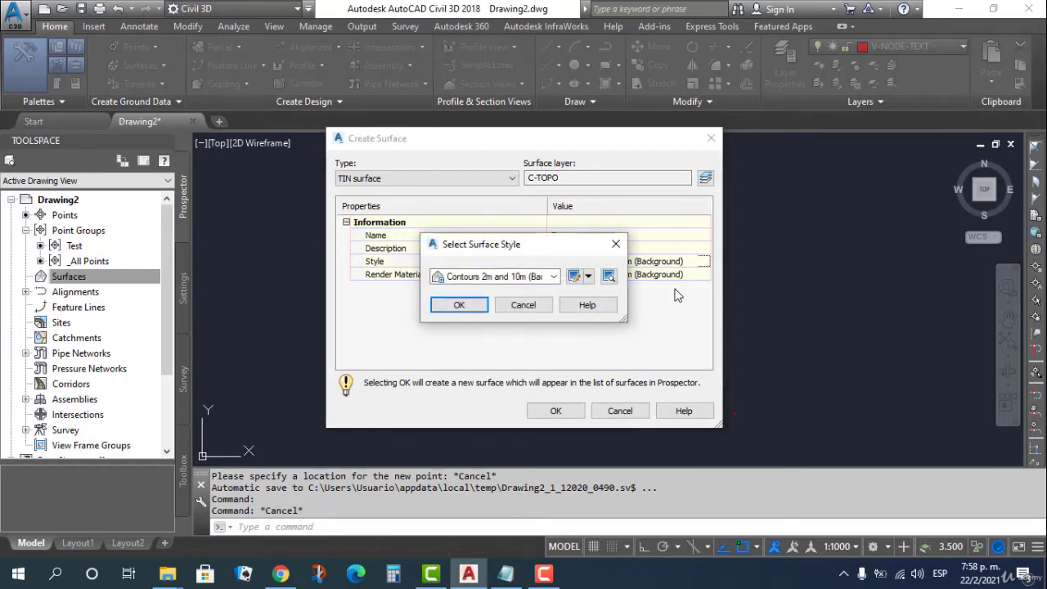
pyautogui.click(588, 278)
pyautogui.click(626, 325)
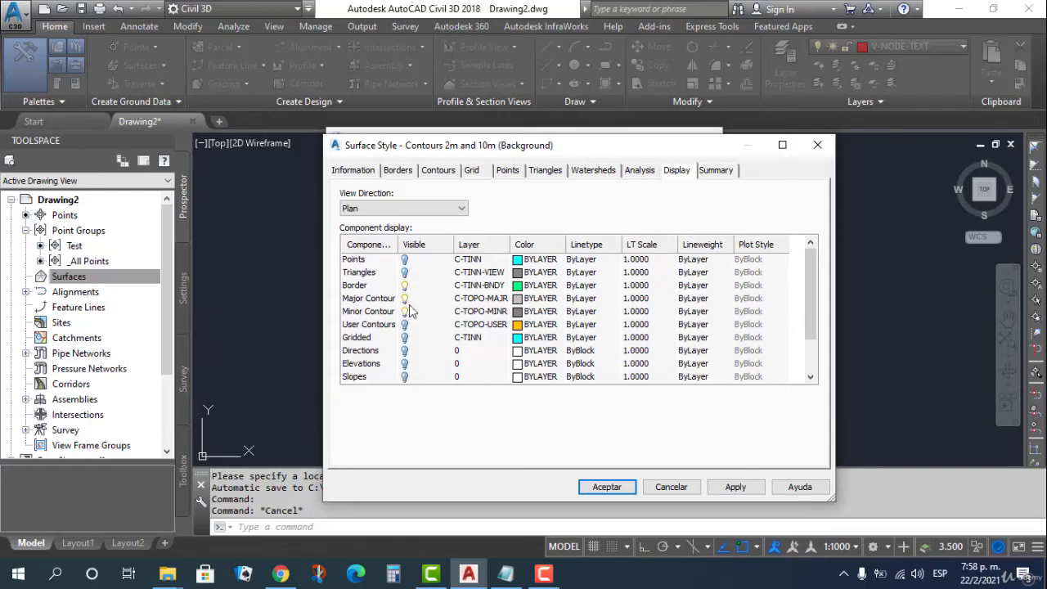
# - Set the style's minor contour interval to 1 m, giving a major interval of 5 m
pyautogui.click(446, 175)
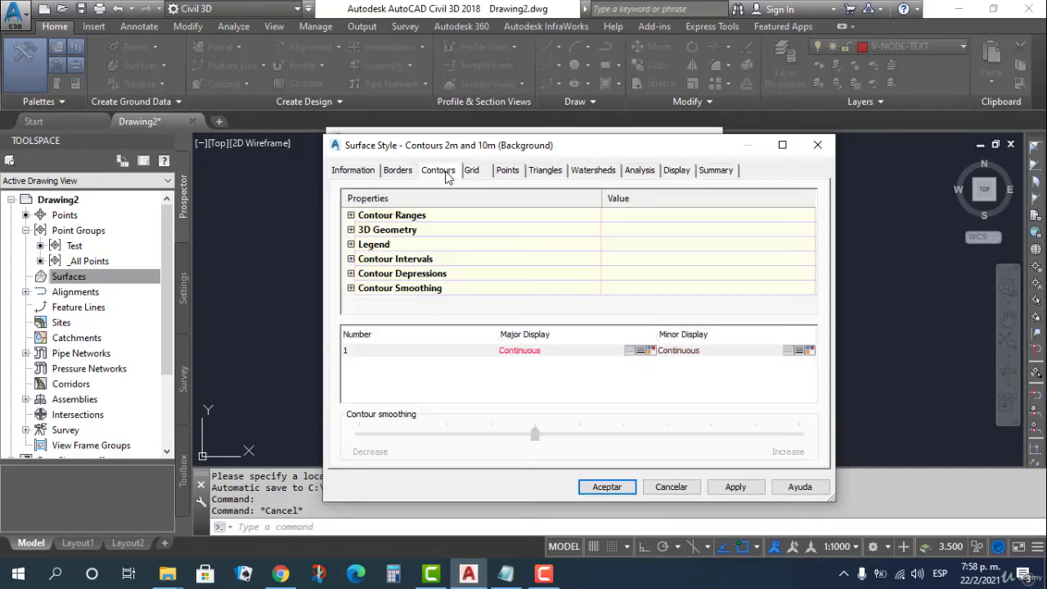
pyautogui.click(351, 215)
pyautogui.scroll(-1, 360, 245)
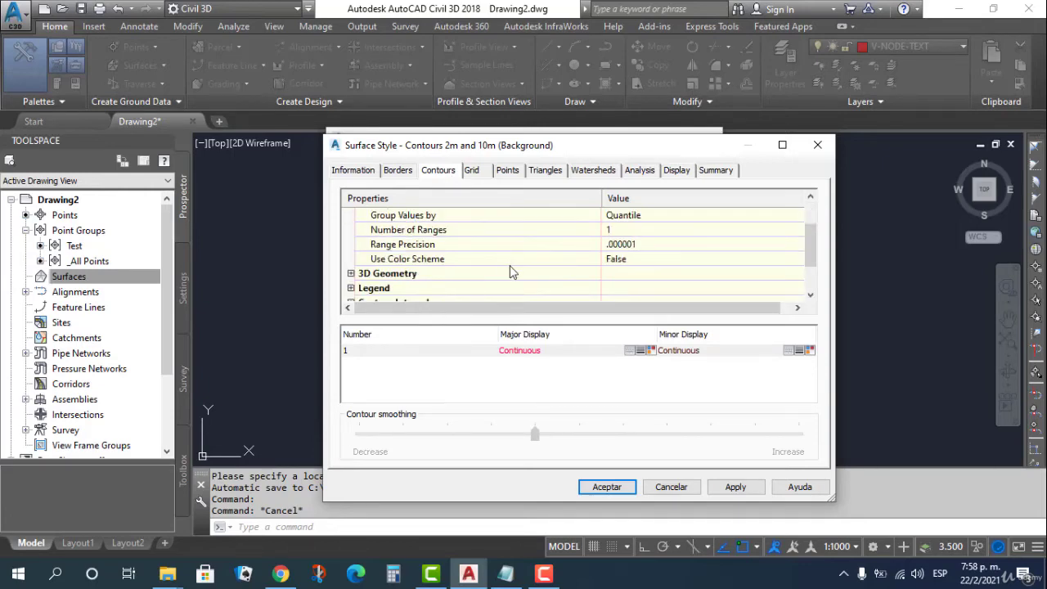
pyautogui.scroll(-1, 363, 282)
pyautogui.click(351, 258)
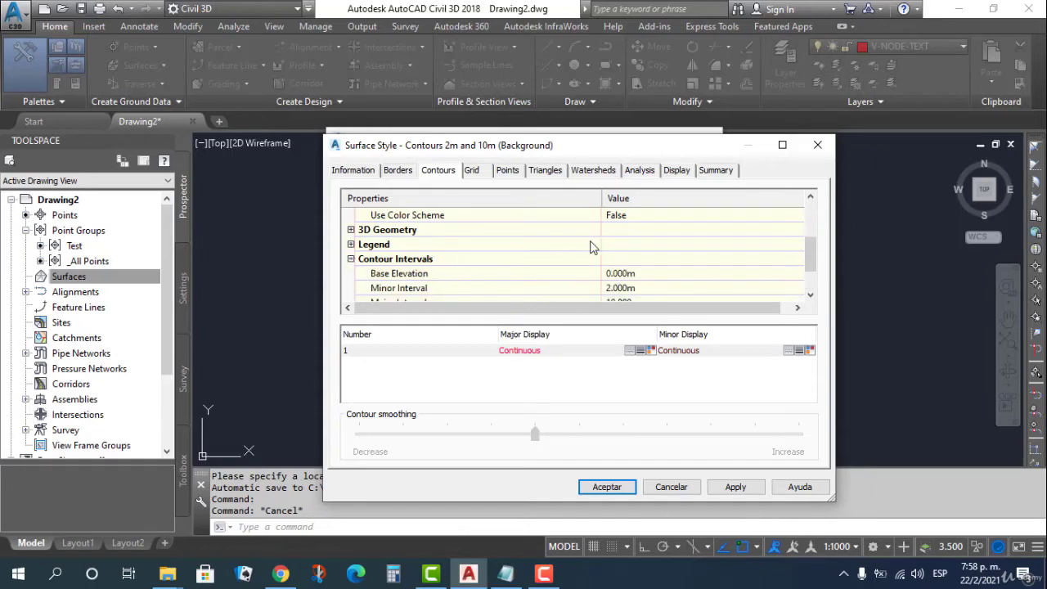
pyautogui.scroll(-1, 594, 247)
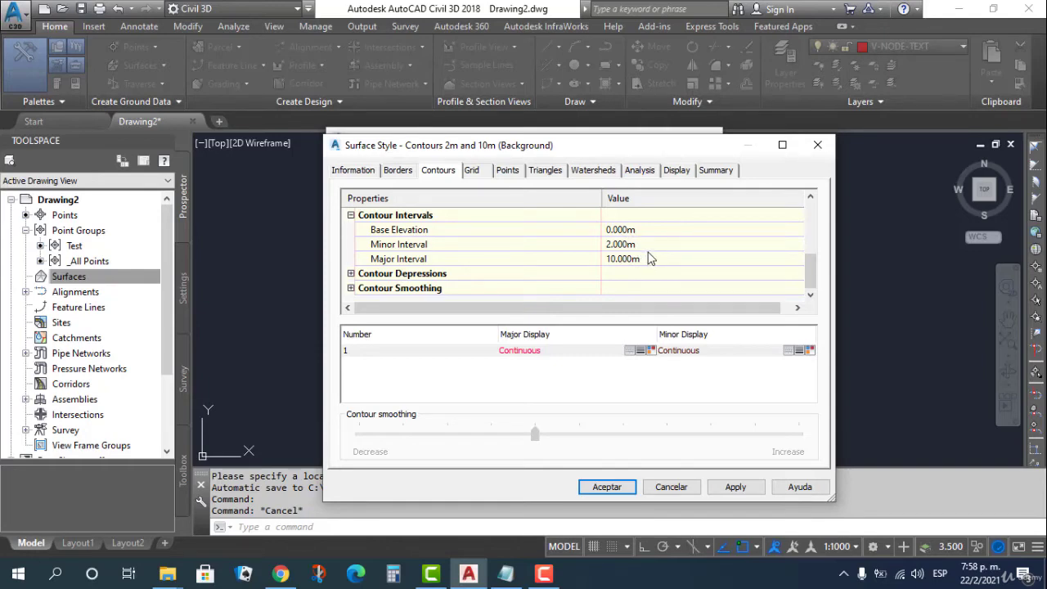
pyautogui.click(648, 245)
pyautogui.write('1')
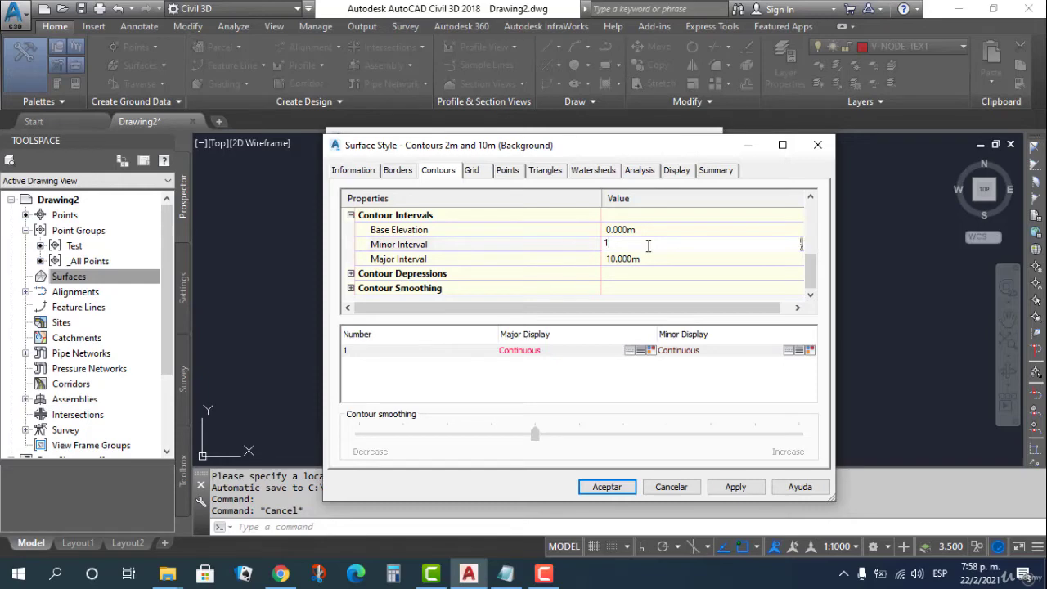
pyautogui.click(657, 257)
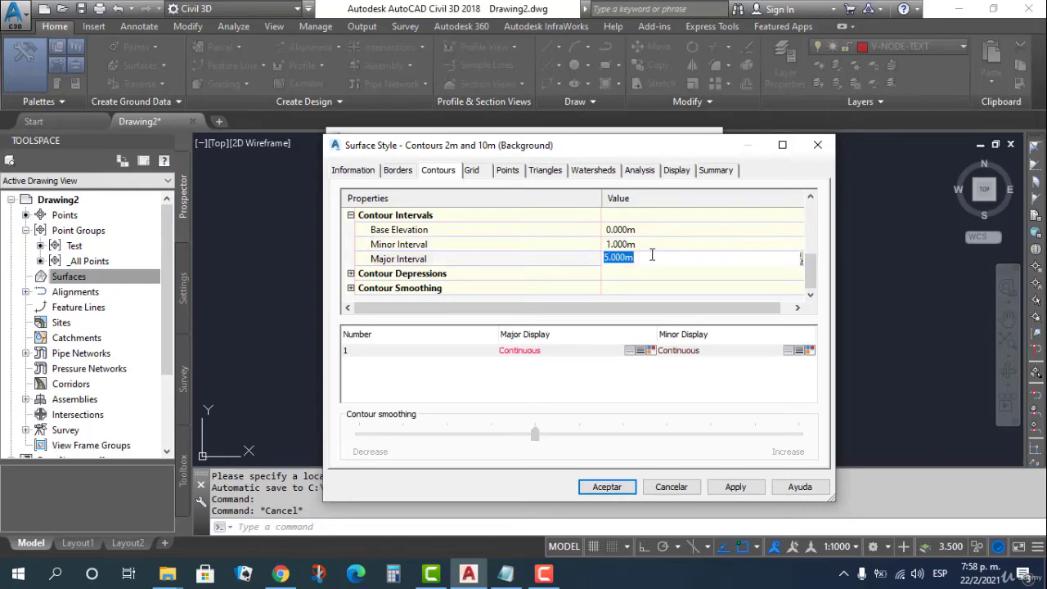
# - Turn on contour smoothing in the surface style and raise the smoothing amount to its maximum
pyautogui.click(351, 274)
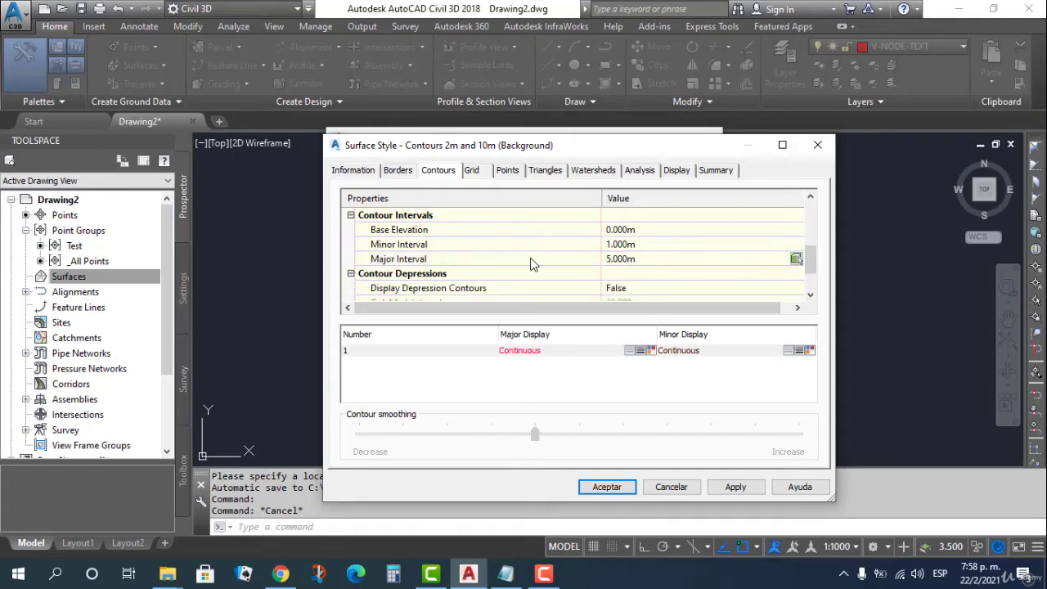
pyautogui.scroll(-1, 458, 262)
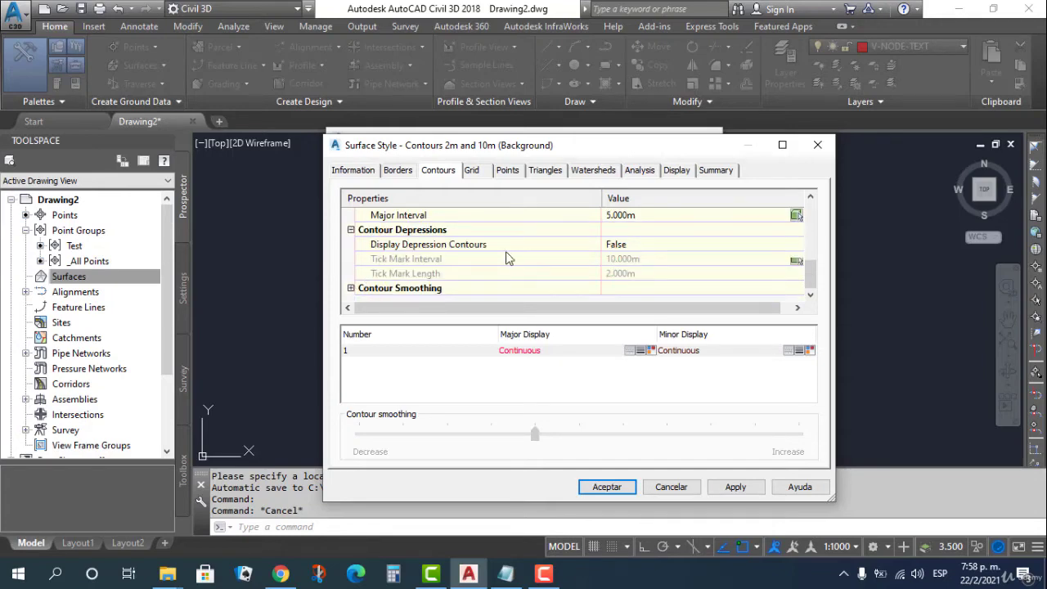
pyautogui.click(351, 288)
pyautogui.click(650, 276)
pyautogui.click(652, 277)
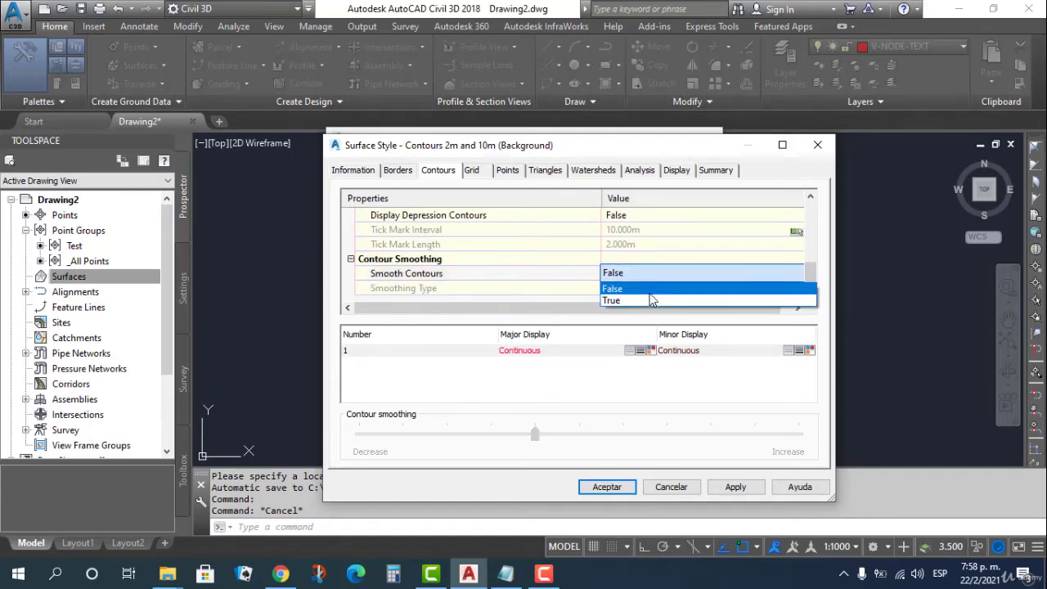
pyautogui.click(653, 300)
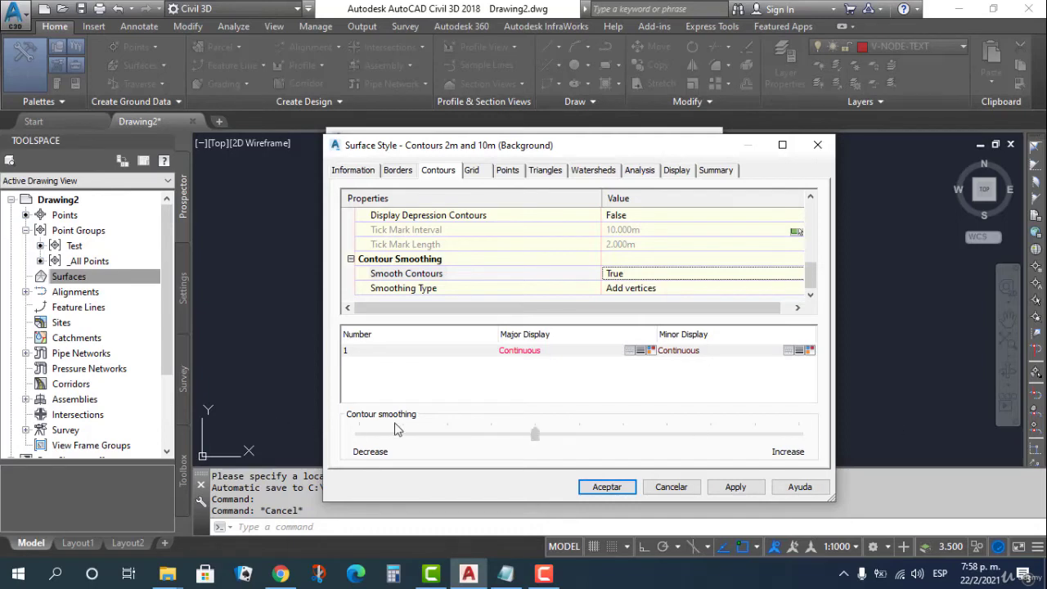
pyautogui.moveTo(397, 430); pyautogui.dragTo(859, 463)
# - Review the style's grid, point, triangle, watershed and summary settings and the visibility of its display components
pyautogui.click(475, 173)
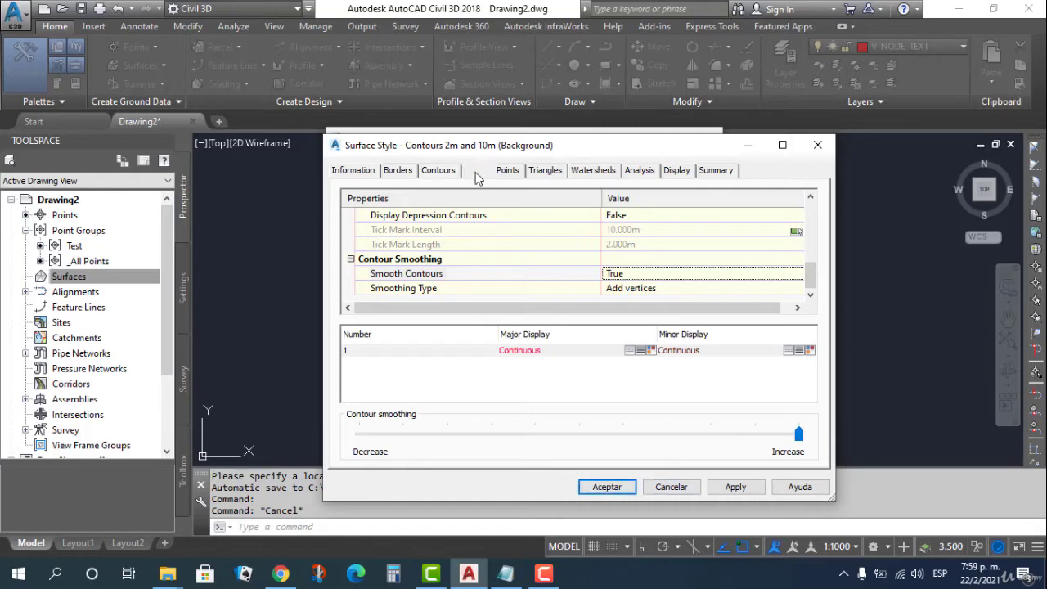
pyautogui.click(502, 172)
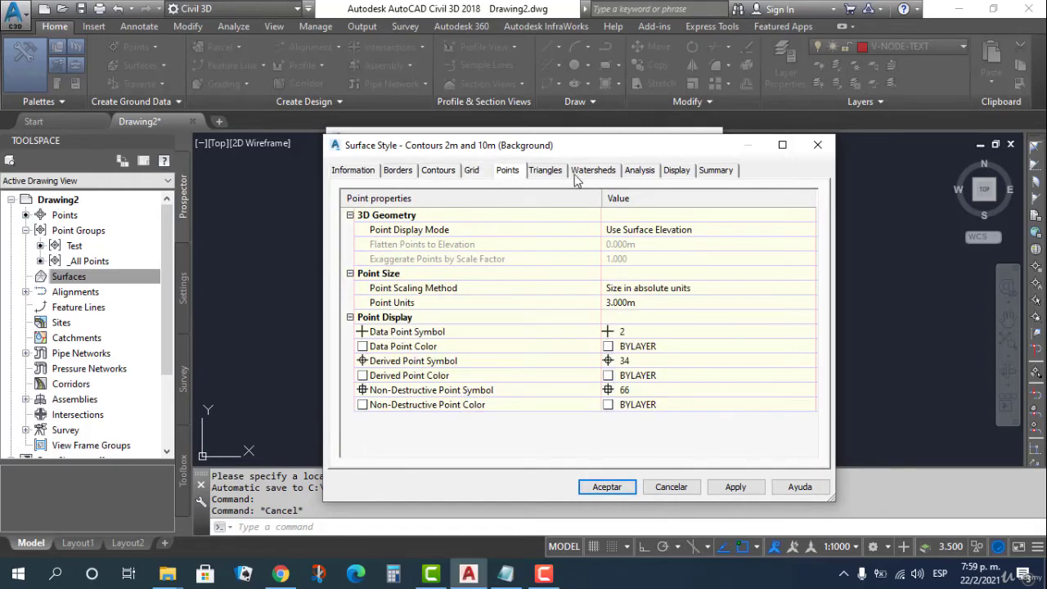
pyautogui.click(547, 174)
pyautogui.click(583, 175)
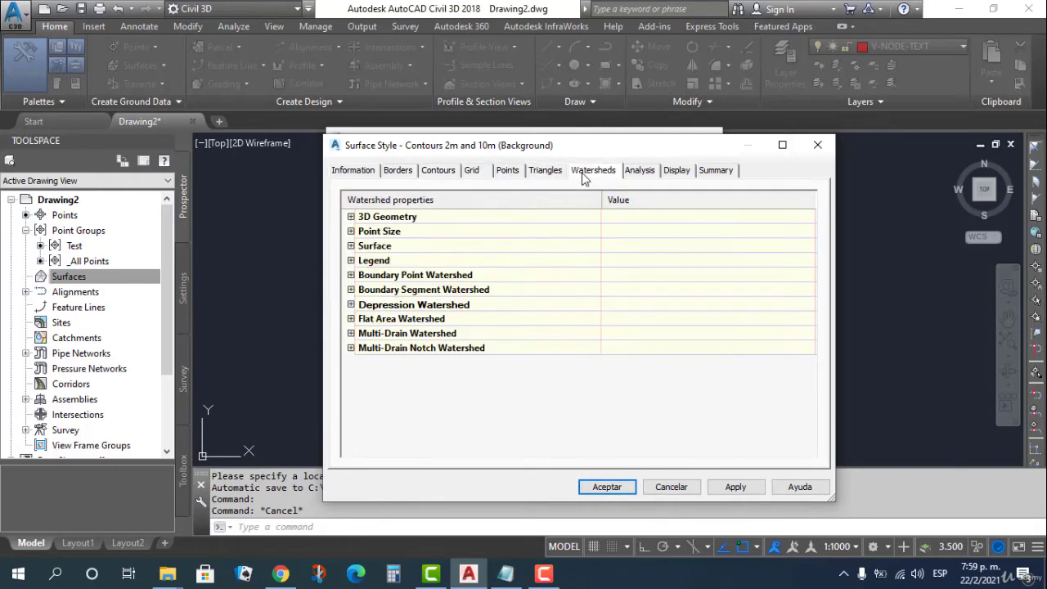
pyautogui.click(714, 172)
pyautogui.click(676, 171)
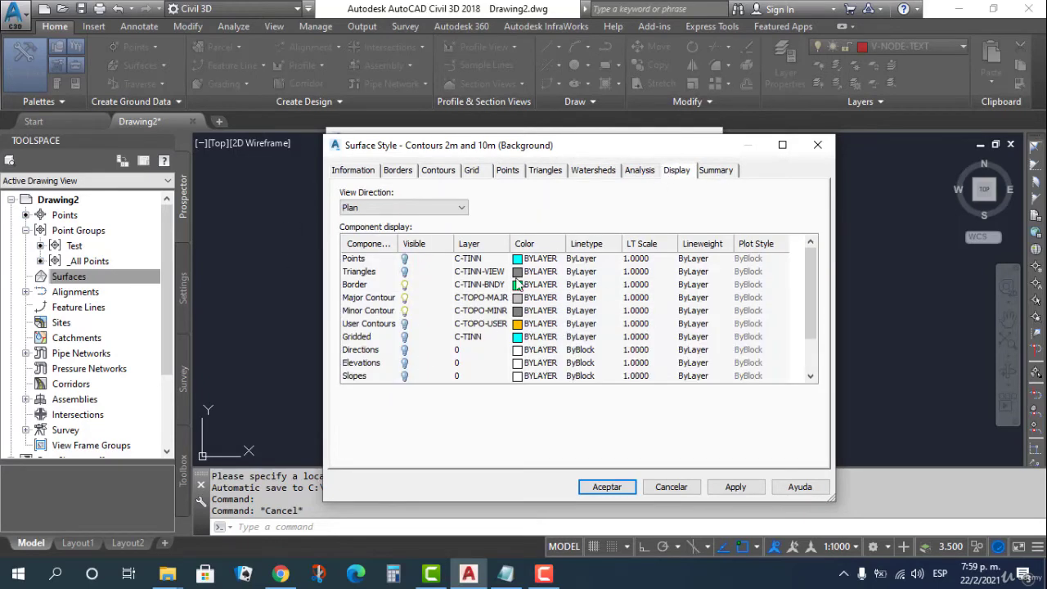
pyautogui.click(404, 285)
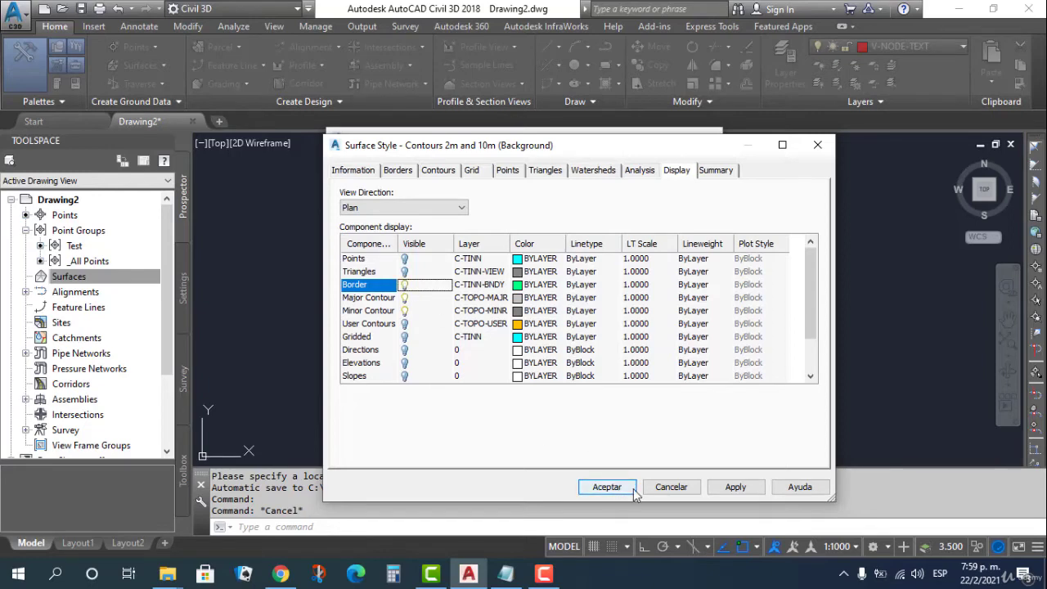
# - Accept the edited surface style and create the Test surface
pyautogui.click(630, 489)
pyautogui.click(460, 304)
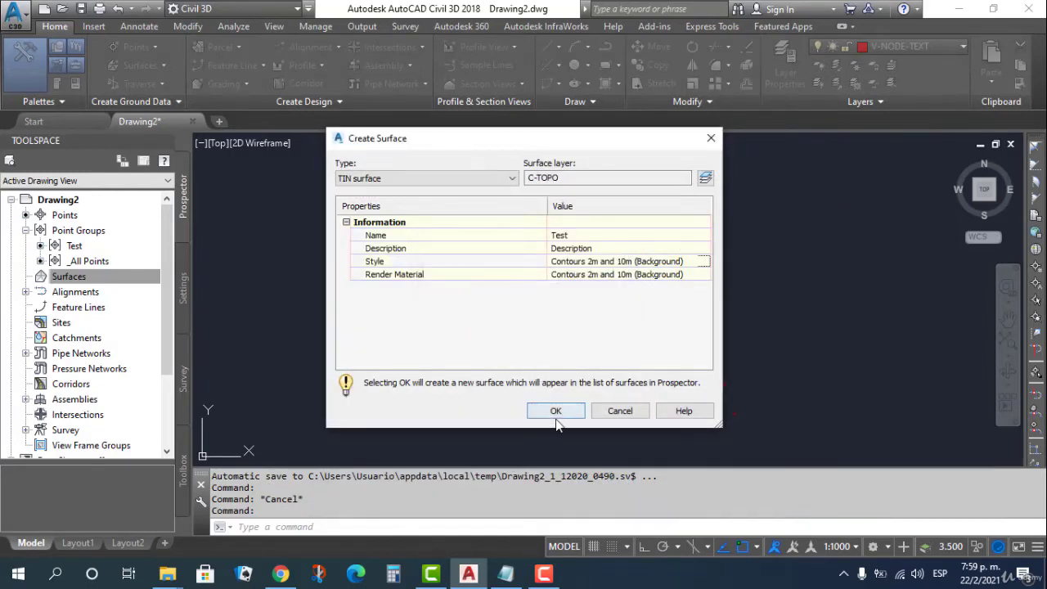
pyautogui.click(555, 419)
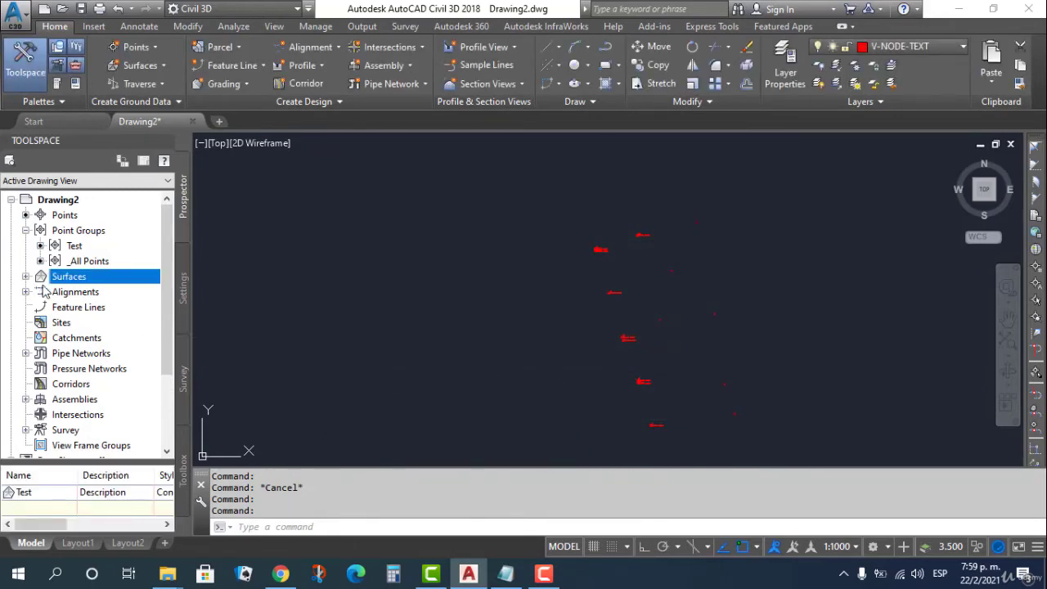
# - Examine the data types available in the Test surface's definition, from boundaries and breaklines to point files and survey queries
pyautogui.click(26, 277)
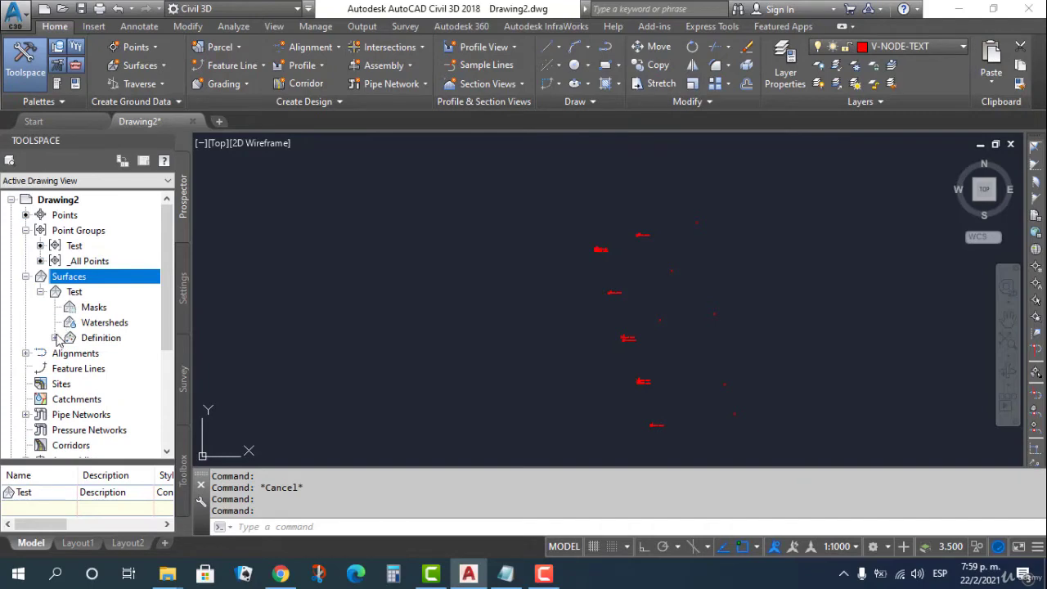
pyautogui.click(56, 337)
pyautogui.scroll(-2, 105, 319)
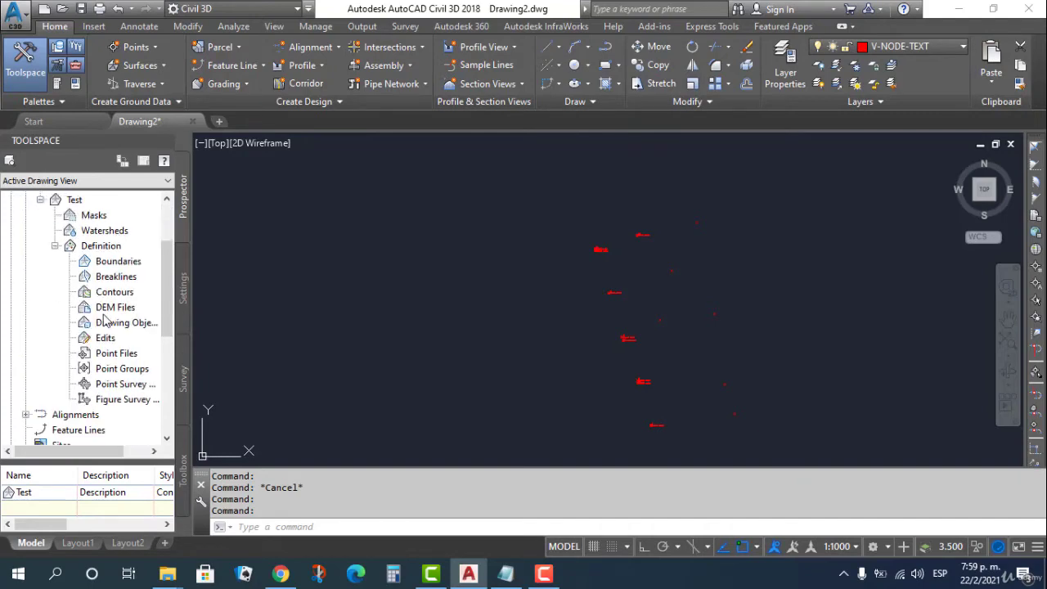
pyautogui.click(127, 262)
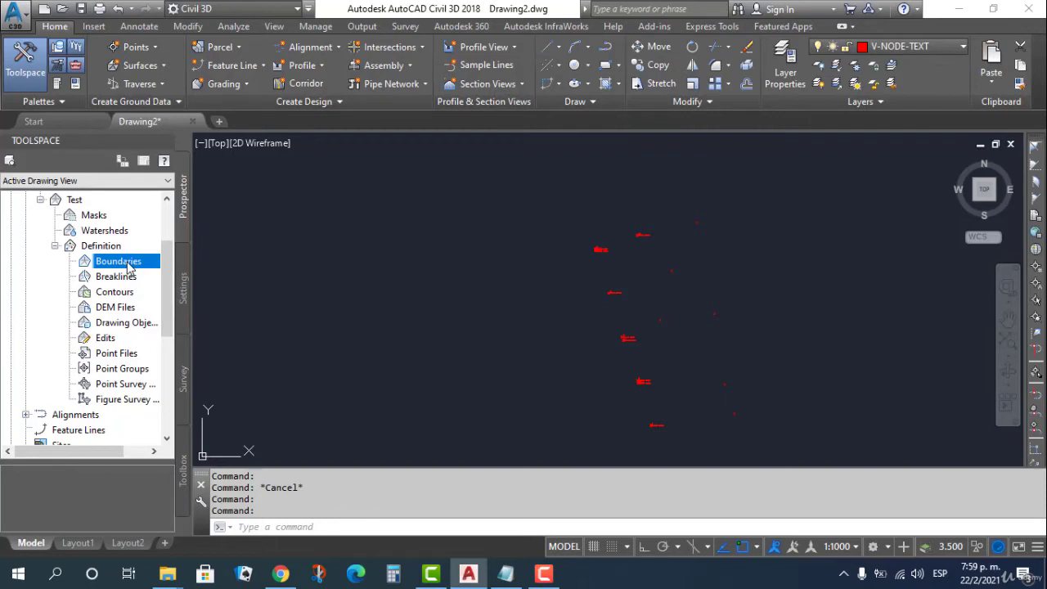
pyautogui.press('Down')
pyautogui.press('Down')
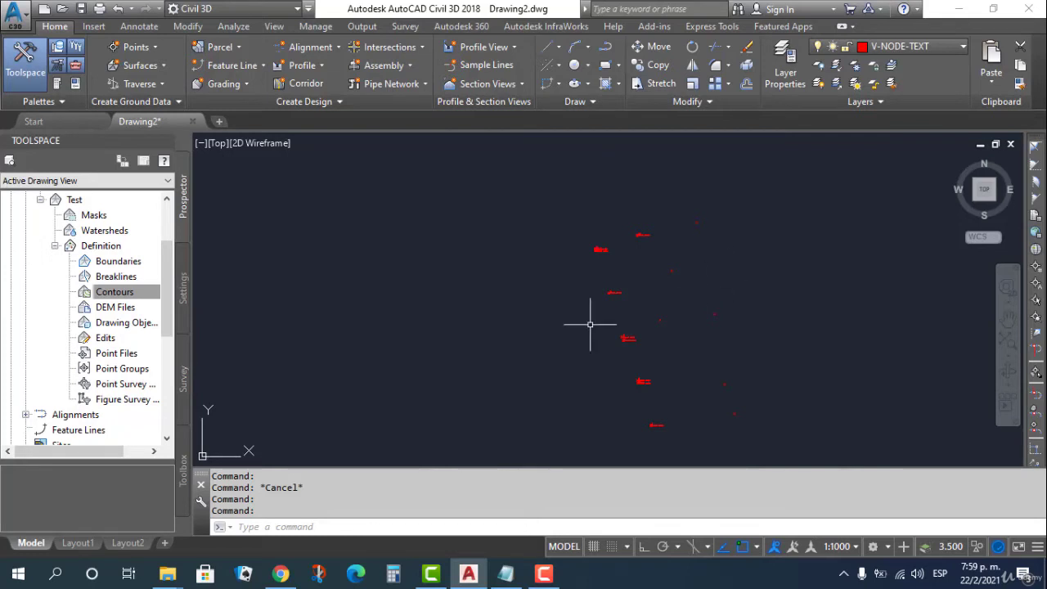
pyautogui.click(126, 309)
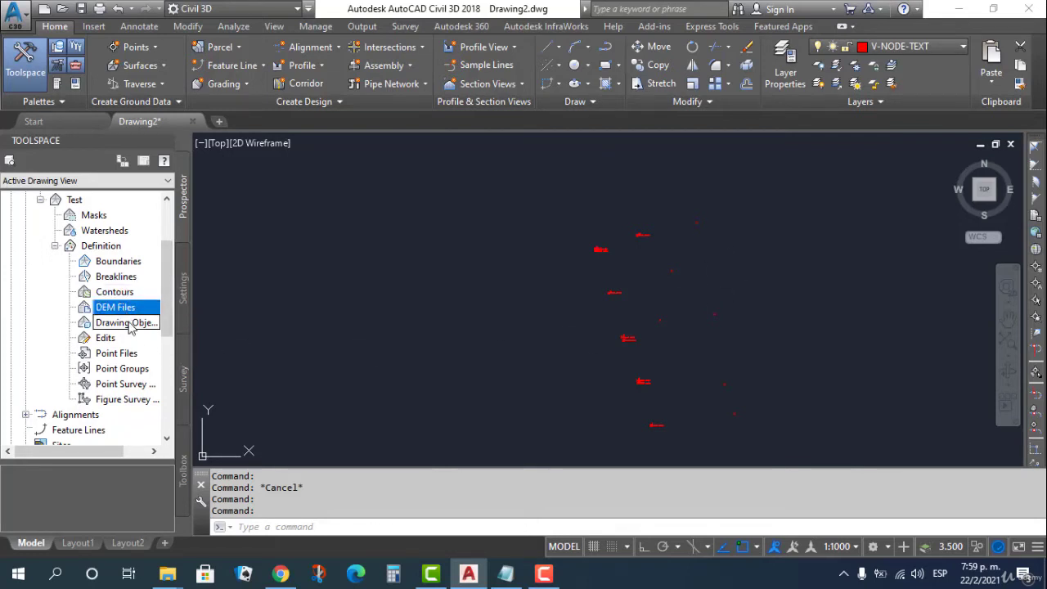
pyautogui.click(128, 324)
pyautogui.click(115, 338)
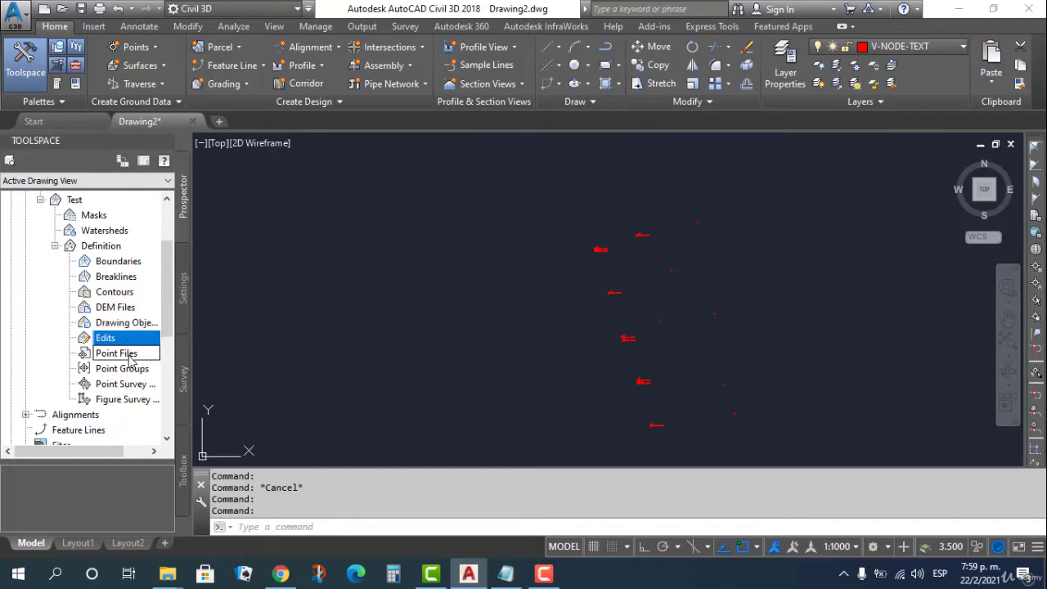
pyautogui.click(127, 354)
pyautogui.click(135, 369)
pyautogui.click(136, 385)
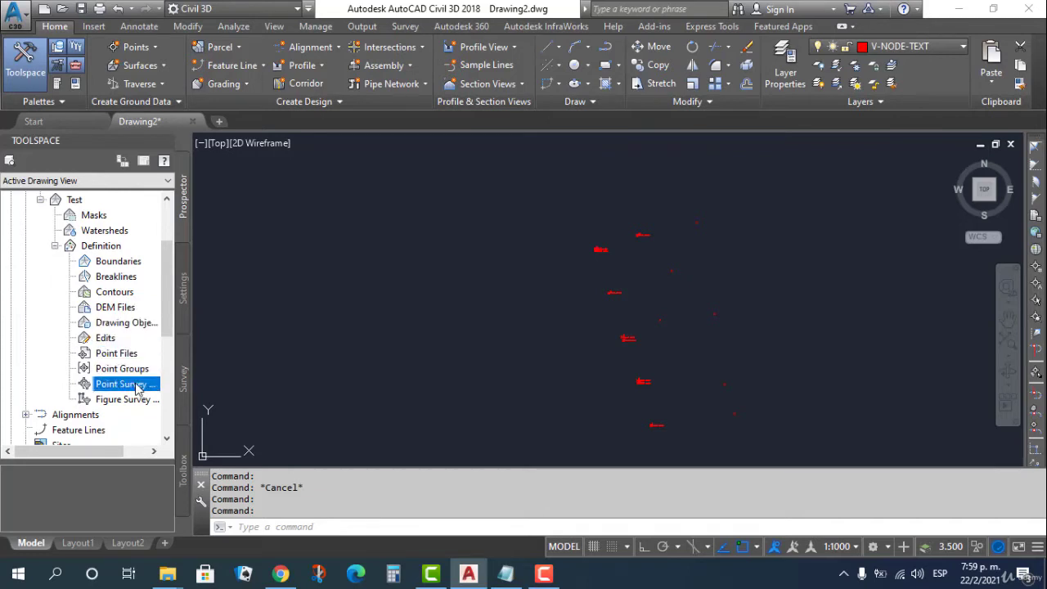
pyautogui.click(136, 400)
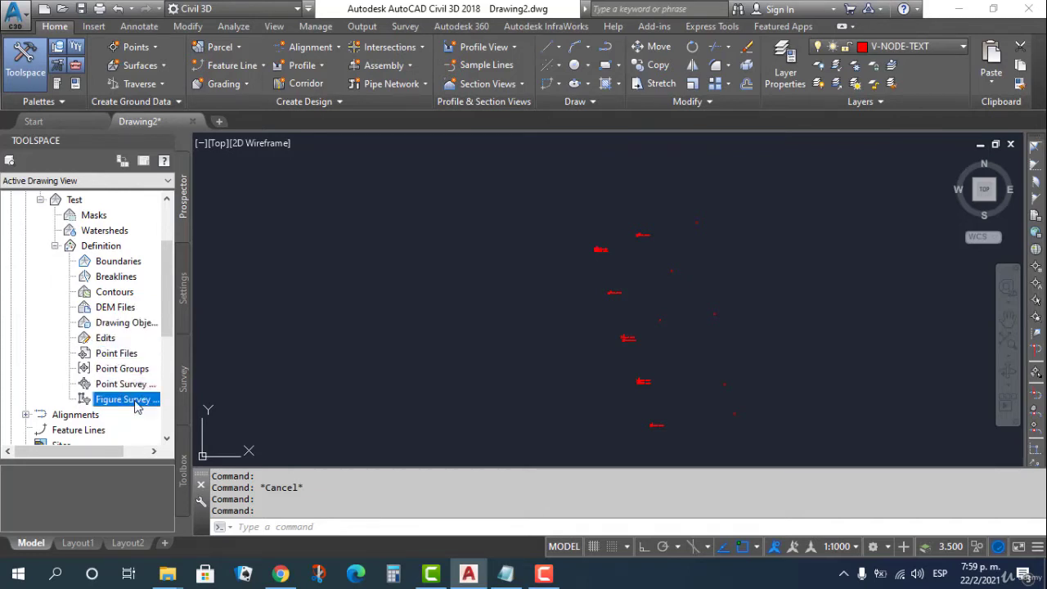
pyautogui.click(126, 356)
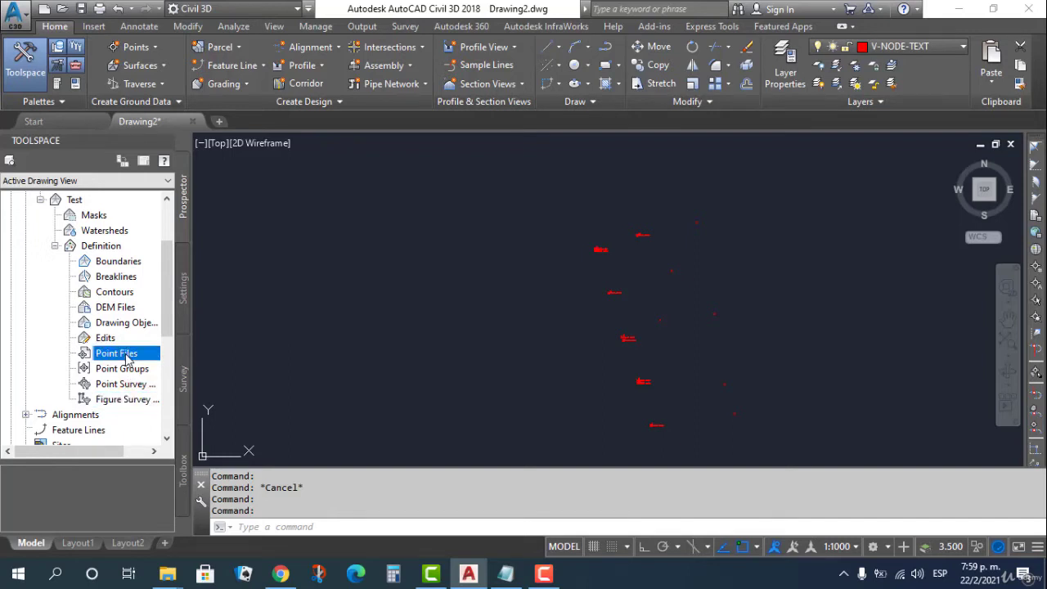
# - Add the _All Points point group to the Test surface's definition and select the resulting surface in the drawing
pyautogui.click(129, 369)
pyautogui.rightClick(131, 370)
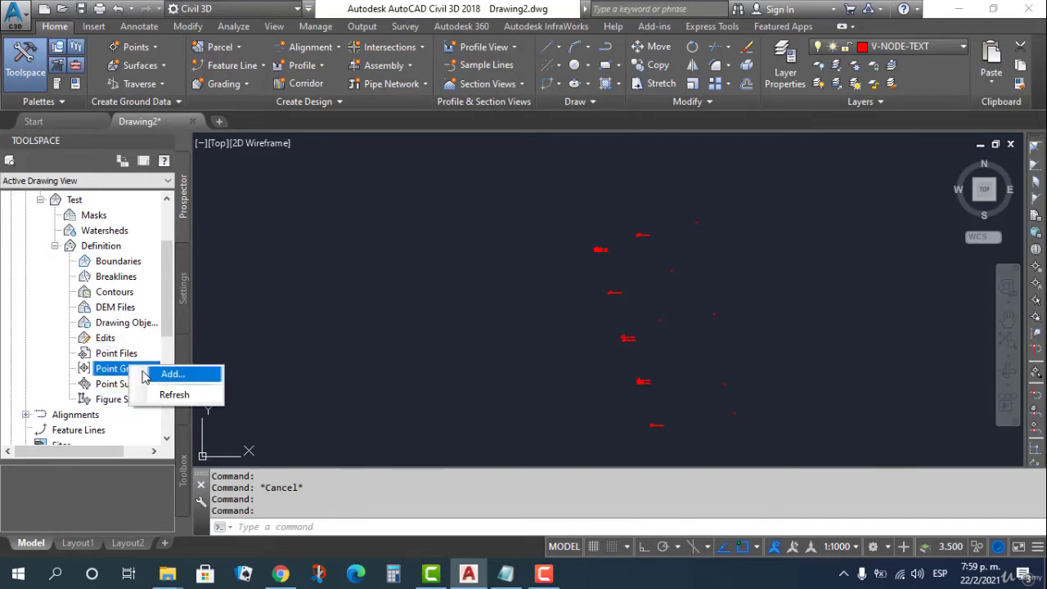
pyautogui.click(144, 373)
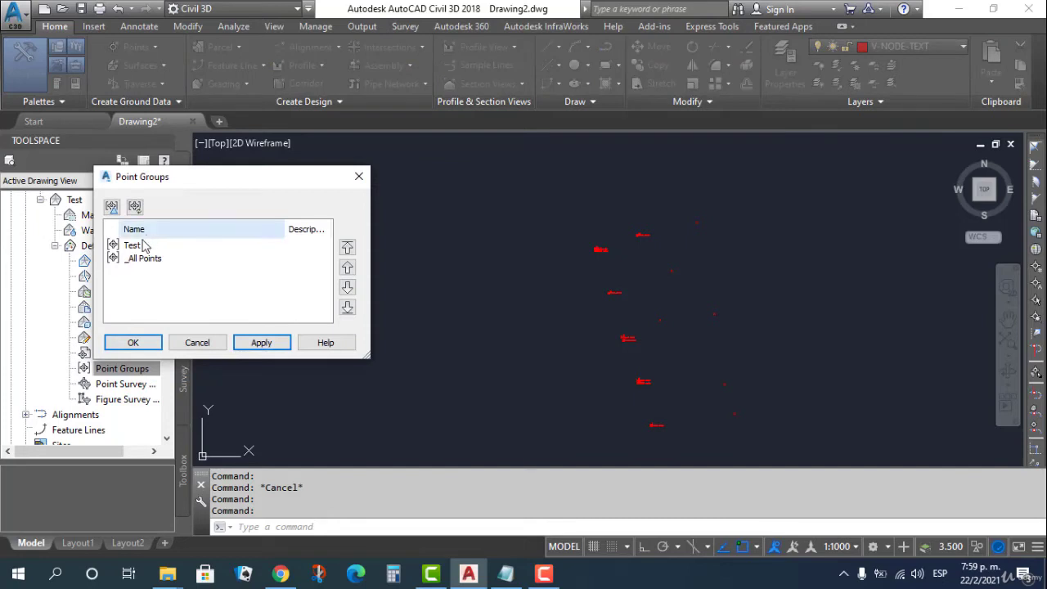
pyautogui.click(145, 247)
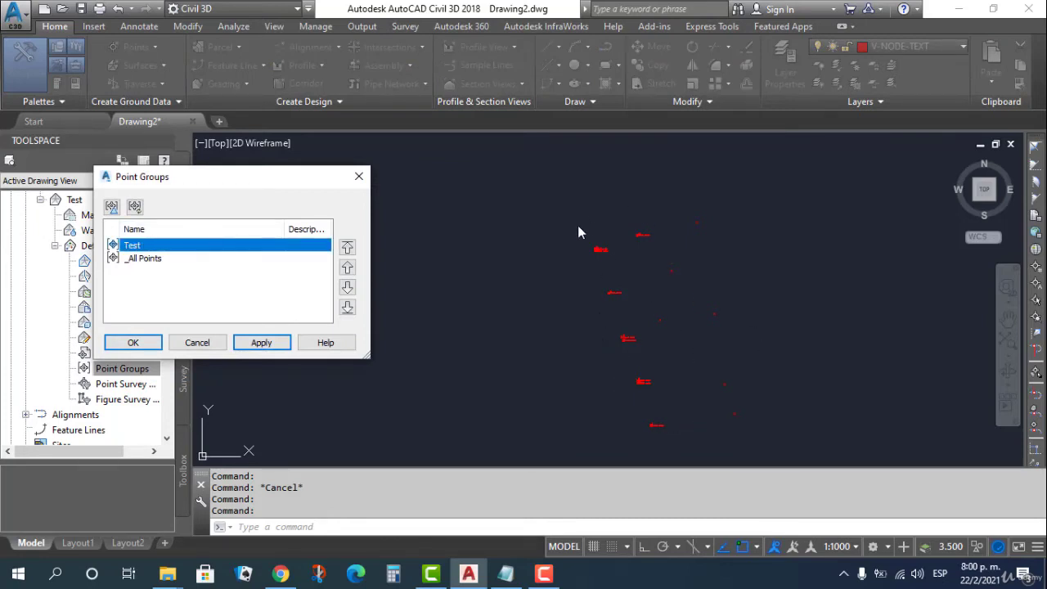
pyautogui.click(157, 260)
pyautogui.click(239, 344)
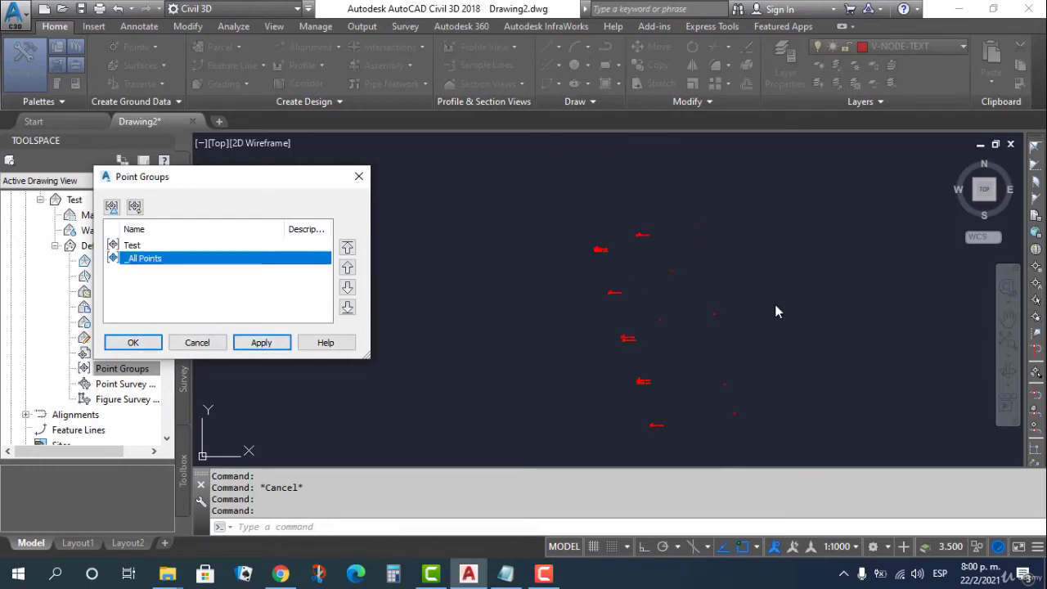
pyautogui.click(125, 343)
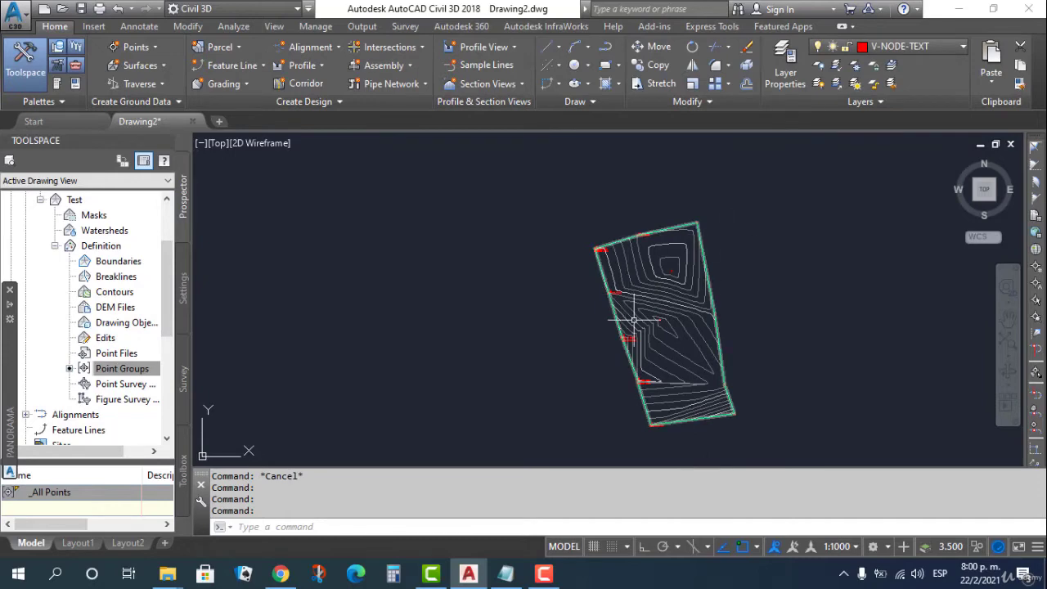
pyautogui.click(676, 316)
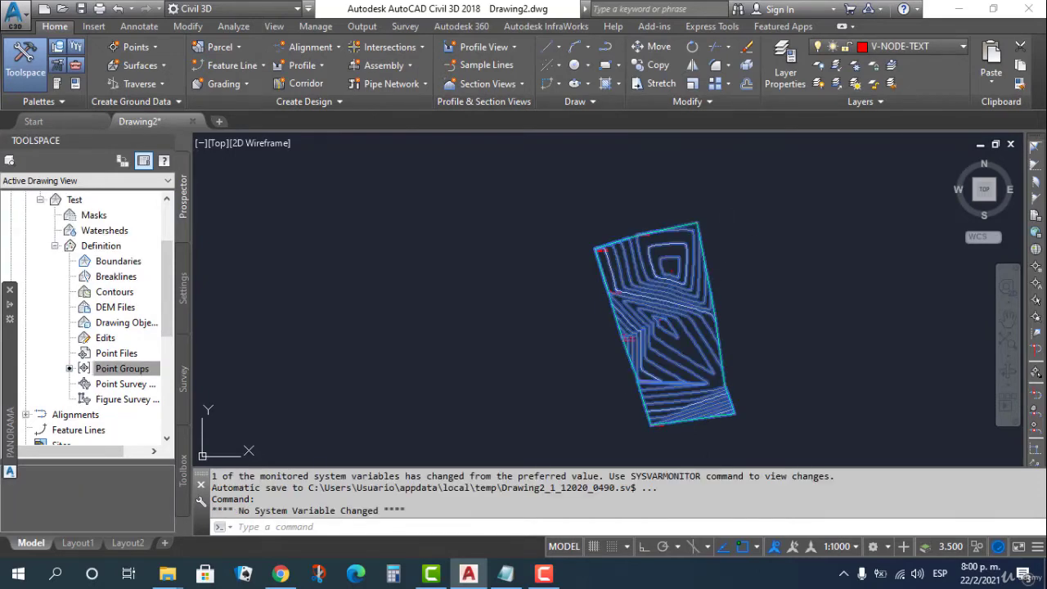
# - Open the Test surface in the Object Viewer and orbit it to inspect its relief in 3D
pyautogui.rightClick(682, 310)
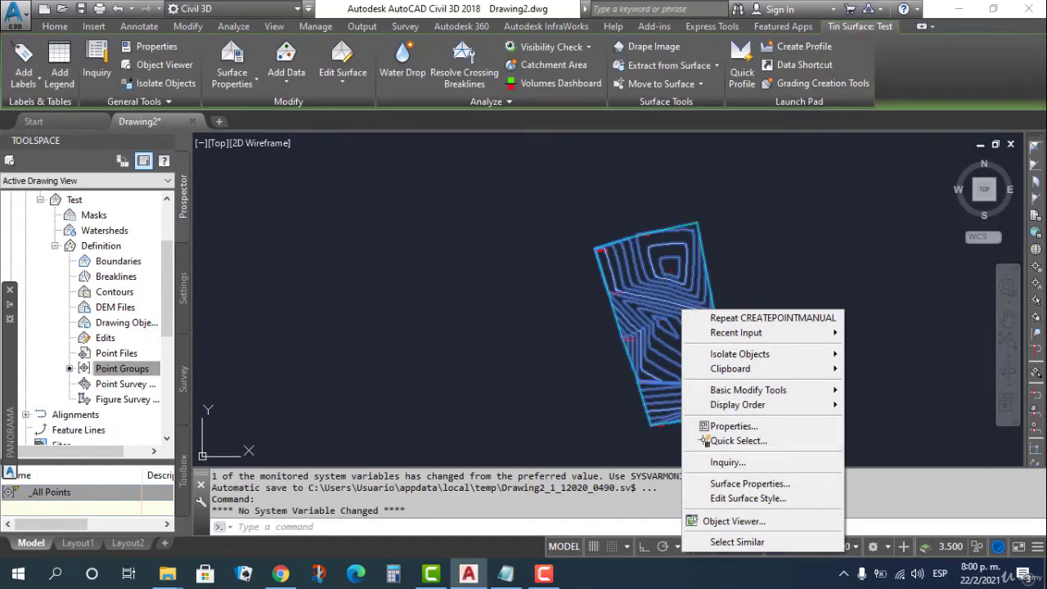
pyautogui.click(714, 521)
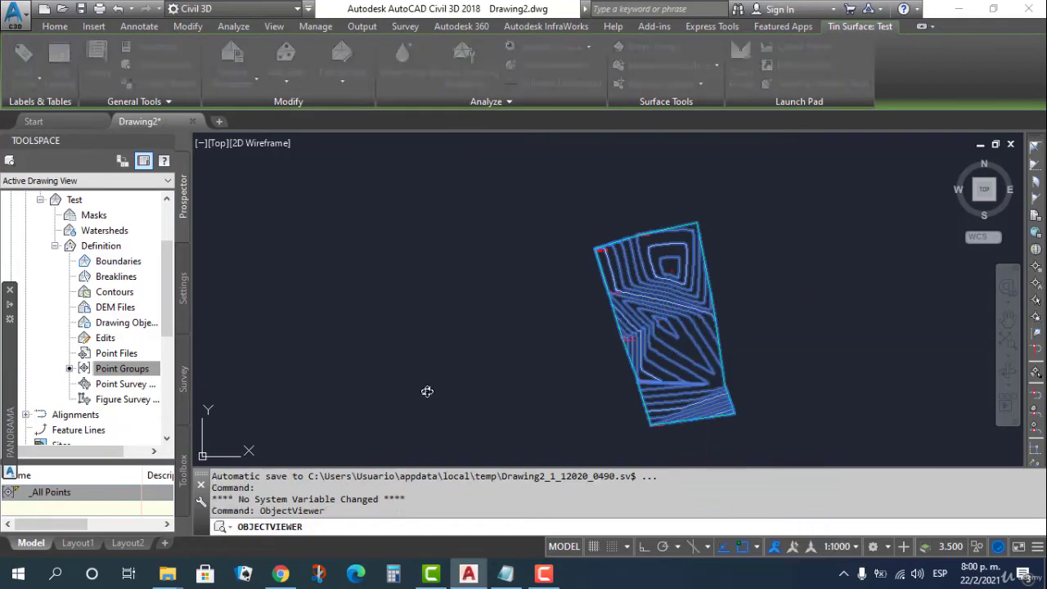
pyautogui.moveTo(544, 445); pyautogui.dragTo(545, 420, button='middle')
pyautogui.moveTo(568, 350)
pyautogui.mouseDown()
pyautogui.moveTo(561, 270)
pyautogui.moveTo(483, 182)
pyautogui.moveTo(437, 161)
pyautogui.moveTo(607, 216)
pyautogui.moveTo(673, 194)
pyautogui.moveTo(531, 320)
pyautogui.moveTo(531, 388)
pyautogui.moveTo(545, 381)
pyautogui.moveTo(338, 341)
pyautogui.moveTo(480, 308)
pyautogui.moveTo(400, 338)
pyautogui.moveTo(352, 316)
pyautogui.moveTo(552, 406)
pyautogui.moveTo(564, 339)
pyautogui.moveTo(622, 285)
pyautogui.moveTo(682, 279)
pyautogui.mouseUp()
pyautogui.moveTo(456, 333); pyautogui.dragTo(450, 397)
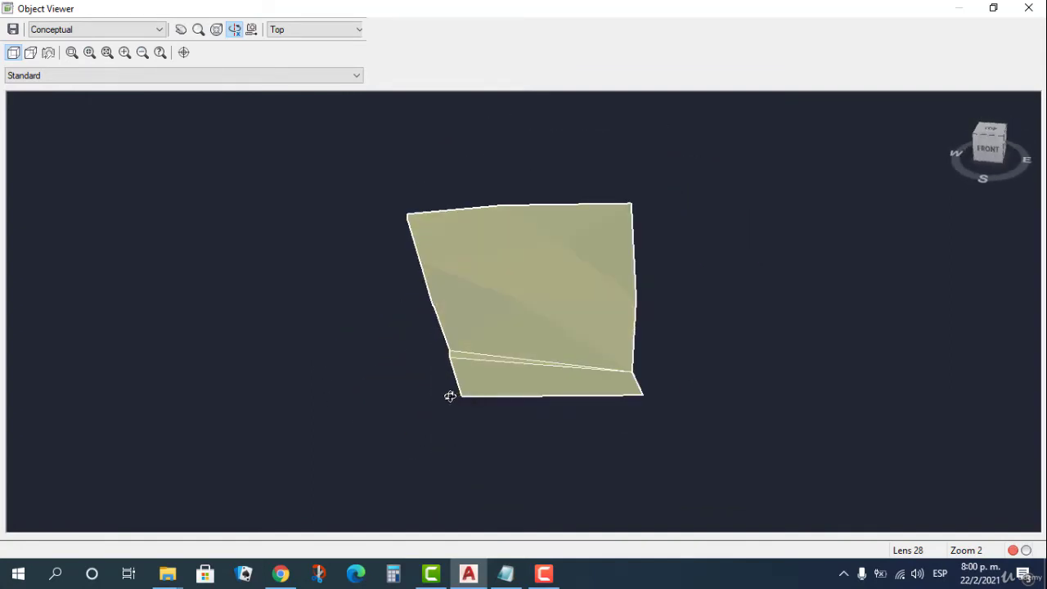
# - Preview the surface in the 3D Hidden, 3dWireframe, Hidden, Realistic and Shaded visual styles, orbiting the shaded model
pyautogui.click(155, 29)
pyautogui.click(130, 40)
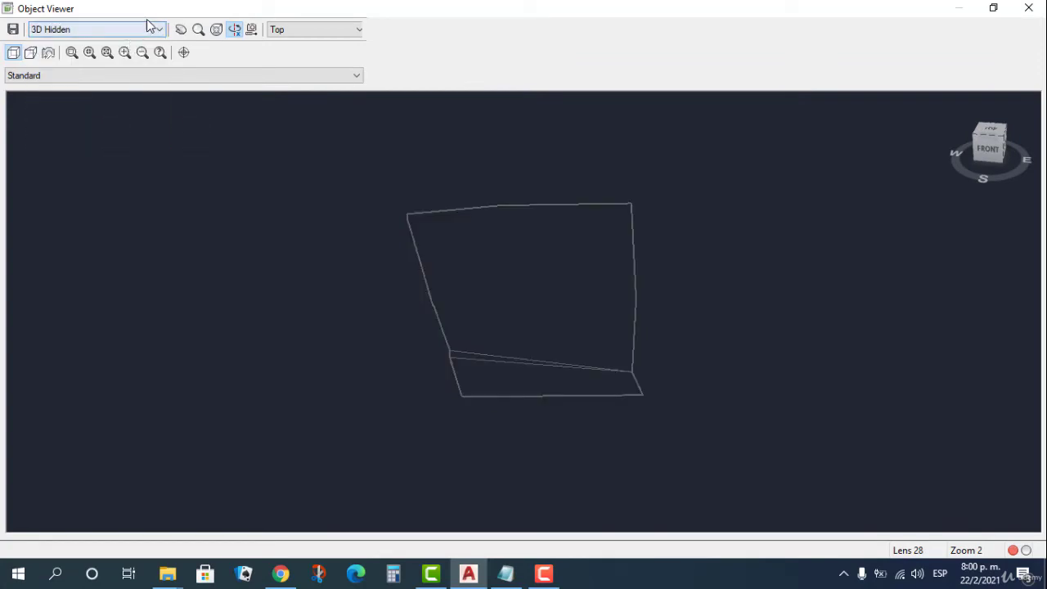
pyautogui.click(152, 29)
pyautogui.click(127, 52)
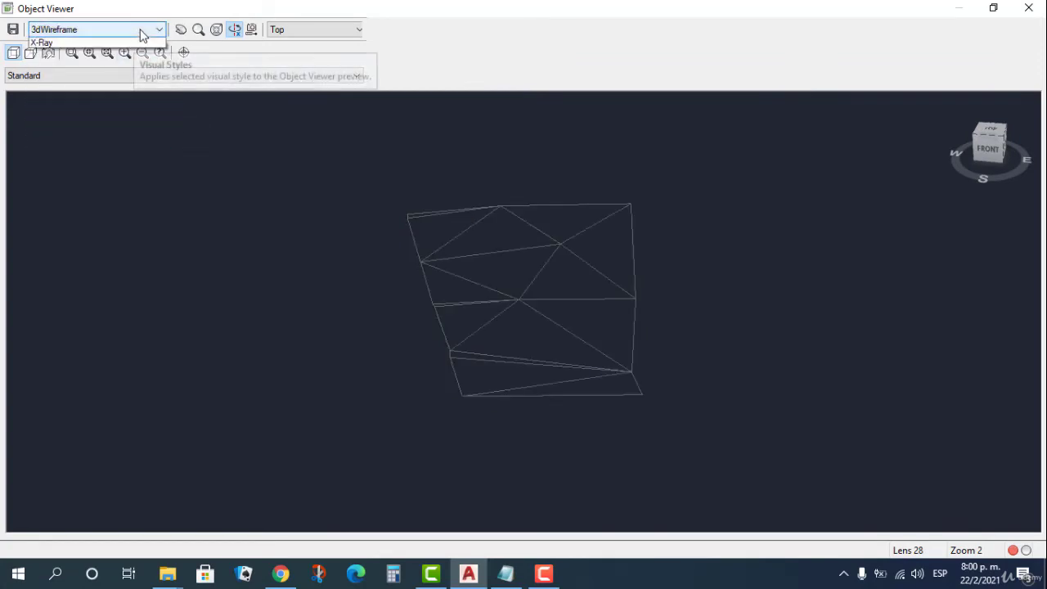
pyautogui.click(139, 31)
pyautogui.click(112, 72)
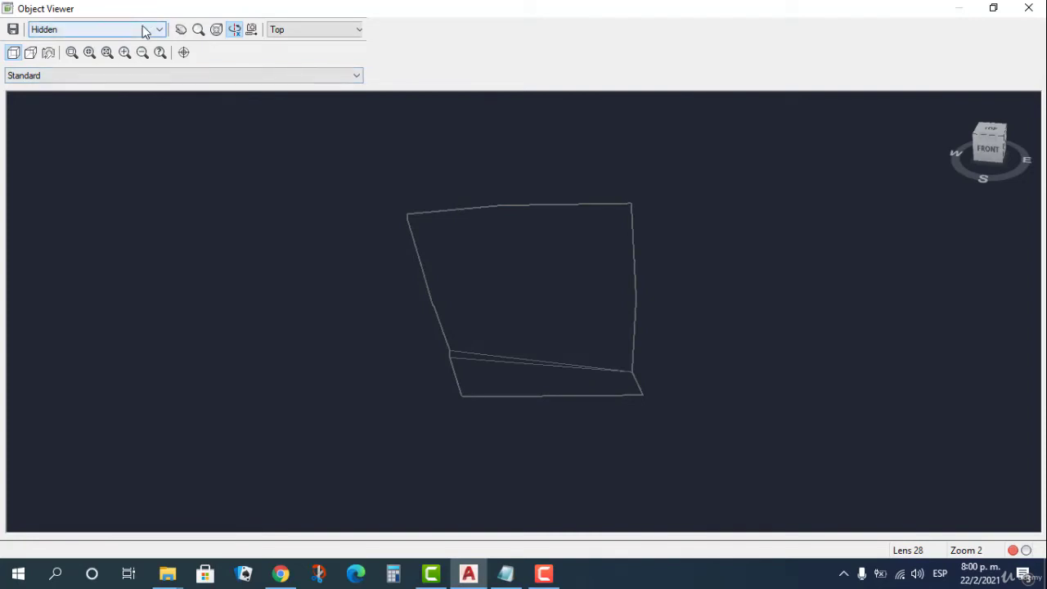
pyautogui.click(142, 30)
pyautogui.click(105, 84)
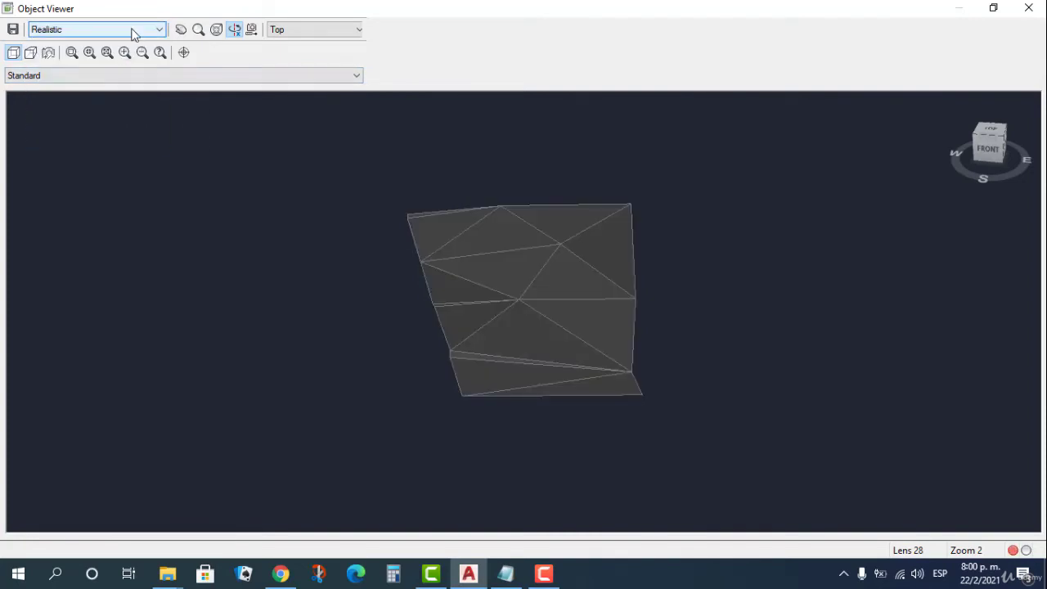
pyautogui.click(134, 30)
pyautogui.click(104, 94)
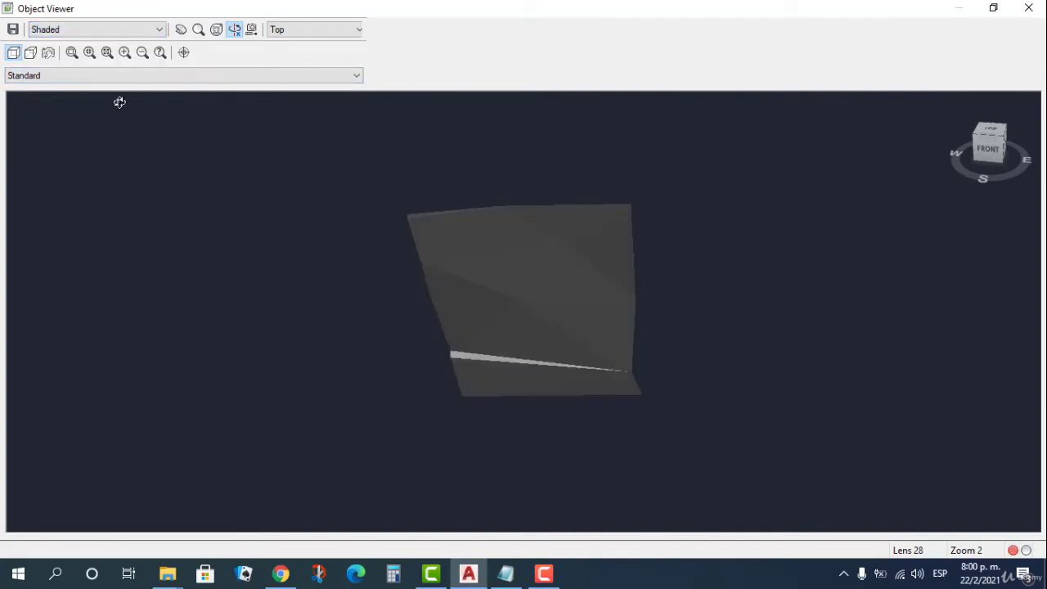
pyautogui.moveTo(210, 144); pyautogui.dragTo(430, 322)
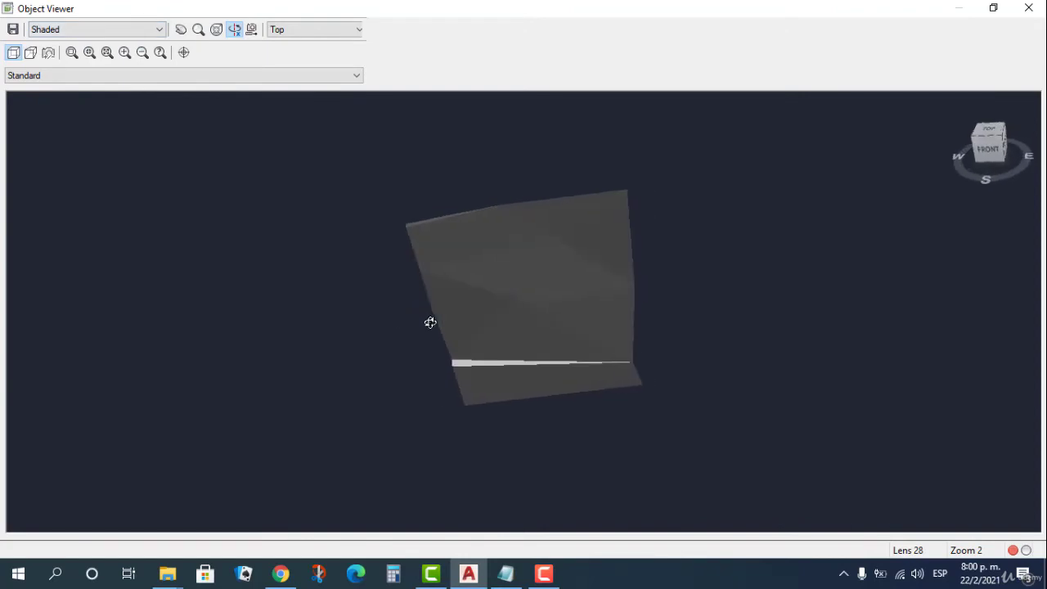
# - Preview the surface in the Shaded with edges, Shades of Gray, Sketchy and Wireframe visual styles, orbiting the wireframe
pyautogui.click(115, 33)
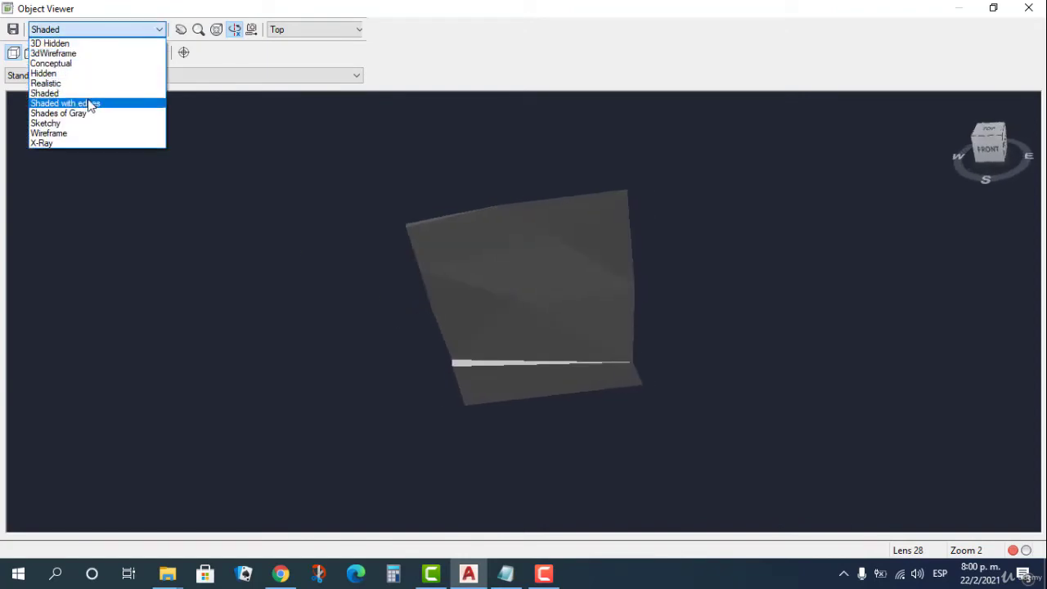
pyautogui.click(91, 104)
pyautogui.click(115, 29)
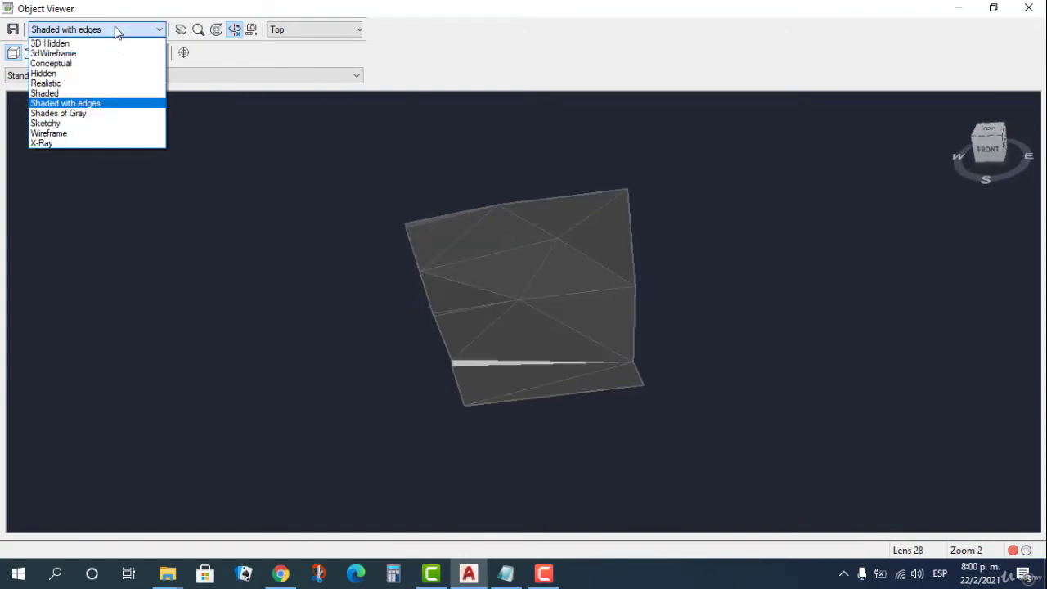
pyautogui.click(93, 115)
pyautogui.click(137, 31)
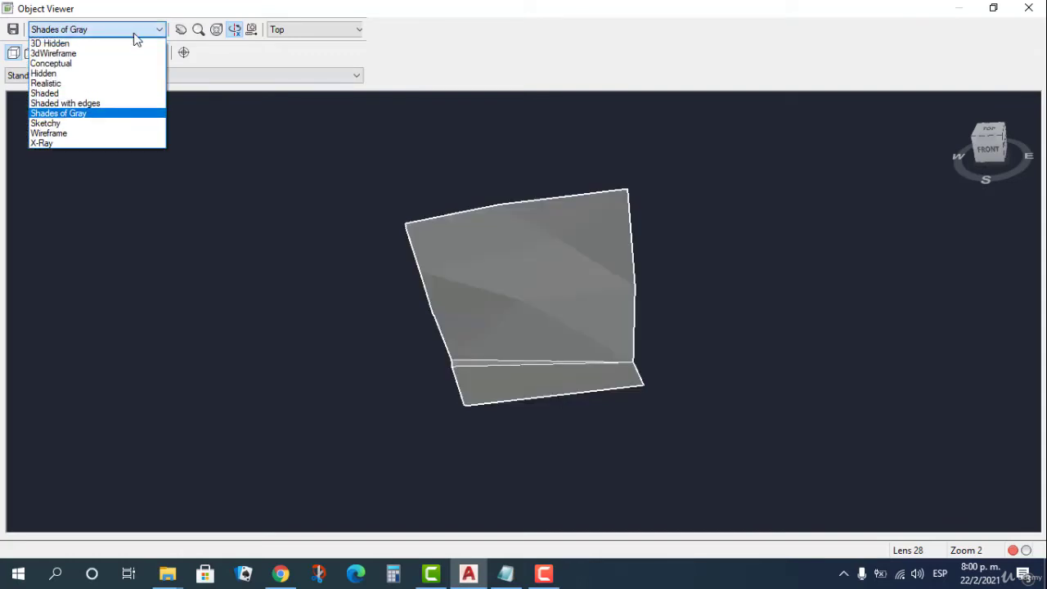
pyautogui.click(82, 124)
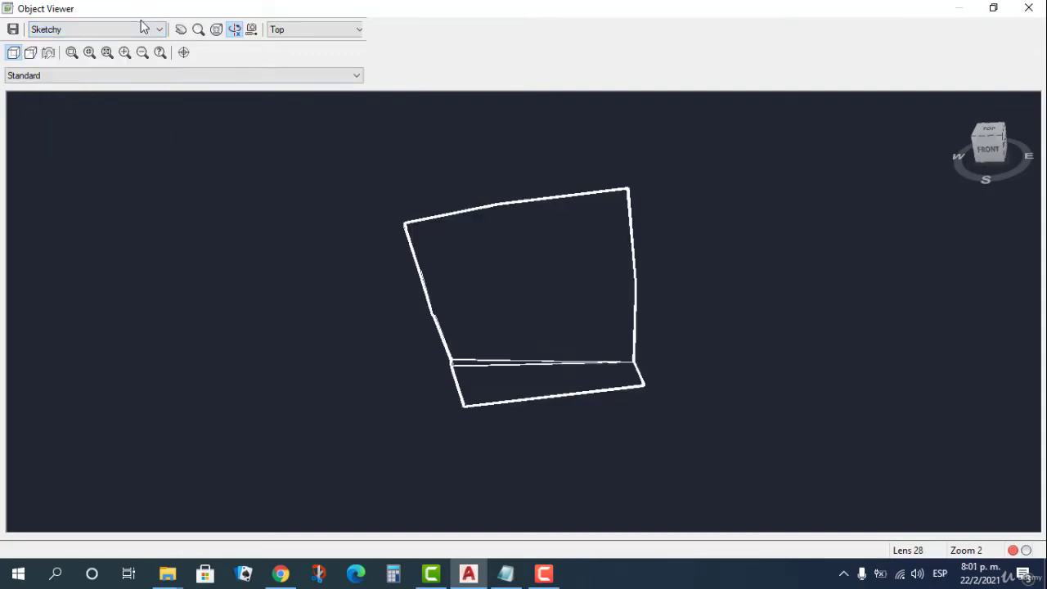
pyautogui.click(136, 30)
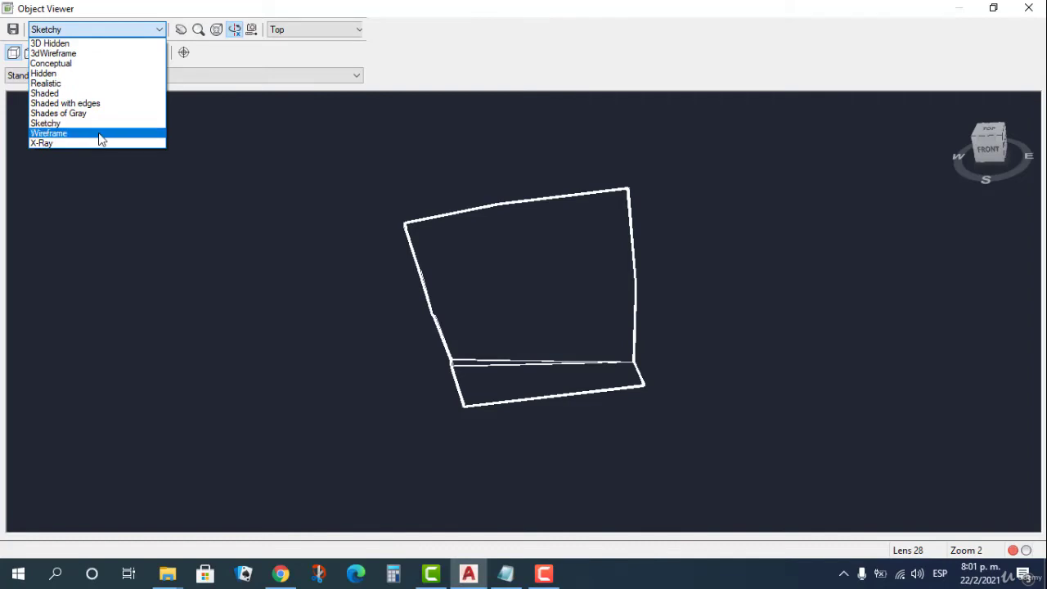
pyautogui.click(101, 135)
pyautogui.moveTo(261, 124); pyautogui.dragTo(375, 333)
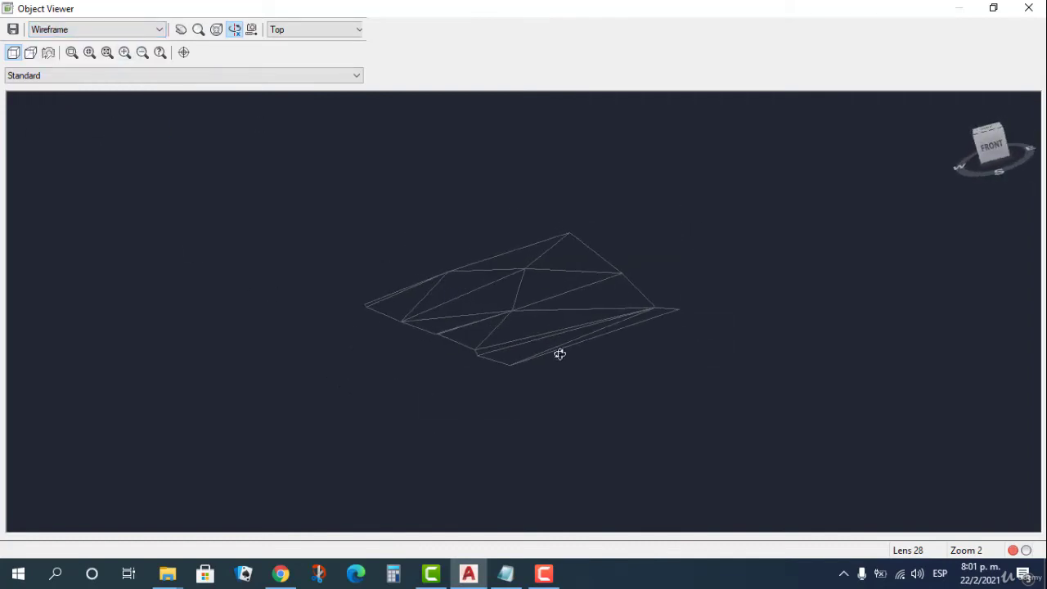
pyautogui.moveTo(560, 353); pyautogui.dragTo(474, 409)
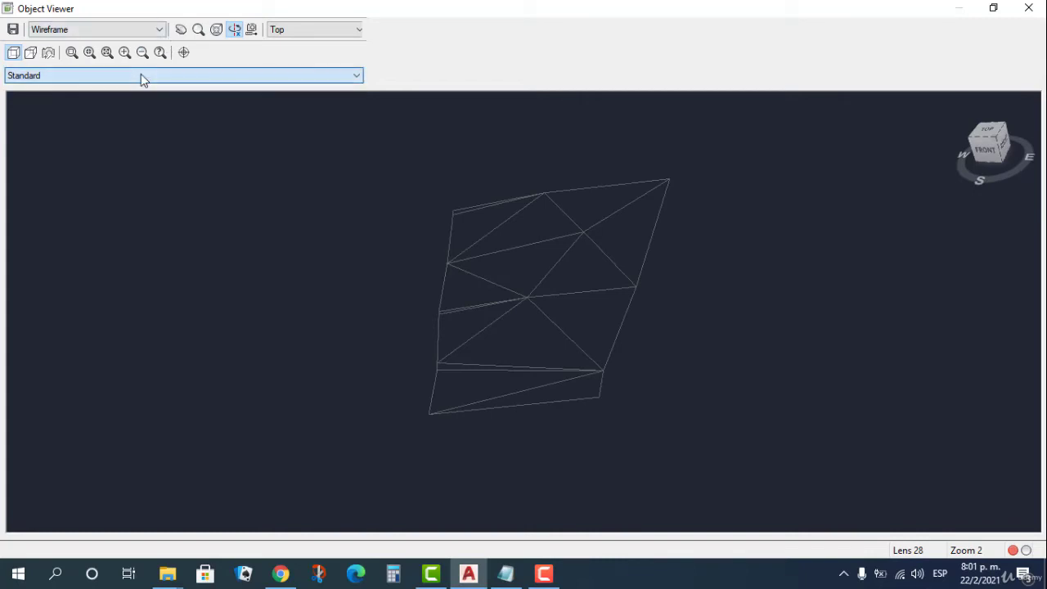
# - Examine the surface from the Front view and in the X-Ray style while orbiting, and close the Object Viewer
pyautogui.click(299, 30)
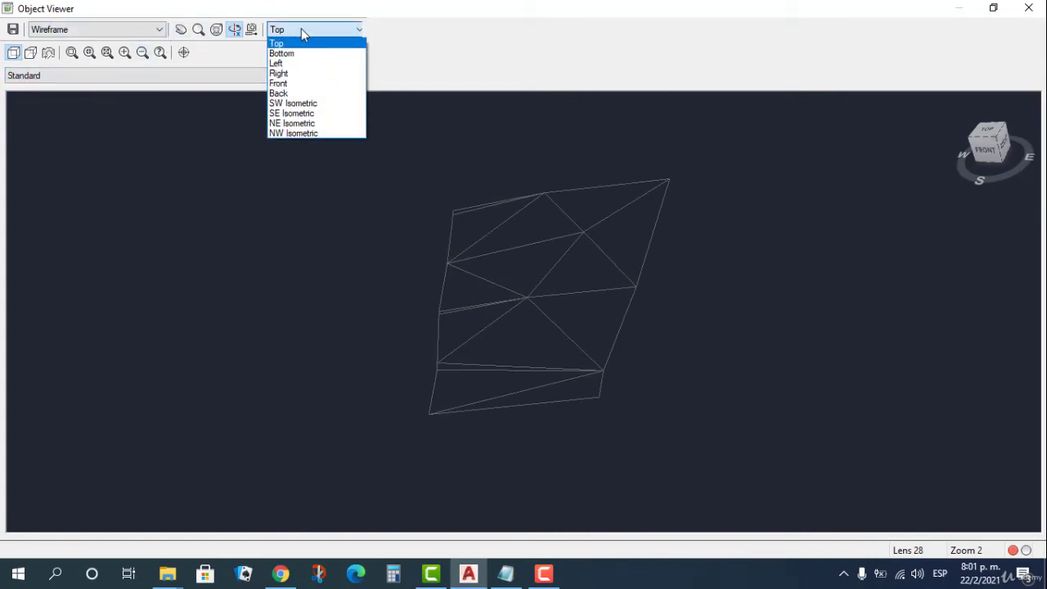
pyautogui.click(295, 84)
pyautogui.moveTo(536, 320); pyautogui.dragTo(409, 188)
pyautogui.click(71, 30)
pyautogui.click(81, 144)
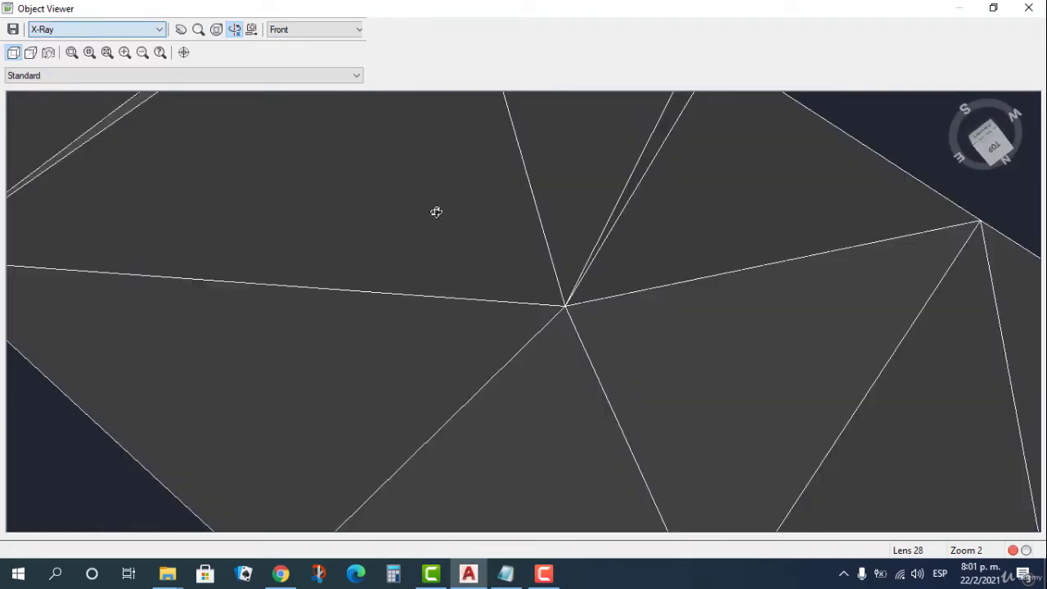
pyautogui.scroll(-8, 464, 236)
pyautogui.moveTo(521, 363)
pyautogui.mouseDown()
pyautogui.moveTo(689, 308)
pyautogui.moveTo(358, 232)
pyautogui.moveTo(631, 218)
pyautogui.mouseUp()
pyautogui.click(1029, 9)
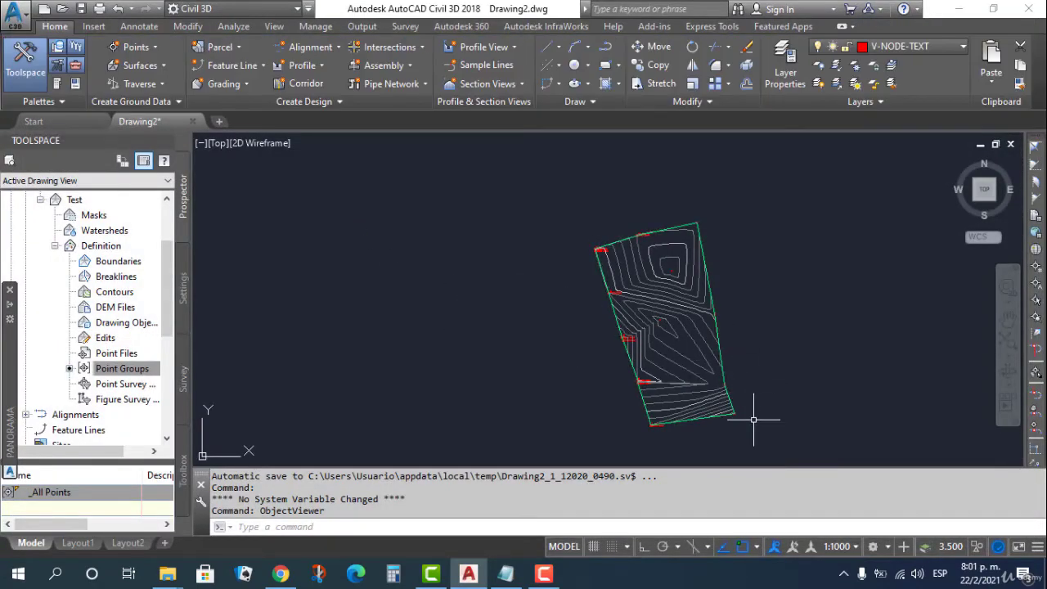
# - Edit the current surface style from the Test surface's properties and set its contour smoothing slightly above the middle of the range
pyautogui.scroll(3, 697, 282)
pyautogui.scroll(-3, 698, 282)
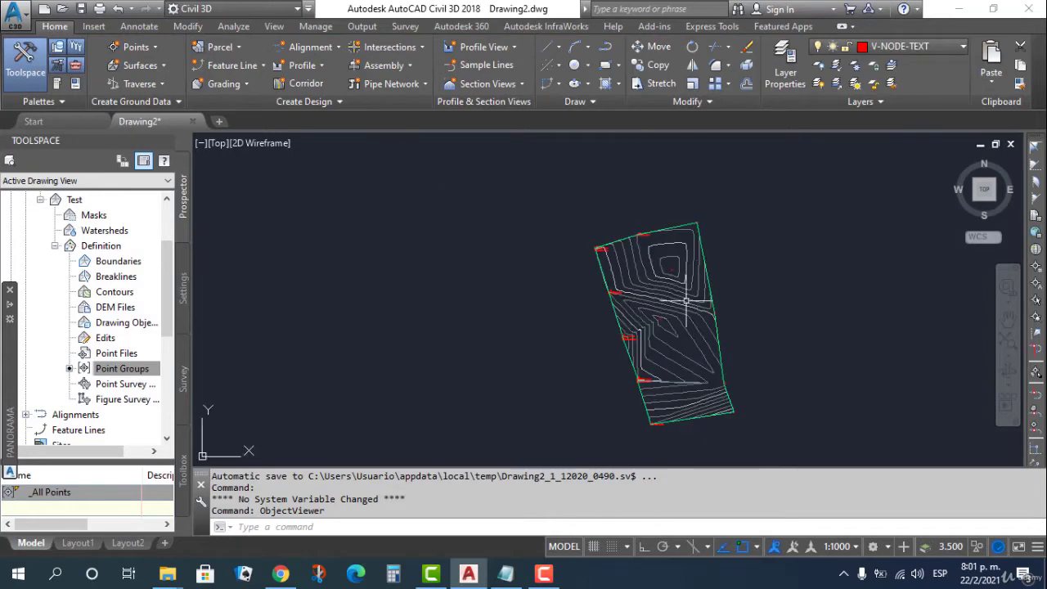
pyautogui.click(654, 295)
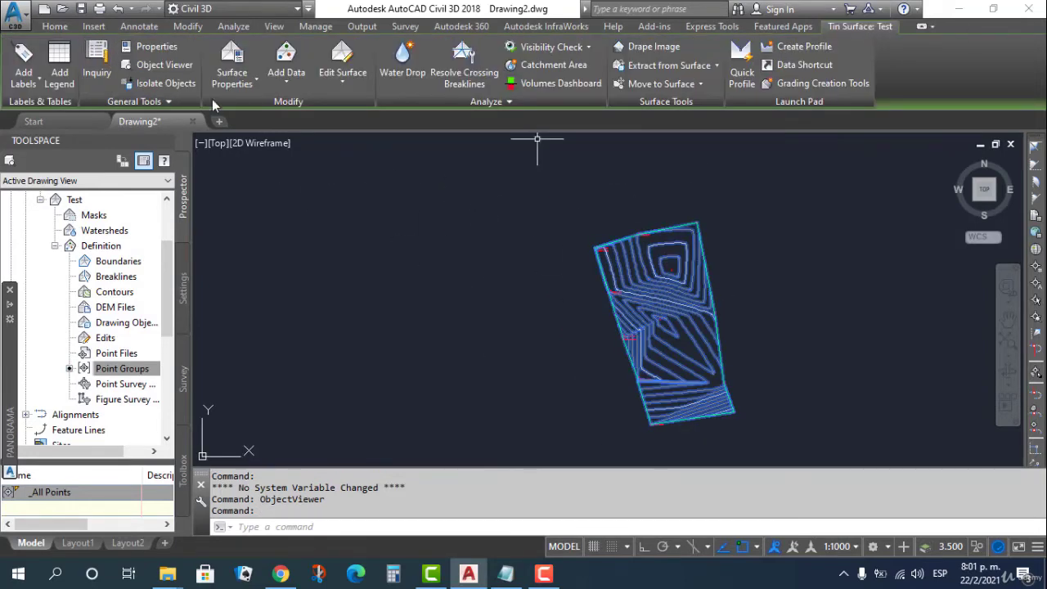
pyautogui.click(229, 83)
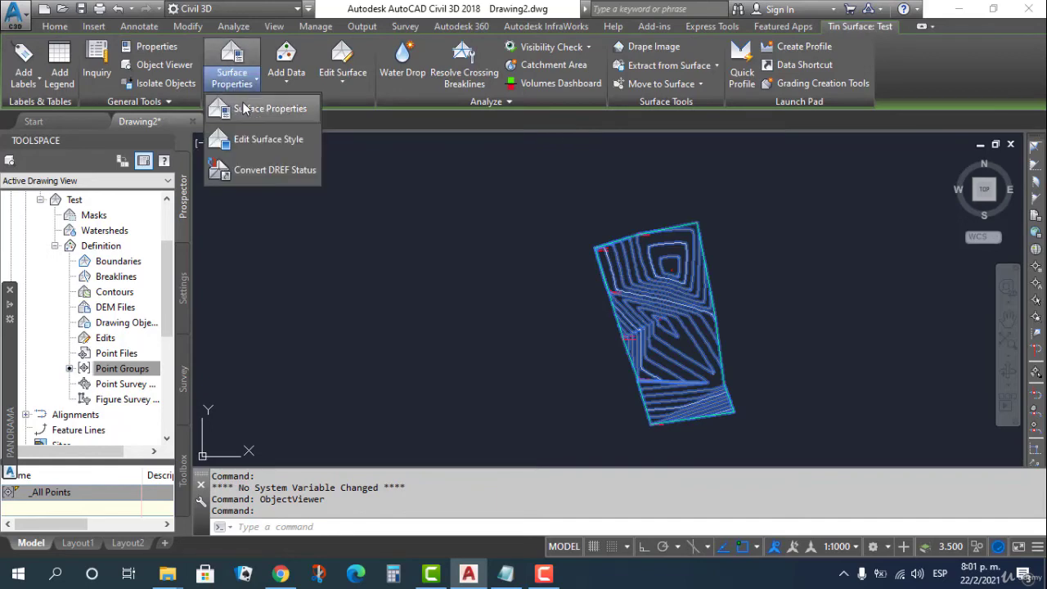
pyautogui.click(254, 109)
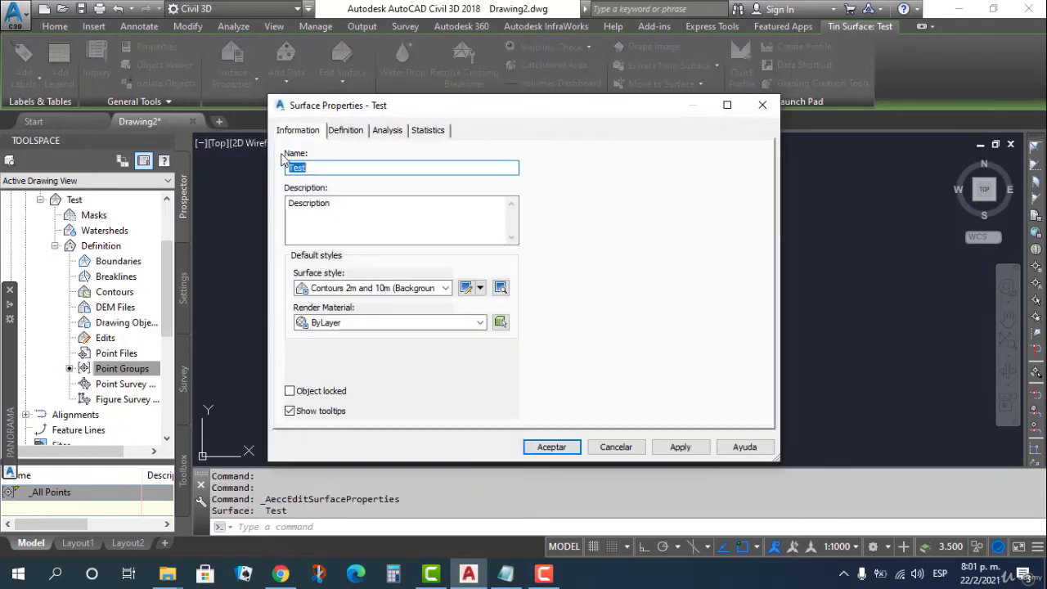
pyautogui.click(480, 288)
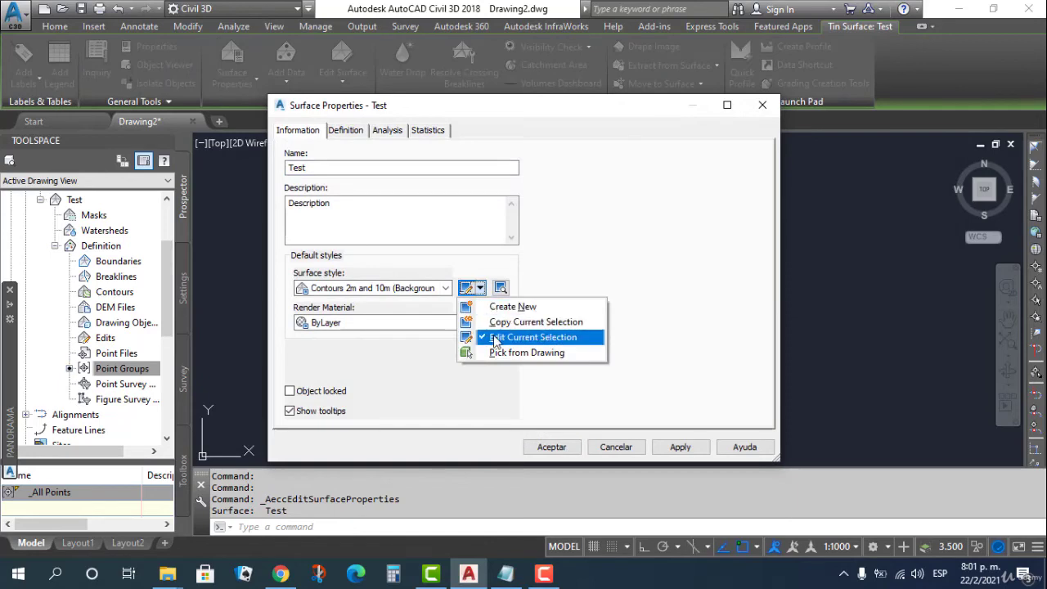
pyautogui.click(495, 340)
pyautogui.click(439, 171)
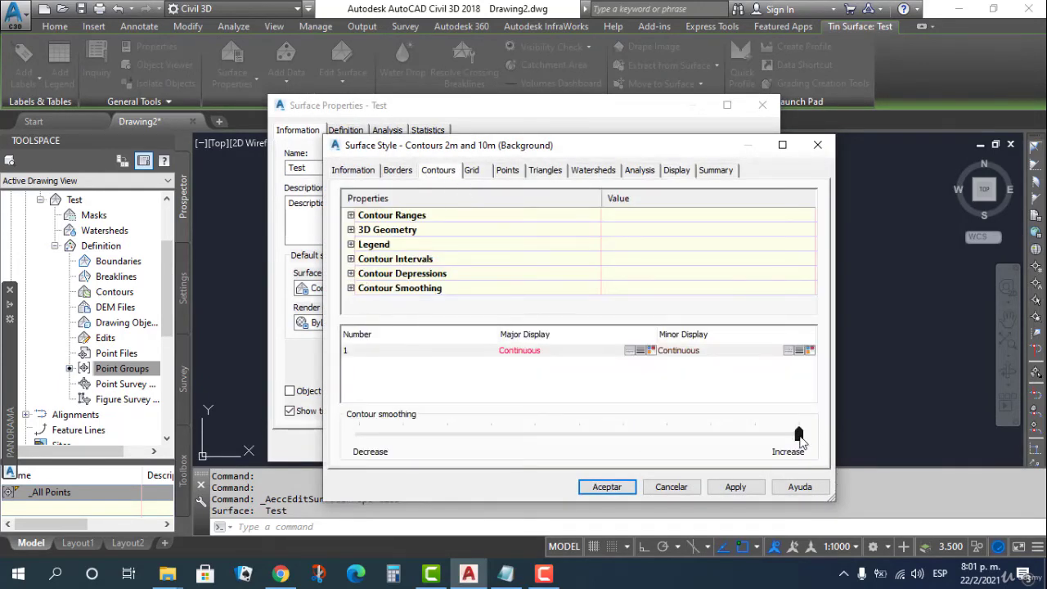
pyautogui.moveTo(661, 441); pyautogui.dragTo(635, 446)
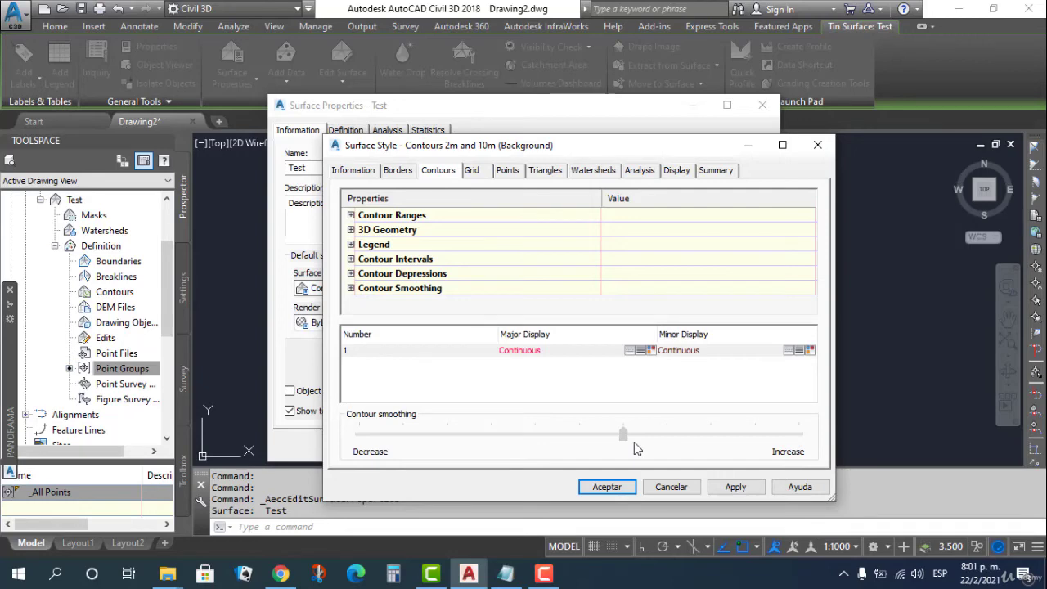
# - Set the minor contour interval of the surface style to 0.5 m
pyautogui.click(351, 259)
pyautogui.scroll(-1, 622, 252)
pyautogui.click(636, 250)
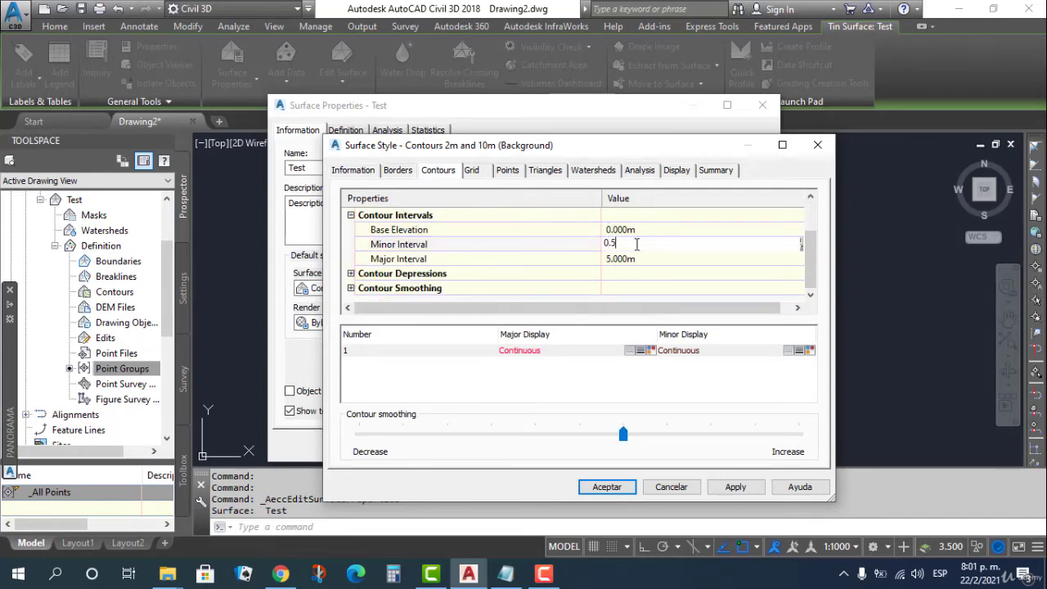
pyautogui.click(642, 279)
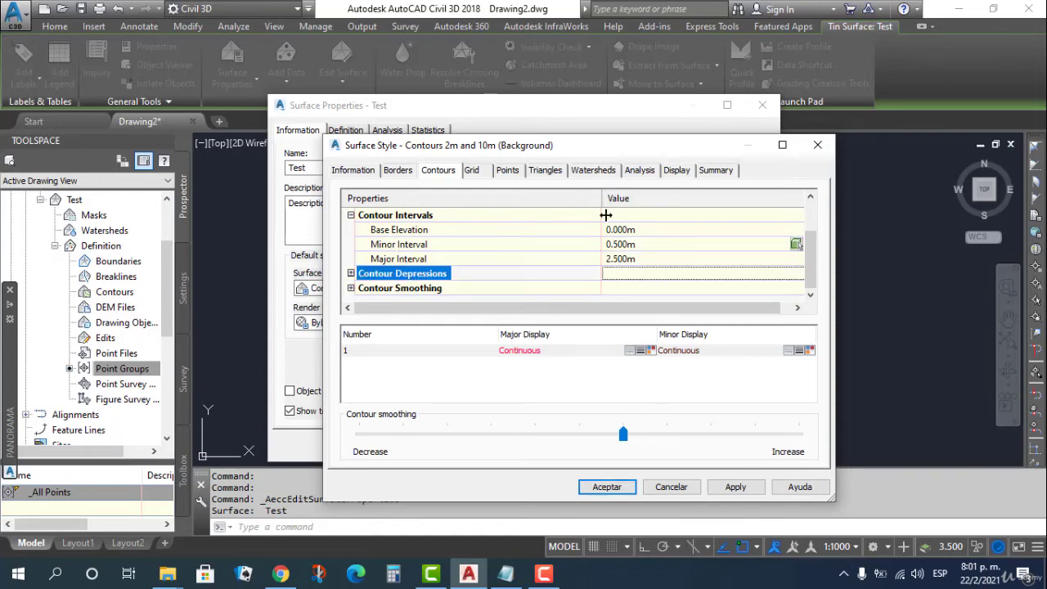
# - Hide the Border component and make the Triangles and Points components visible in the style's plan display
pyautogui.click(594, 170)
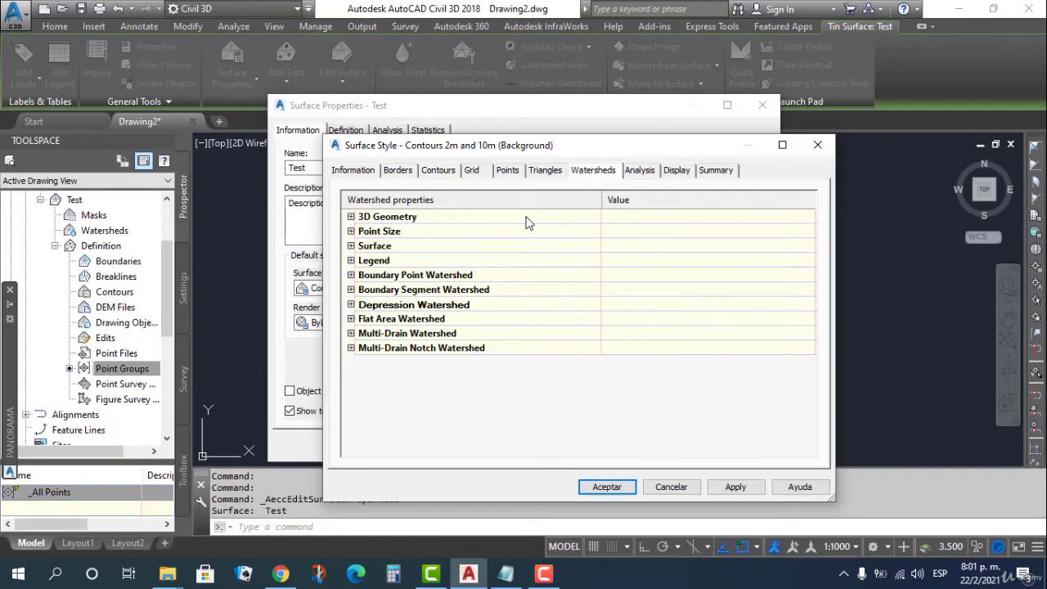
pyautogui.click(677, 170)
pyautogui.click(405, 285)
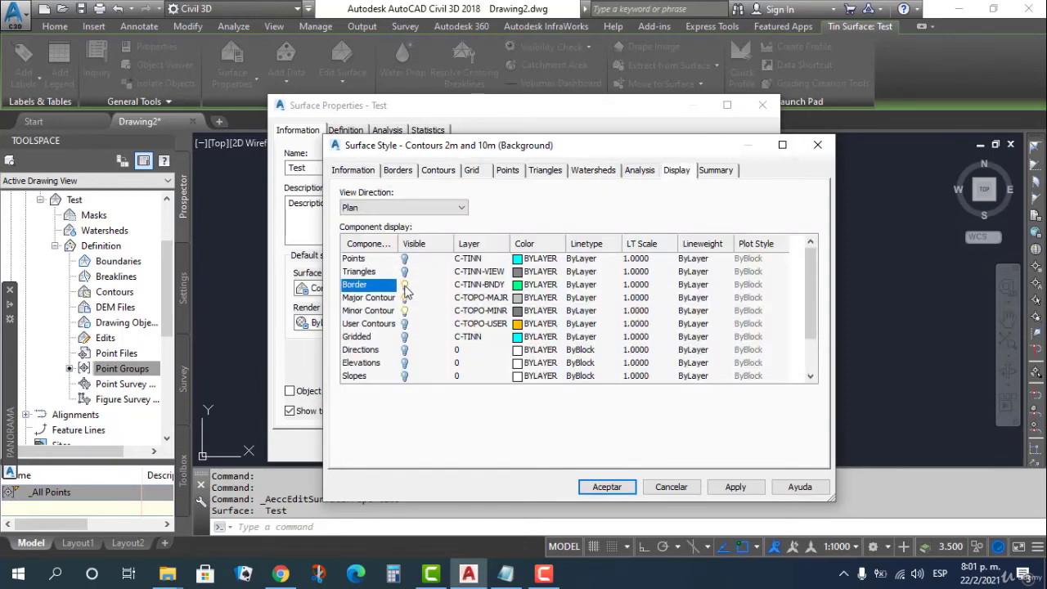
pyautogui.click(405, 272)
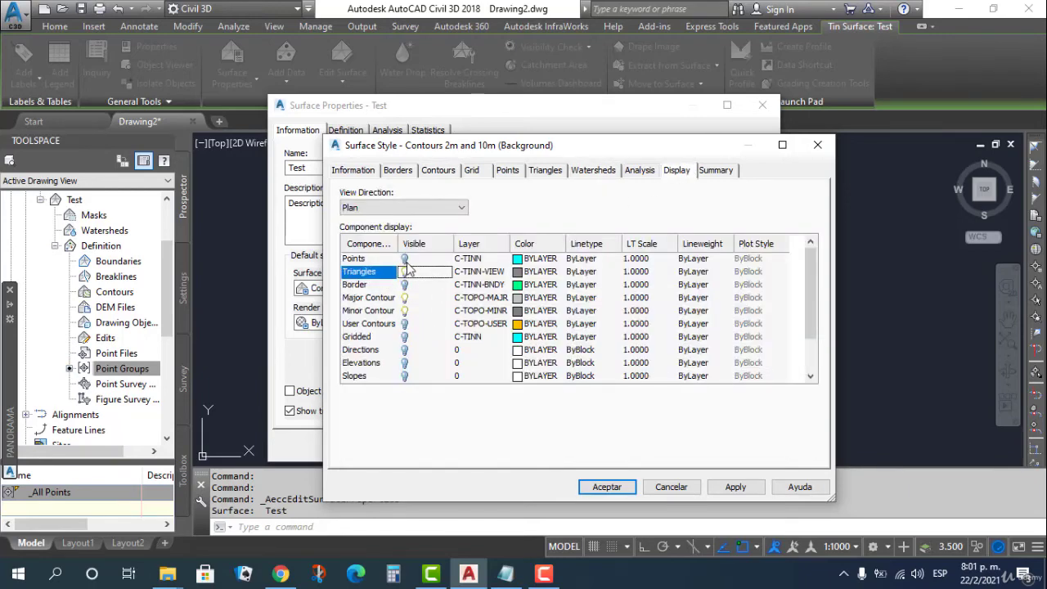
pyautogui.click(404, 259)
# - Set the Triangles component's colour to red and accept the surface style changes
pyautogui.click(519, 273)
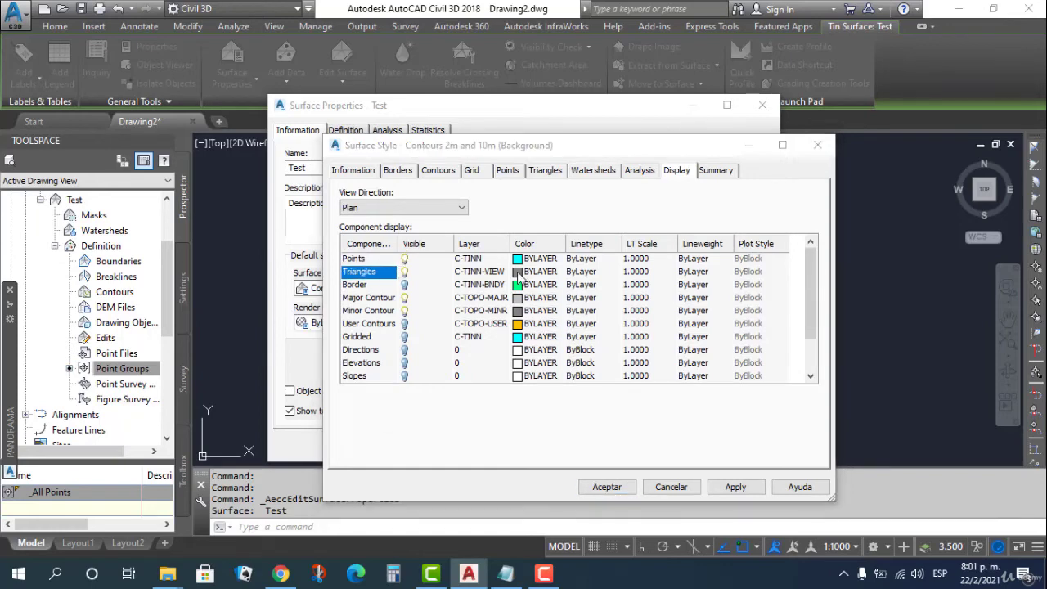
pyautogui.click(405, 320)
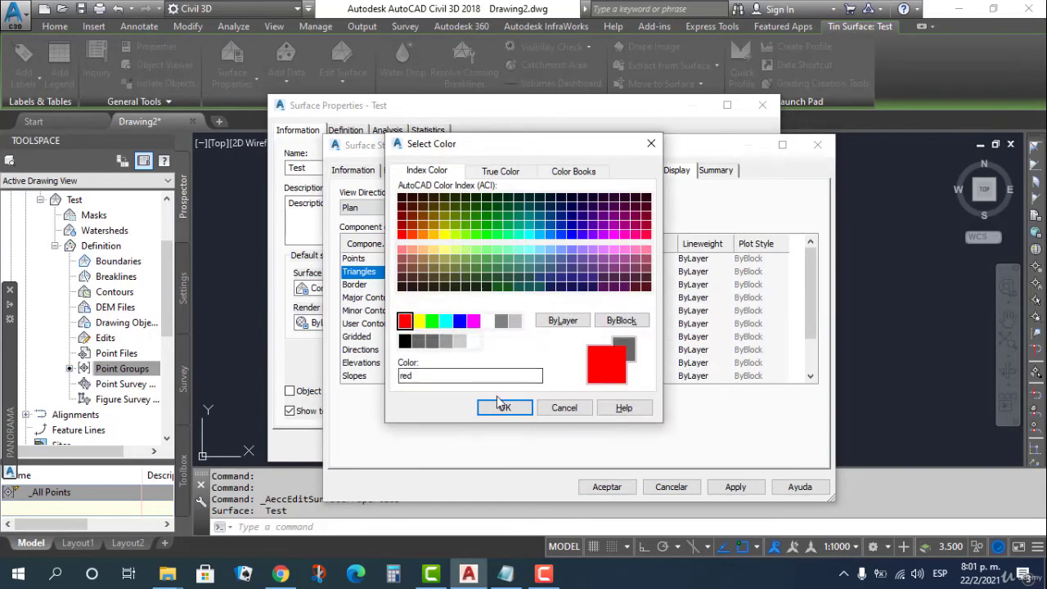
pyautogui.click(500, 407)
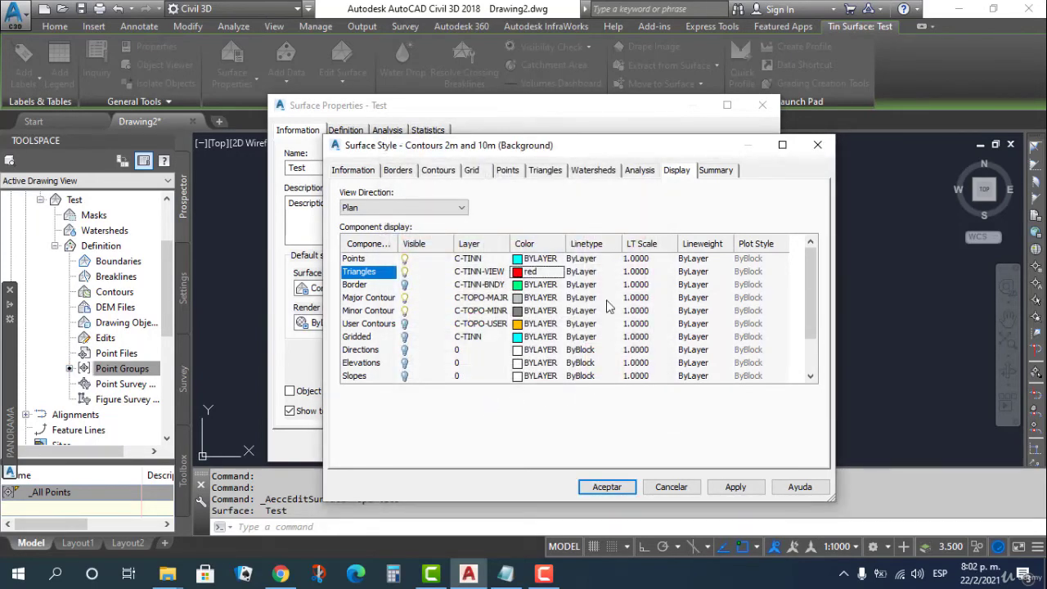
pyautogui.click(607, 487)
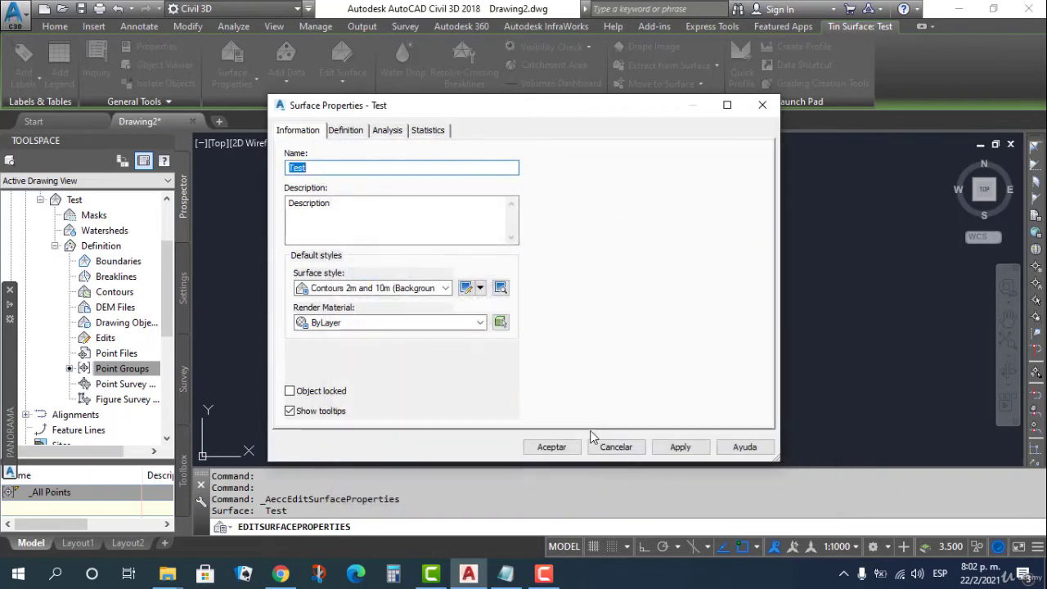
# - Accept the Test surface's properties, clear its selection and inspect the restyled triangles and contours
pyautogui.click(551, 447)
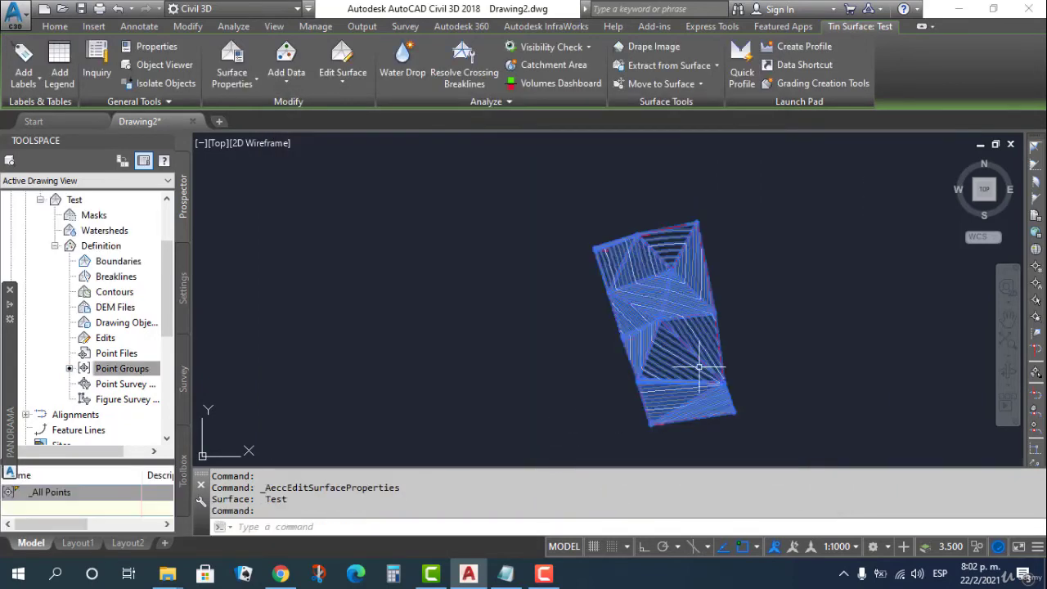
pyautogui.press('Escape')
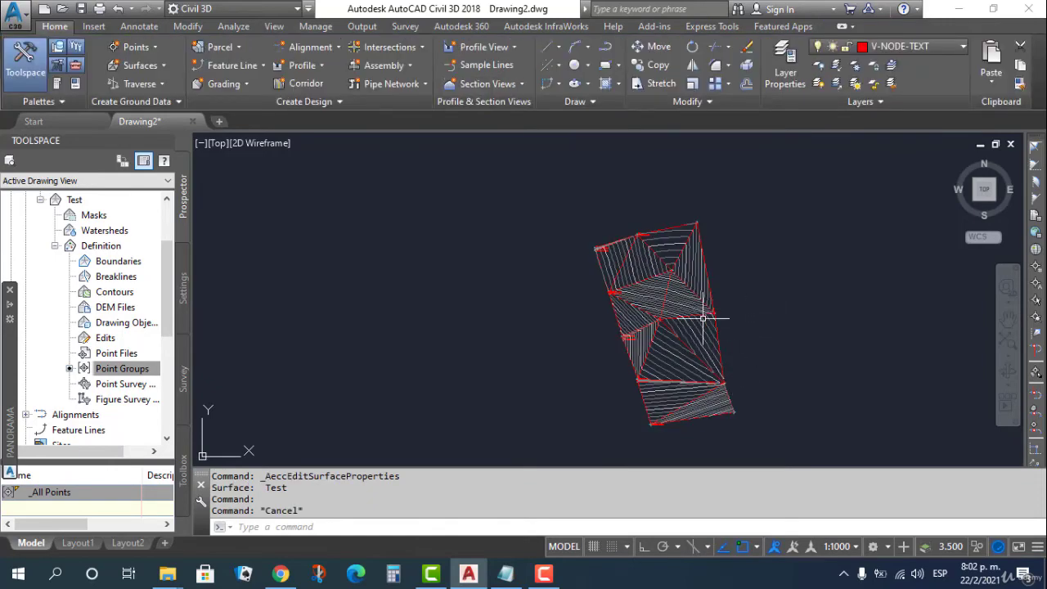
pyautogui.scroll(2, 657, 262)
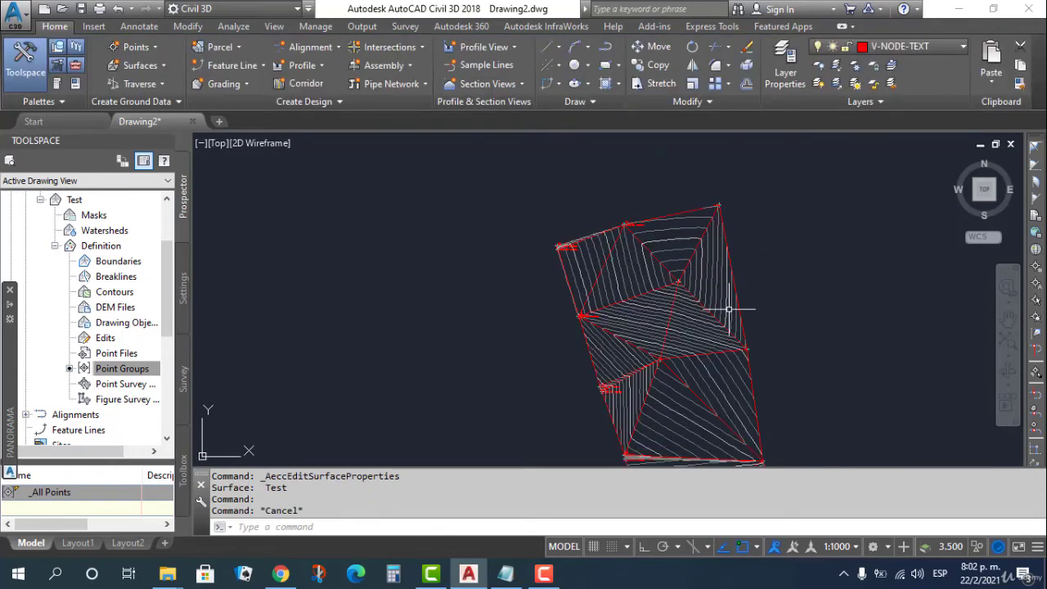
pyautogui.scroll(-2, 687, 319)
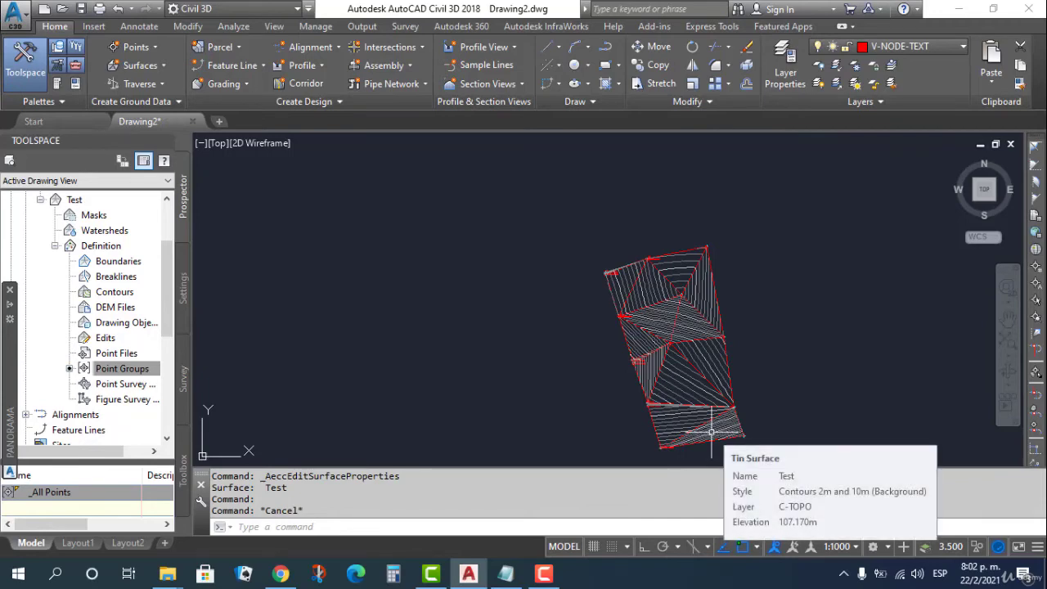
# - Delete the triangulation line linking the two interior points of the Test surface
pyautogui.click(676, 320)
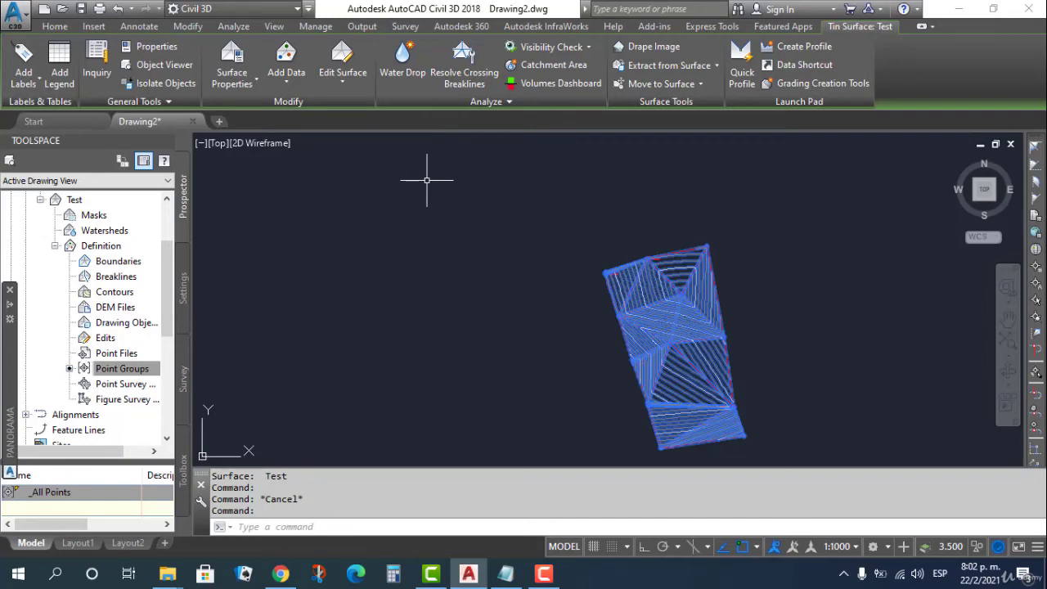
pyautogui.click(335, 76)
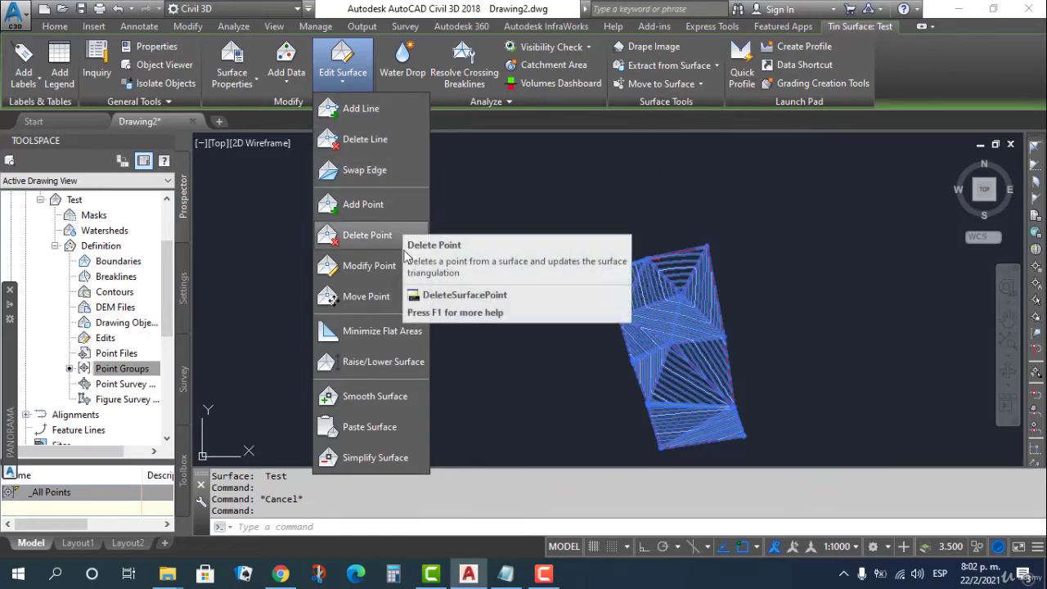
pyautogui.click(365, 139)
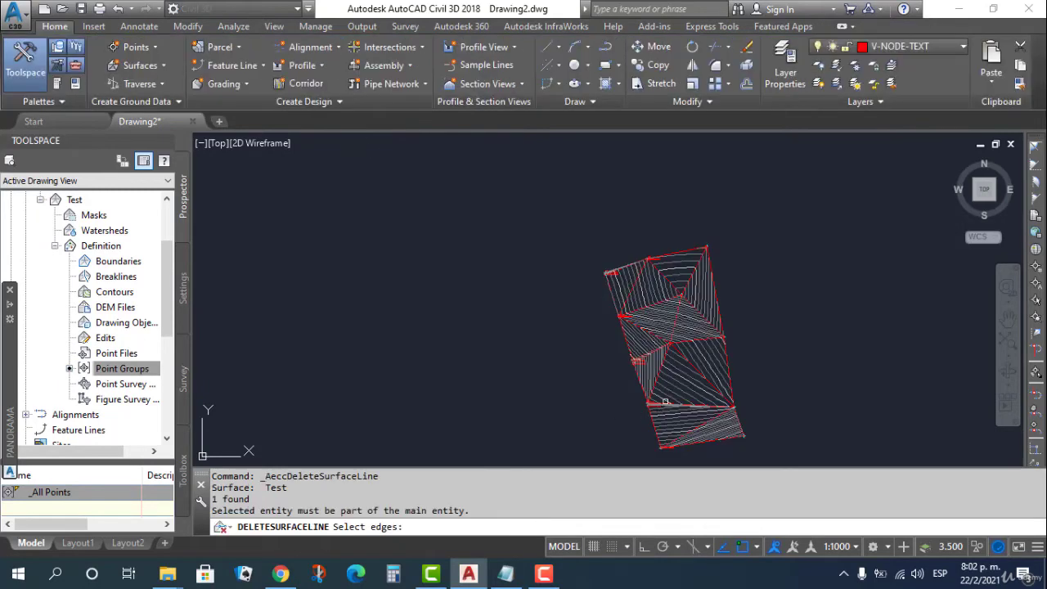
pyautogui.click(694, 369)
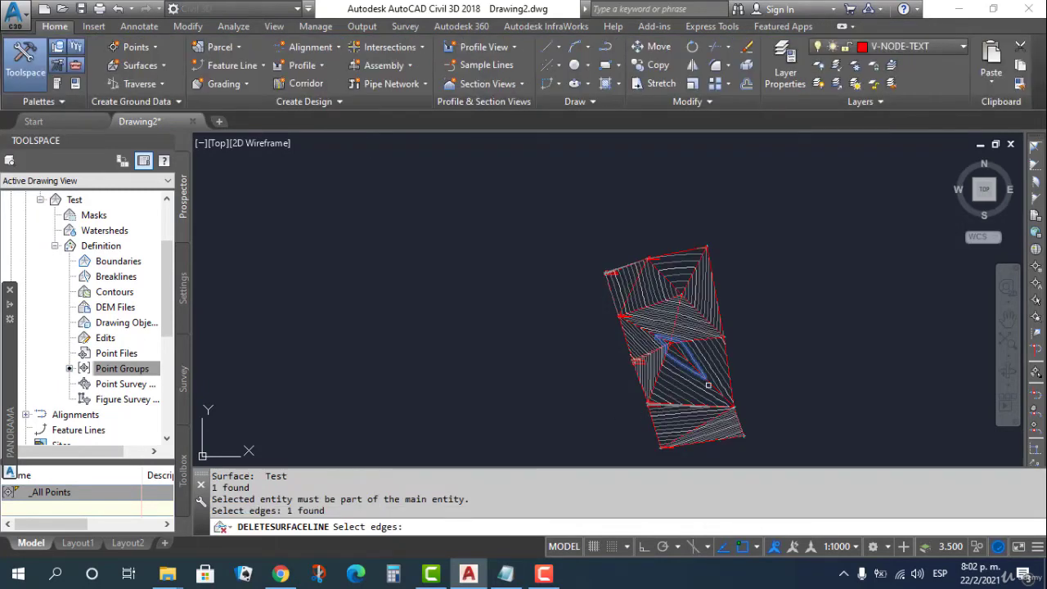
pyautogui.click(711, 382)
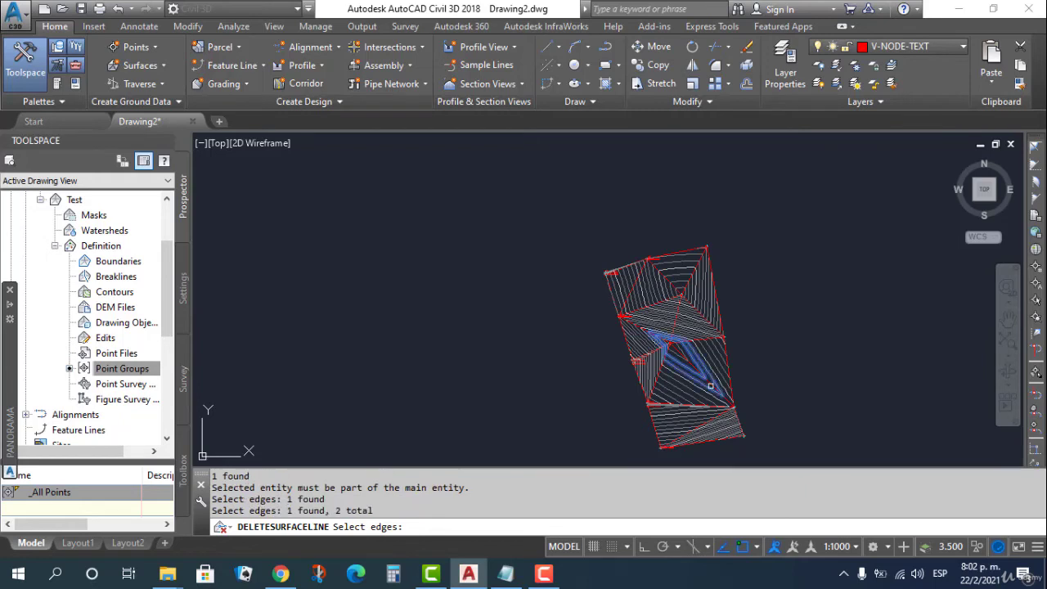
pyautogui.click(711, 385)
pyautogui.click(677, 317)
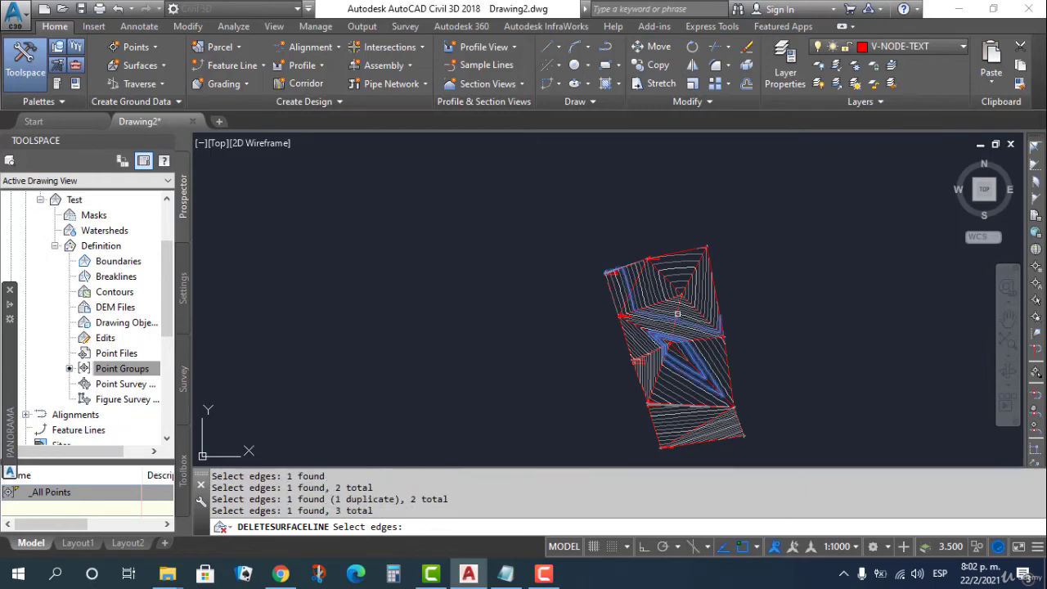
pyautogui.click(677, 314)
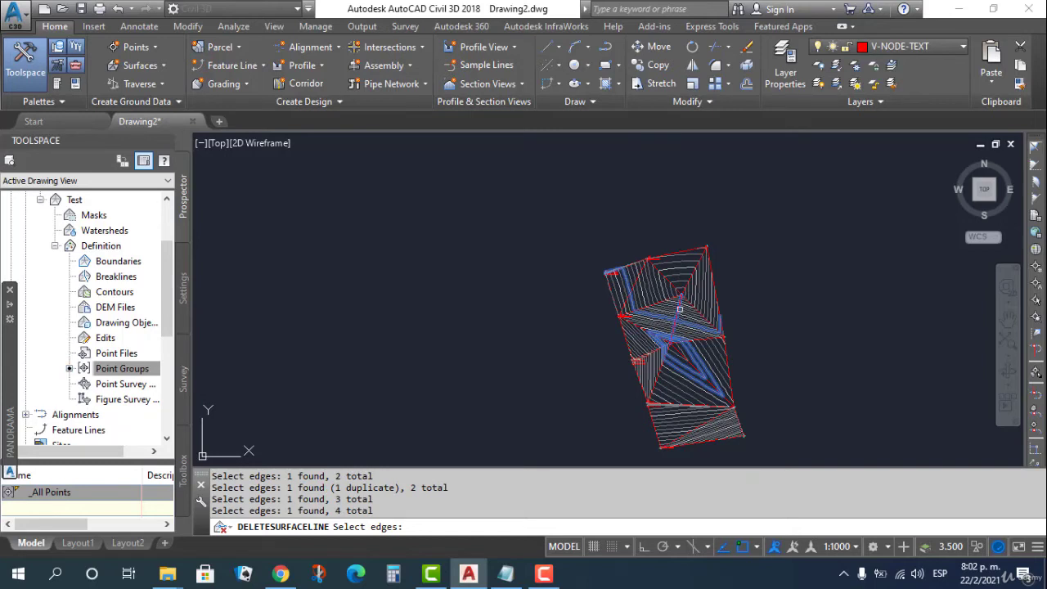
pyautogui.press('Return')
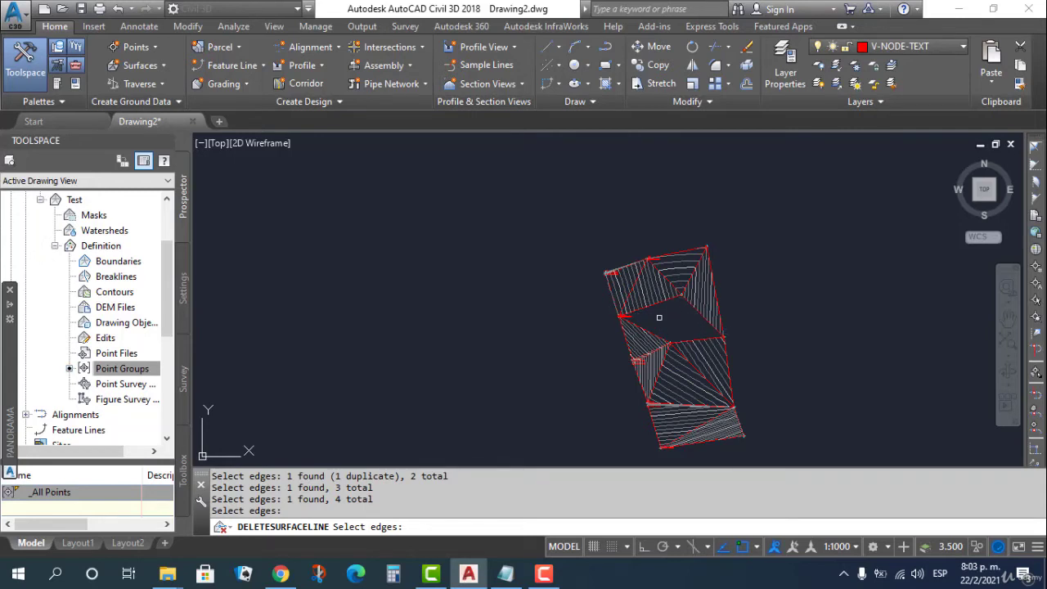
# - Delete the triangulation line along the hole's northwest side, and undo the surface line deletions
pyautogui.click(657, 335)
pyautogui.click(649, 332)
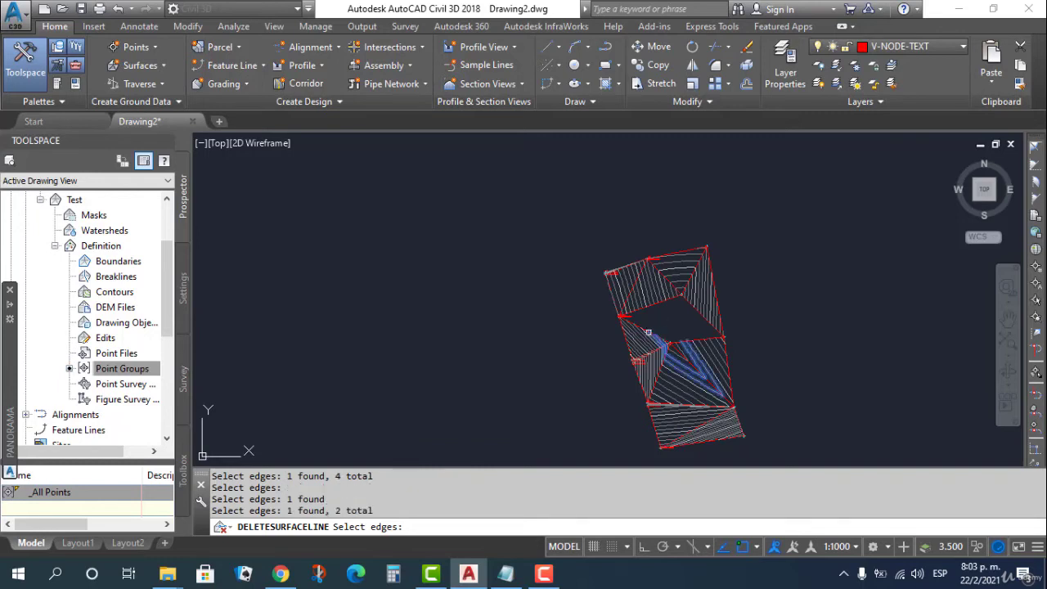
pyautogui.click(641, 328)
pyautogui.click(638, 325)
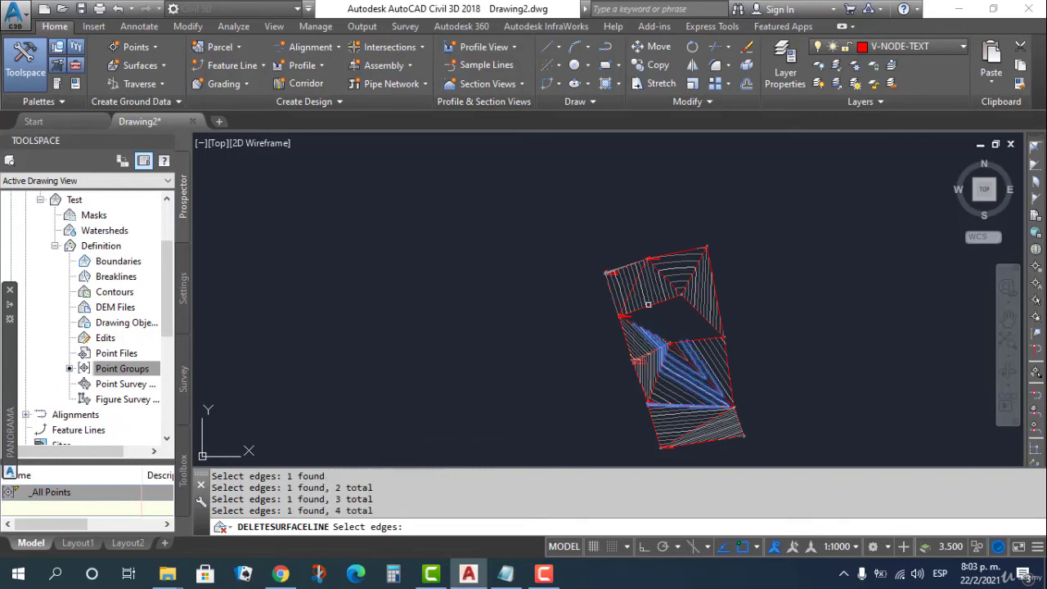
pyautogui.click(648, 304)
pyautogui.press('Return')
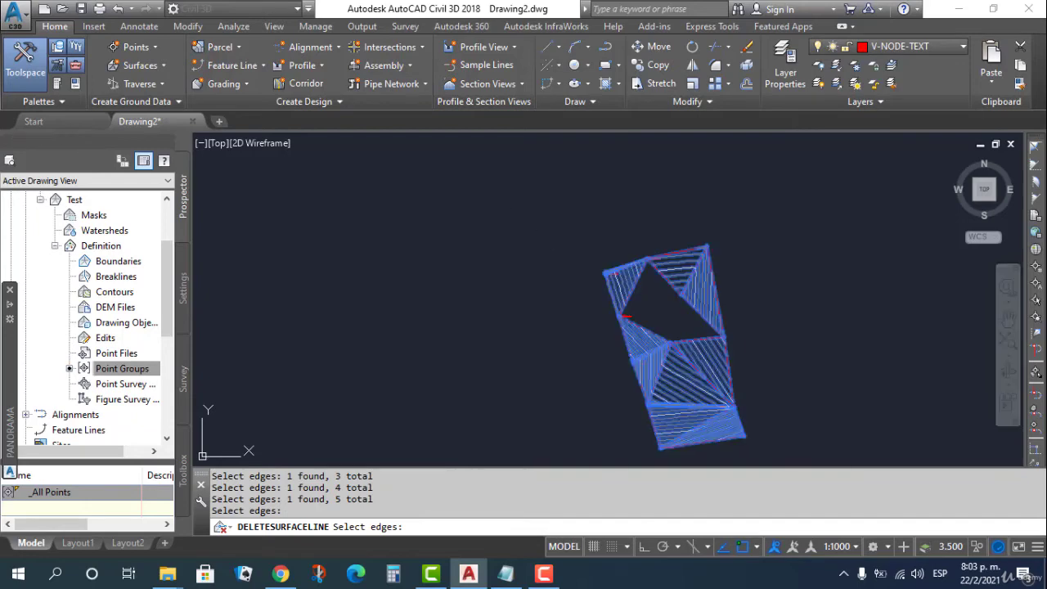
pyautogui.hotkey('ctrl', 'z')
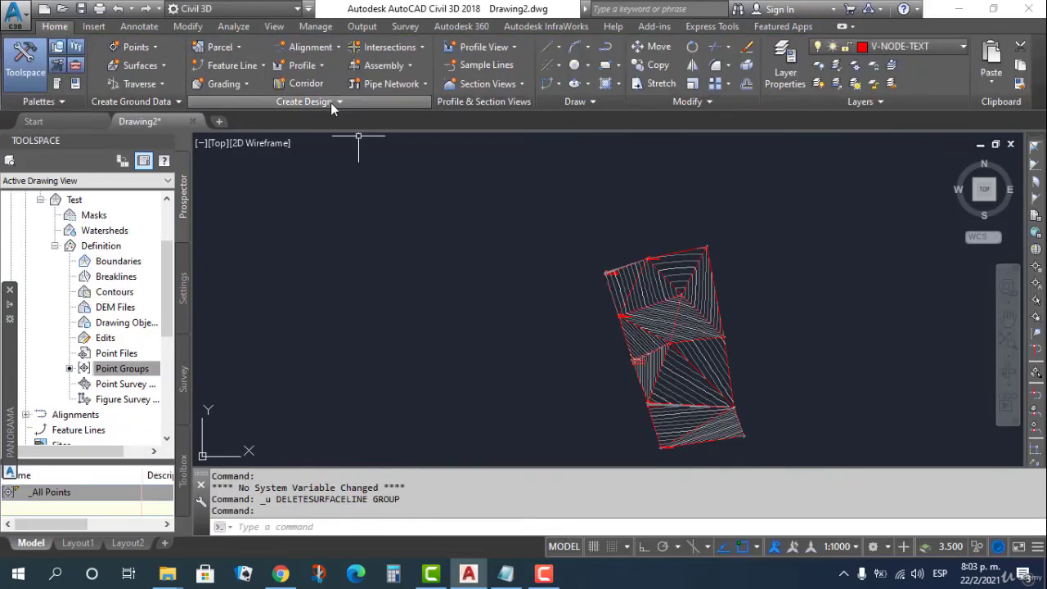
# - Delete the interior surface point near the middle of the Test surface
pyautogui.click(708, 344)
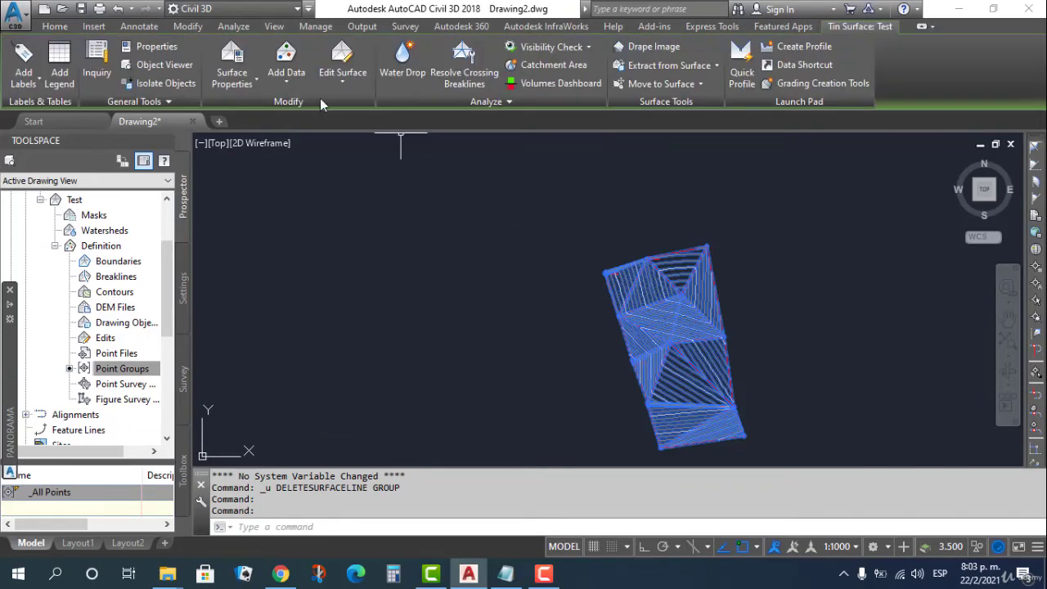
pyautogui.click(343, 77)
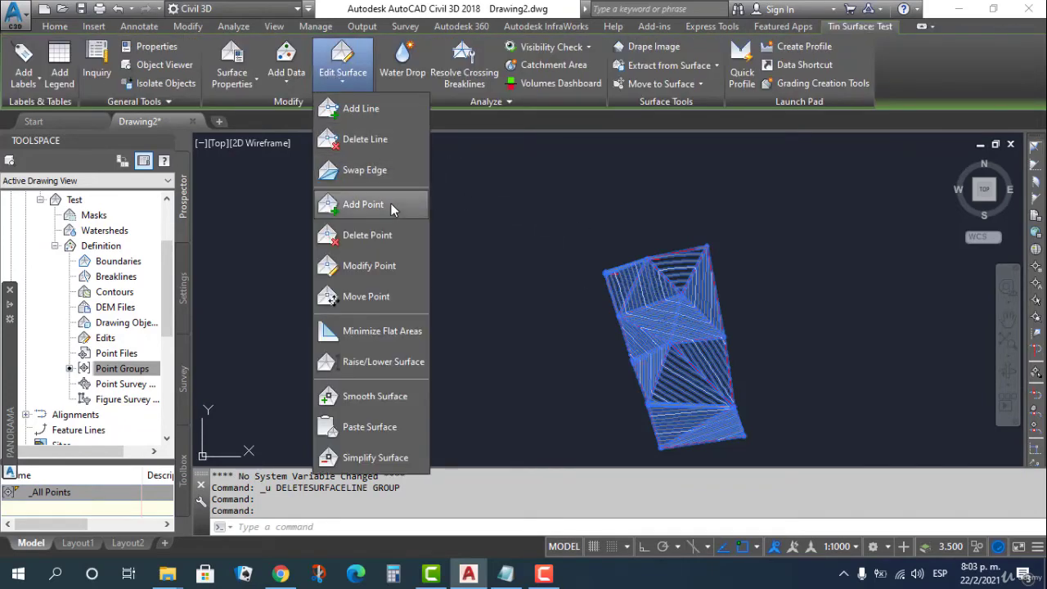
pyautogui.click(367, 235)
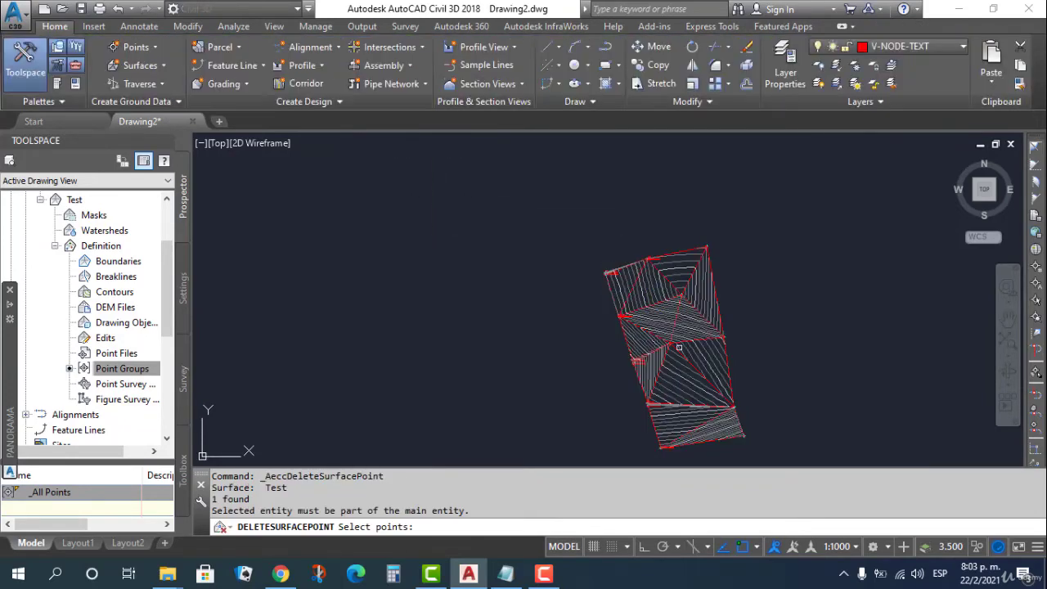
pyautogui.click(673, 346)
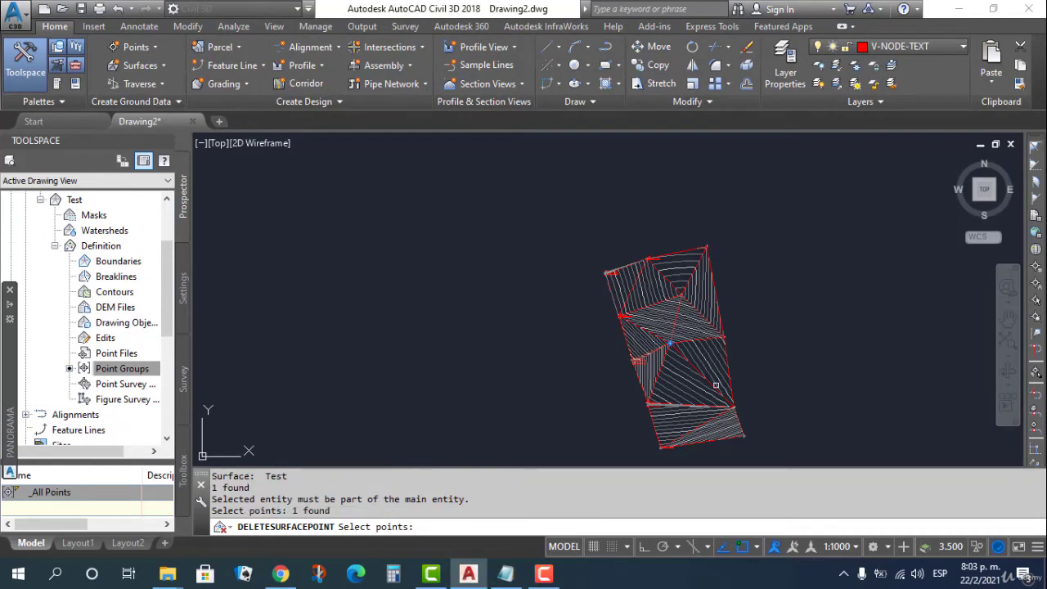
pyautogui.press('Return')
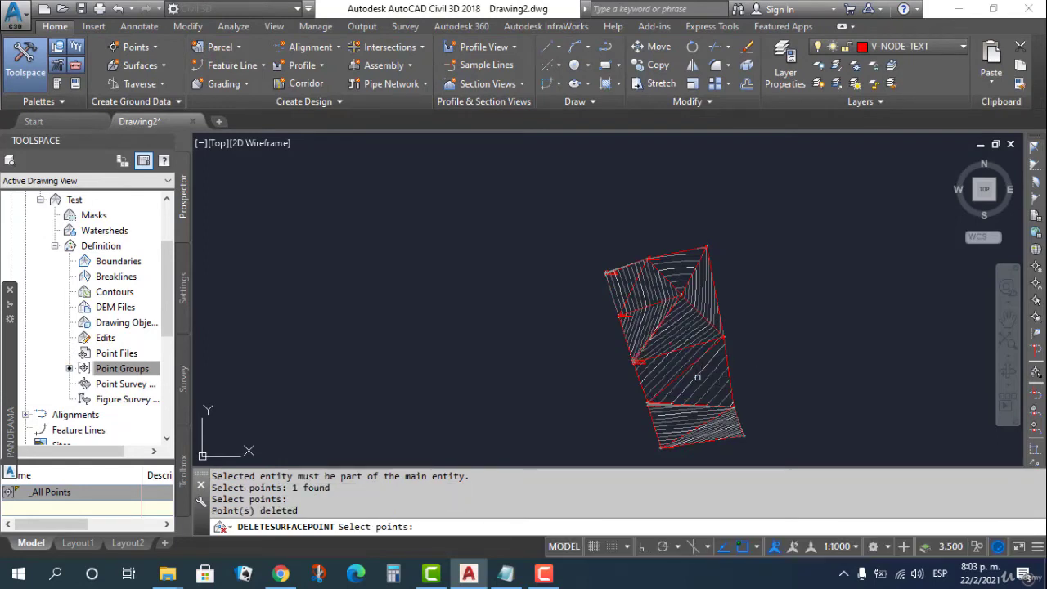
# - Delete the northern interior point and the middle point on the north edge, and undo the surface point deletions
pyautogui.click(681, 296)
pyautogui.press('Return')
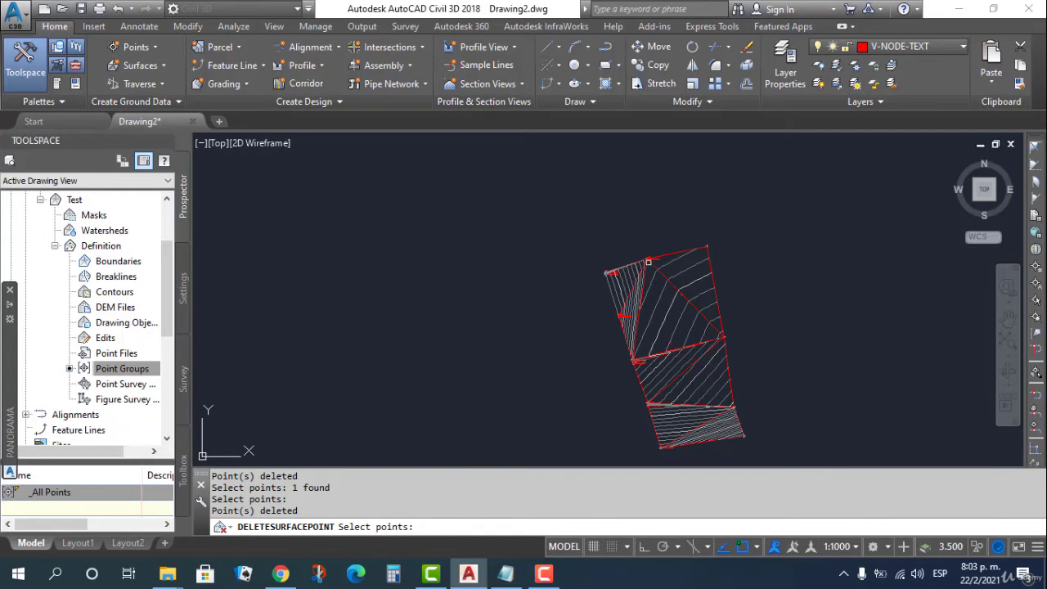
pyautogui.click(648, 261)
pyautogui.press('Return')
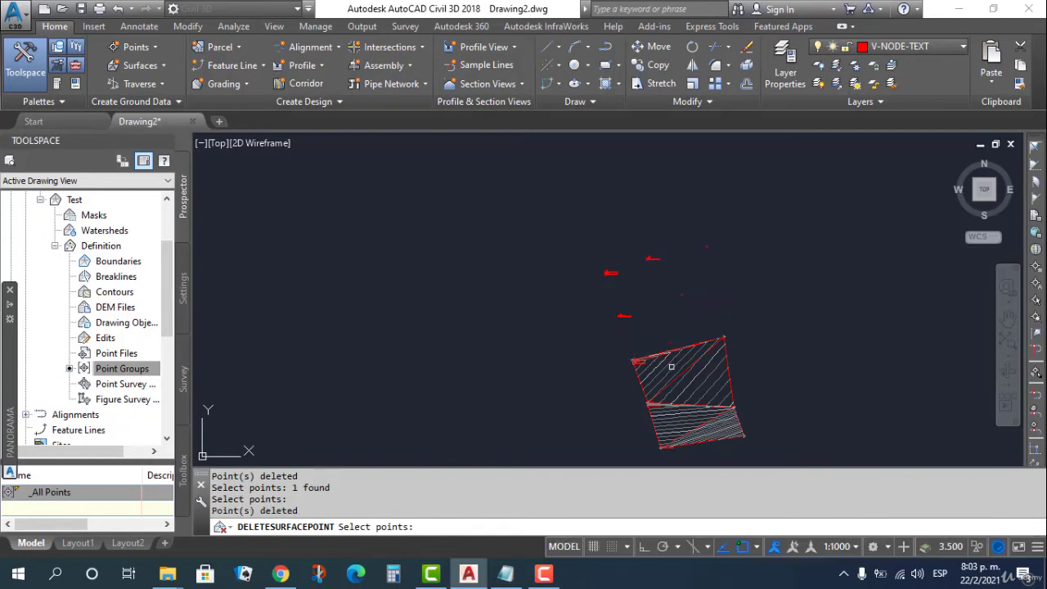
pyautogui.press('Escape')
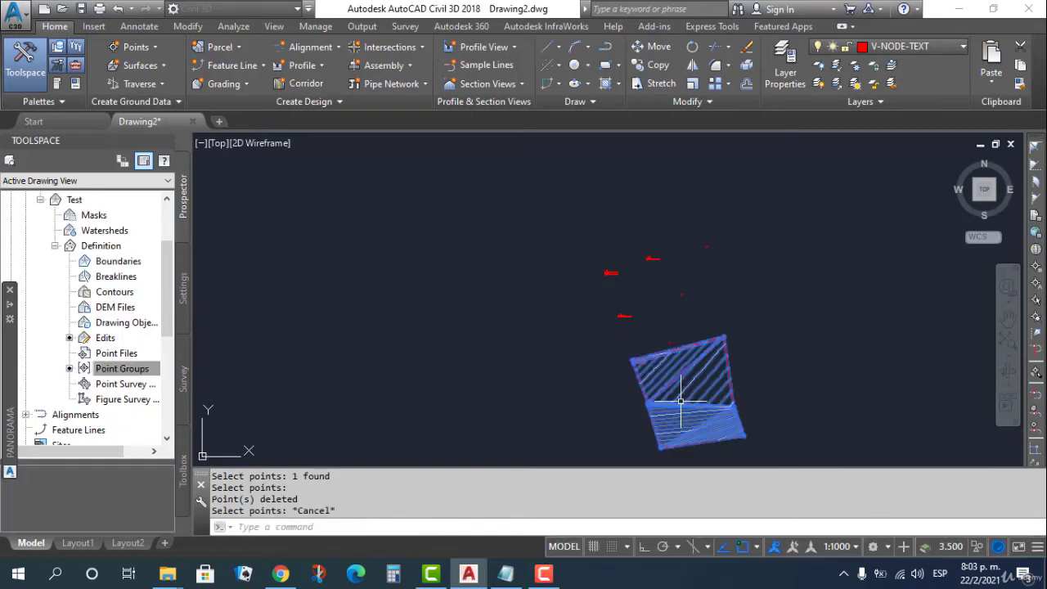
pyautogui.hotkey('ctrl', 'z')
pyautogui.hotkey('ctrl', 'z')
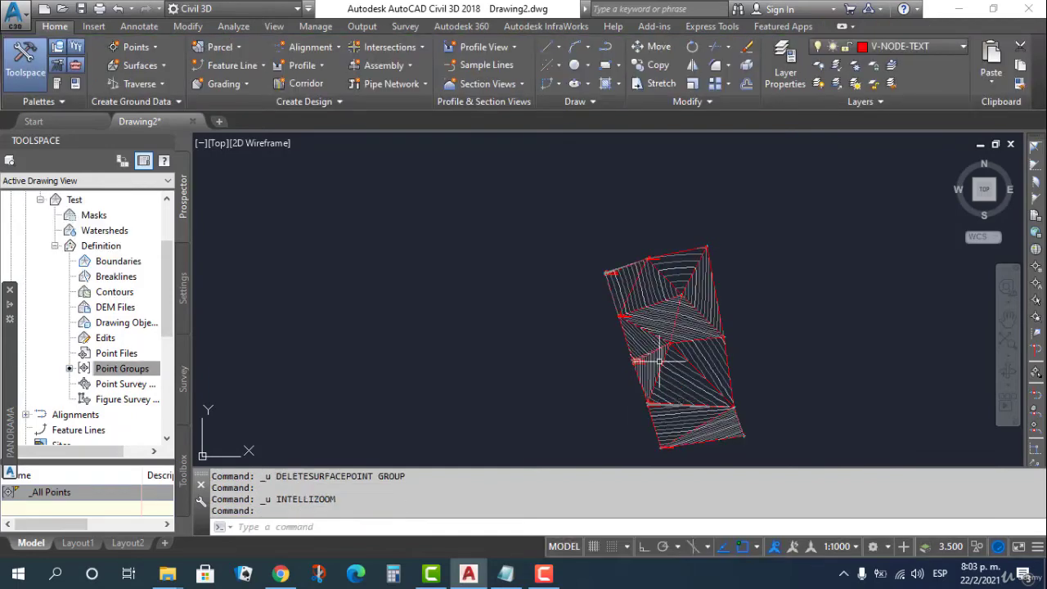
pyautogui.click(688, 310)
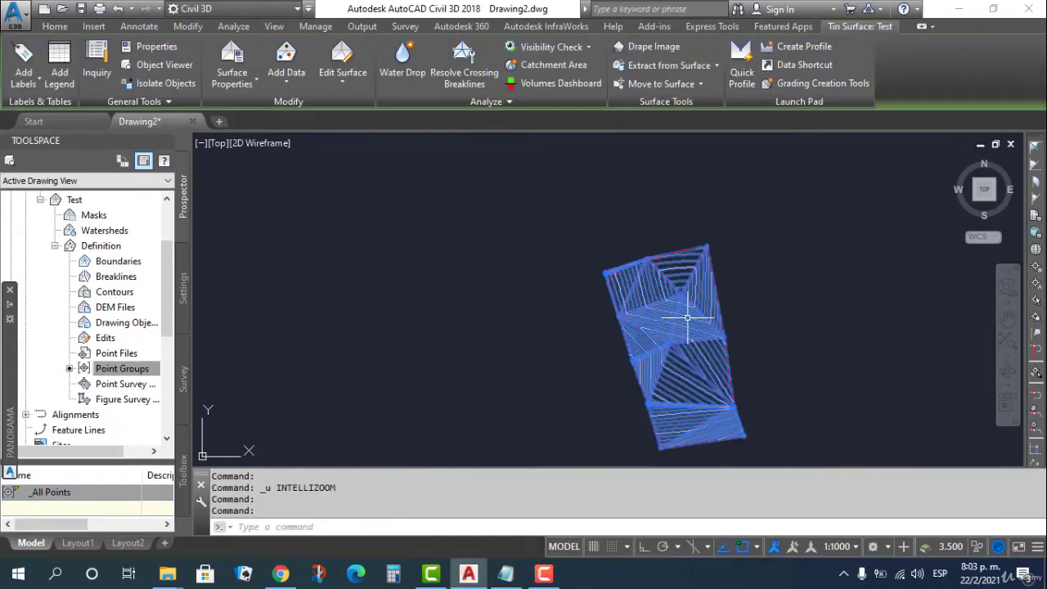
pyautogui.click(303, 74)
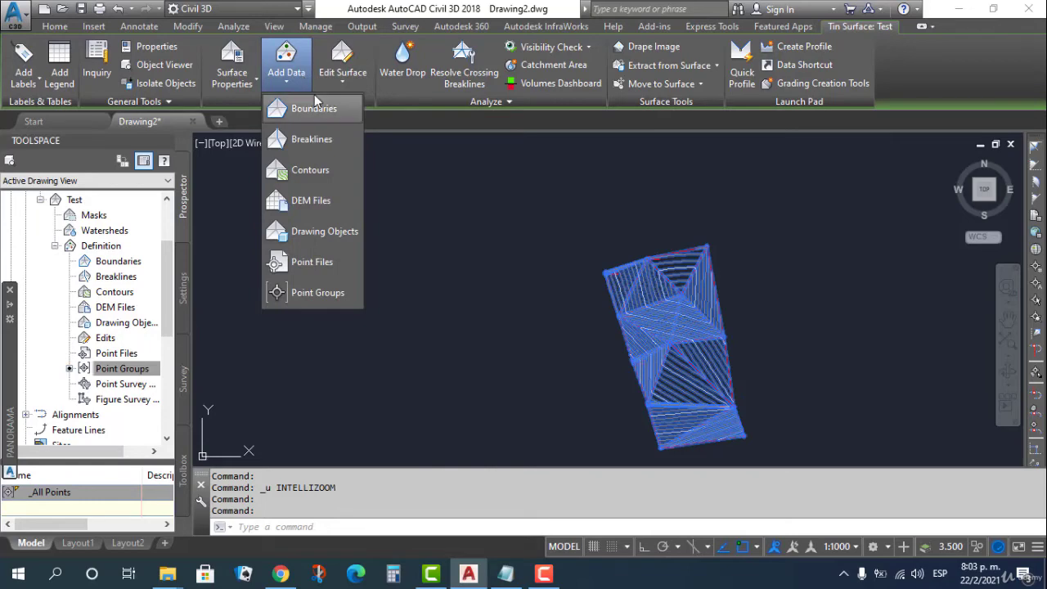
pyautogui.press('Escape')
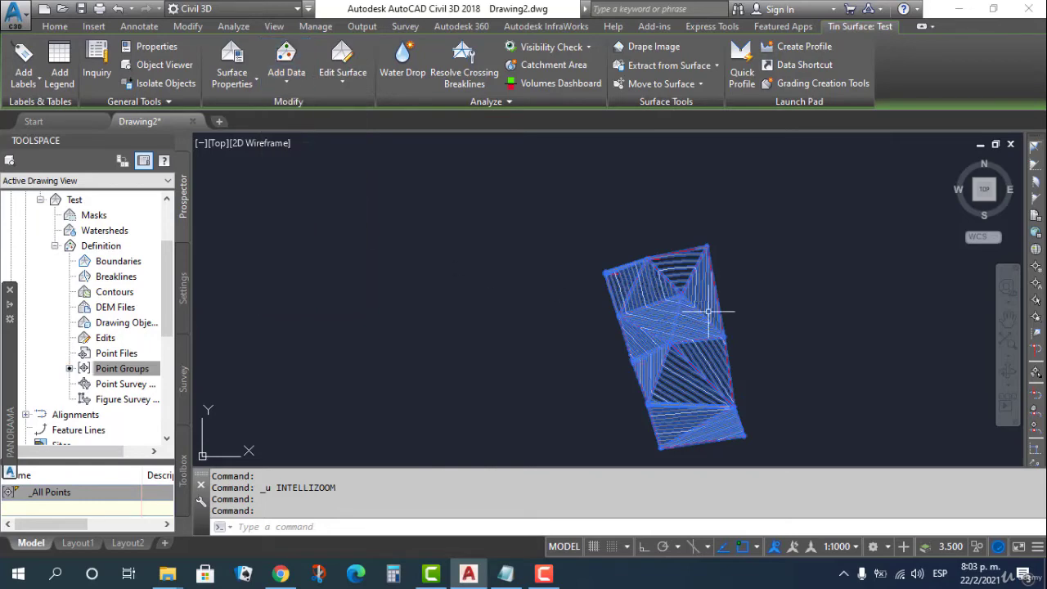
pyautogui.press('Escape')
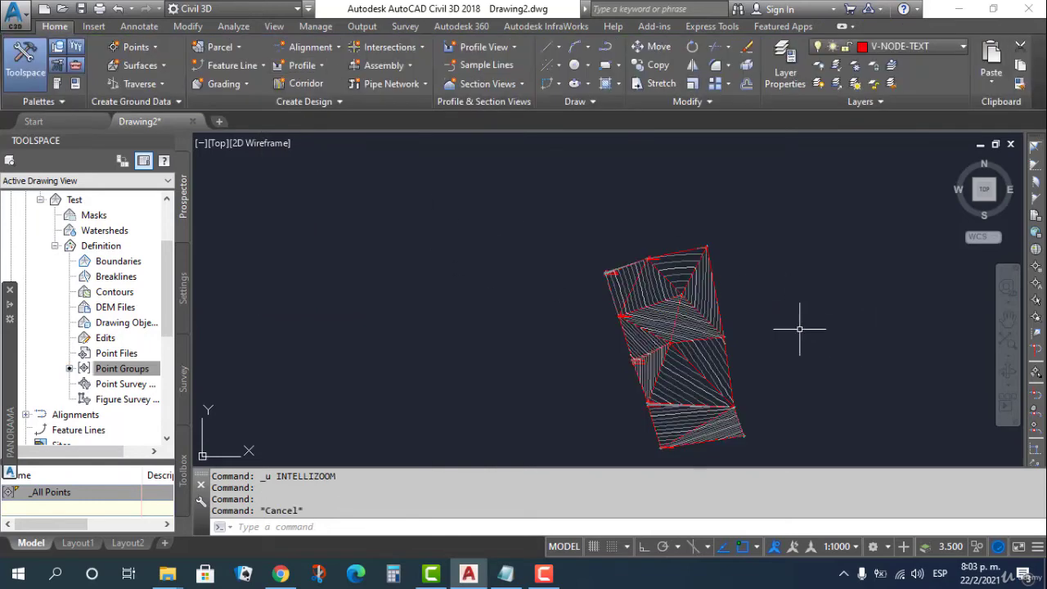
# - Add a surface point at elevation 120 inside the Test surface, southeast of its central interior point
pyautogui.click(697, 335)
pyautogui.click(343, 82)
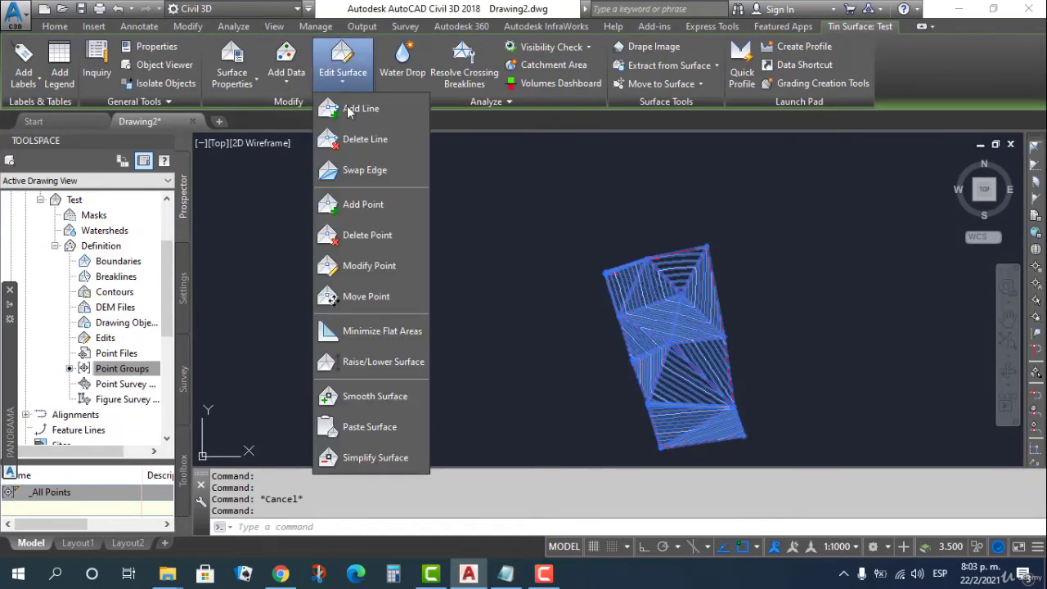
pyautogui.click(372, 209)
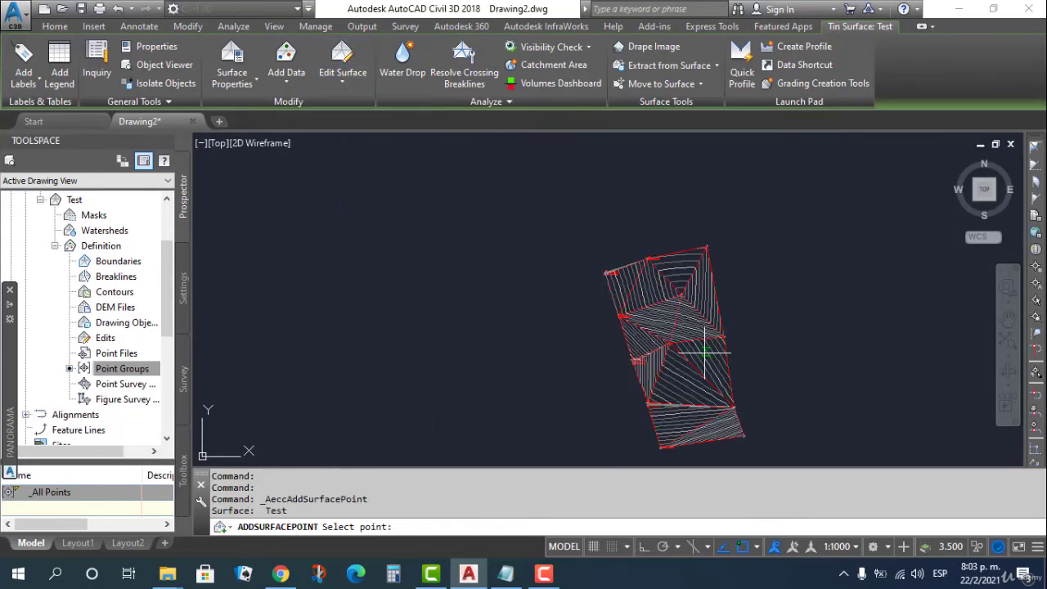
pyautogui.click(704, 350)
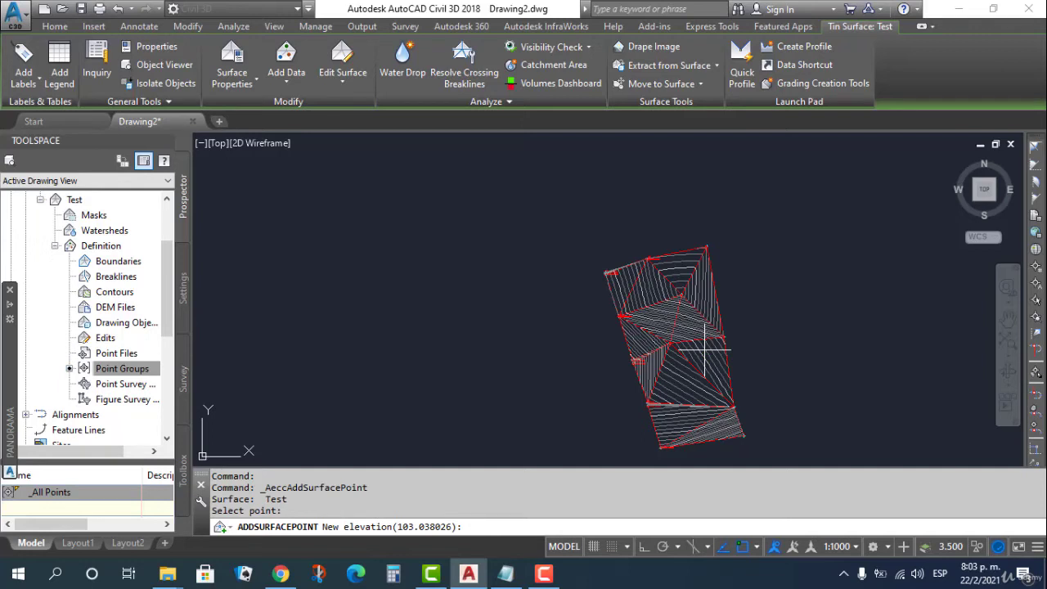
pyautogui.write('120')
pyautogui.press('Return')
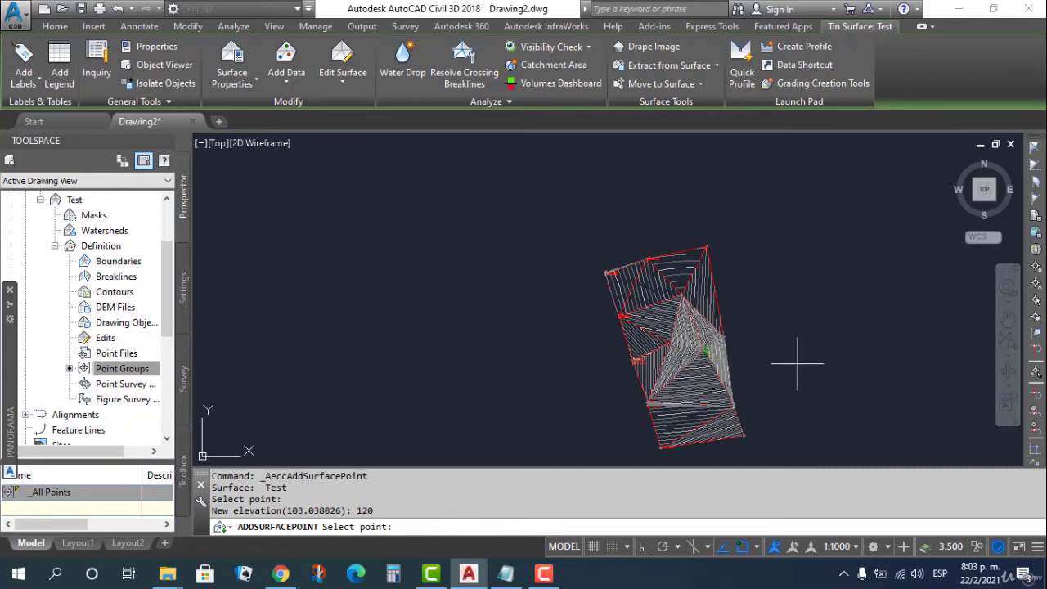
pyautogui.press('Escape')
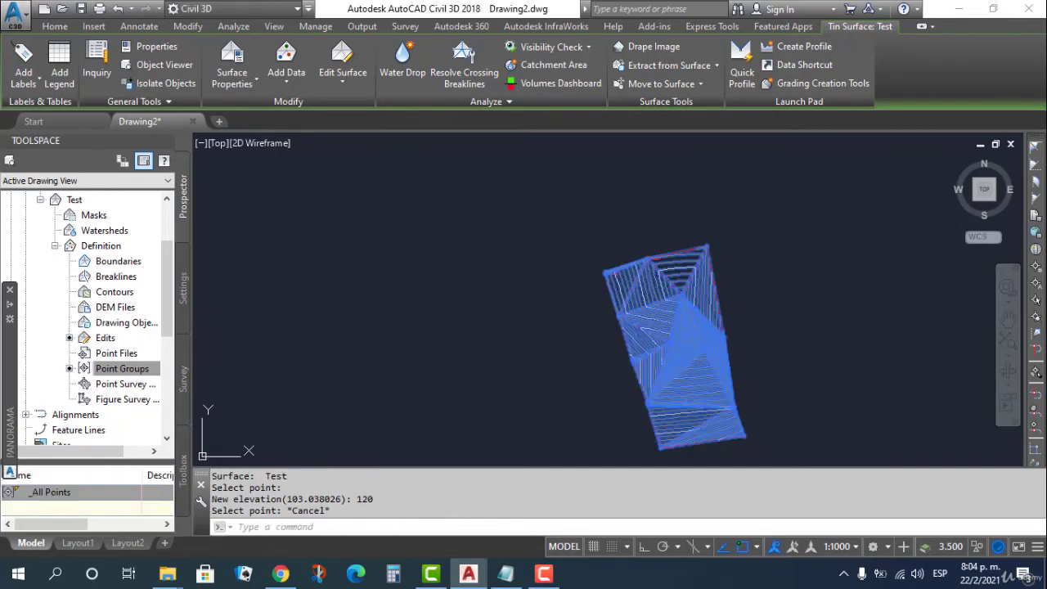
# - Inspect the Test surface's triangulated shape from a tilted 3D angle in the Object Viewer, and close the viewer
pyautogui.rightClick(697, 145)
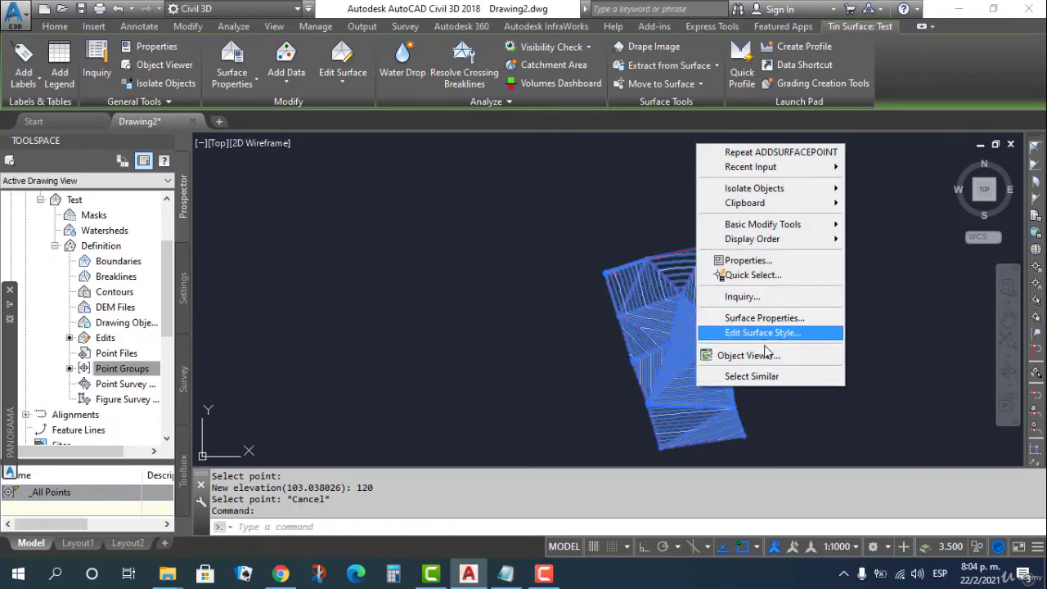
pyautogui.click(767, 355)
pyautogui.moveTo(523, 402); pyautogui.dragTo(515, 274)
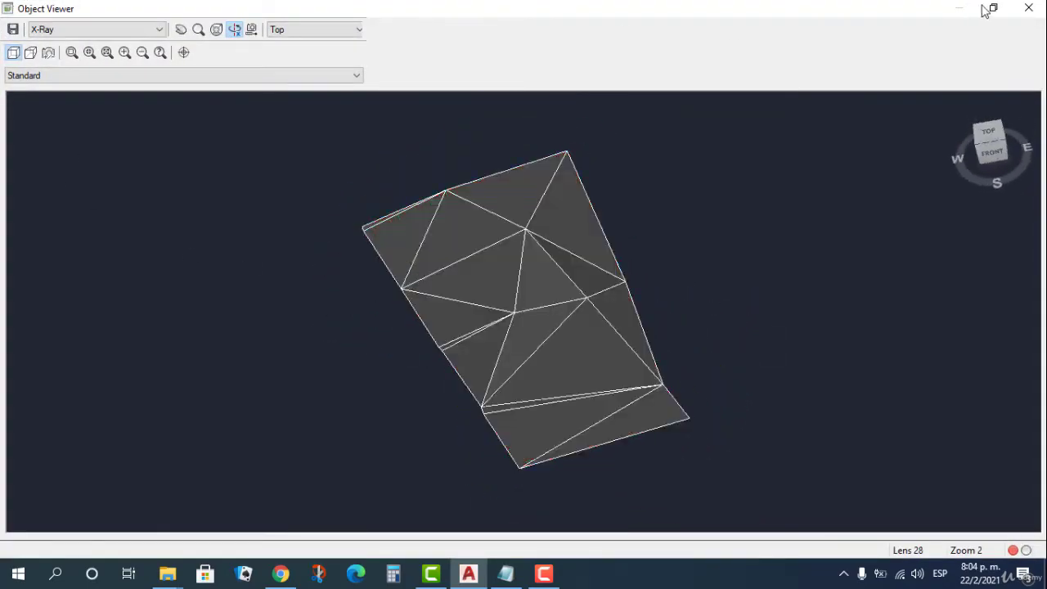
pyautogui.click(1027, 8)
# - Try to move an interior point of the Test surface
pyautogui.click(690, 338)
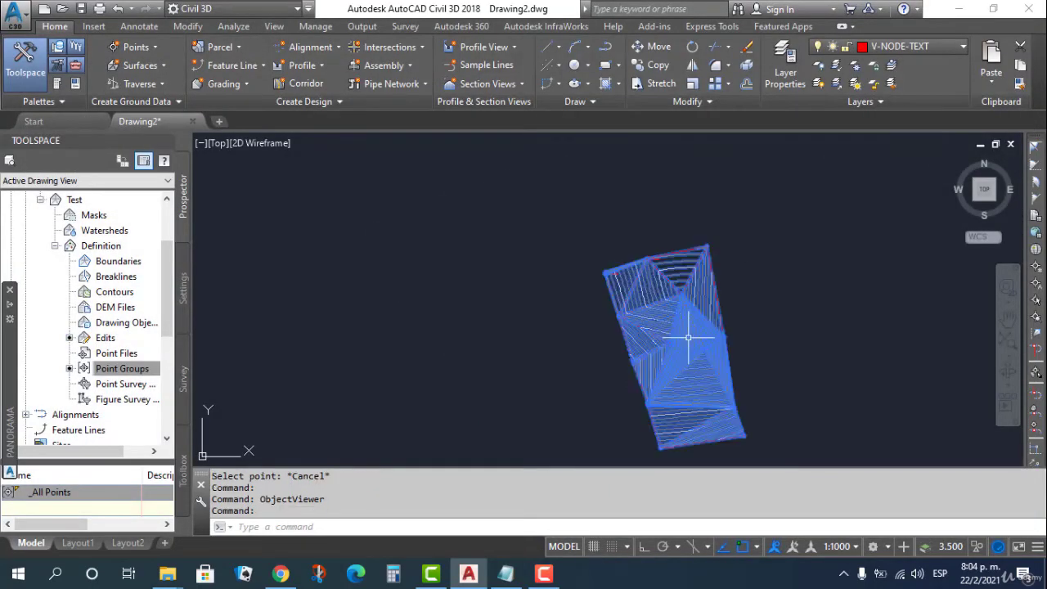
pyautogui.click(347, 70)
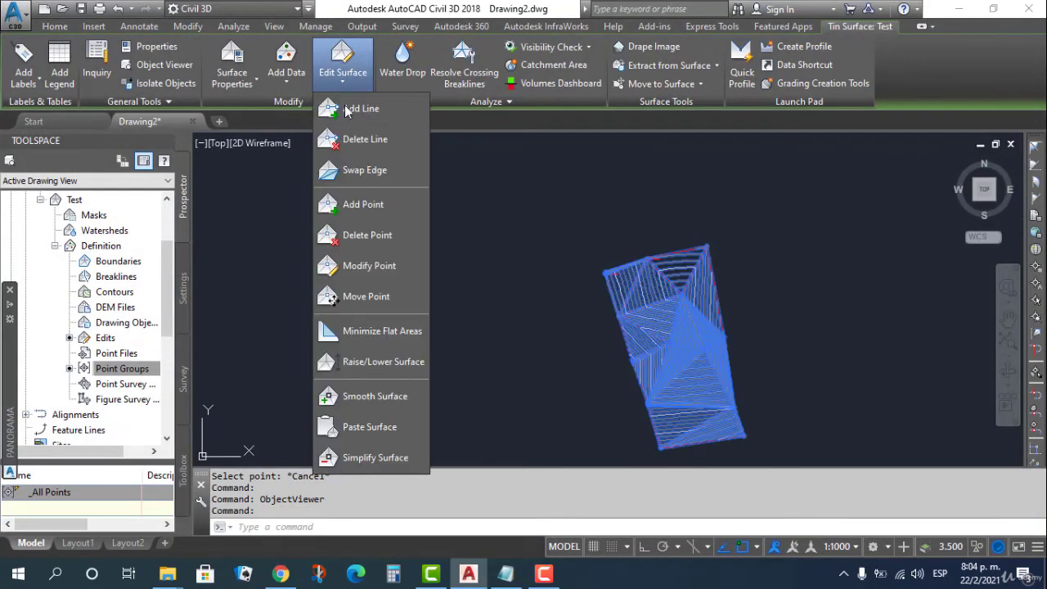
pyautogui.click(375, 300)
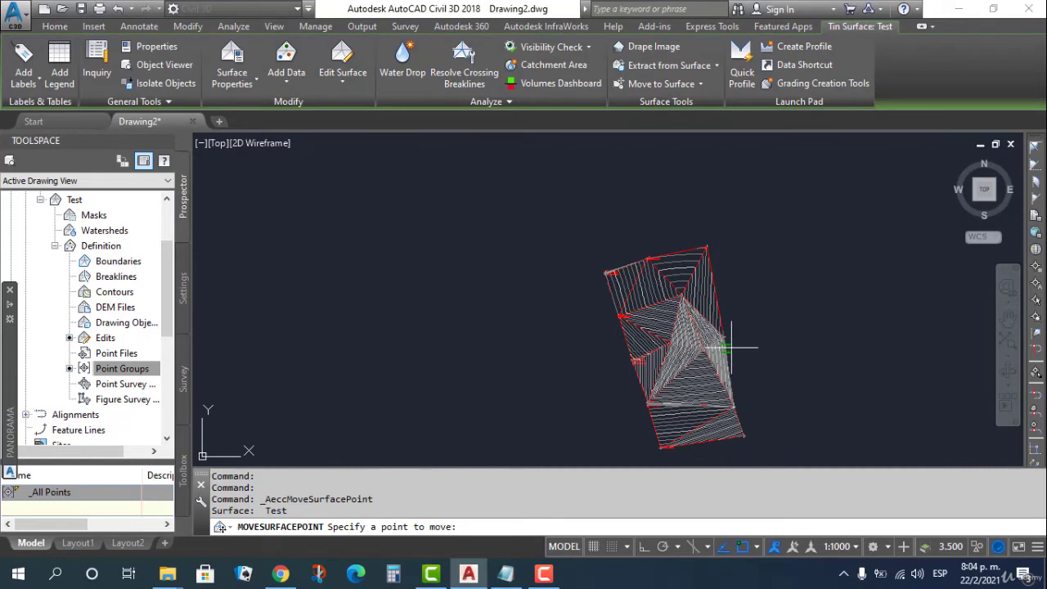
pyautogui.click(697, 364)
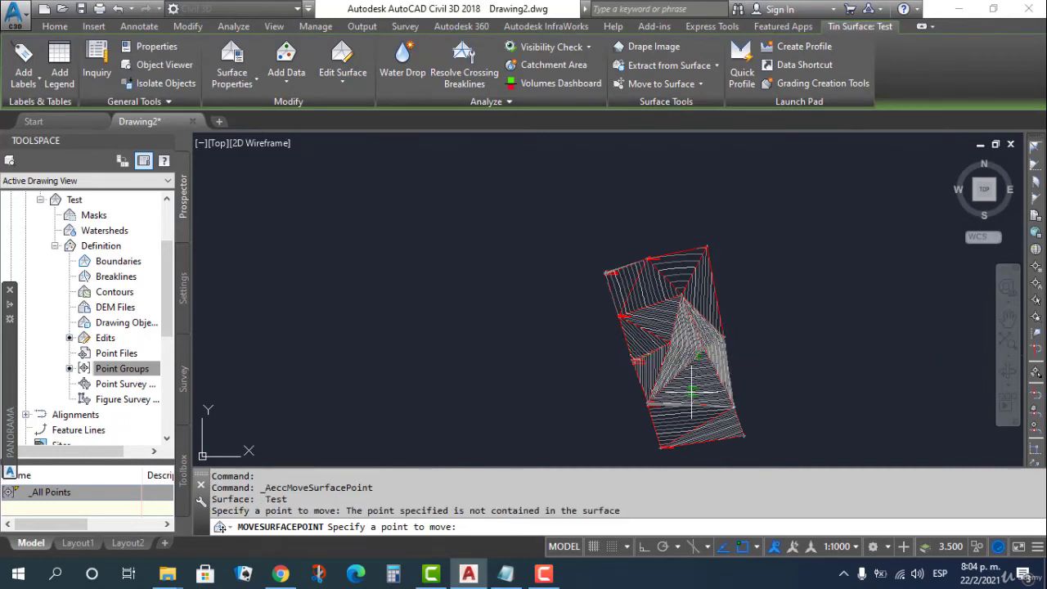
pyautogui.click(702, 392)
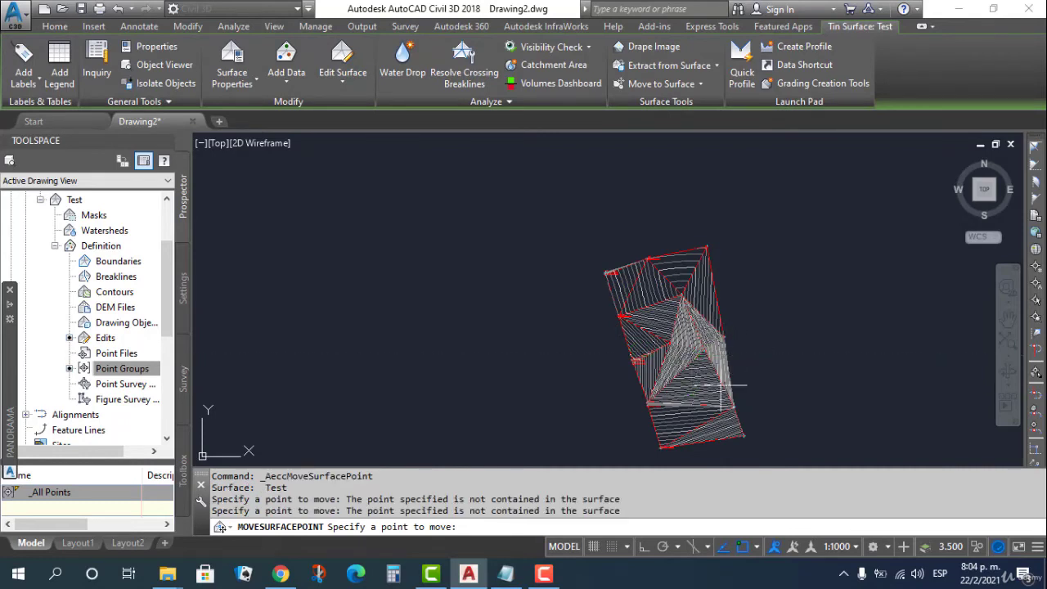
pyautogui.click(667, 343)
pyautogui.click(669, 342)
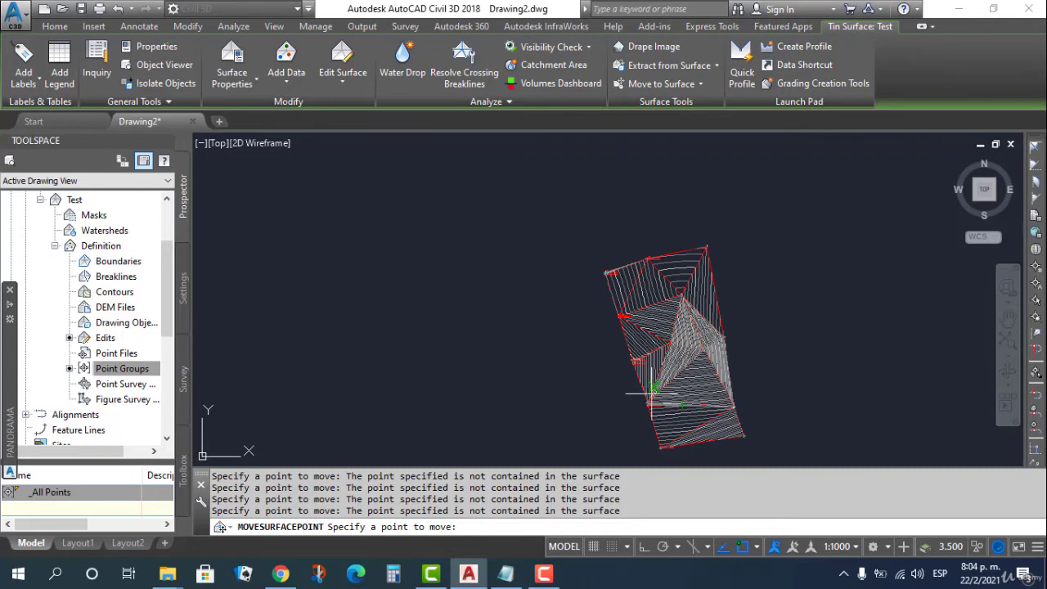
pyautogui.press('Escape')
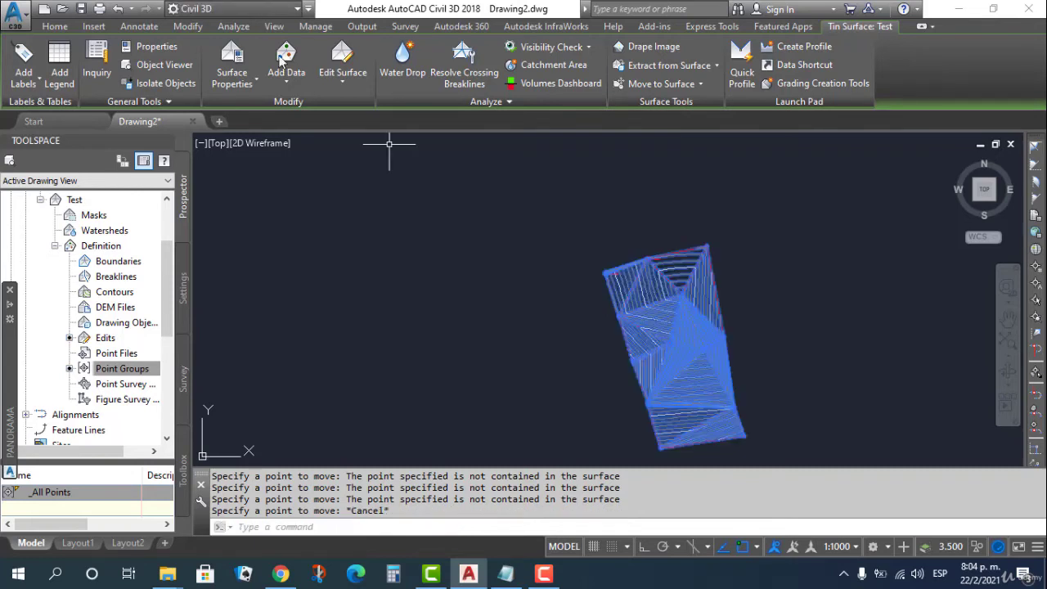
# - Raise the whole Test surface by adding 5 to all elevations
pyautogui.click(343, 65)
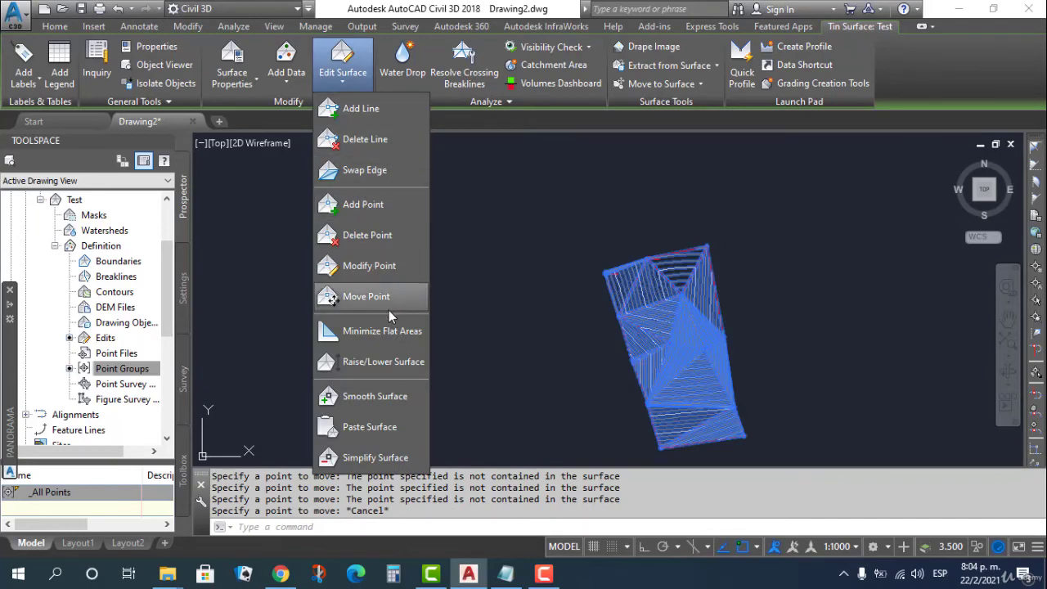
pyautogui.click(393, 363)
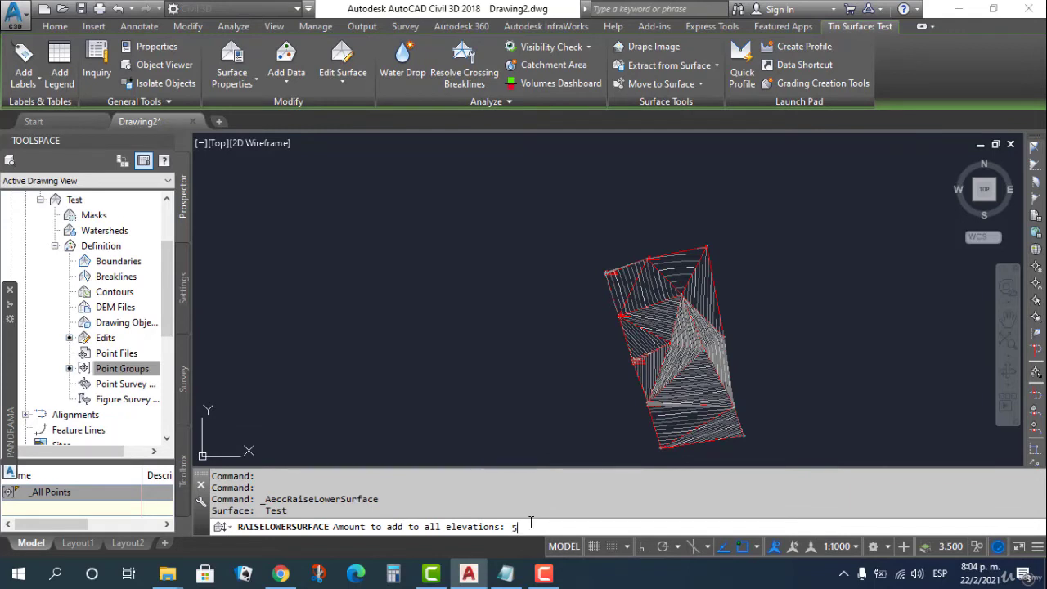
pyautogui.press('Return')
pyautogui.press('Escape')
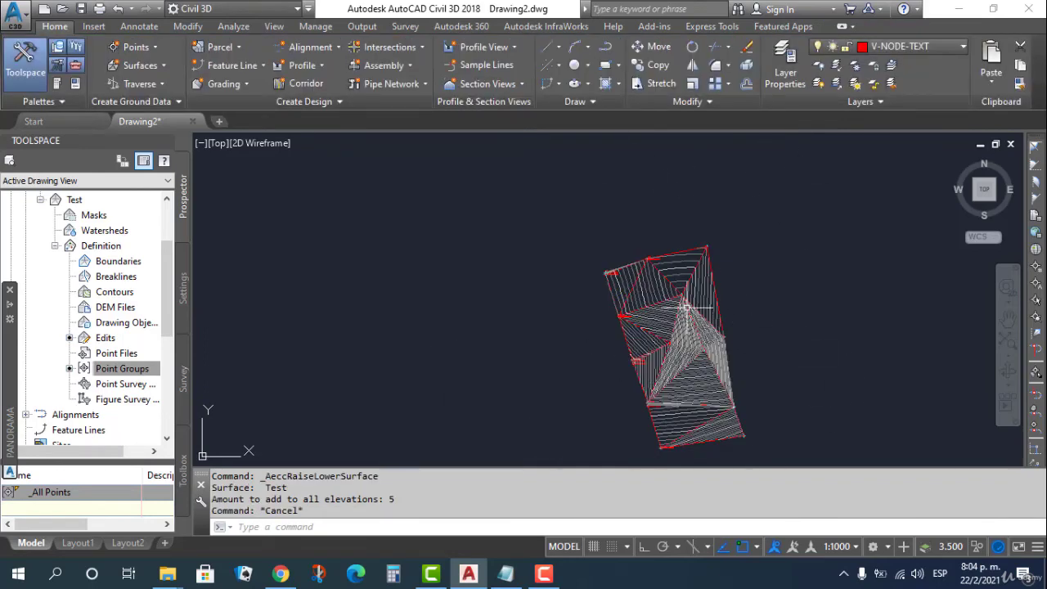
# - Start Smooth Surface on the Test surface, look at the Kriging parameters, and set the method to Natural neighbor interpolation
pyautogui.click(688, 325)
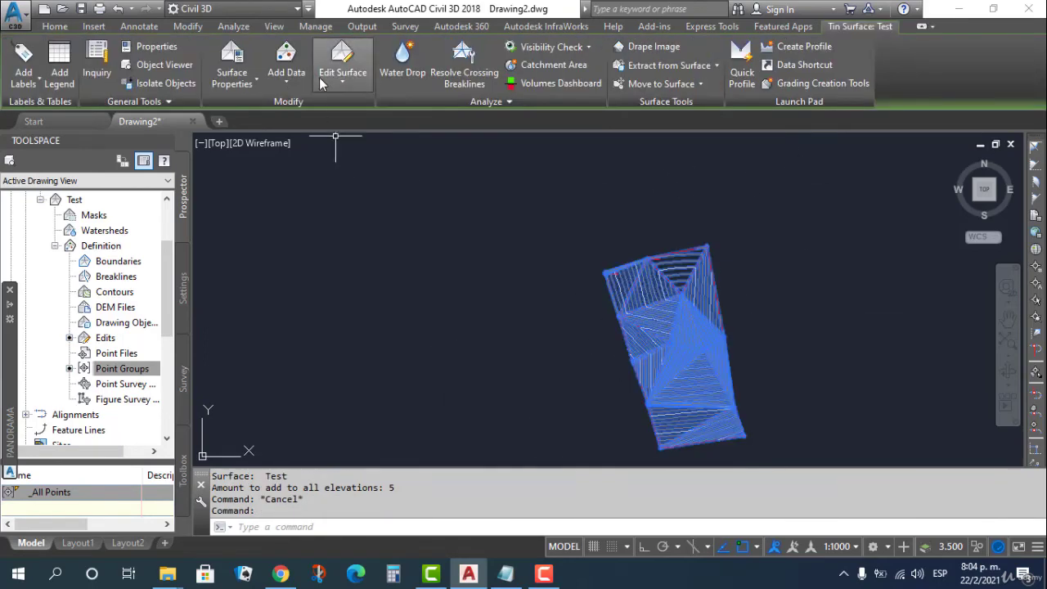
pyautogui.click(331, 78)
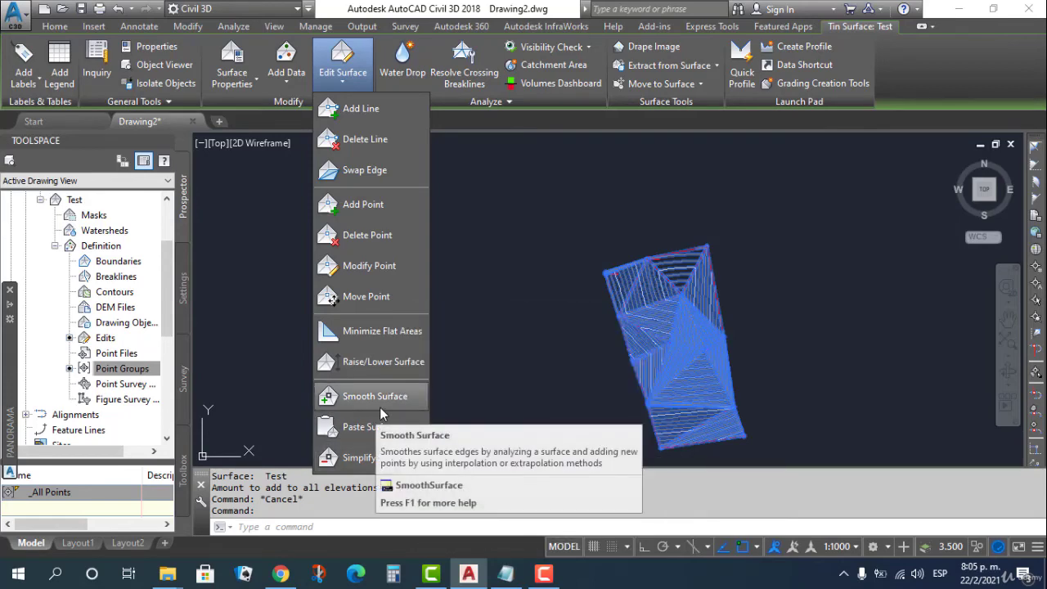
pyautogui.click(384, 395)
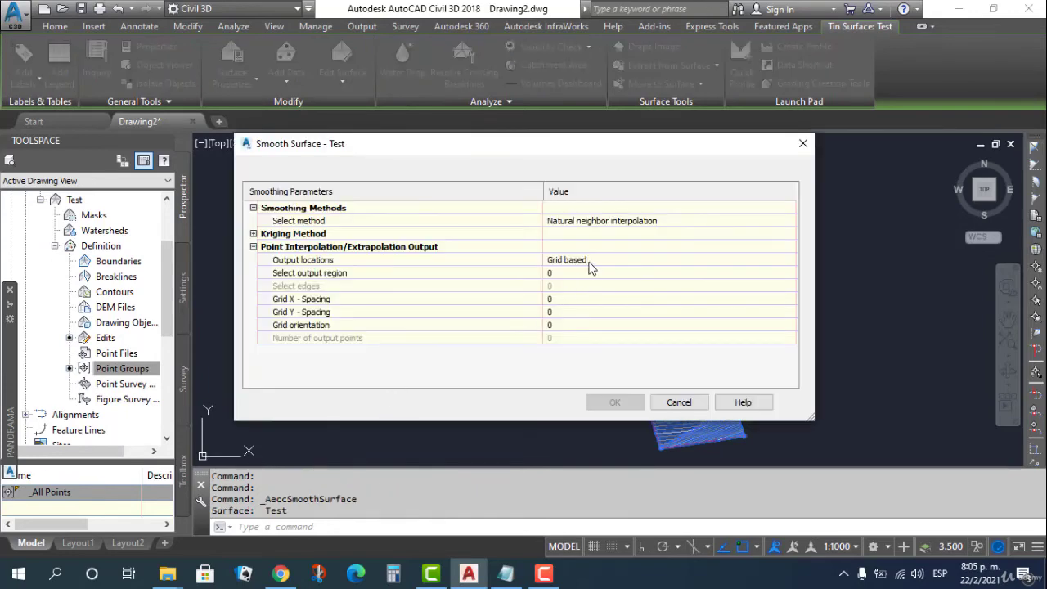
pyautogui.click(588, 221)
pyautogui.click(587, 221)
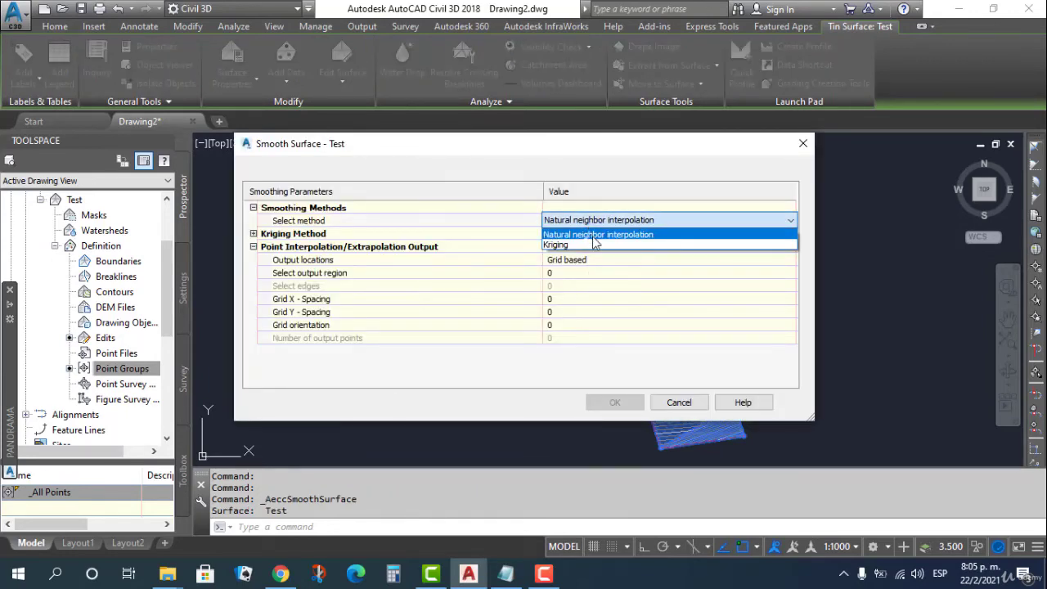
pyautogui.click(594, 244)
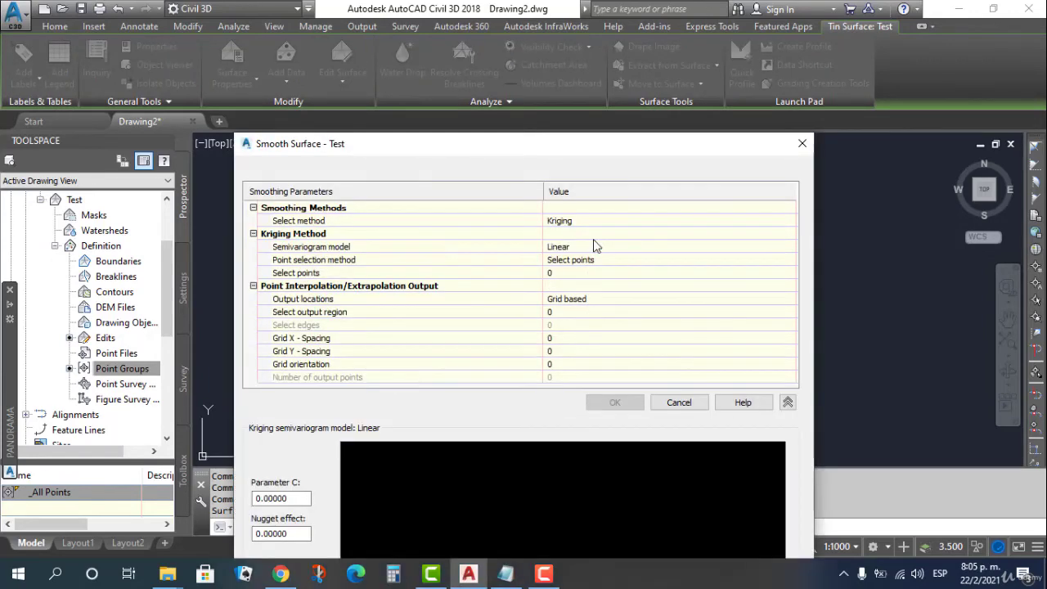
pyautogui.click(620, 226)
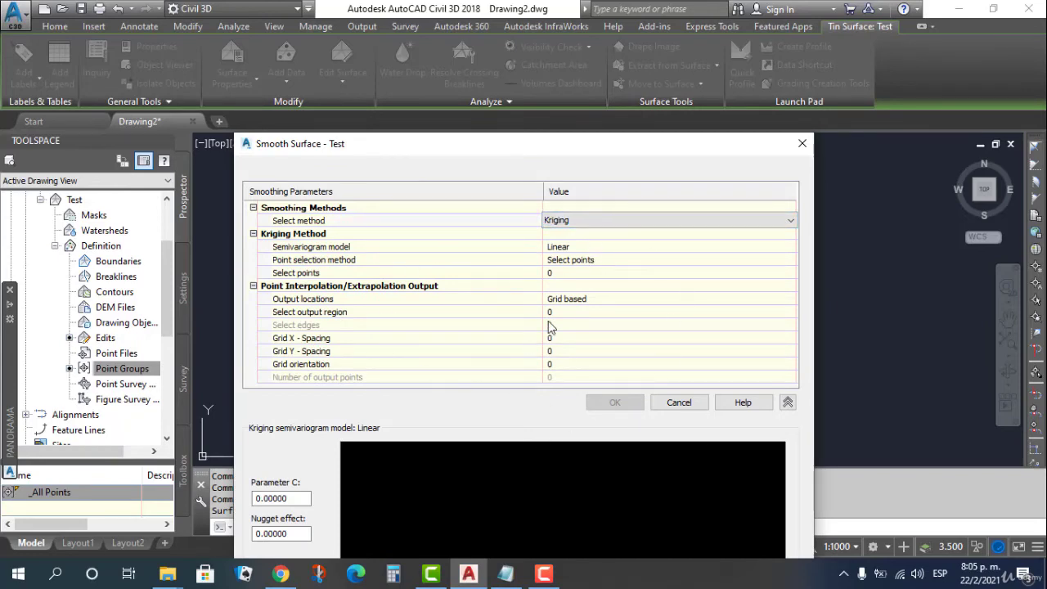
pyautogui.click(620, 221)
pyautogui.click(630, 235)
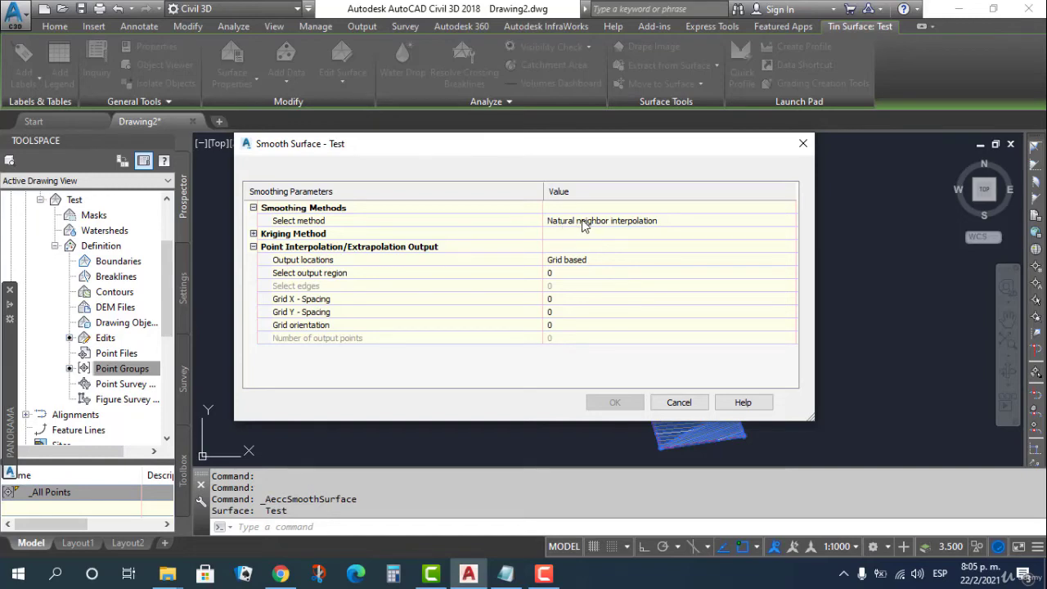
# - Configure the smoothing output as Grid based, with X and Y grid spacing of 10 and grid orientation 0
pyautogui.click(607, 259)
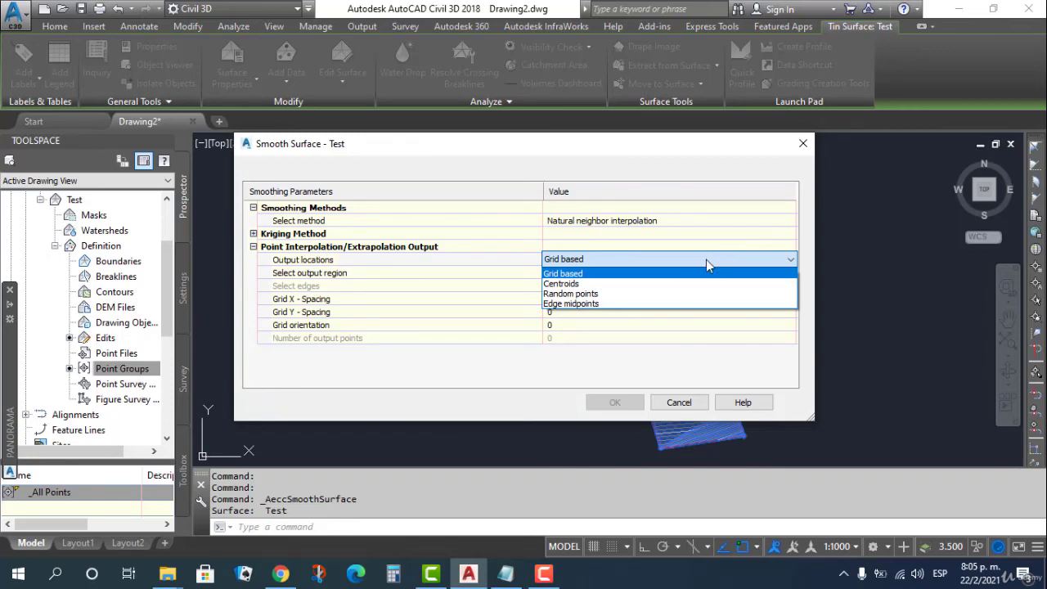
pyautogui.click(597, 273)
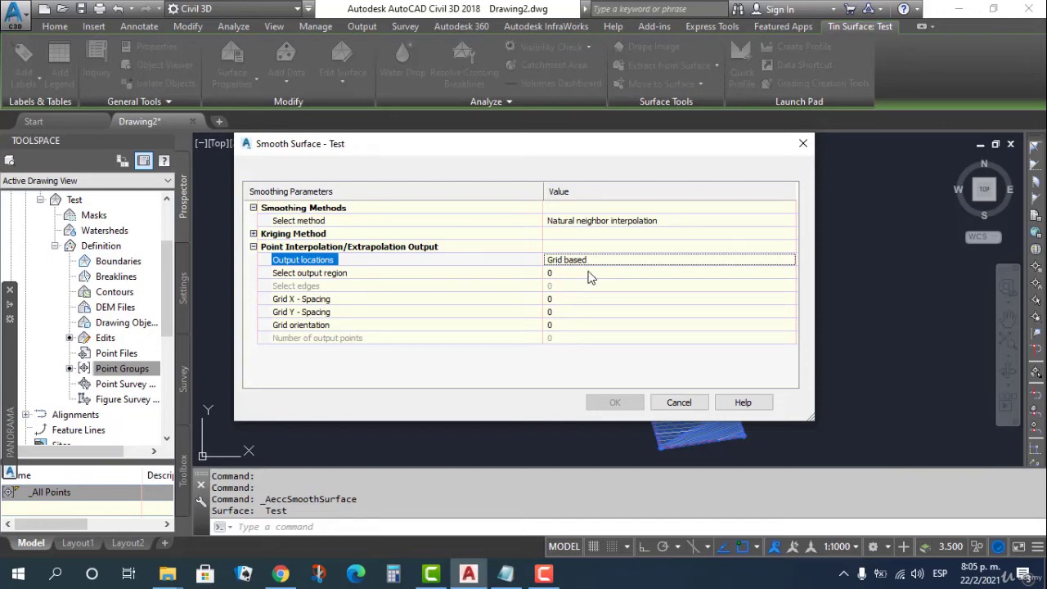
pyautogui.click(590, 275)
pyautogui.click(554, 300)
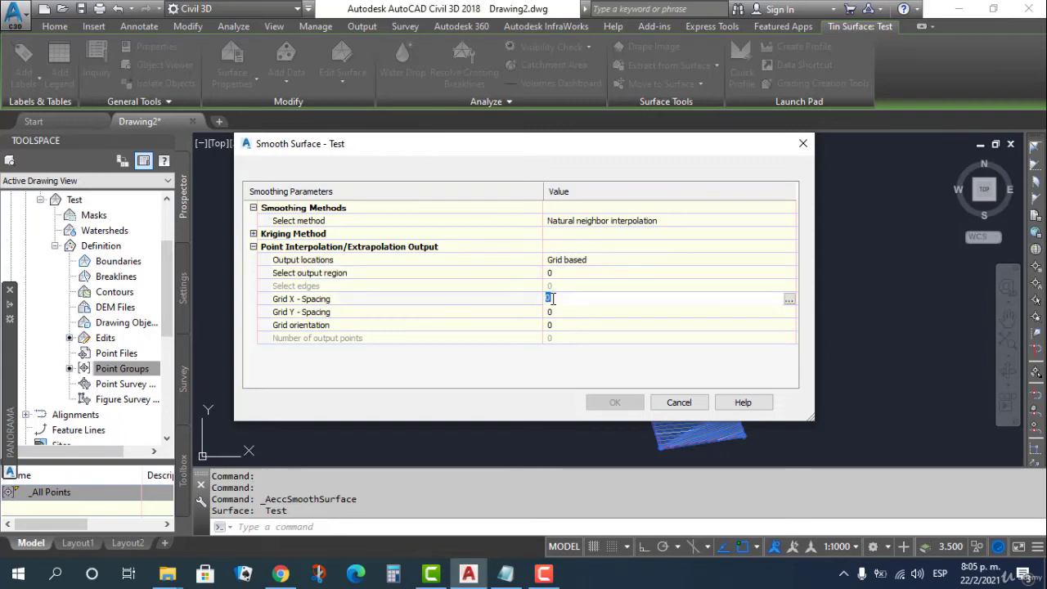
pyautogui.write('10')
pyautogui.press('Return')
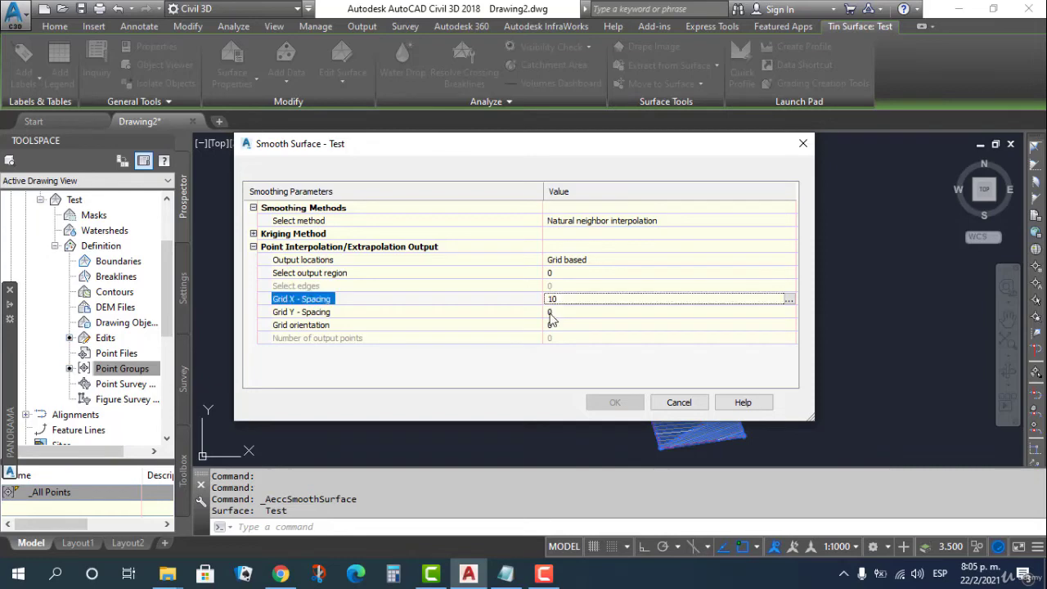
pyautogui.click(552, 313)
pyautogui.write('10')
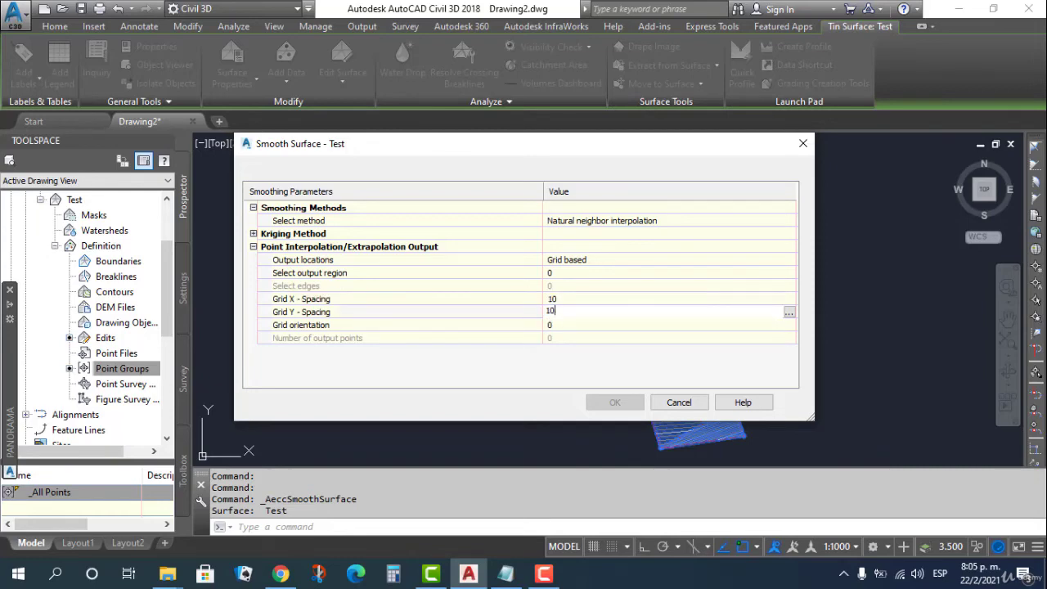
pyautogui.press('Return')
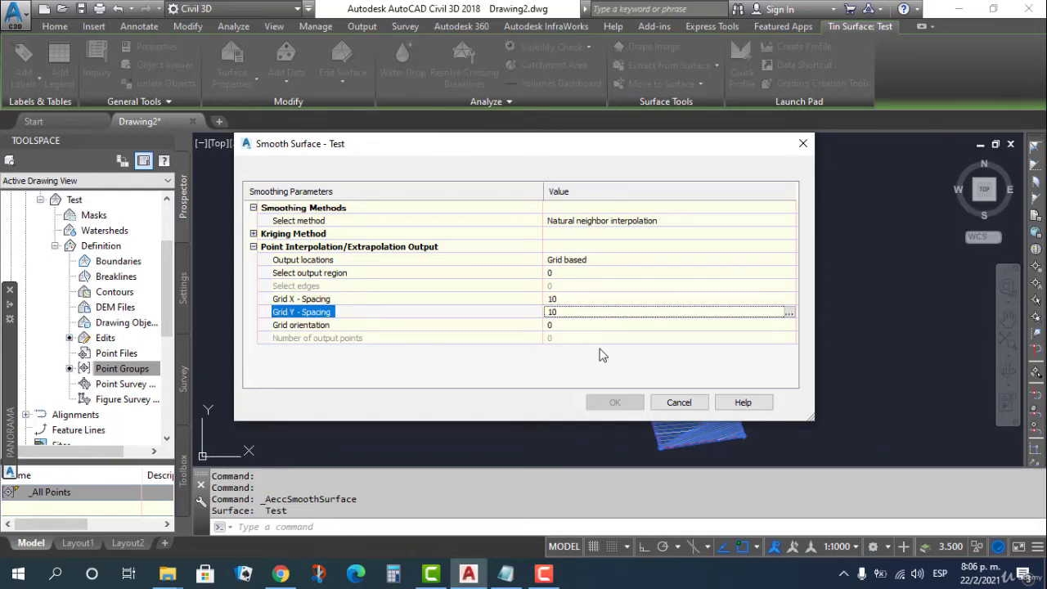
pyautogui.click(575, 326)
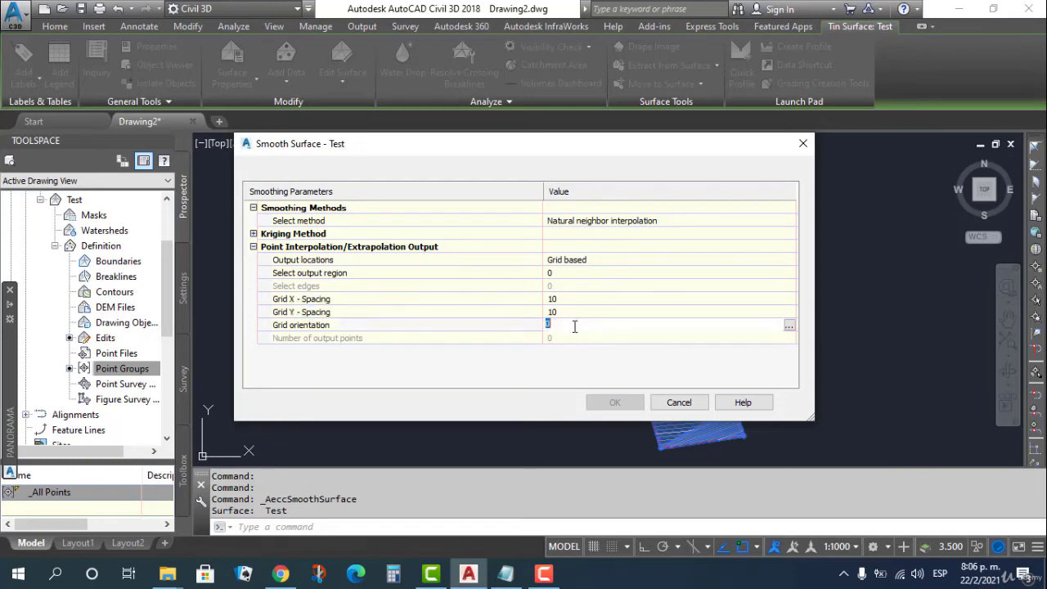
pyautogui.press('Return')
# - Define a rectangular output region from southwest of the Test surface to its northeast corner, and apply the smoothing
pyautogui.click(571, 276)
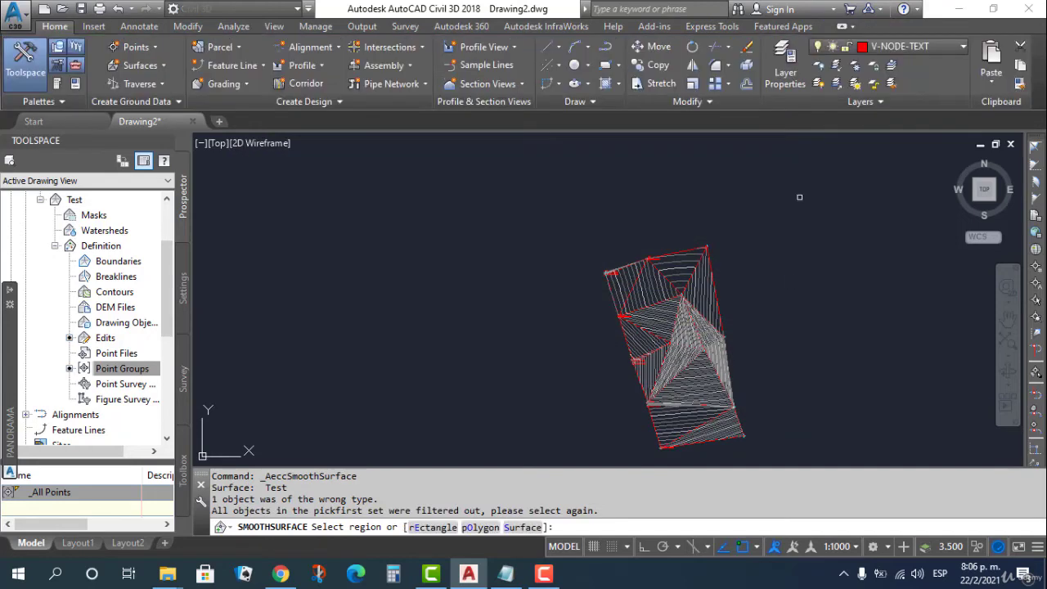
pyautogui.click(713, 274)
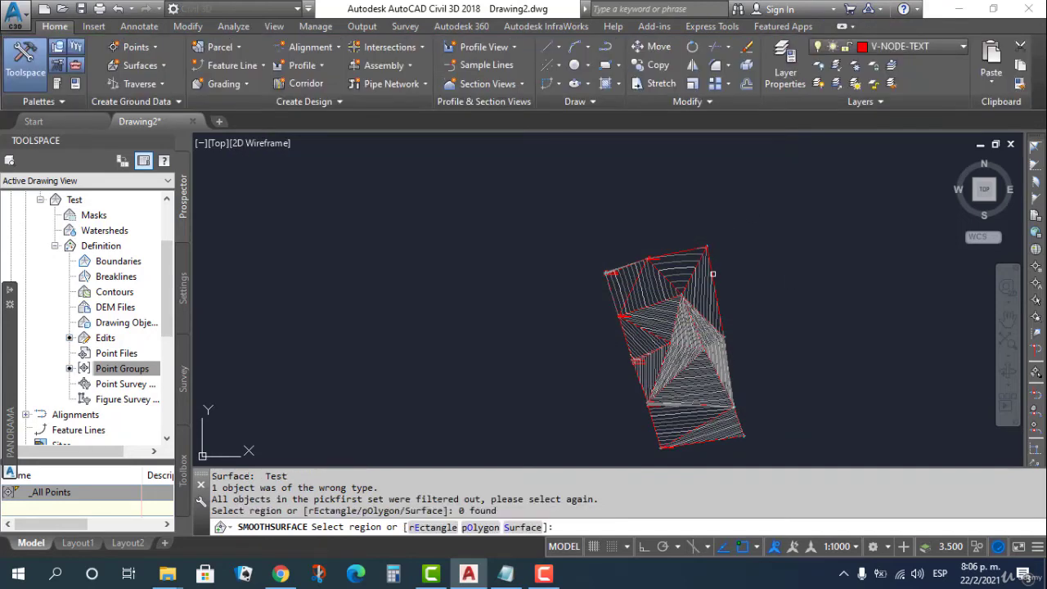
pyautogui.click(442, 530)
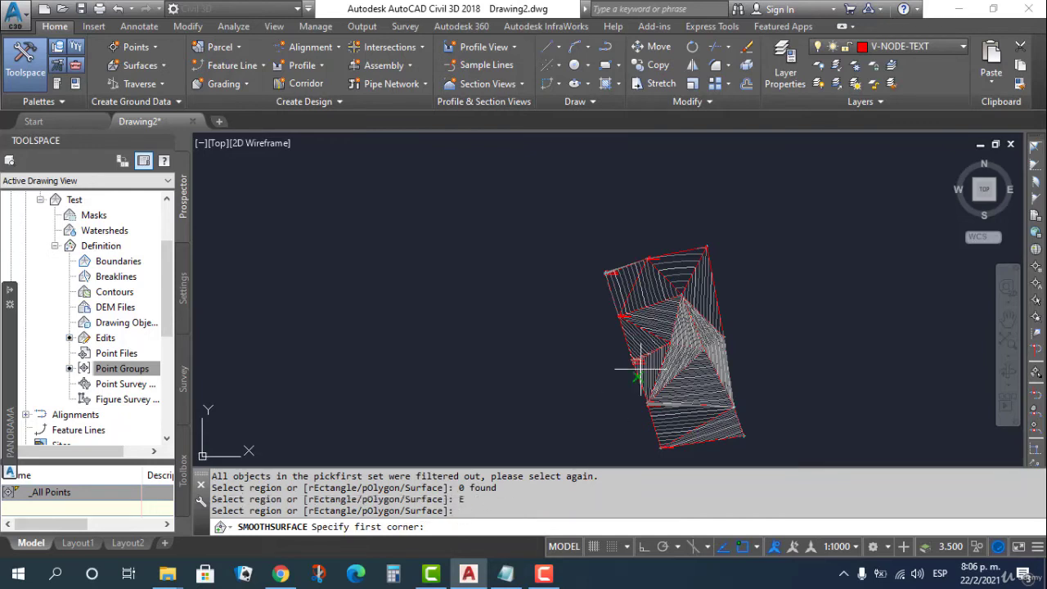
pyautogui.click(622, 444)
pyautogui.click(730, 245)
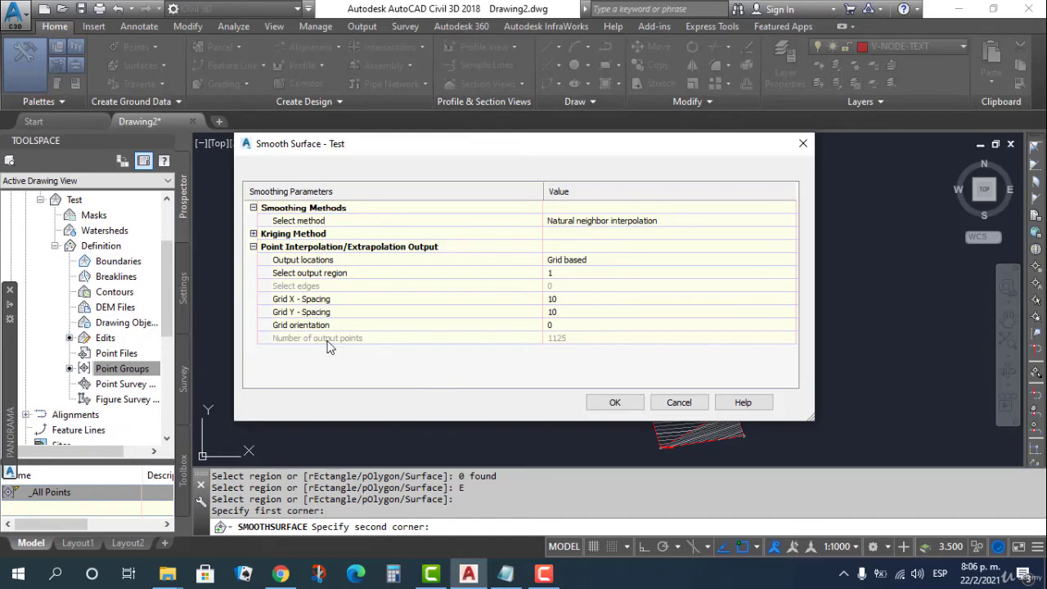
pyautogui.click(614, 401)
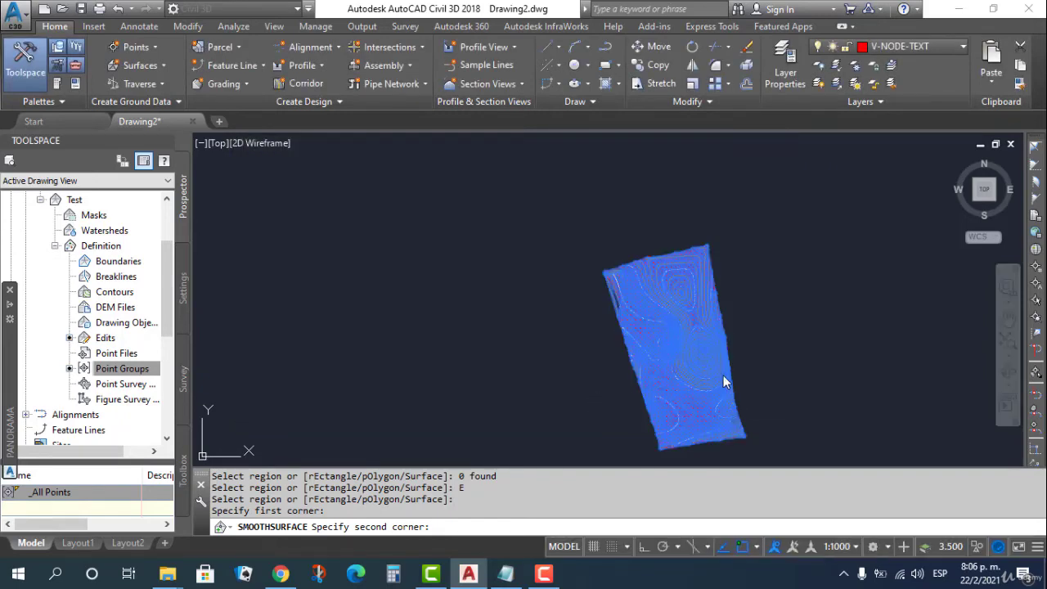
pyautogui.press('Escape')
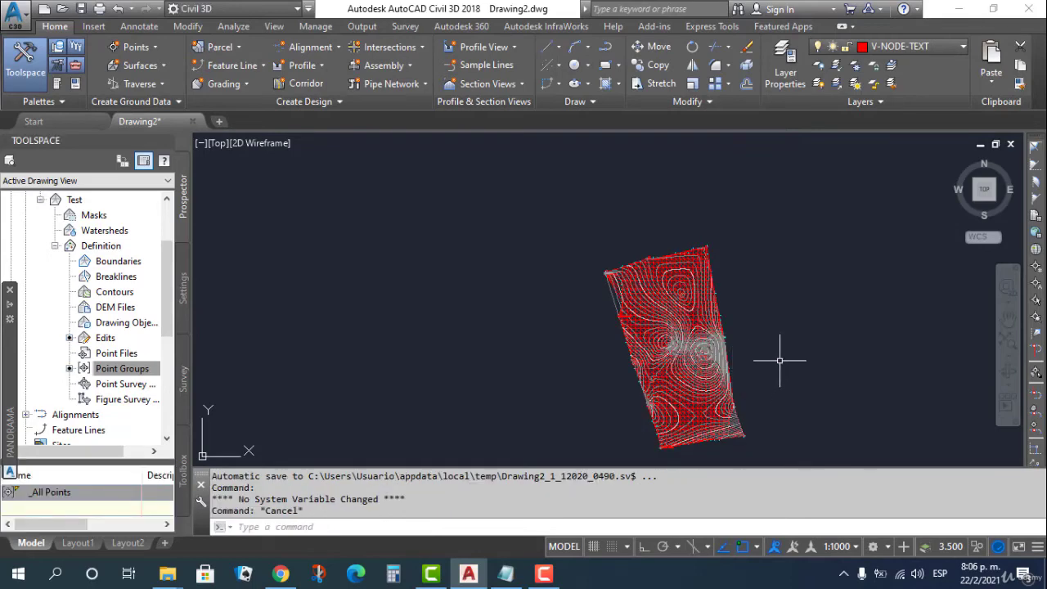
pyautogui.press('Escape')
# - Erase the Test surface and undo the erasure
pyautogui.click(695, 296)
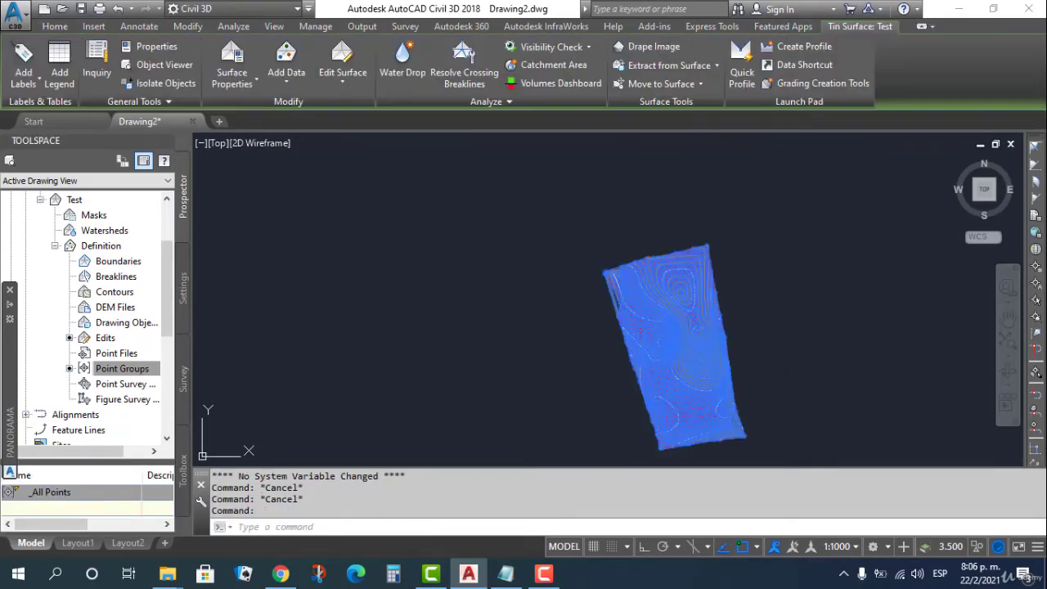
pyautogui.press('Delete')
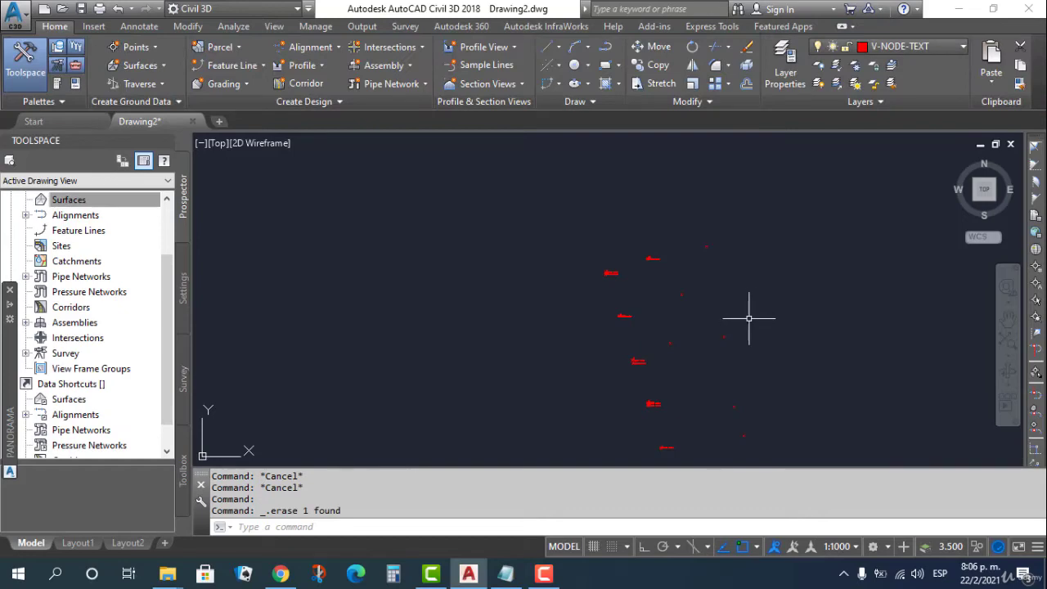
pyautogui.hotkey('ctrl', 'z')
pyautogui.scroll(3, 706, 411)
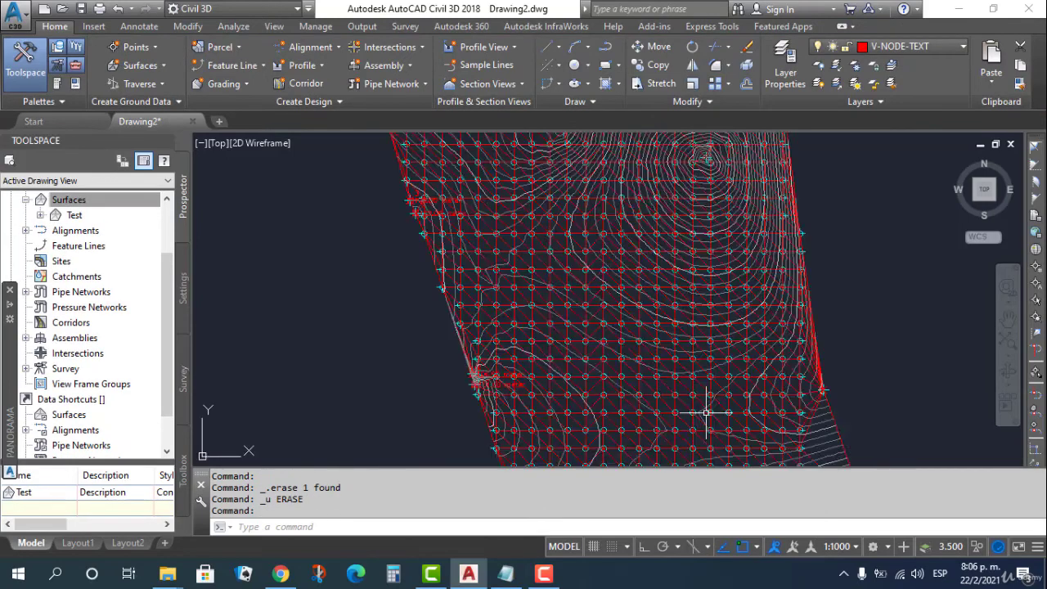
# - Inspect the smoothed Test surface in the Object Viewer, orbiting it to view the triangulation from different angles
pyautogui.scroll(2, 706, 412)
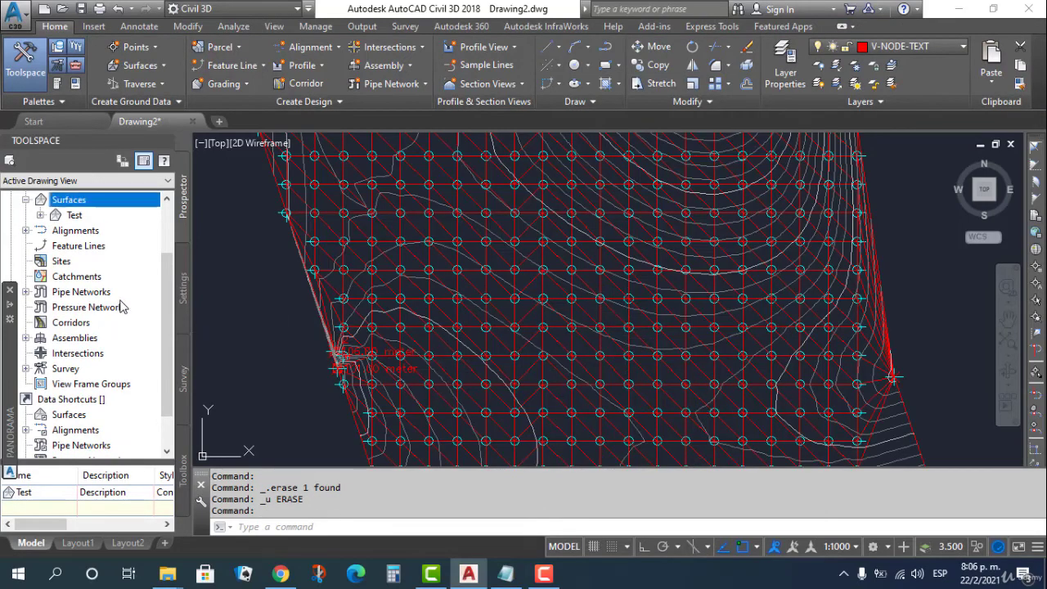
pyautogui.scroll(-5, 417, 279)
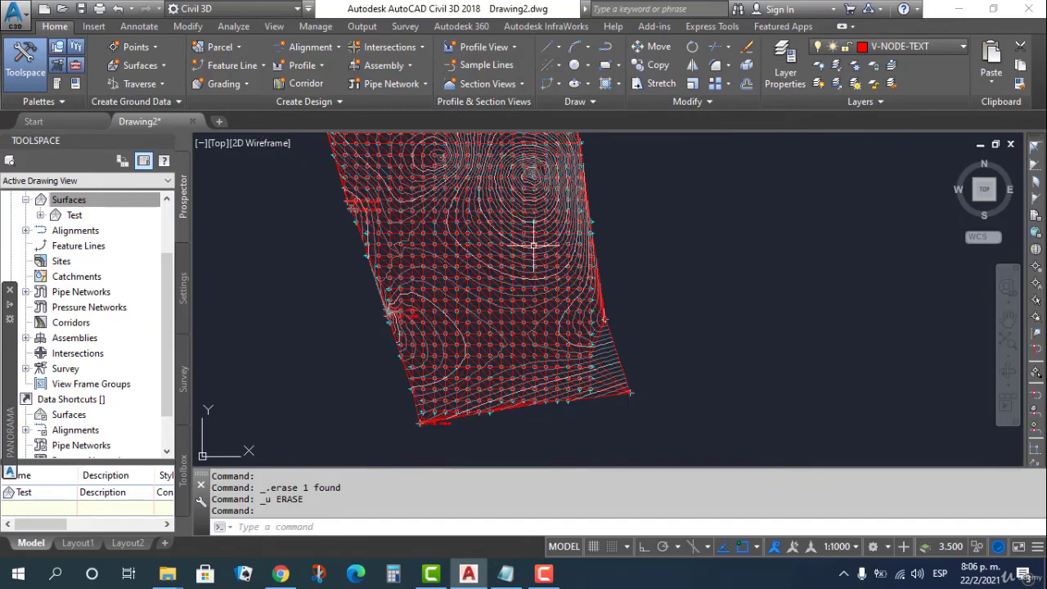
pyautogui.moveTo(537, 240); pyautogui.dragTo(643, 335, button='middle')
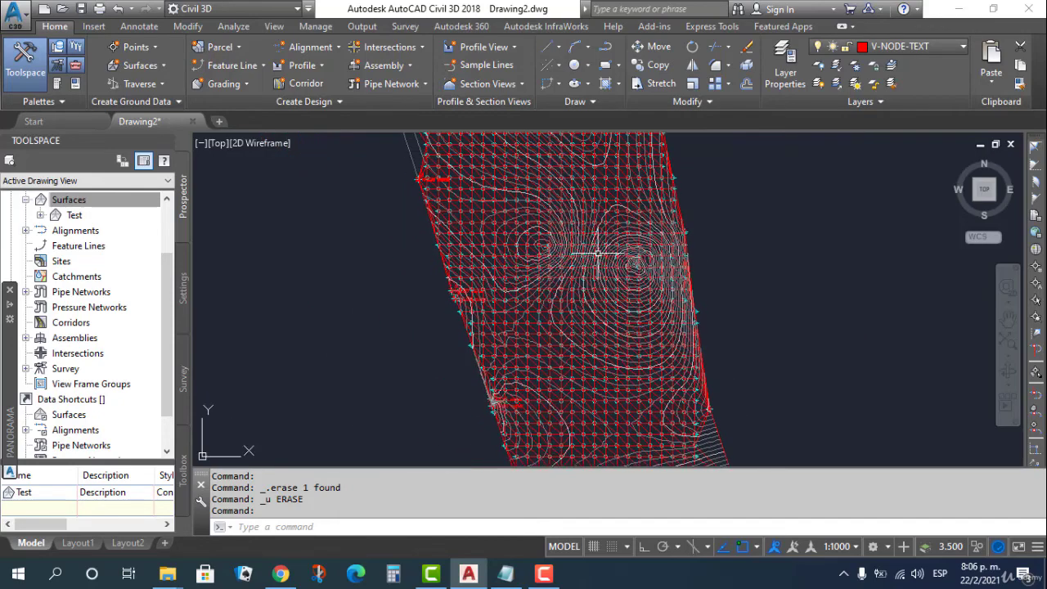
pyautogui.click(539, 239)
pyautogui.press('Escape')
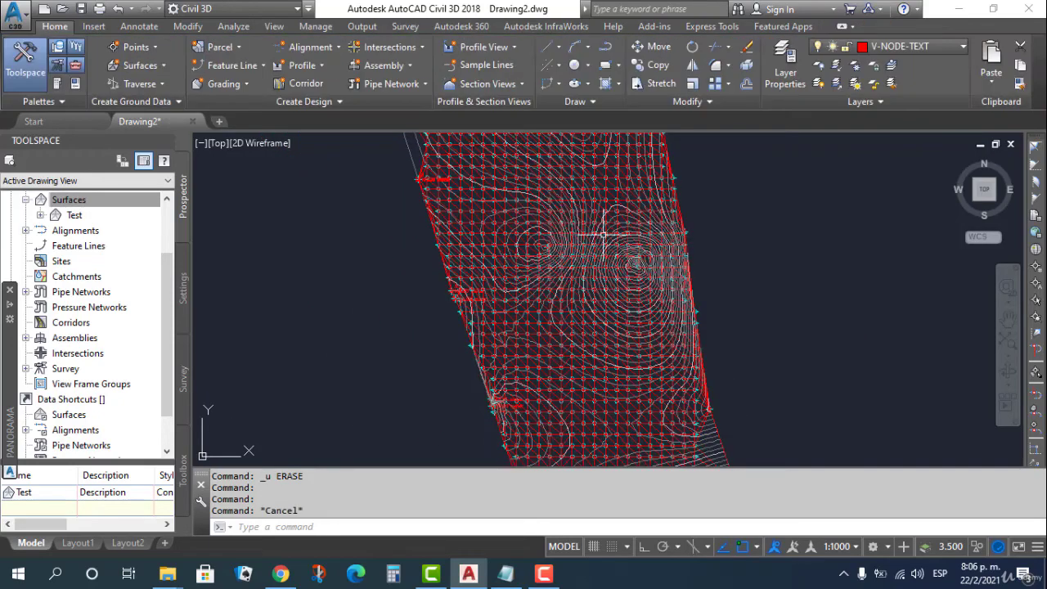
pyautogui.click(567, 247)
pyautogui.rightClick(567, 248)
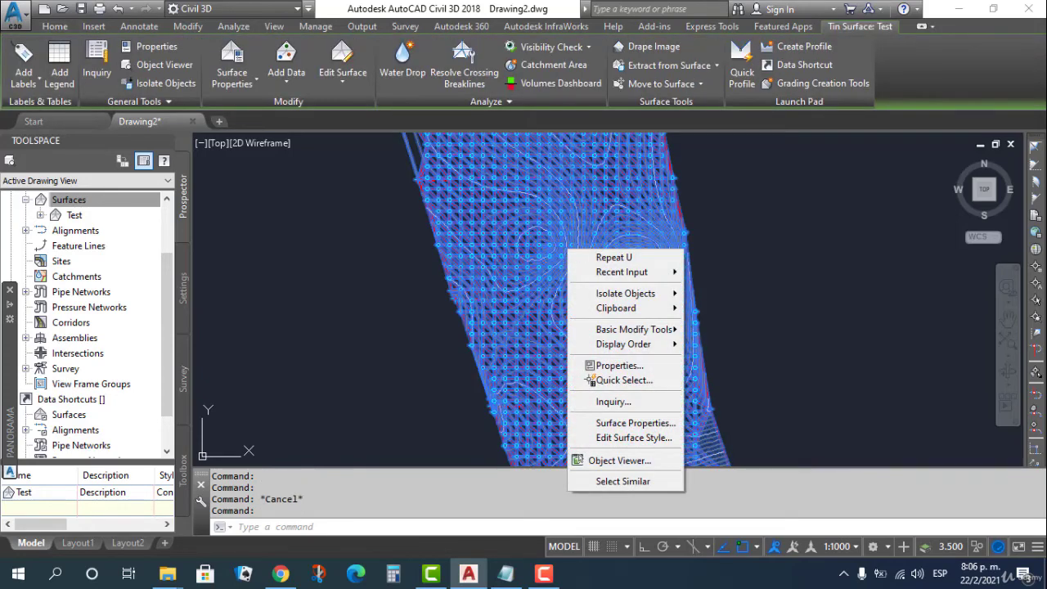
pyautogui.press('Escape')
pyautogui.rightClick(678, 383)
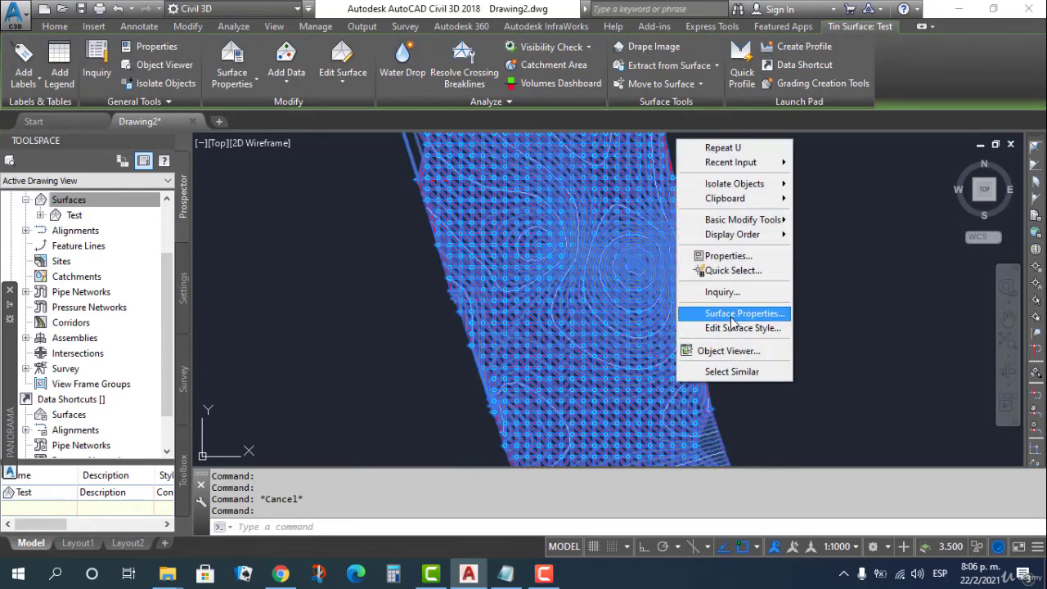
pyautogui.click(731, 351)
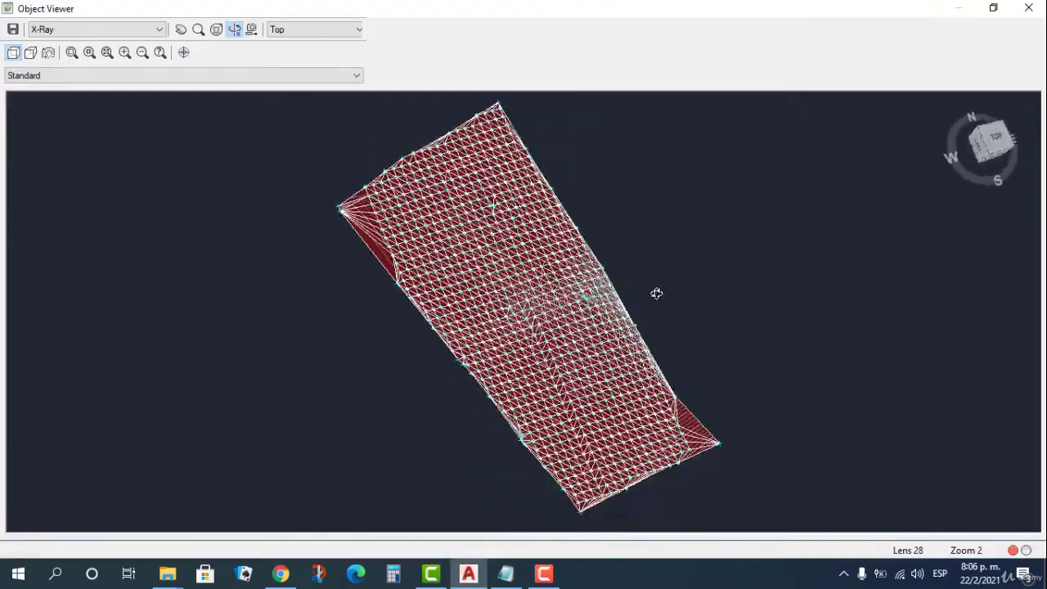
pyautogui.moveTo(656, 292); pyautogui.dragTo(626, 316)
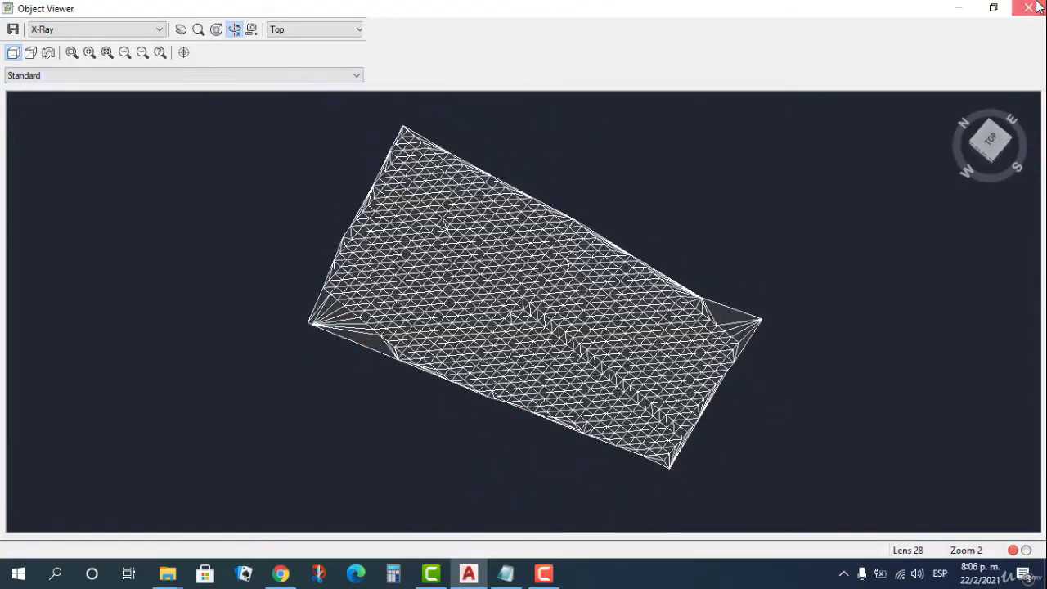
pyautogui.click(1028, 8)
# - Expand the Test surface and its definition in the Prospector tree and open its Surface Properties at the general information
pyautogui.scroll(2, 135, 276)
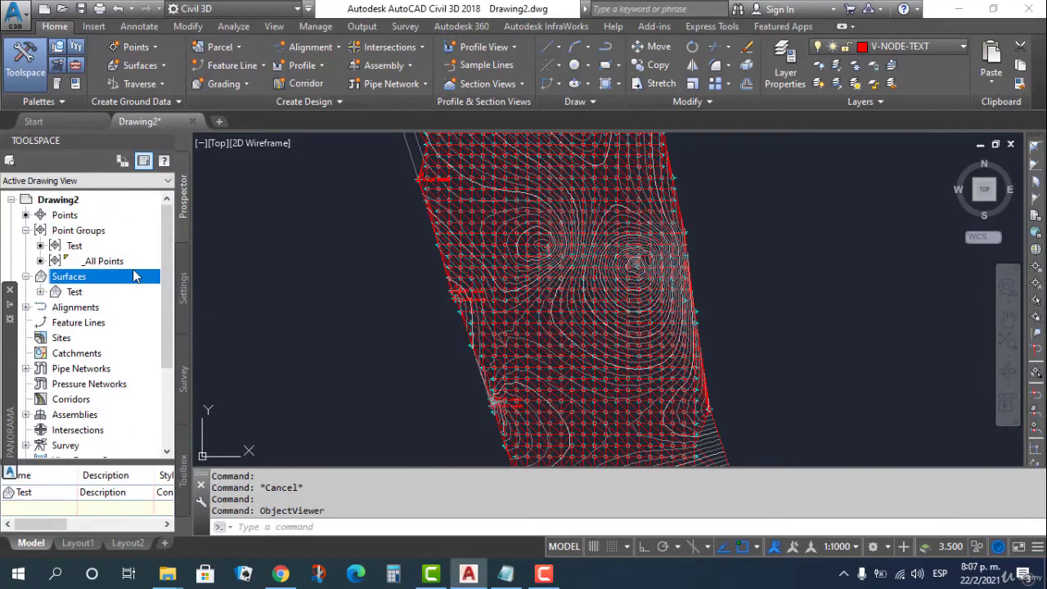
pyautogui.click(40, 292)
pyautogui.click(54, 338)
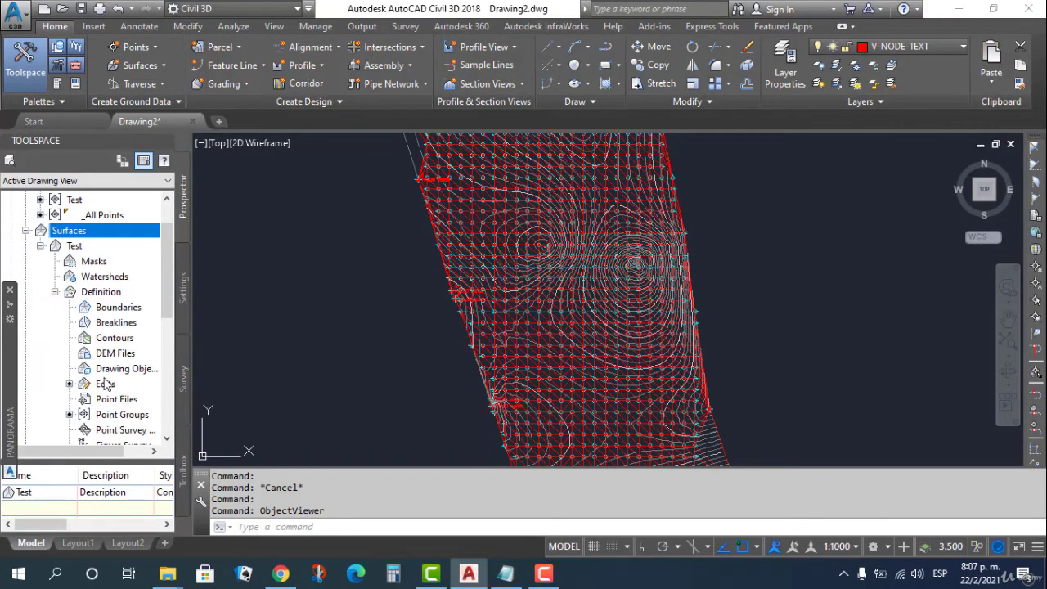
pyautogui.rightClick(72, 246)
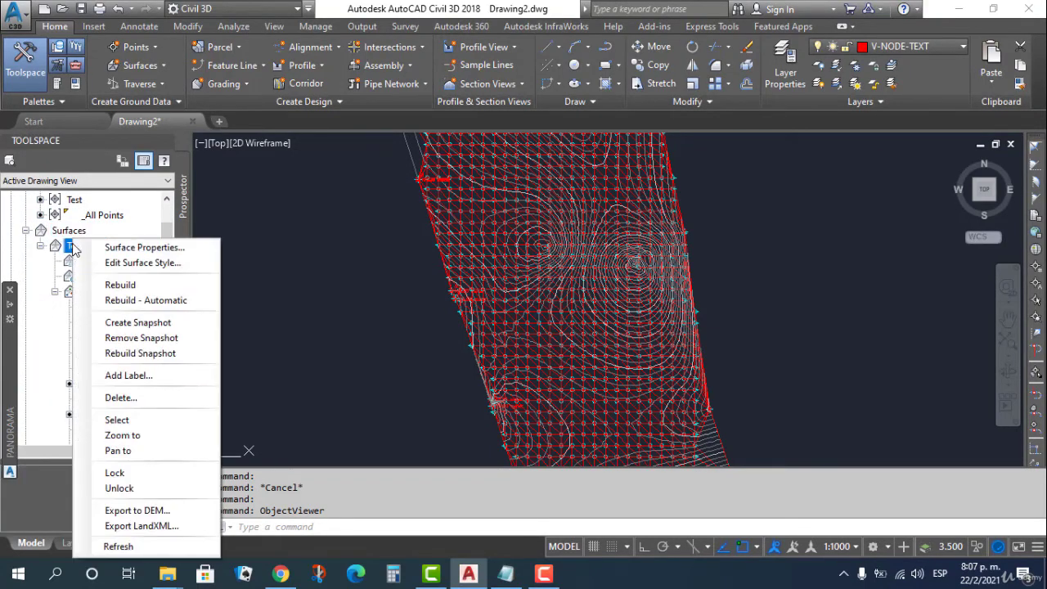
pyautogui.click(89, 249)
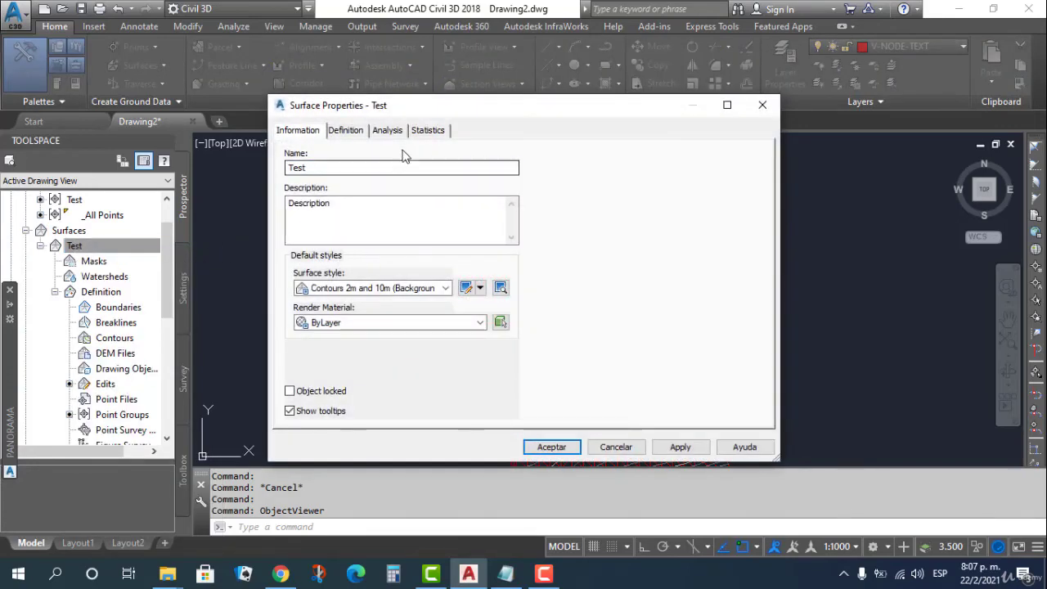
pyautogui.click(394, 132)
pyautogui.click(297, 130)
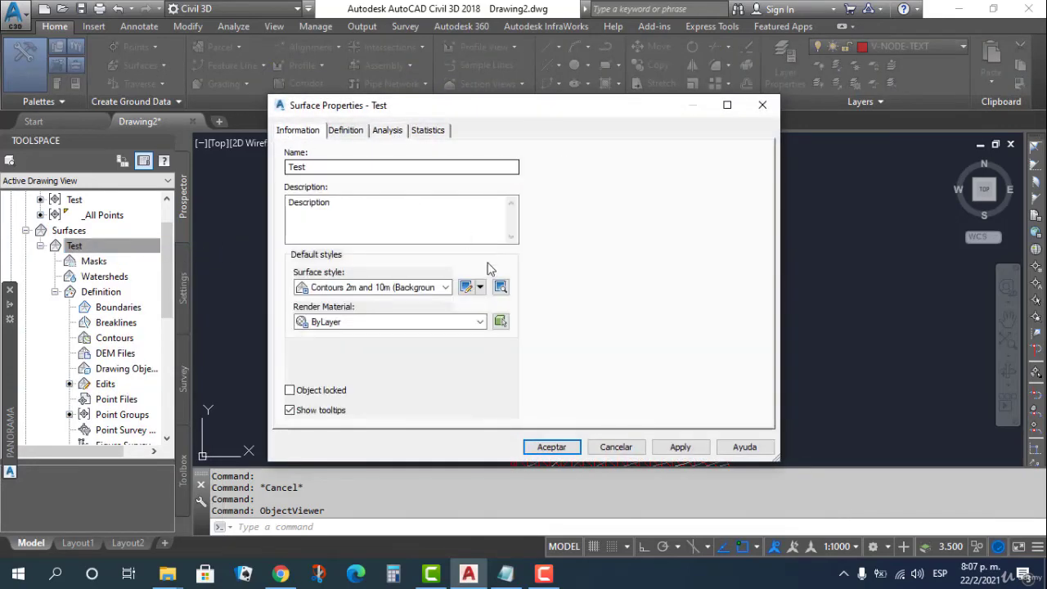
# - Hide the Points and Triangles components in the Contours 2m and 10m (Background) surface style and apply the change to the Test surface
pyautogui.click(480, 288)
pyautogui.click(494, 337)
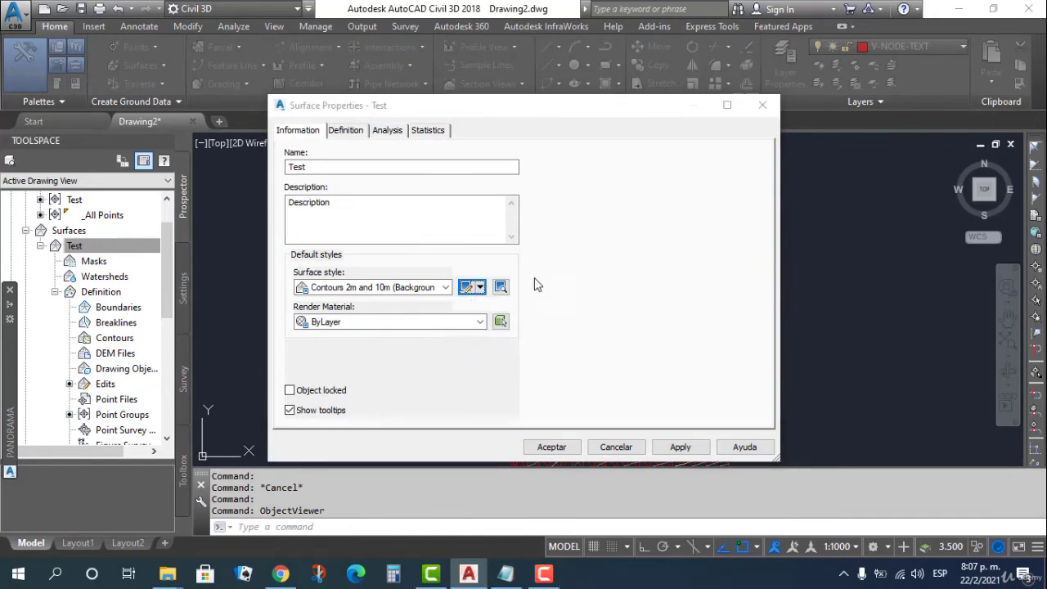
pyautogui.click(404, 273)
pyautogui.click(404, 259)
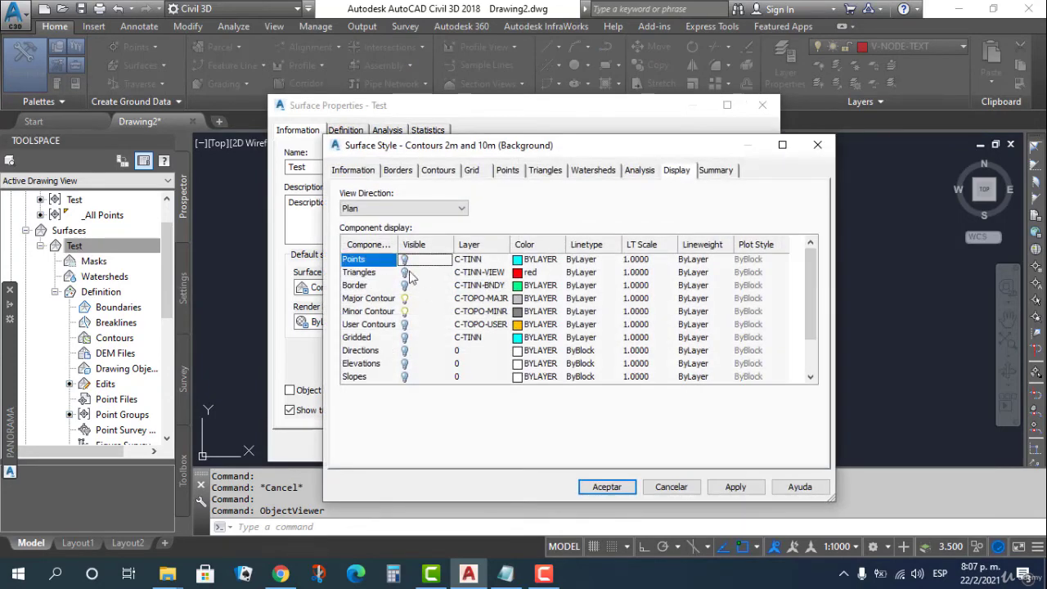
pyautogui.click(607, 487)
pyautogui.click(559, 450)
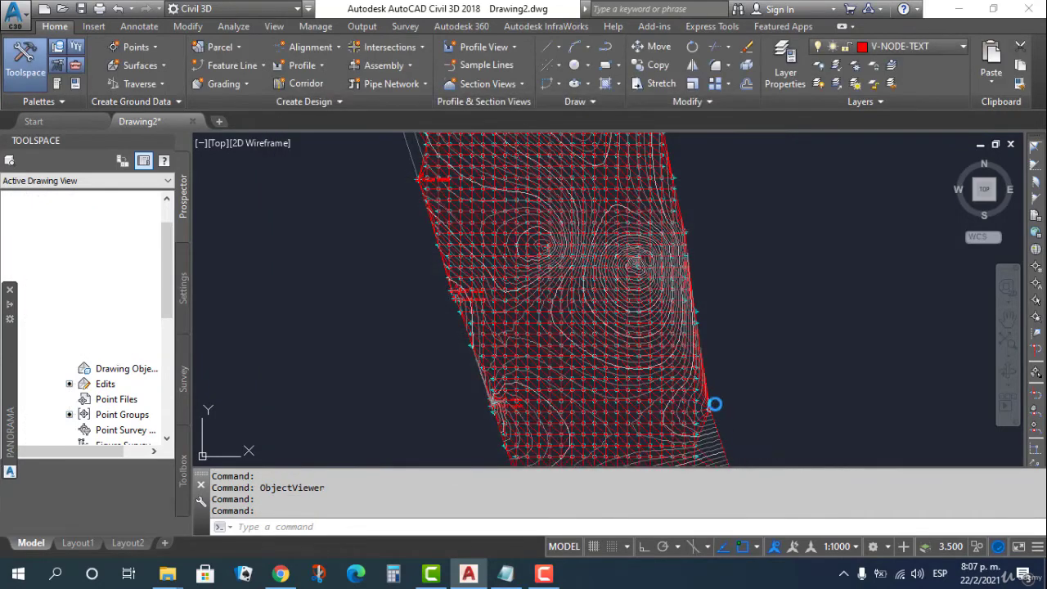
# - Start Contour - Single labeling on the Test surface and label one contour southwest of the northern closed contours
pyautogui.scroll(-3, 691, 368)
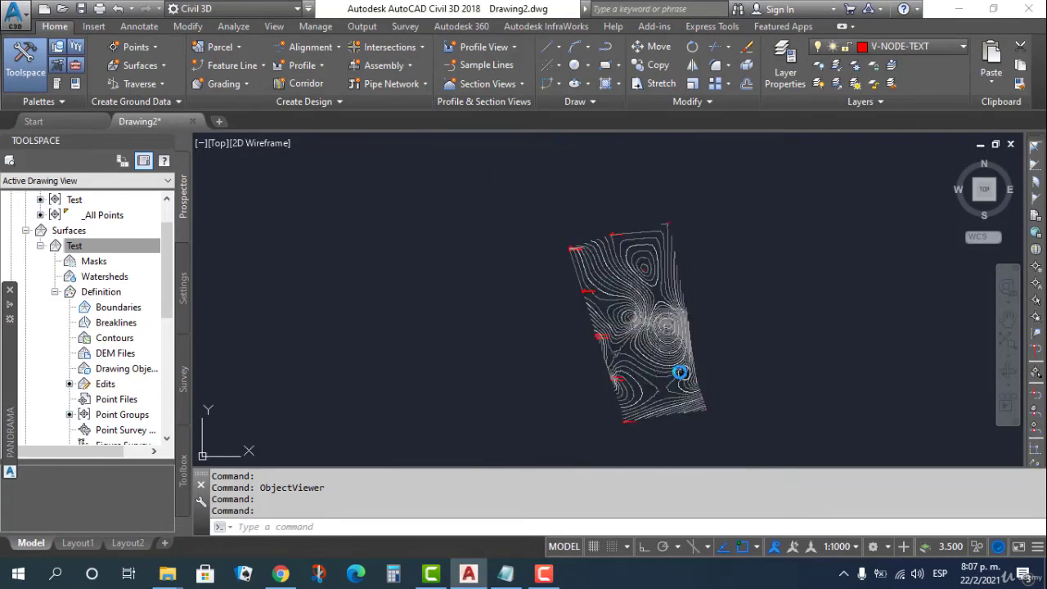
pyautogui.scroll(4, 677, 360)
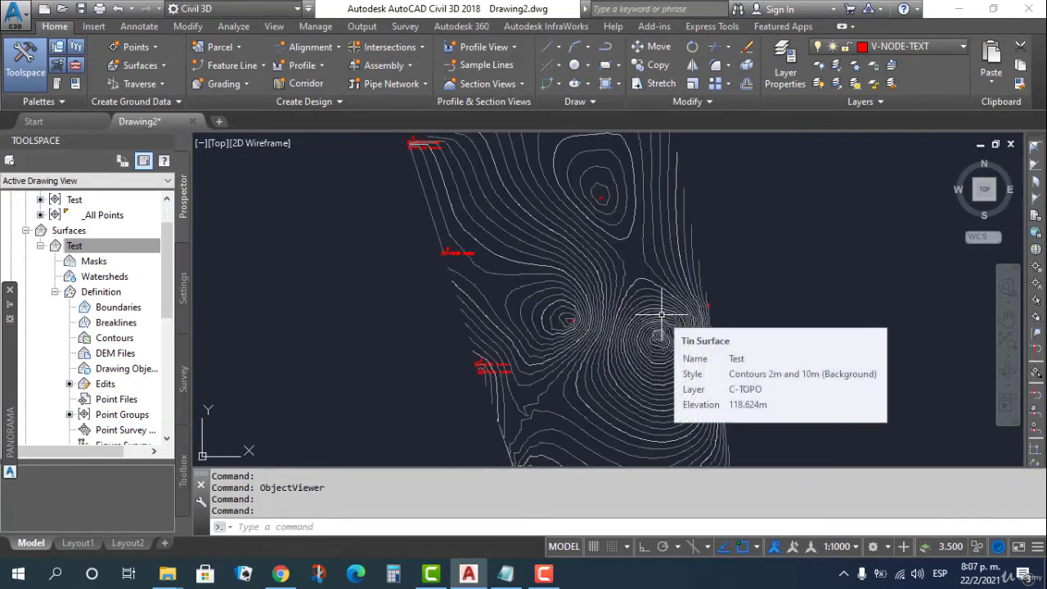
pyautogui.scroll(-4, 633, 320)
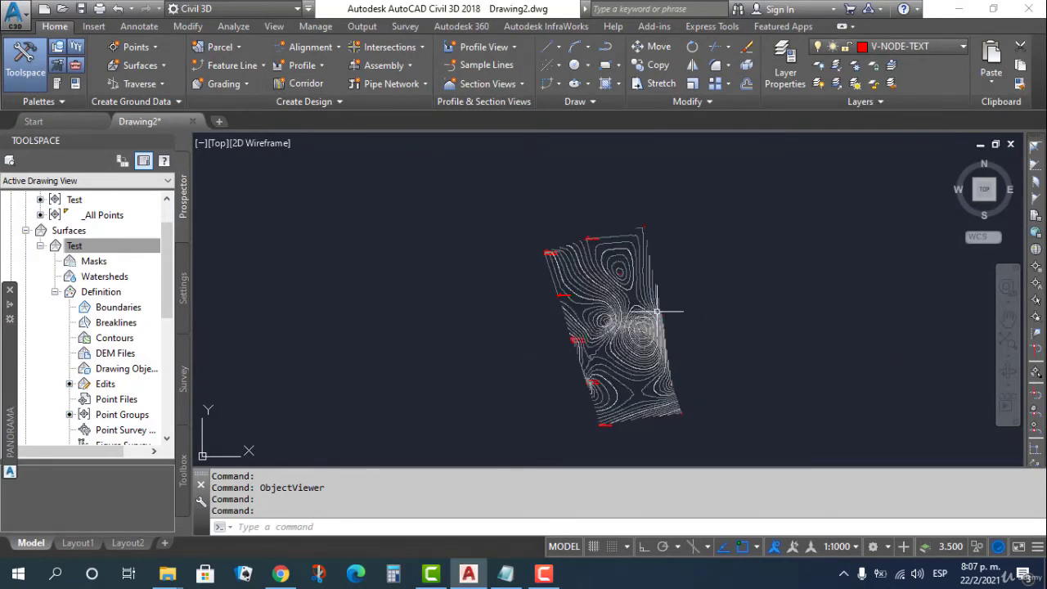
pyautogui.scroll(2, 656, 311)
pyautogui.click(587, 292)
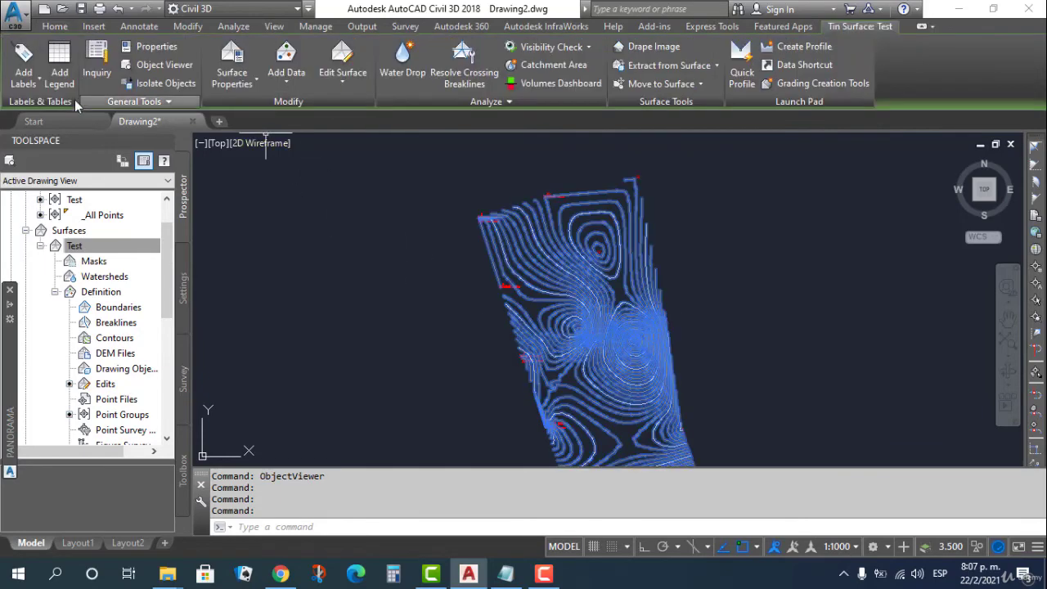
pyautogui.click(136, 26)
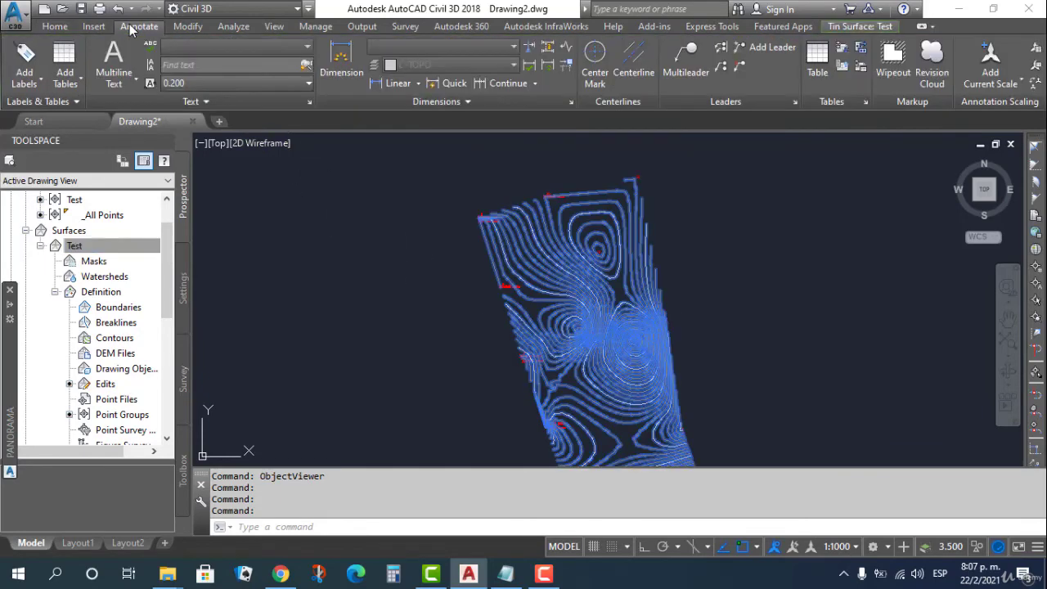
pyautogui.click(23, 75)
pyautogui.moveTo(54, 104)
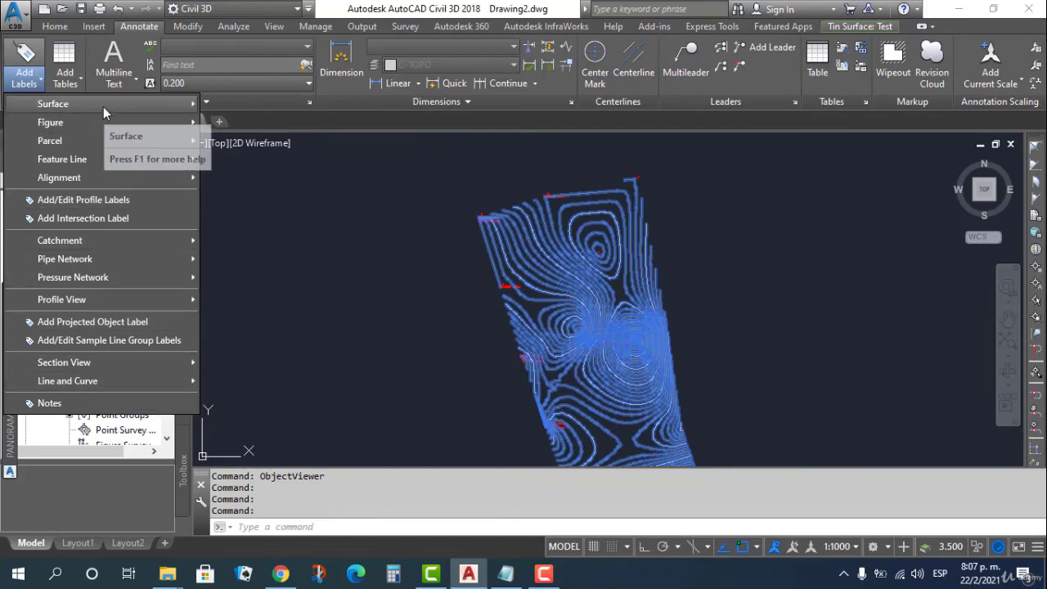
pyautogui.moveTo(104, 106)
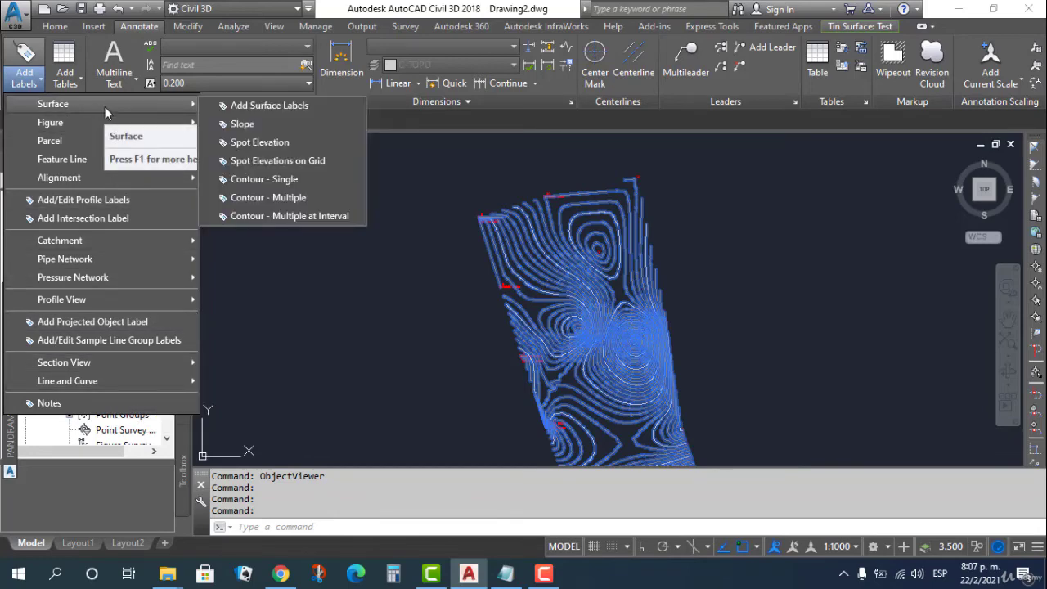
pyautogui.click(301, 182)
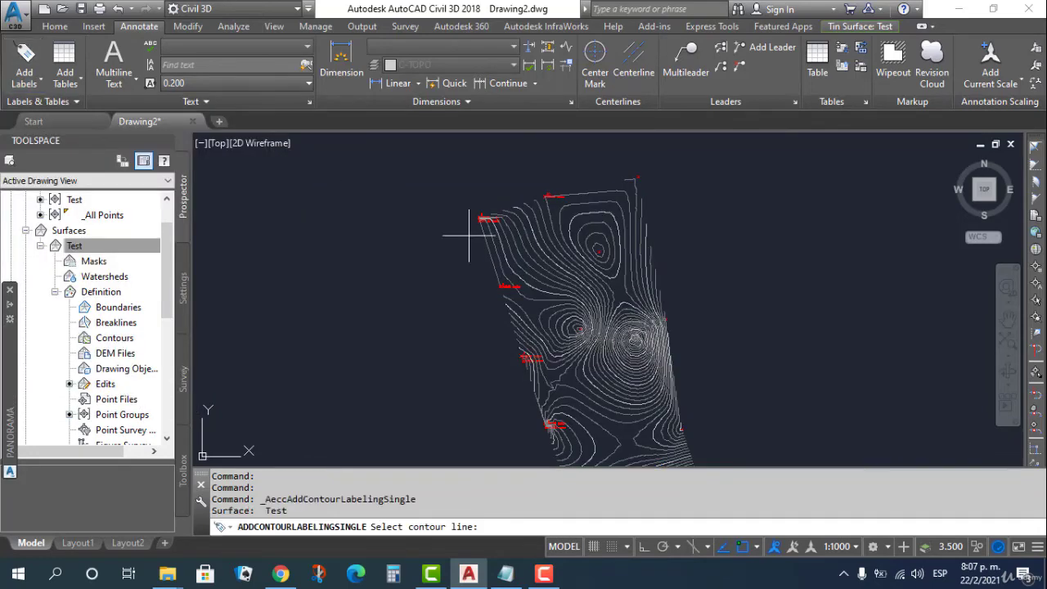
pyautogui.click(558, 260)
pyautogui.scroll(8, 562, 267)
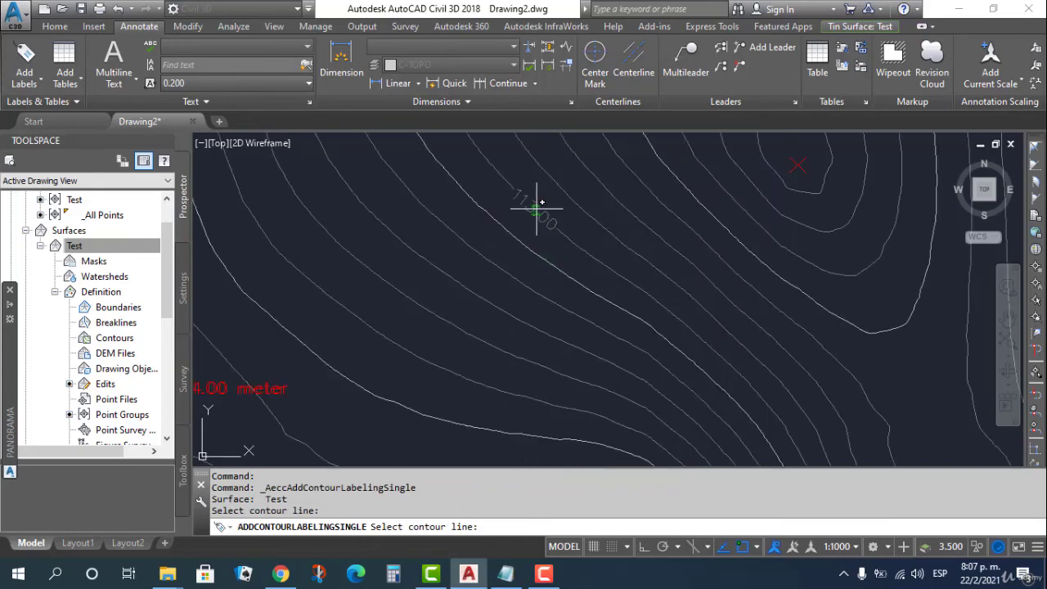
# - Label three individual contours south of the western closed contour group, in the middle of the surface
pyautogui.scroll(-10, 536, 208)
pyautogui.scroll(8, 551, 260)
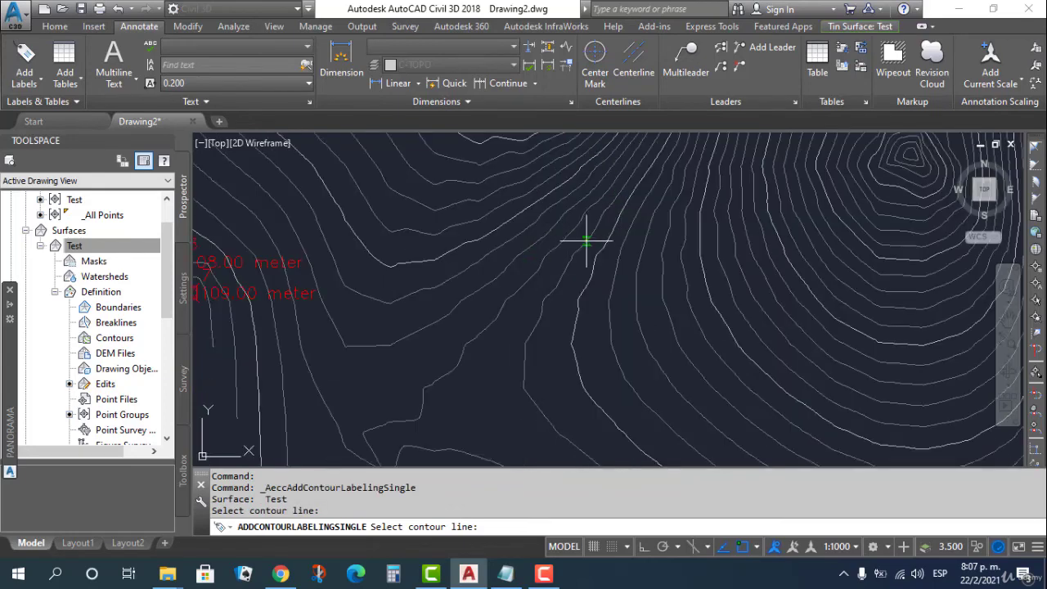
pyautogui.click(586, 241)
pyautogui.click(440, 285)
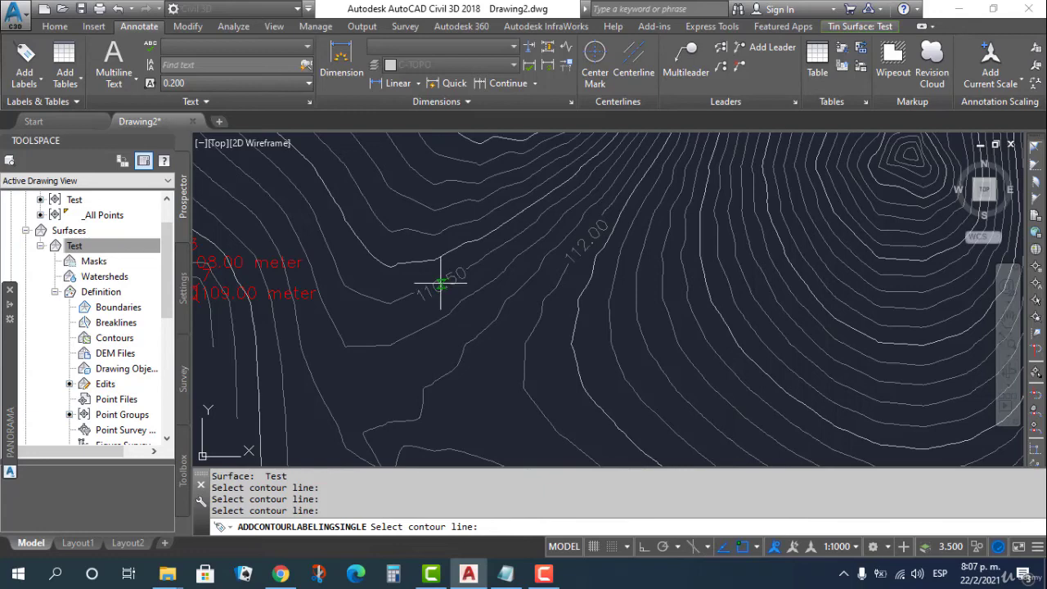
pyautogui.click(496, 229)
# - Label the two facing contours at the saddle in the southern part and one contour near the southwest corner
pyautogui.scroll(-8, 499, 233)
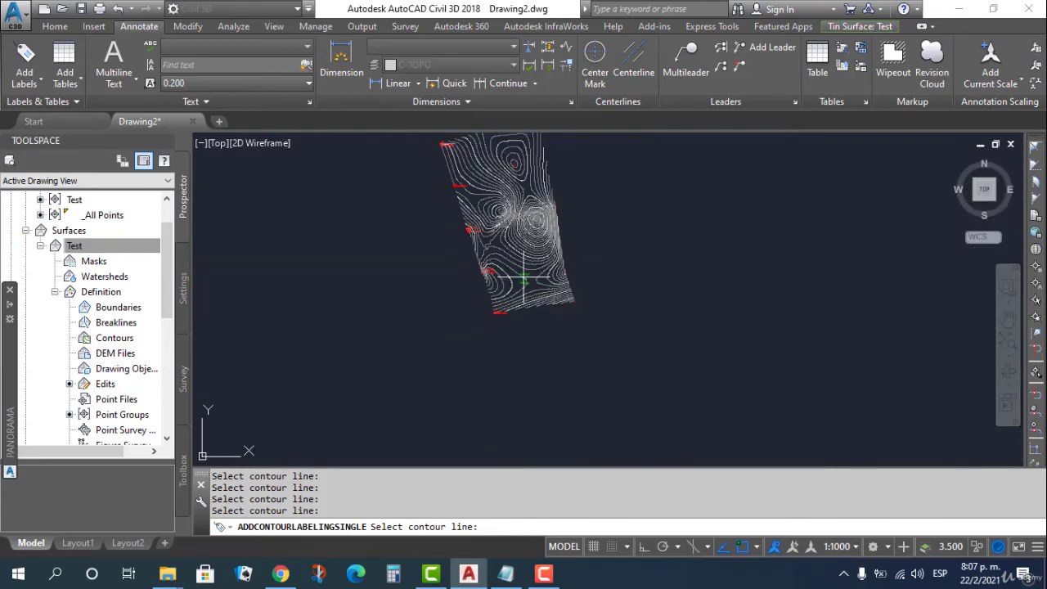
pyautogui.scroll(8, 524, 280)
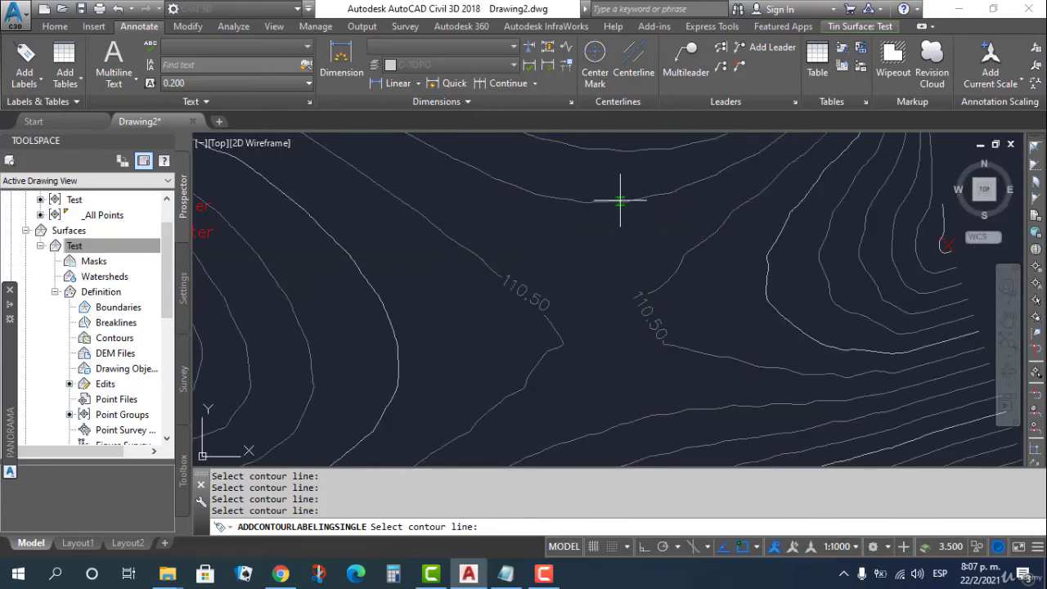
pyautogui.scroll(-8, 580, 218)
pyautogui.scroll(8, 491, 300)
pyautogui.click(529, 242)
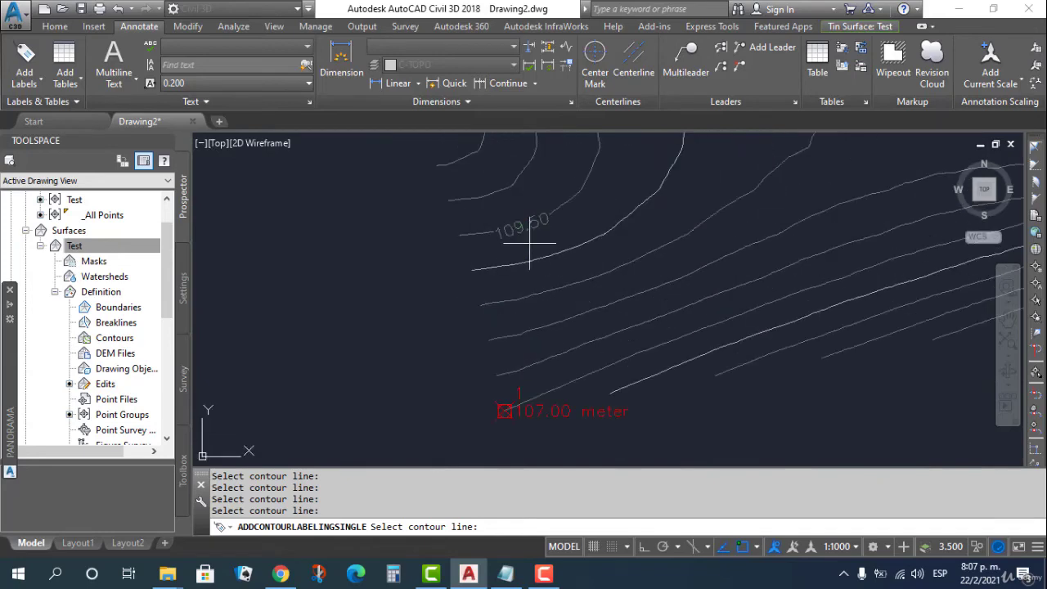
pyautogui.scroll(-8, 661, 262)
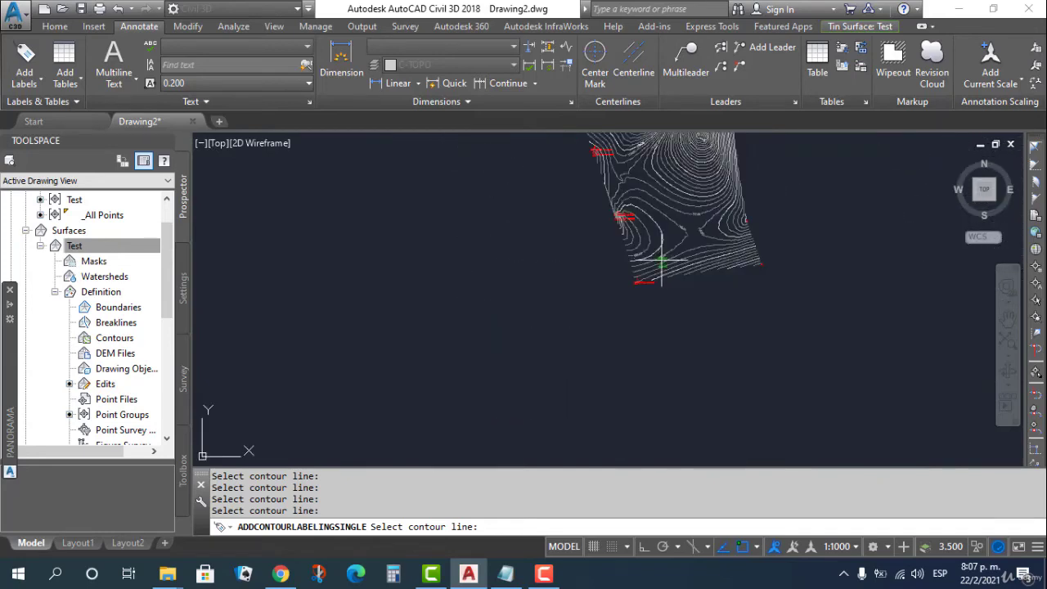
# - Label multiple contours with Contour - Multiple along a line from south of the Test surface to beyond its northern edge, and check the labels
pyautogui.moveTo(726, 192); pyautogui.dragTo(691, 306, button='middle')
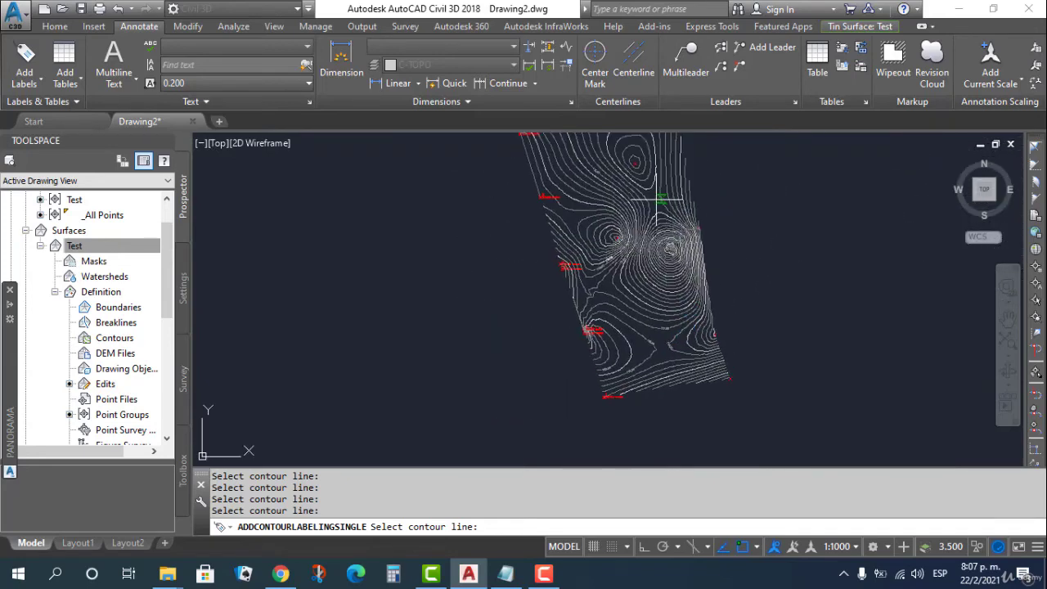
pyautogui.click(38, 86)
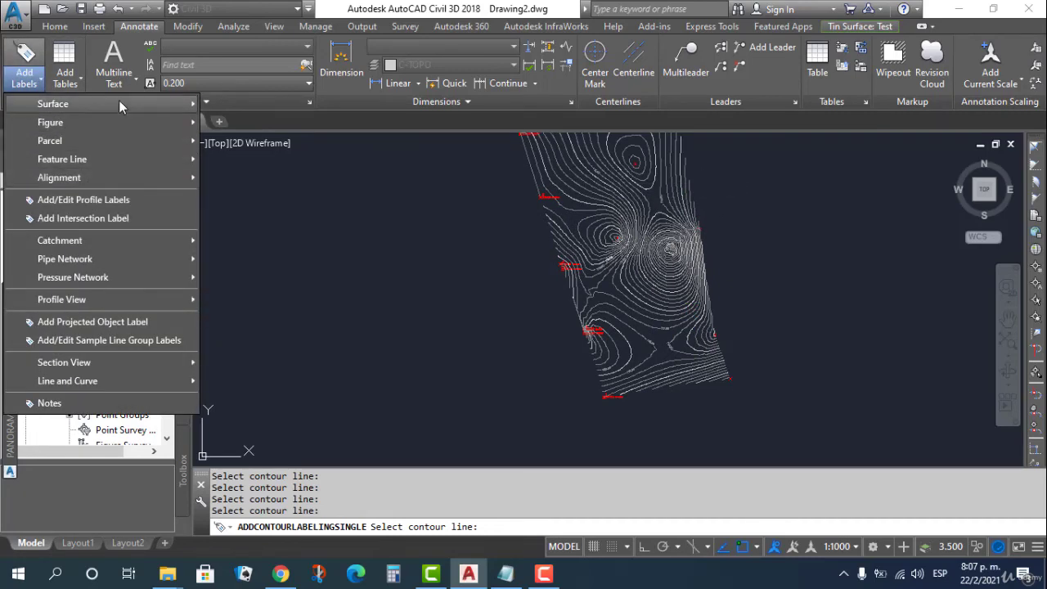
pyautogui.moveTo(122, 104)
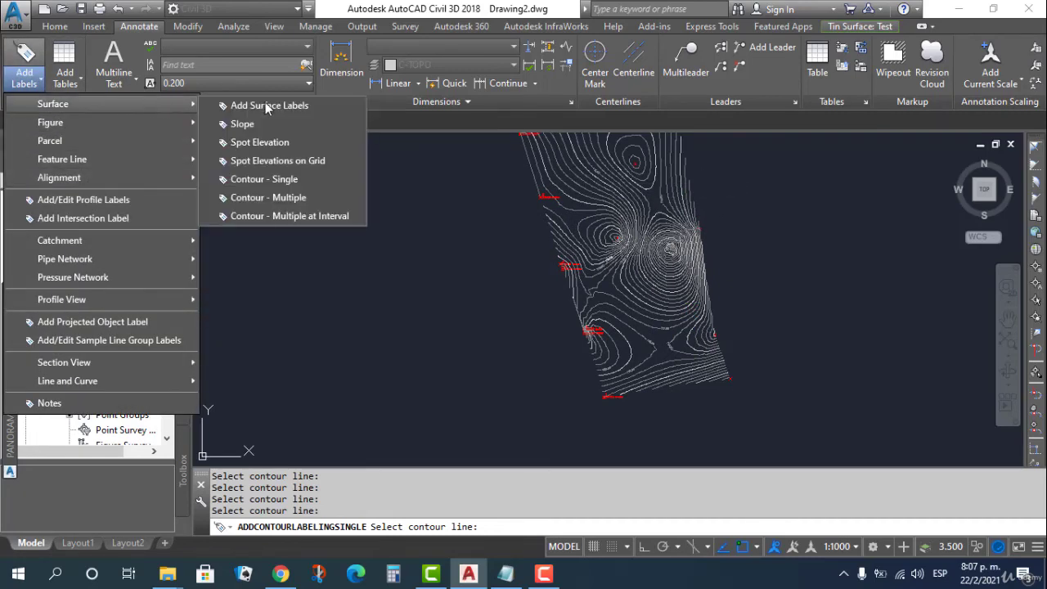
pyautogui.click(303, 199)
pyautogui.click(677, 400)
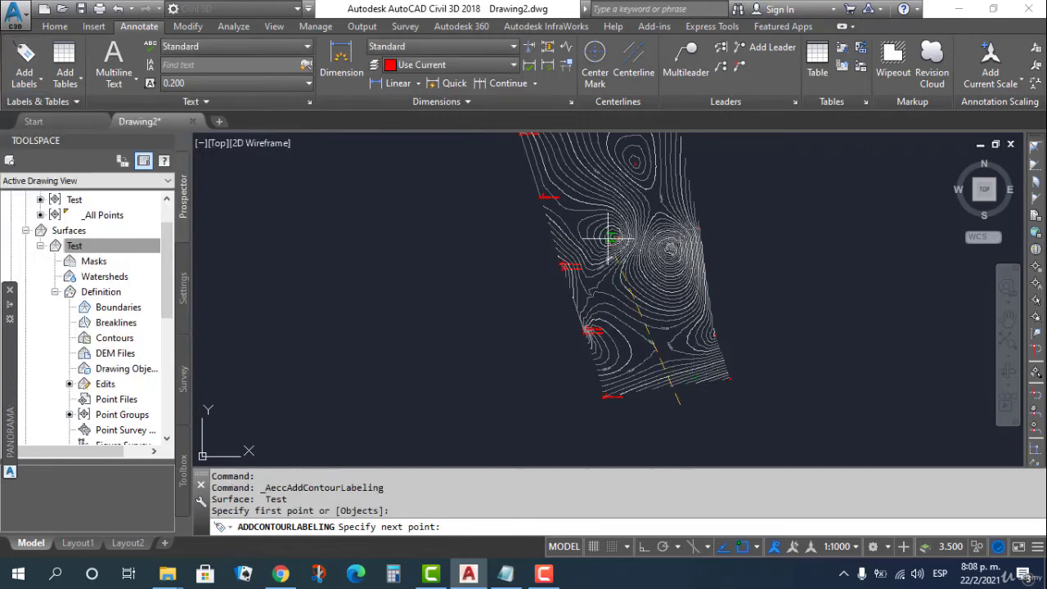
pyautogui.moveTo(610, 237); pyautogui.dragTo(615, 335, button='middle')
pyautogui.click(627, 176)
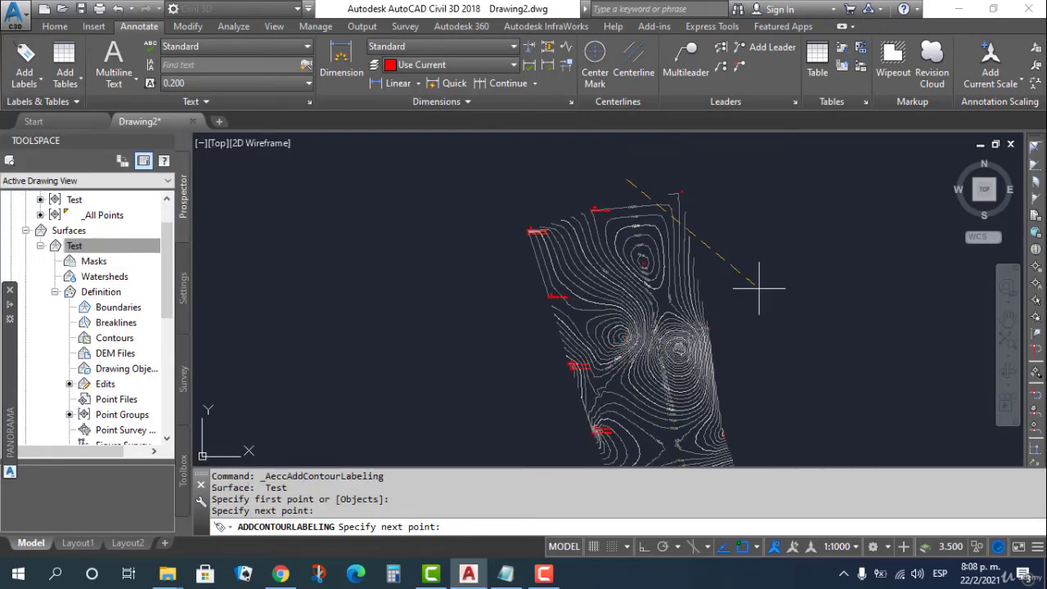
pyautogui.press('Escape')
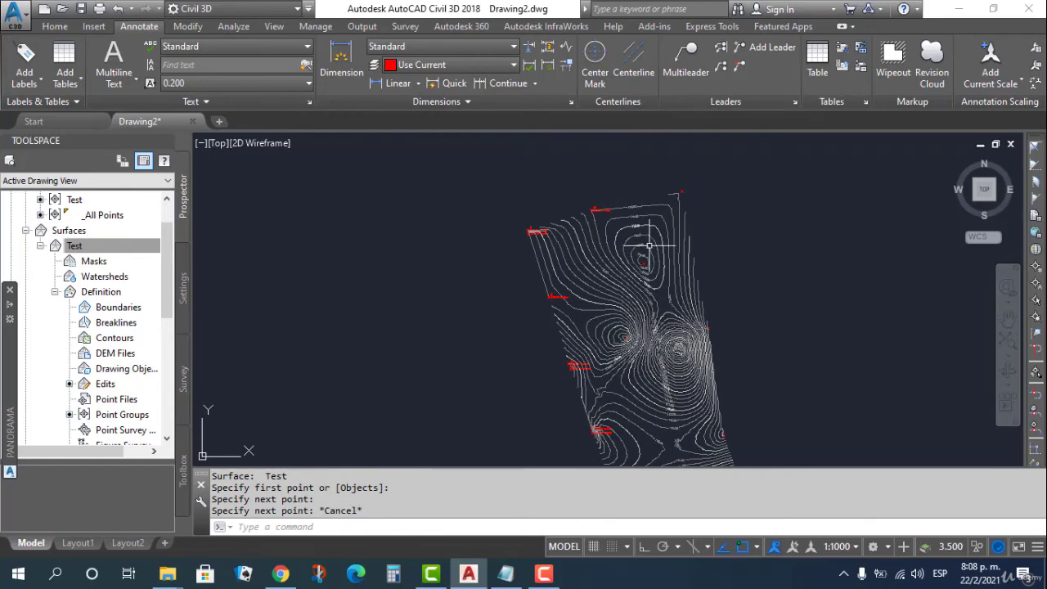
pyautogui.scroll(8, 621, 214)
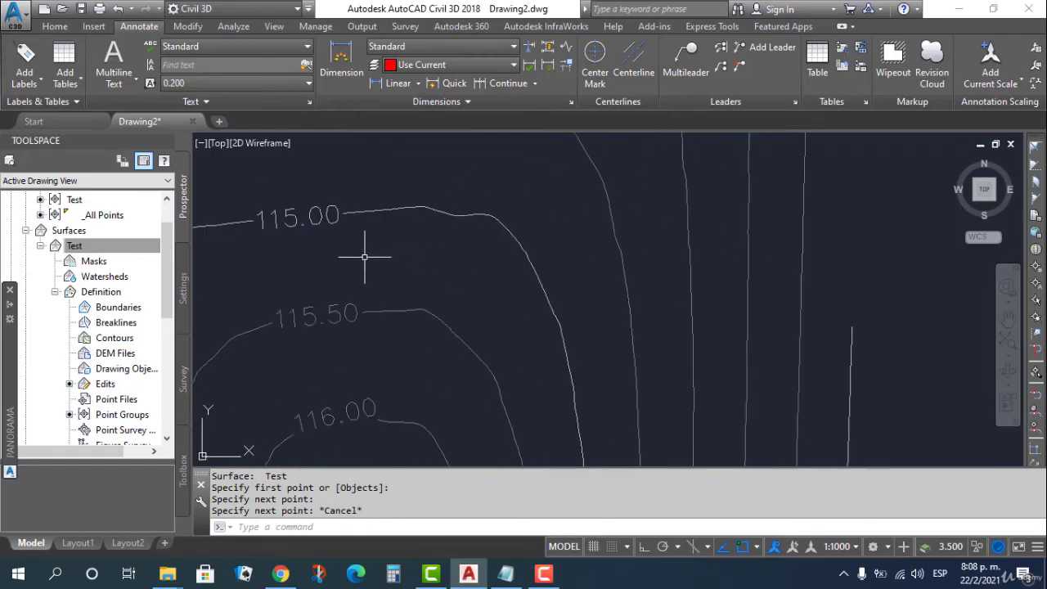
pyautogui.scroll(-6, 352, 241)
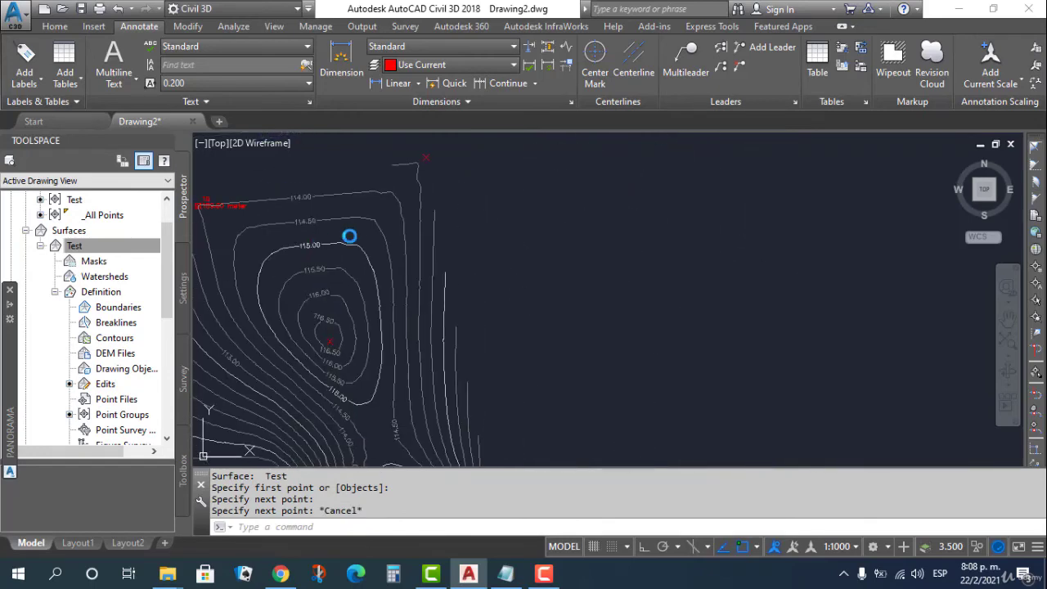
pyautogui.scroll(-3, 716, 333)
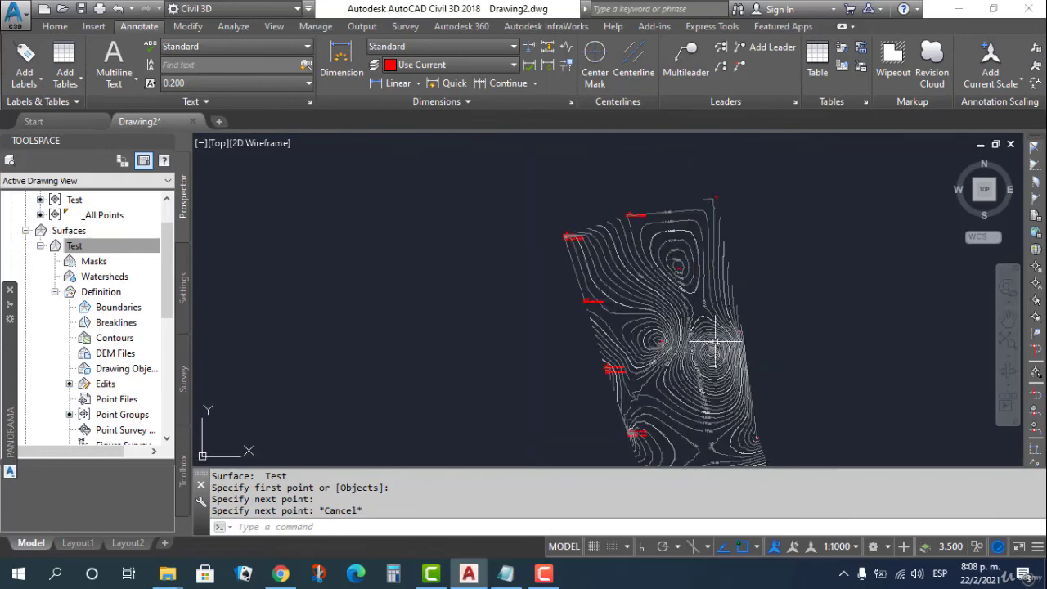
# - Examine which data types can be added to the Test surface, including the boundaries and contours in its definition
pyautogui.click(55, 26)
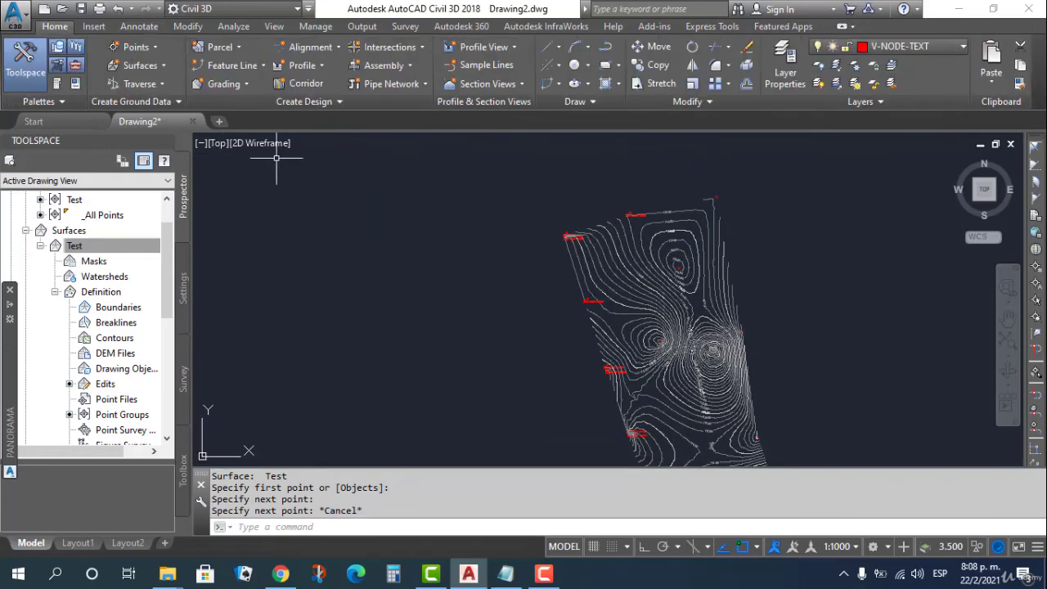
pyautogui.click(605, 267)
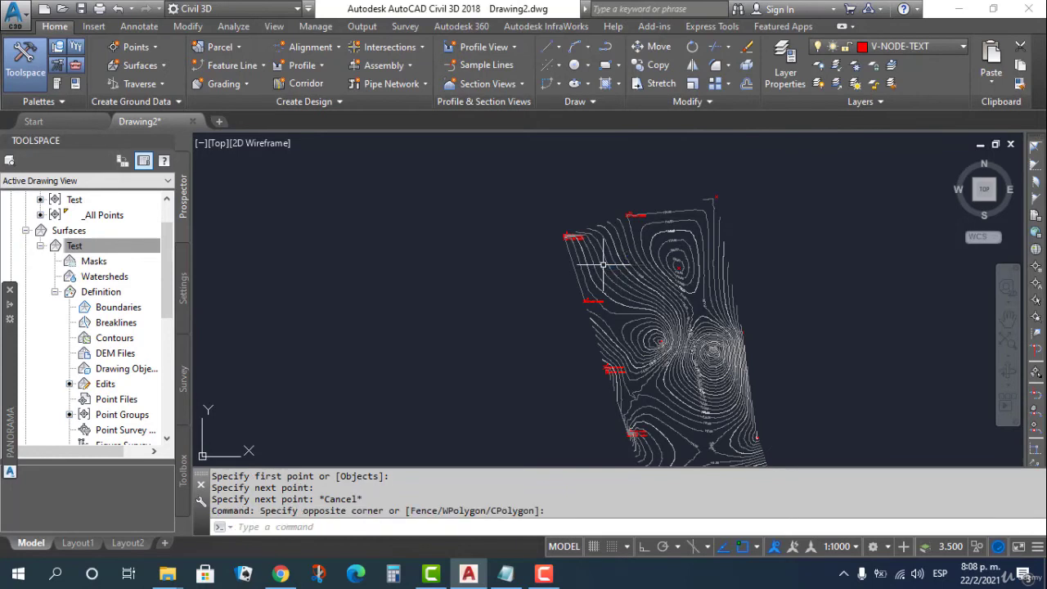
pyautogui.click(603, 265)
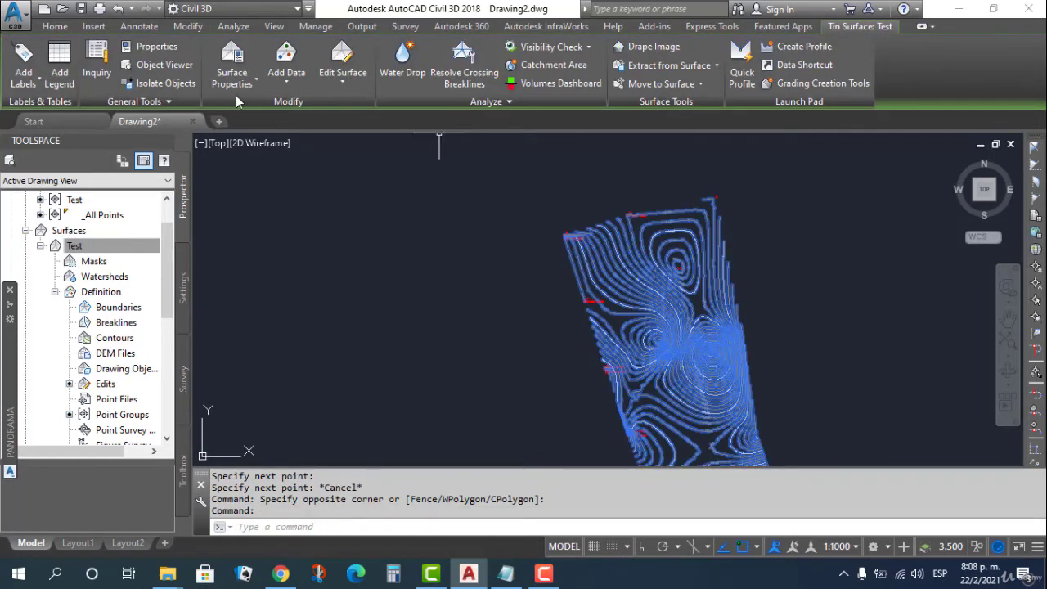
pyautogui.click(231, 84)
pyautogui.click(278, 85)
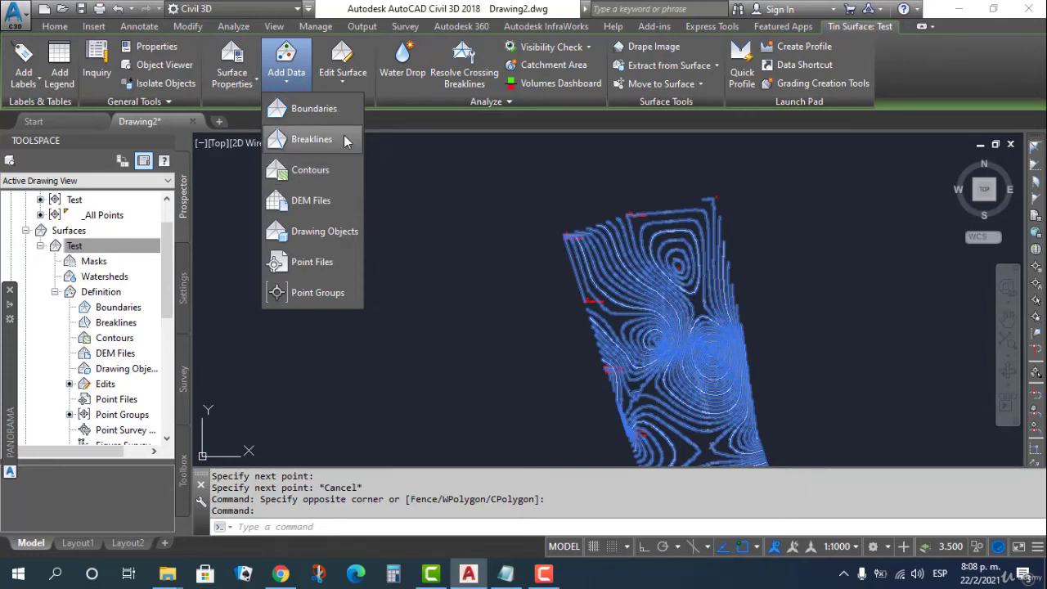
pyautogui.click(115, 338)
pyautogui.click(111, 307)
pyautogui.scroll(-2, 323, 310)
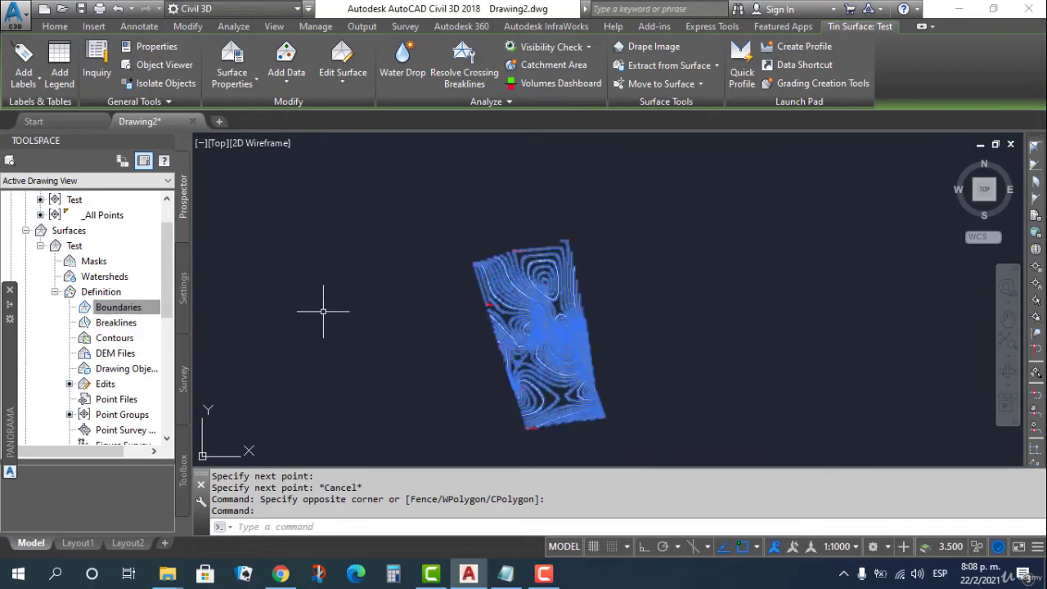
pyautogui.press('Escape')
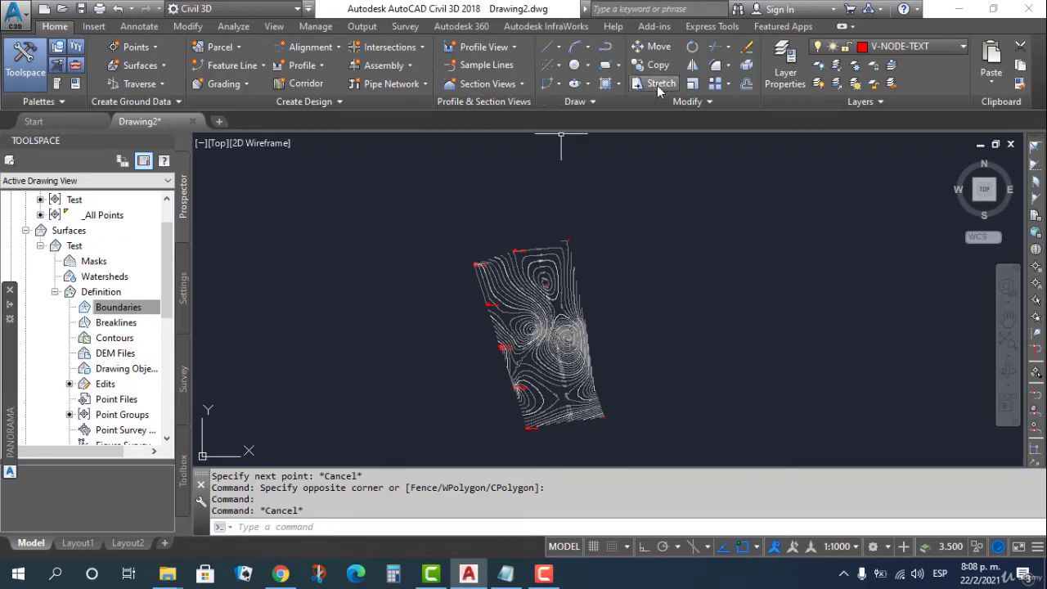
# - Draw a rectangle across the middle of the surface, extending beyond its west and east edges
pyautogui.click(605, 65)
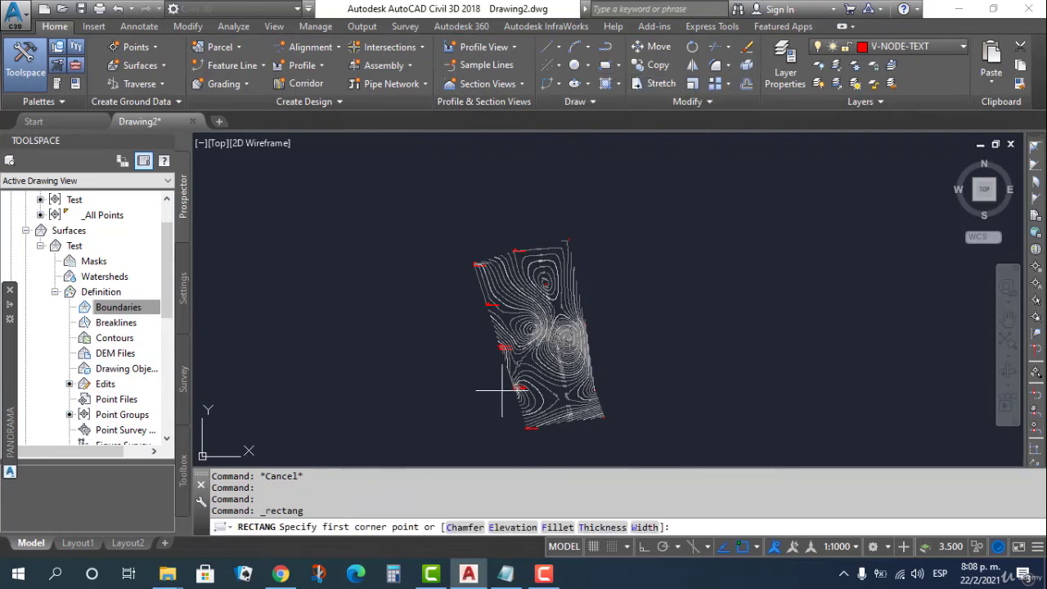
pyautogui.click(455, 297)
pyautogui.click(630, 368)
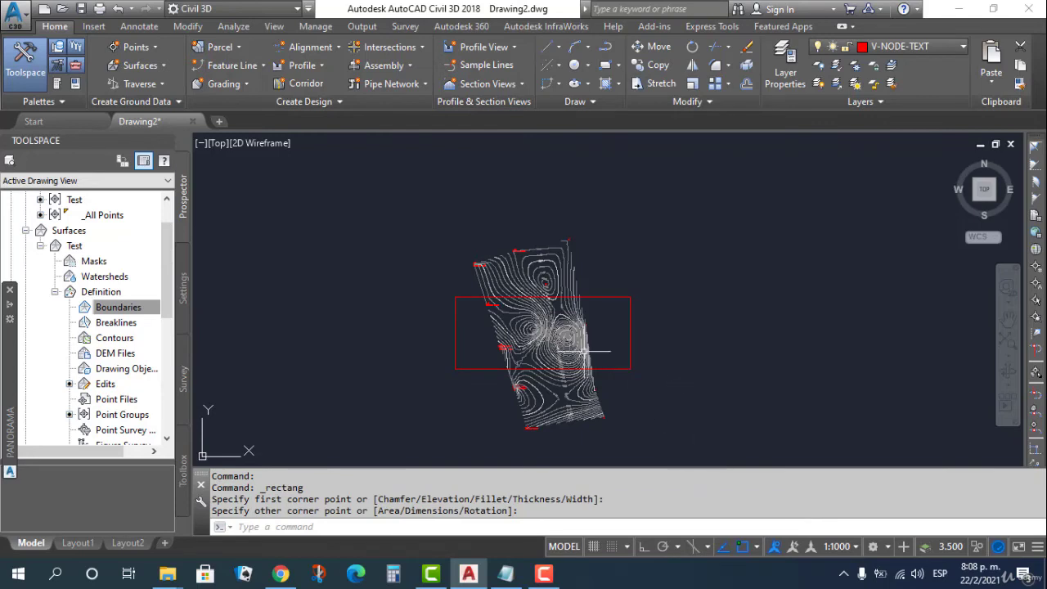
# - Add the rectangle to the Test surface as an Outer boundary named "boundary" with the non-destructive breakline option
pyautogui.rightClick(123, 315)
pyautogui.click(154, 318)
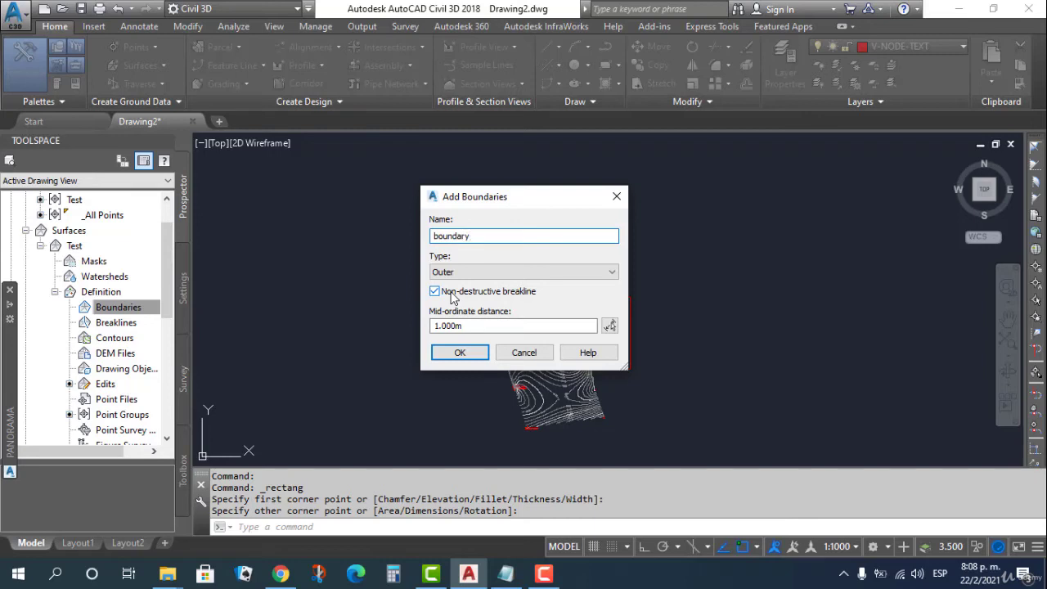
pyautogui.click(459, 352)
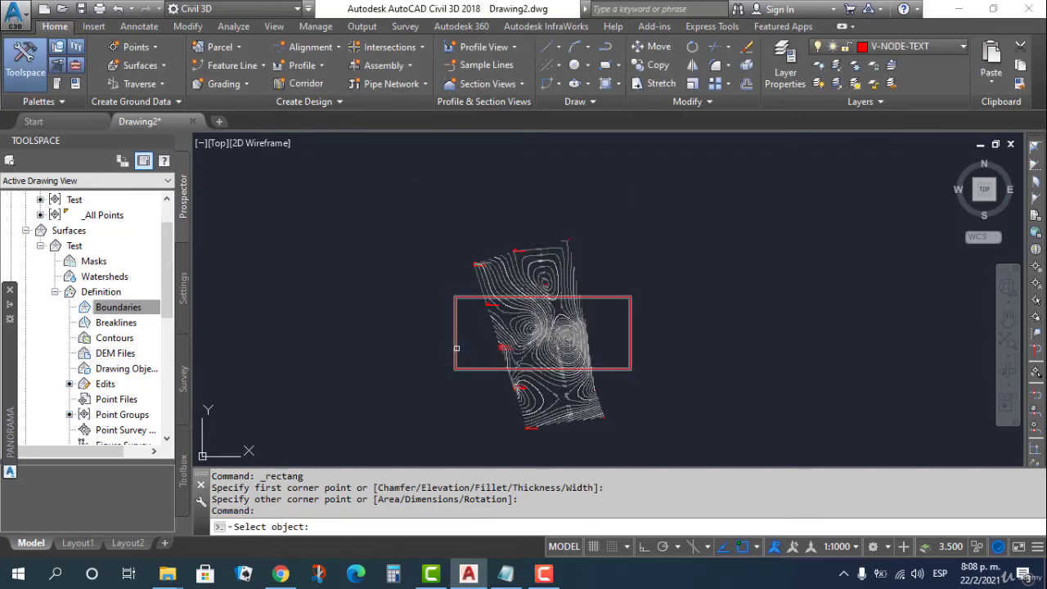
pyautogui.click(456, 348)
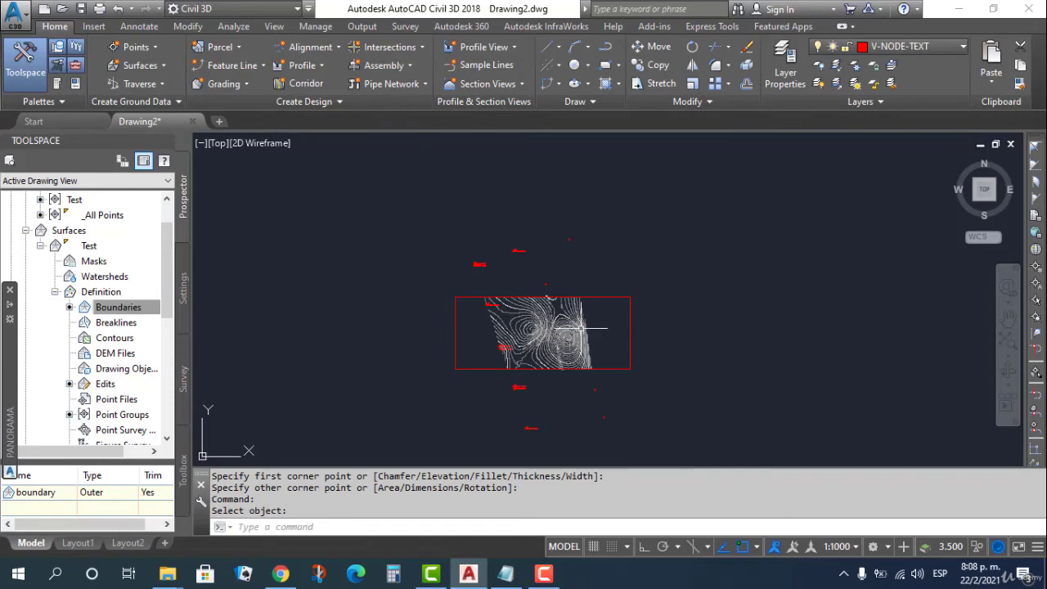
pyautogui.moveTo(512, 304)
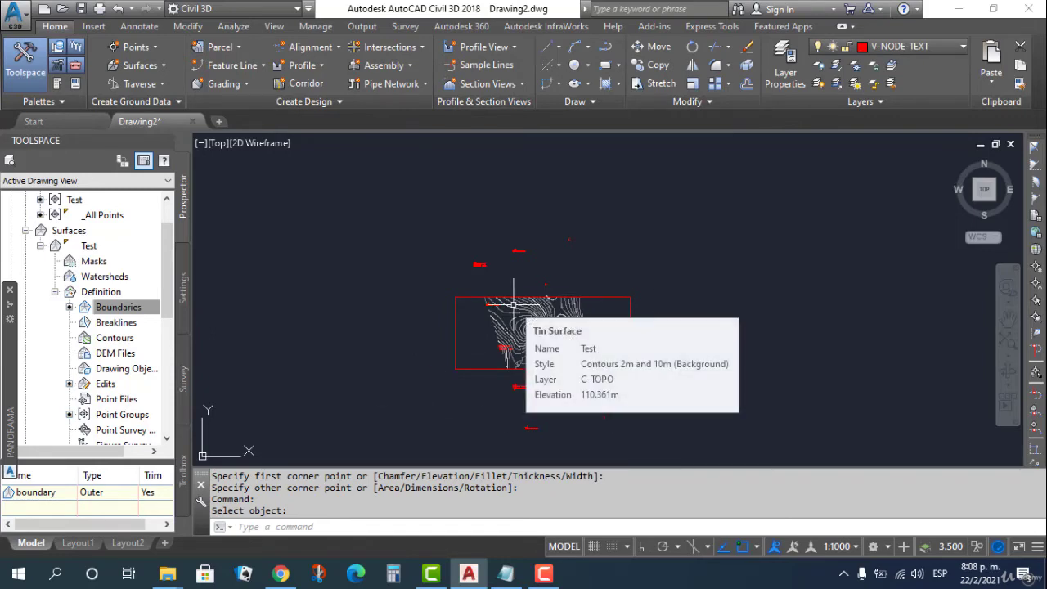
# - Undo adding the outer boundary and erase the rectangle across the surface
pyautogui.hotkey('ctrl', 'z')
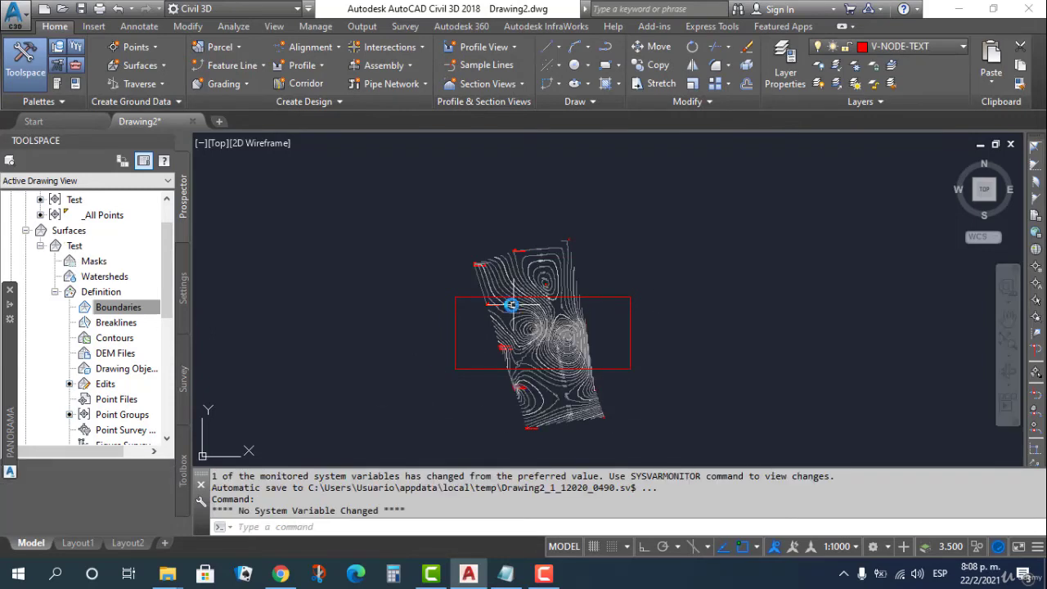
pyautogui.click(456, 337)
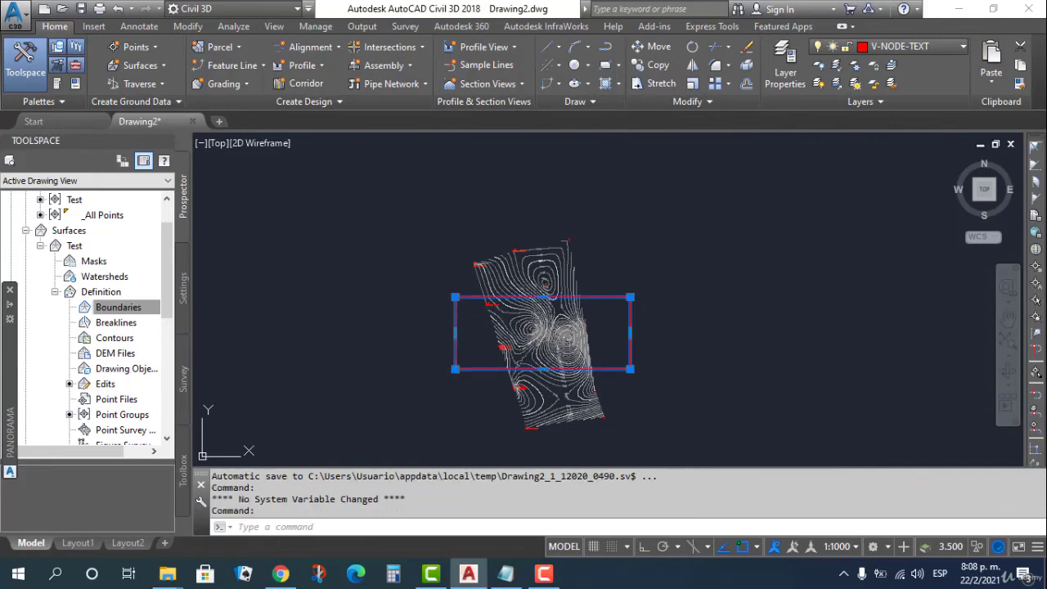
pyautogui.press('Delete')
# - Draw a rectangle across the surface's central closed contours, extending past both its west and east edges, for use as a breakline
pyautogui.click(109, 327)
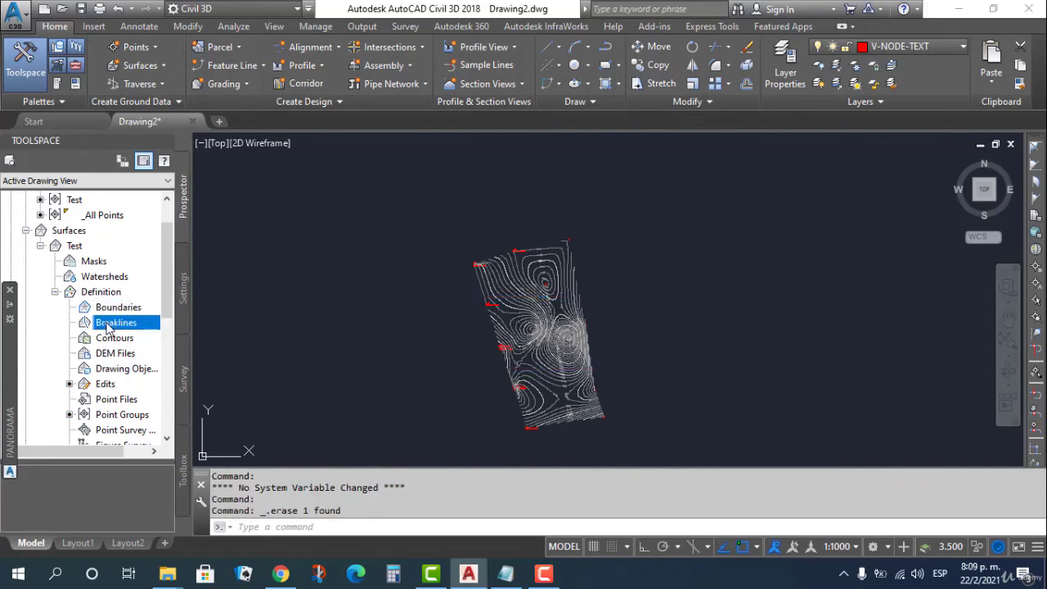
pyautogui.click(605, 66)
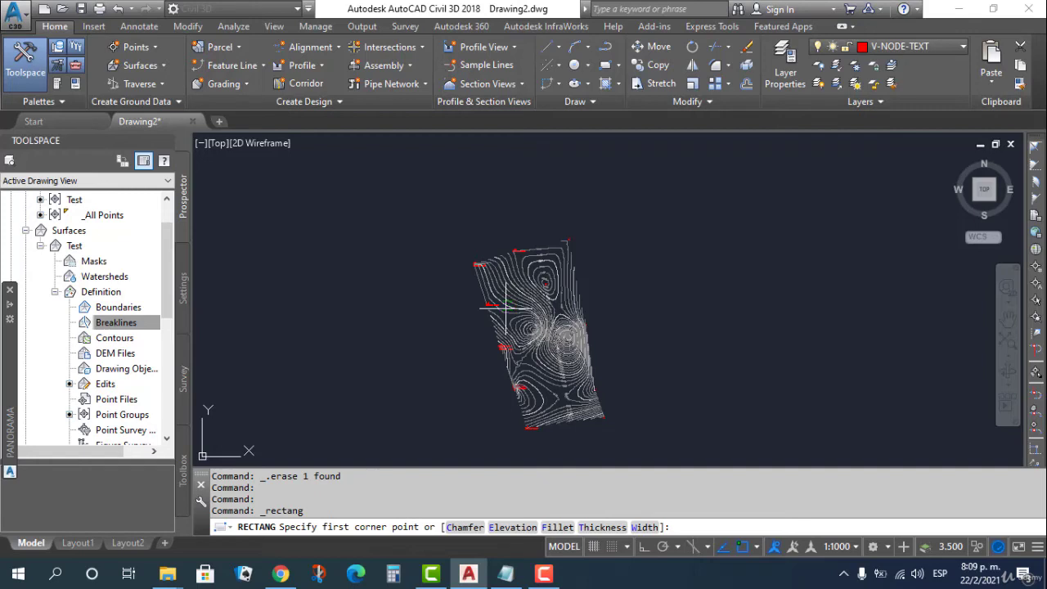
pyautogui.click(464, 318)
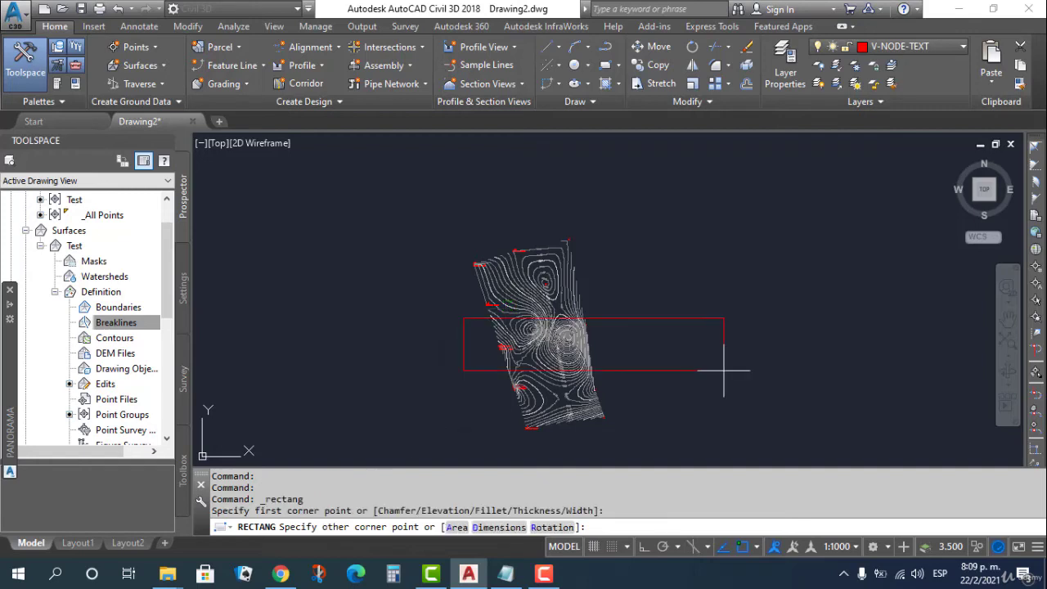
pyautogui.click(634, 377)
pyautogui.press('Escape')
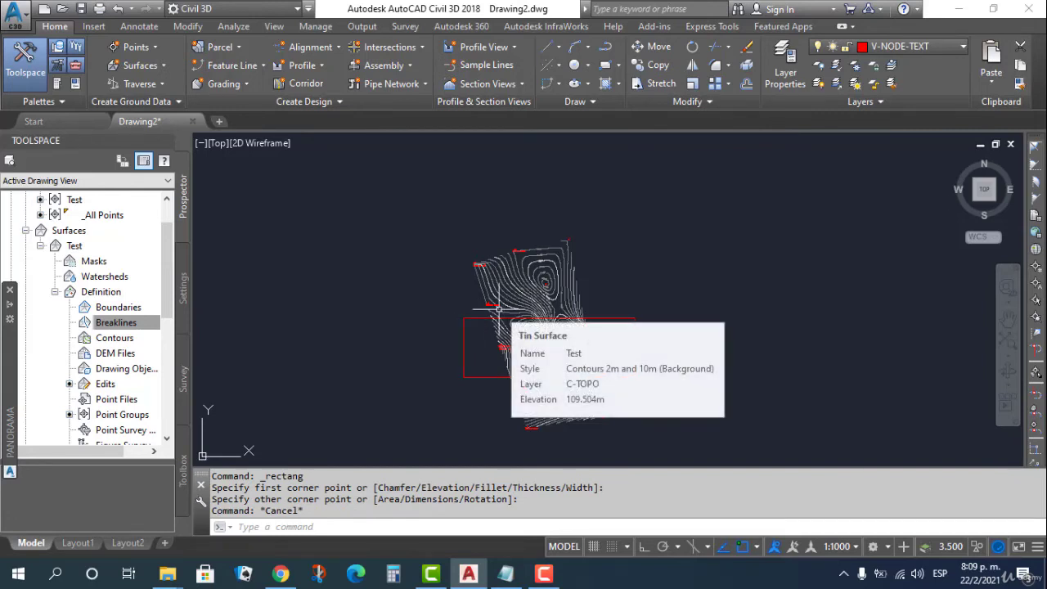
# - Start adding a breakline to the Test surface with type Wall and description "wall"
pyautogui.rightClick(162, 323)
pyautogui.click(180, 329)
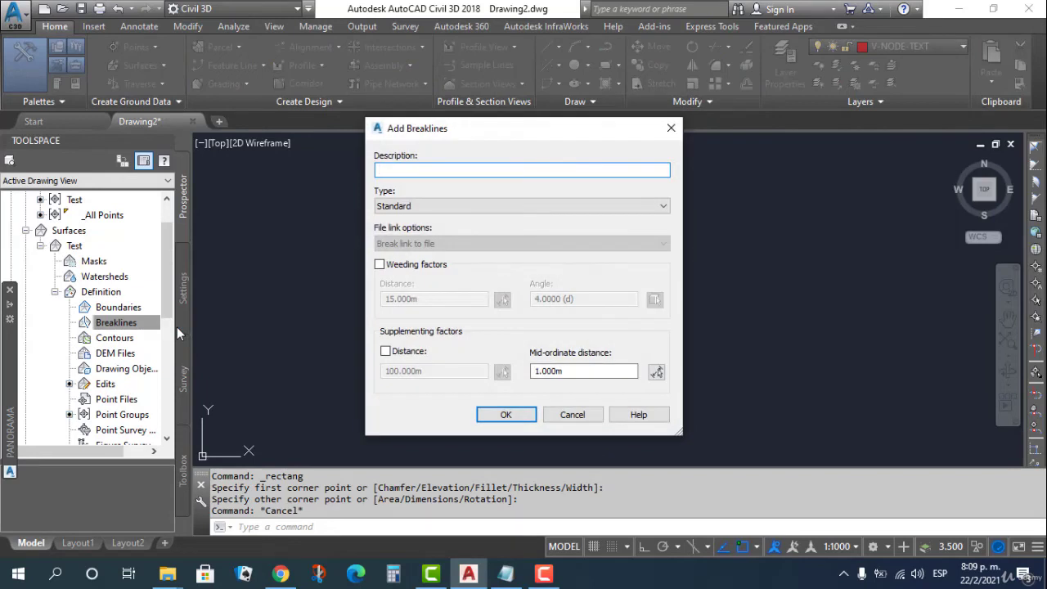
pyautogui.click(494, 210)
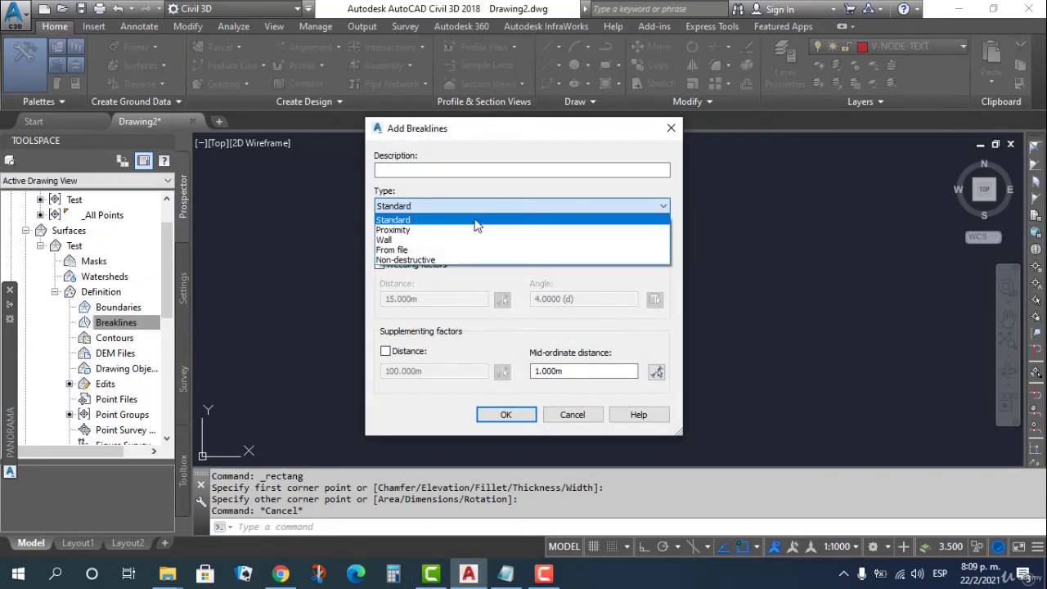
pyautogui.click(429, 239)
pyautogui.click(447, 171)
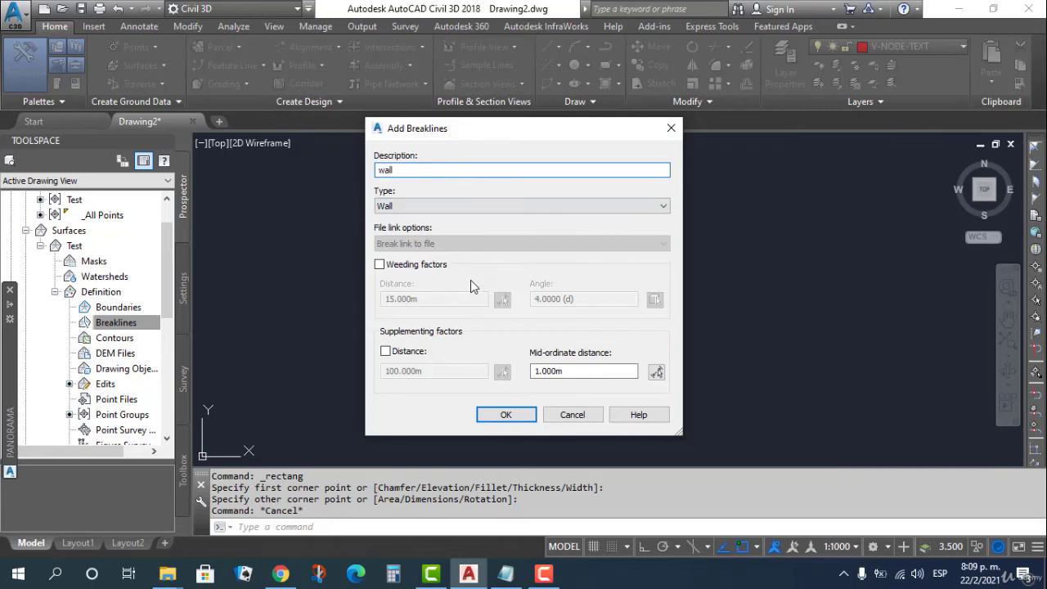
pyautogui.click(488, 417)
# - Build the wall breakline from the rectangle, offset toward its inside, with an elevation difference of 2 for all offset points
pyautogui.click(487, 377)
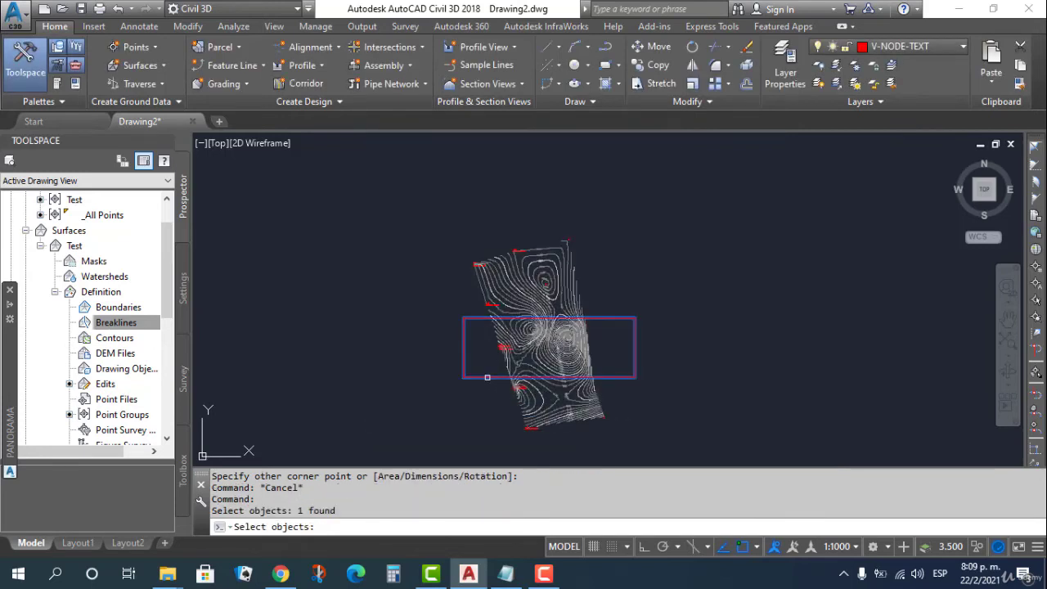
pyautogui.press('Return')
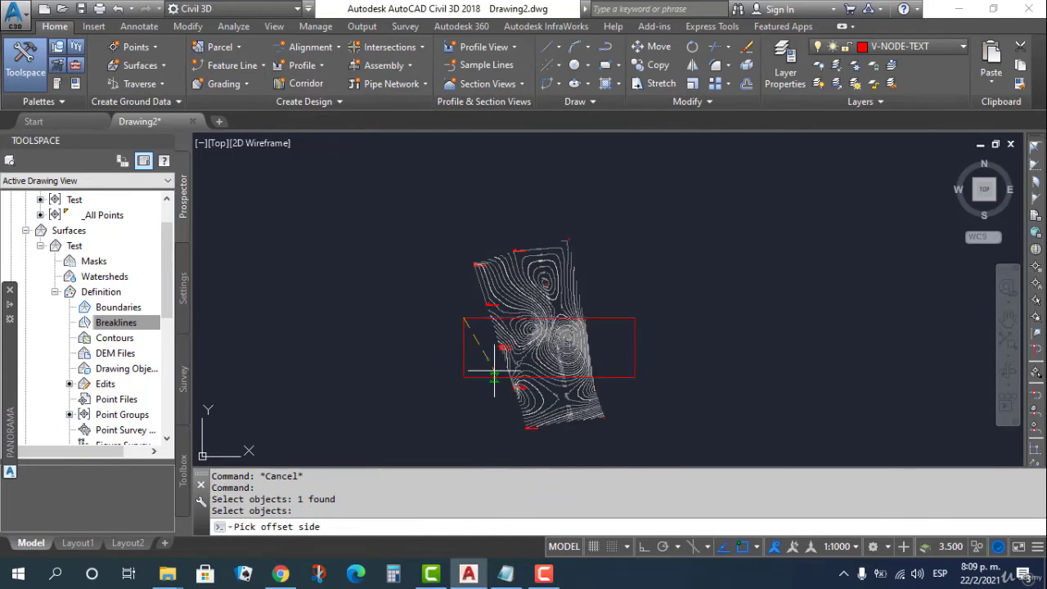
pyautogui.click(484, 347)
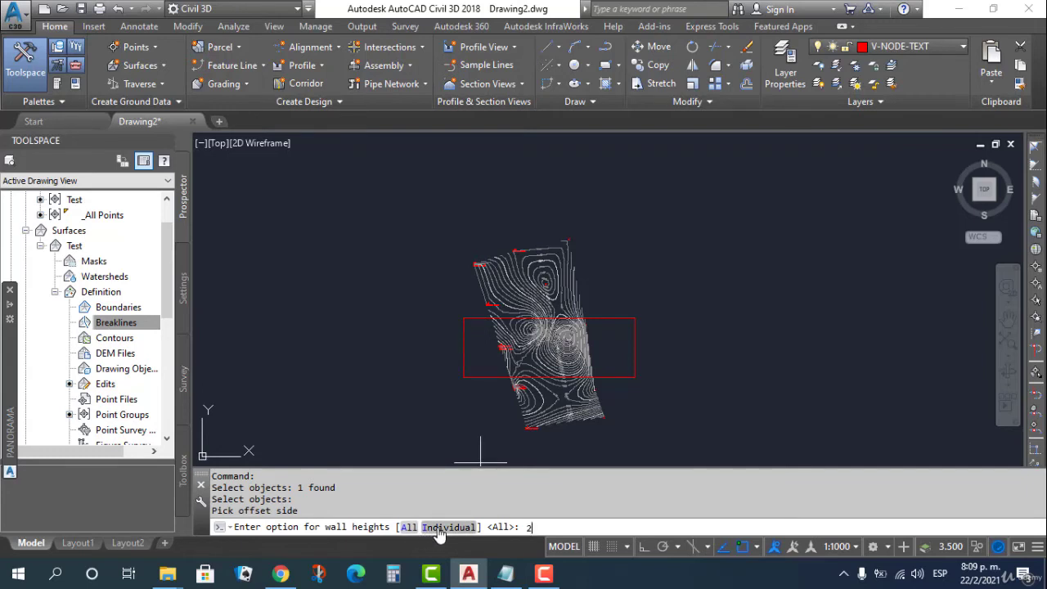
pyautogui.press('Return')
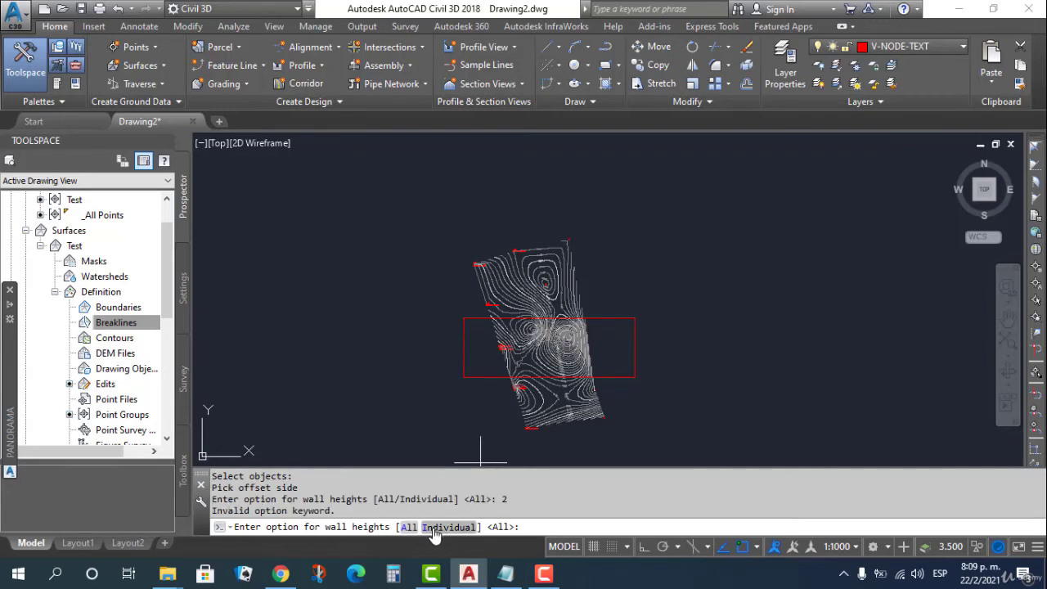
pyautogui.click(408, 528)
pyautogui.write('2')
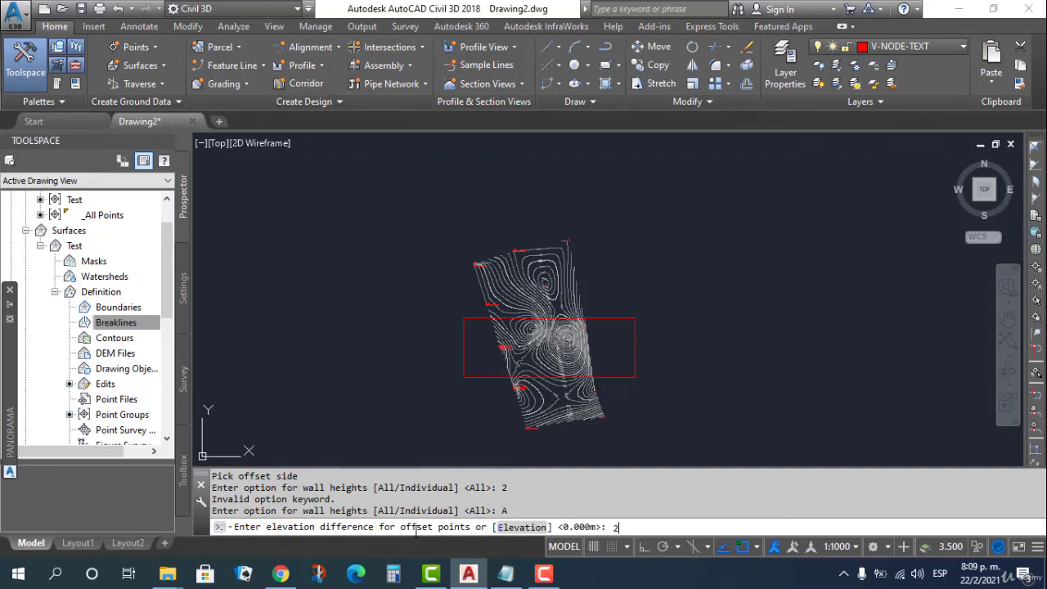
pyautogui.press('Return')
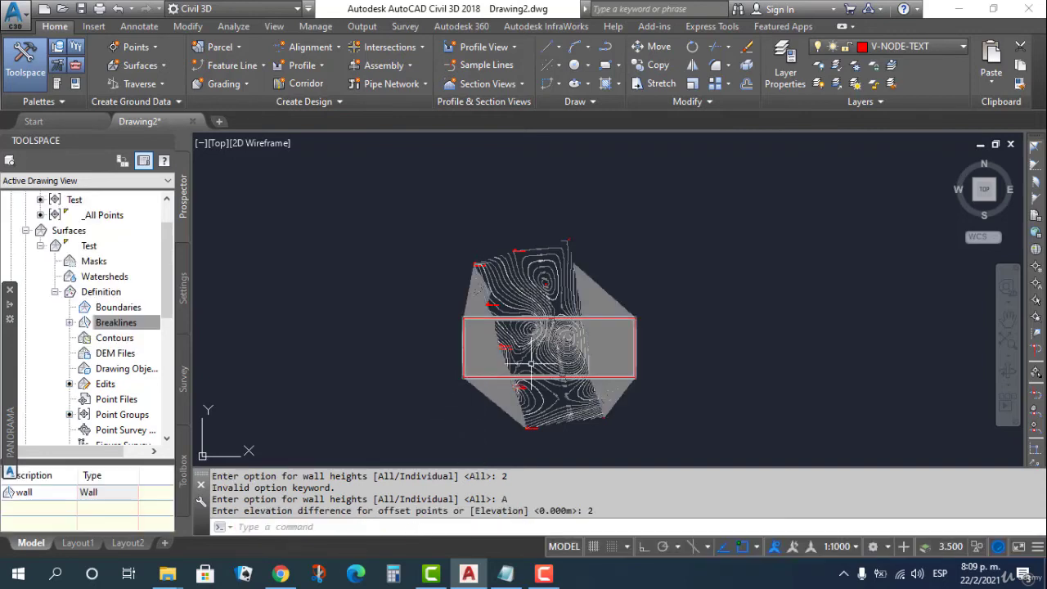
# - Examine the Test surface with its wall breakline in 3D in the Object Viewer, tilting the model, and close the viewer
pyautogui.click(572, 339)
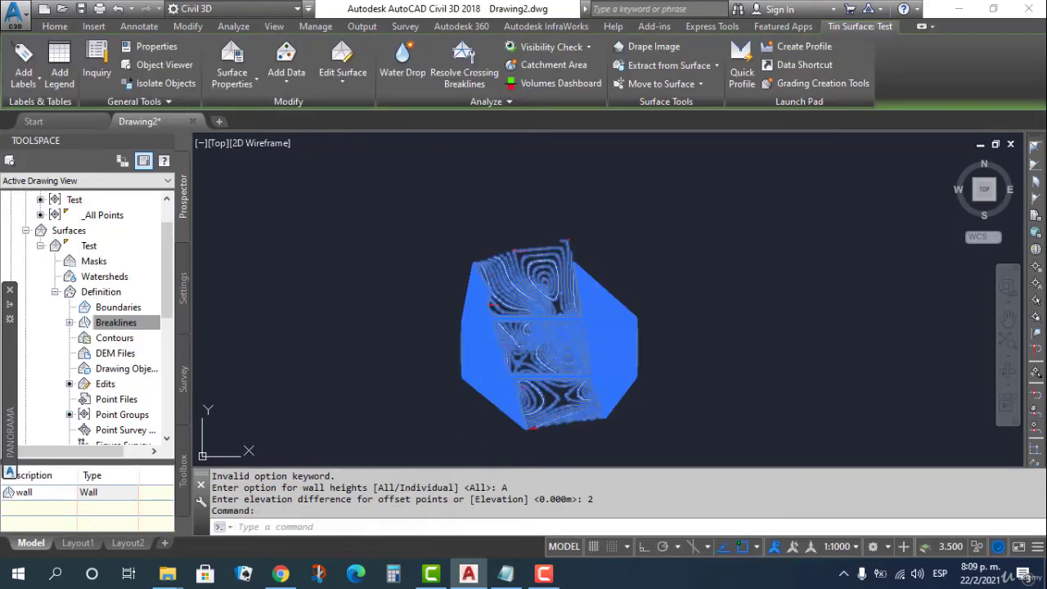
pyautogui.rightClick(576, 342)
pyautogui.click(612, 322)
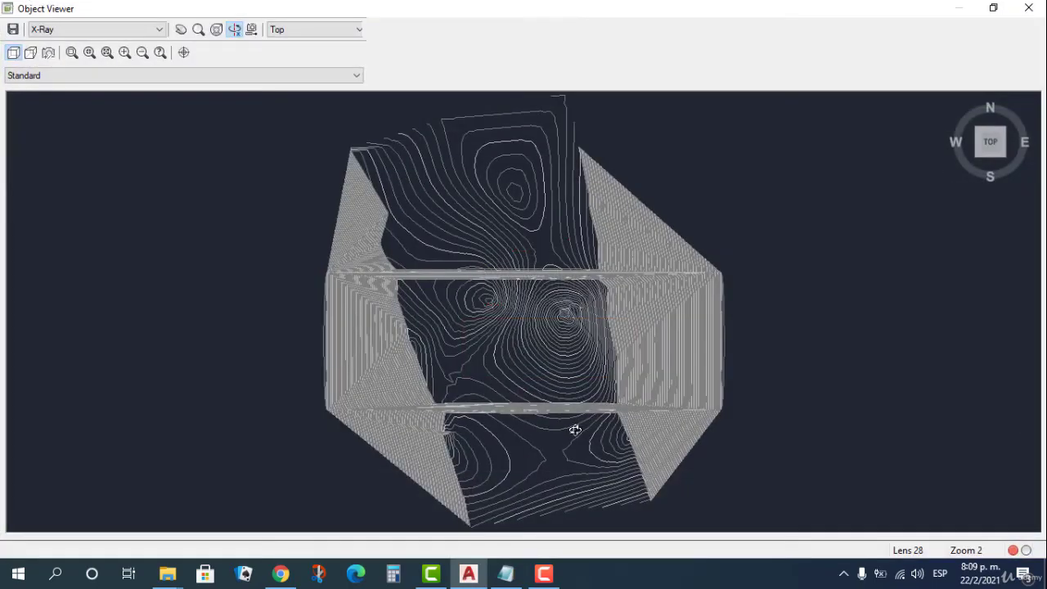
pyautogui.moveTo(575, 431); pyautogui.dragTo(568, 334)
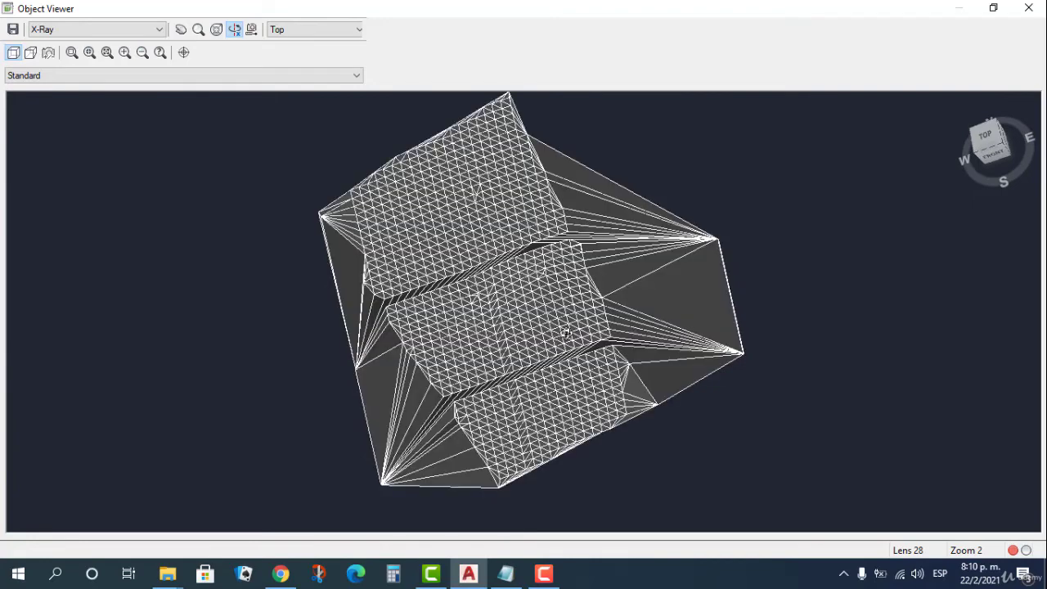
pyautogui.click(1029, 8)
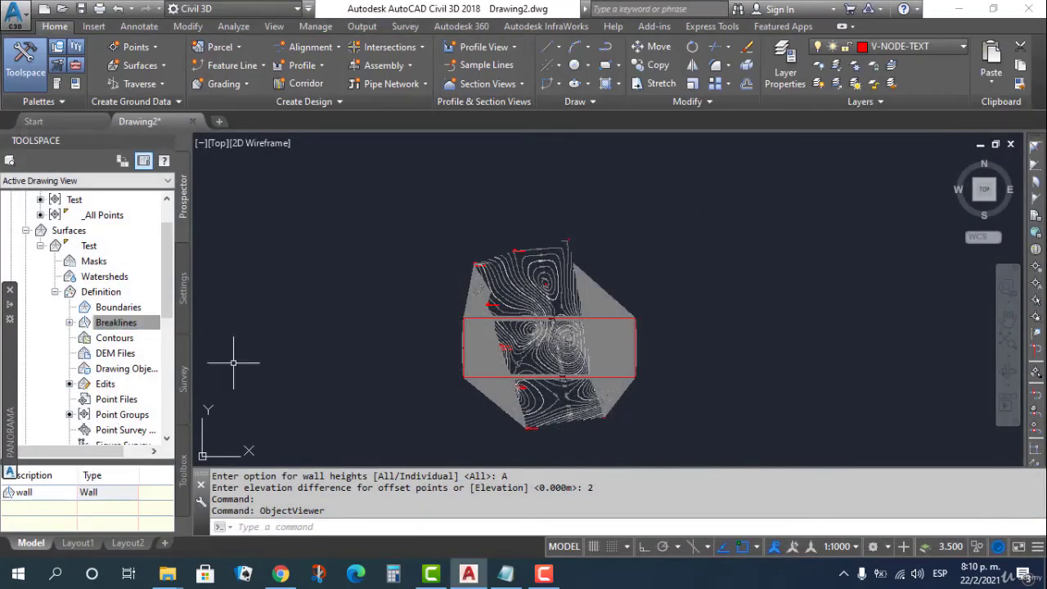
pyautogui.click(111, 338)
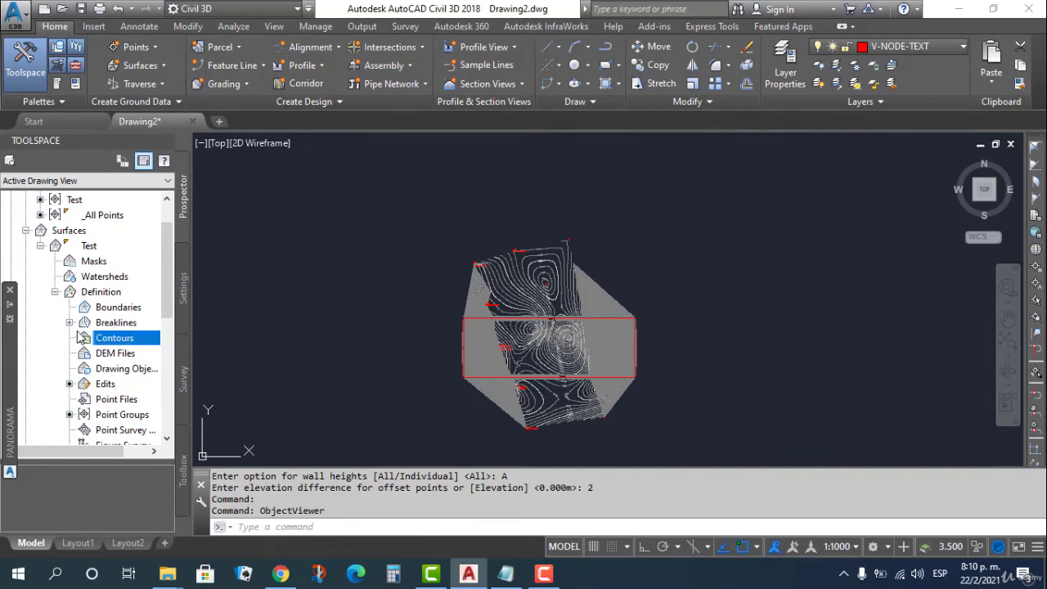
pyautogui.click(119, 356)
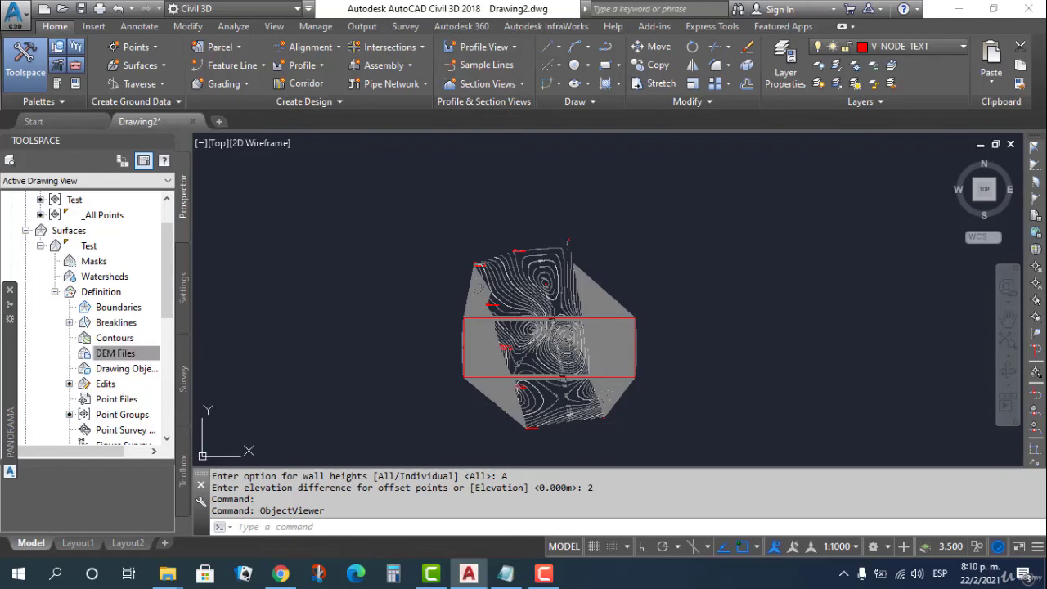
pyautogui.click(548, 296)
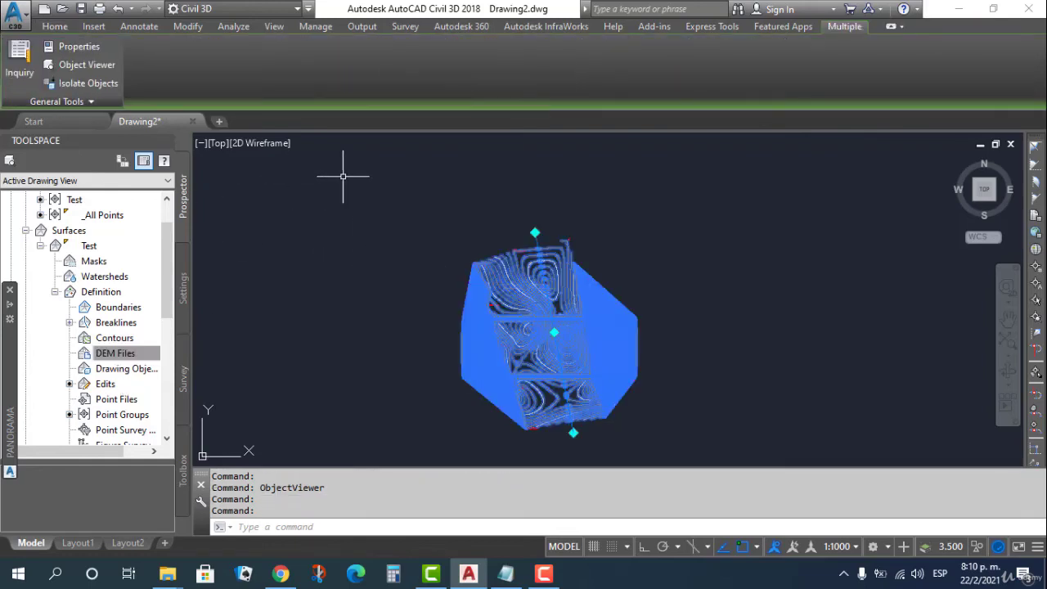
pyautogui.press('Escape')
# - Start a point-to-point visibility check on the Test surface, placing the eye just south of the rectangle and setting the target height to 2
pyautogui.click(515, 279)
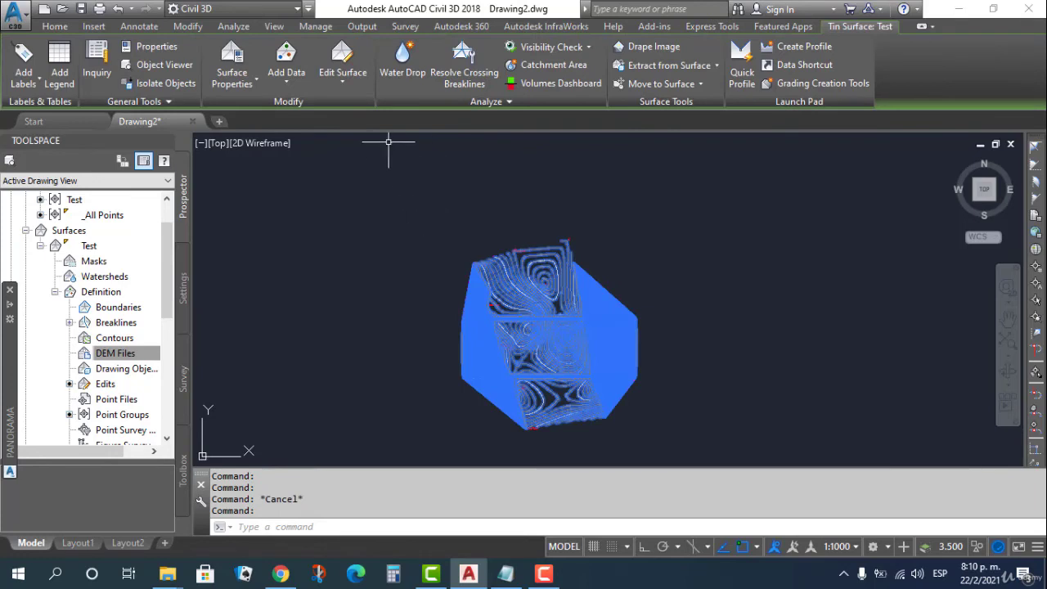
pyautogui.click(577, 50)
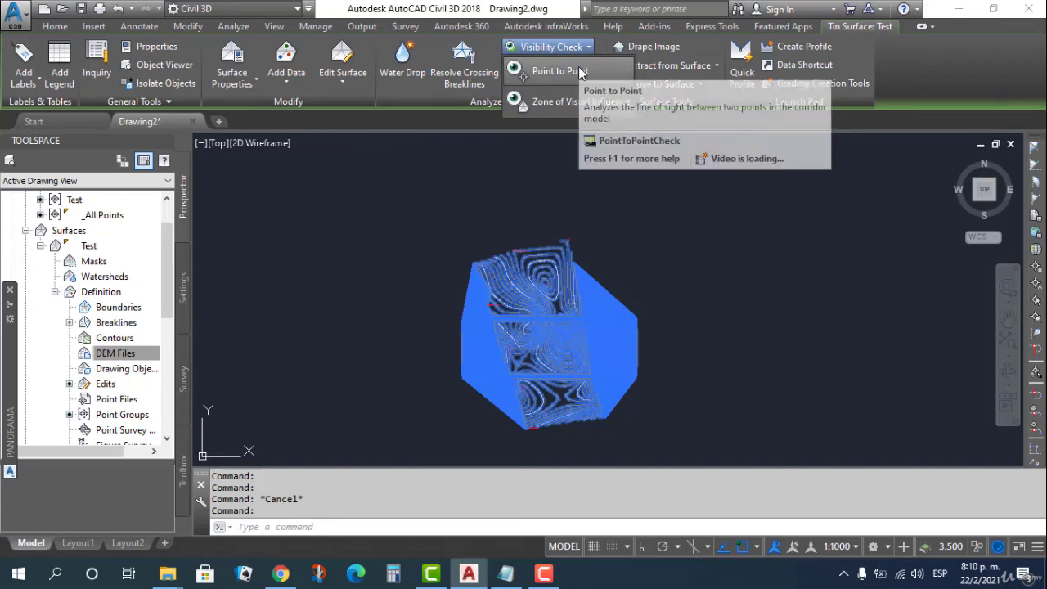
pyautogui.click(559, 72)
pyautogui.press('Return')
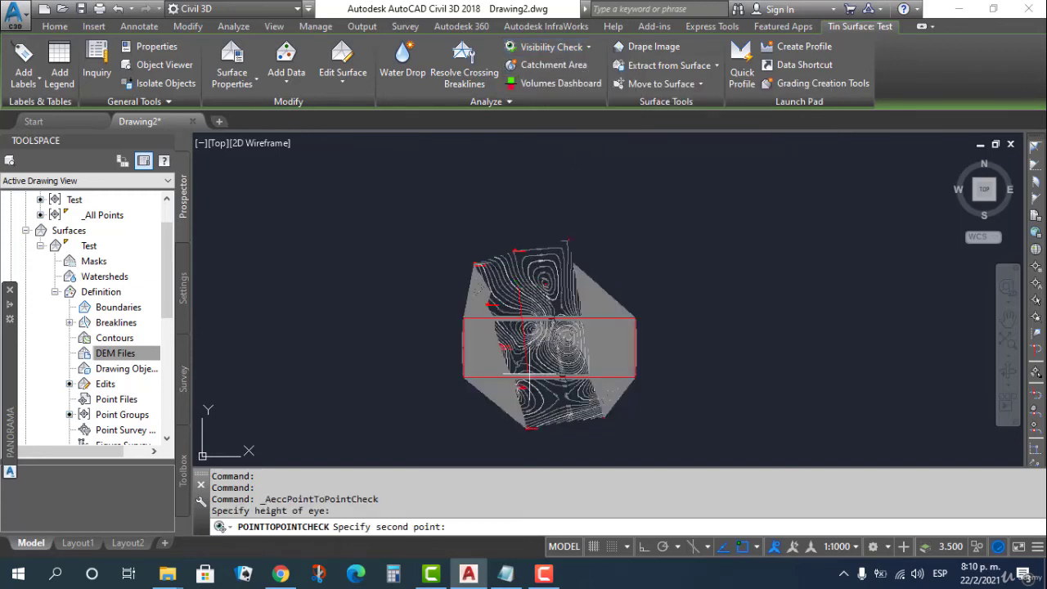
pyautogui.click(542, 395)
pyautogui.click(542, 395)
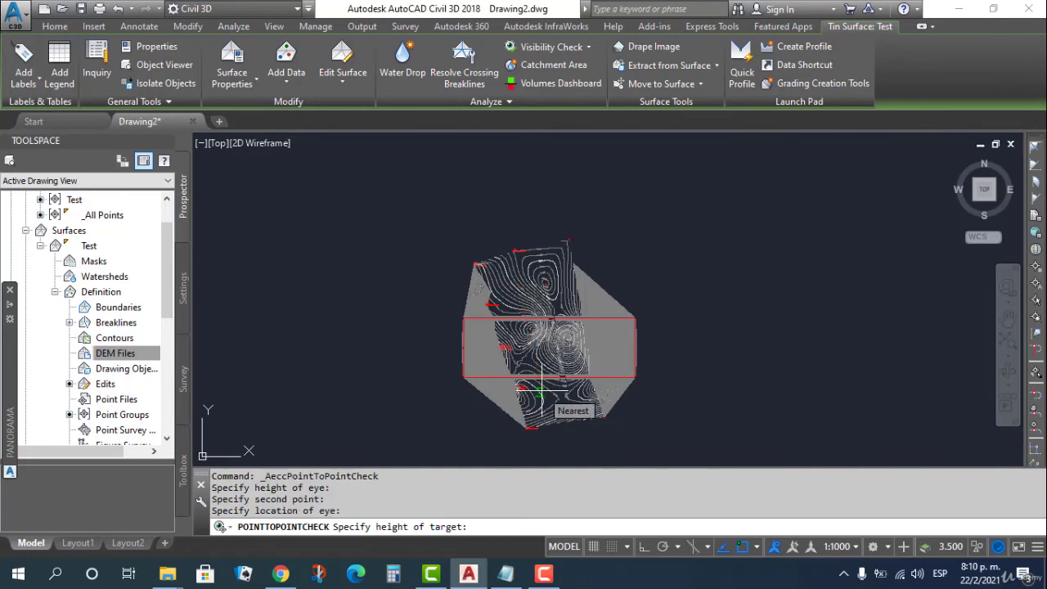
pyautogui.write('2')
pyautogui.press('Return')
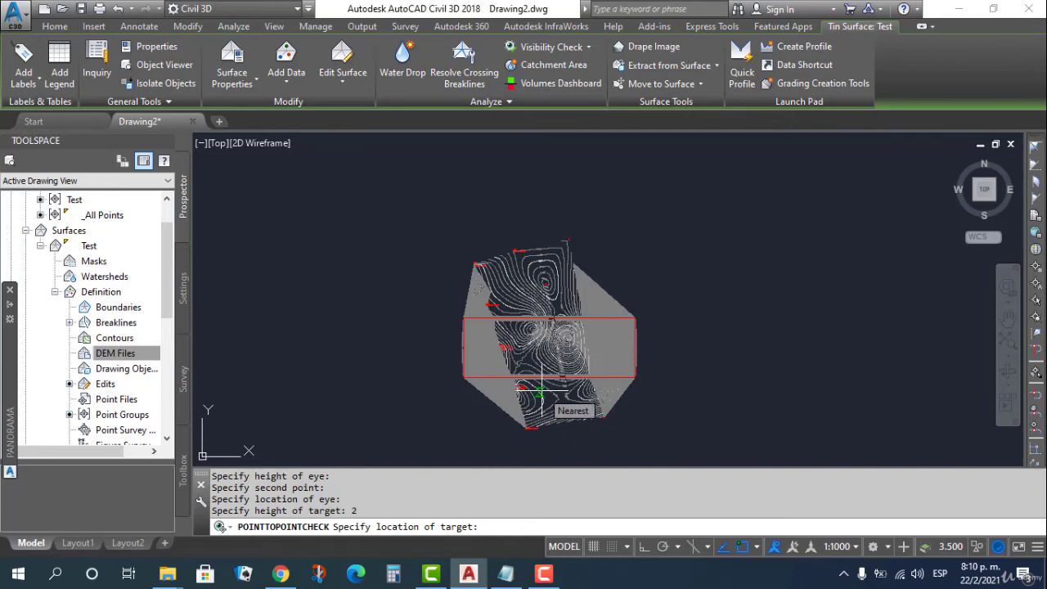
# - Check the line of sight to three target points spread among the contours inside the rectangle and end the visibility check
pyautogui.click(566, 353)
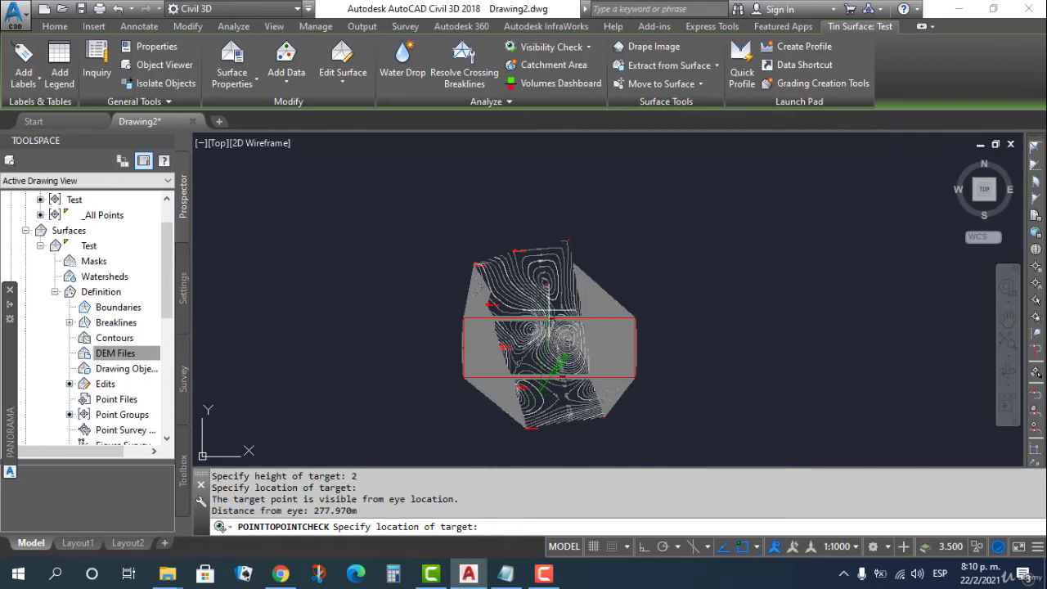
pyautogui.scroll(6, 561, 389)
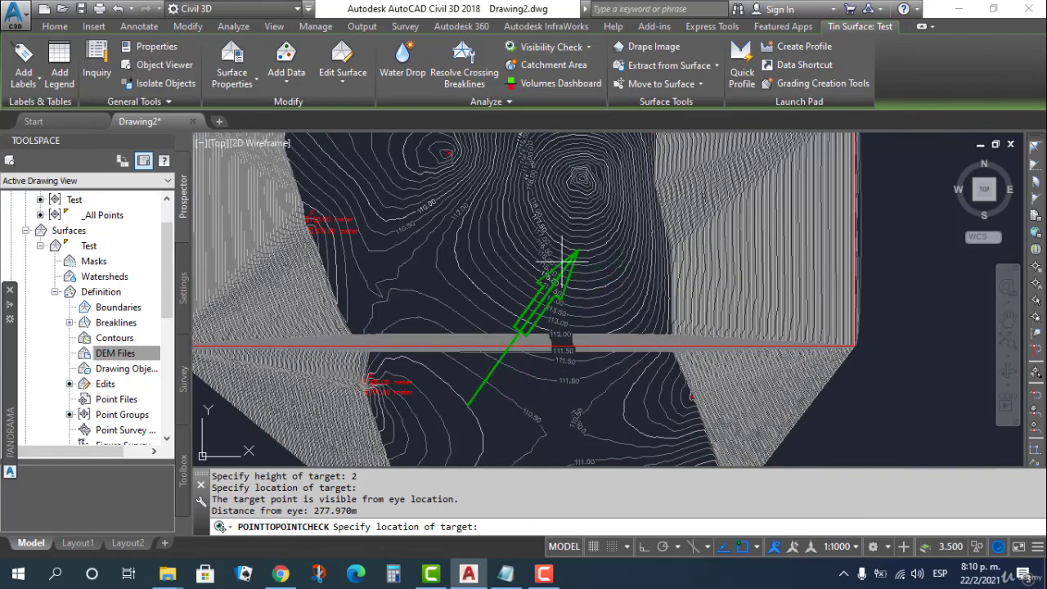
pyautogui.click(509, 222)
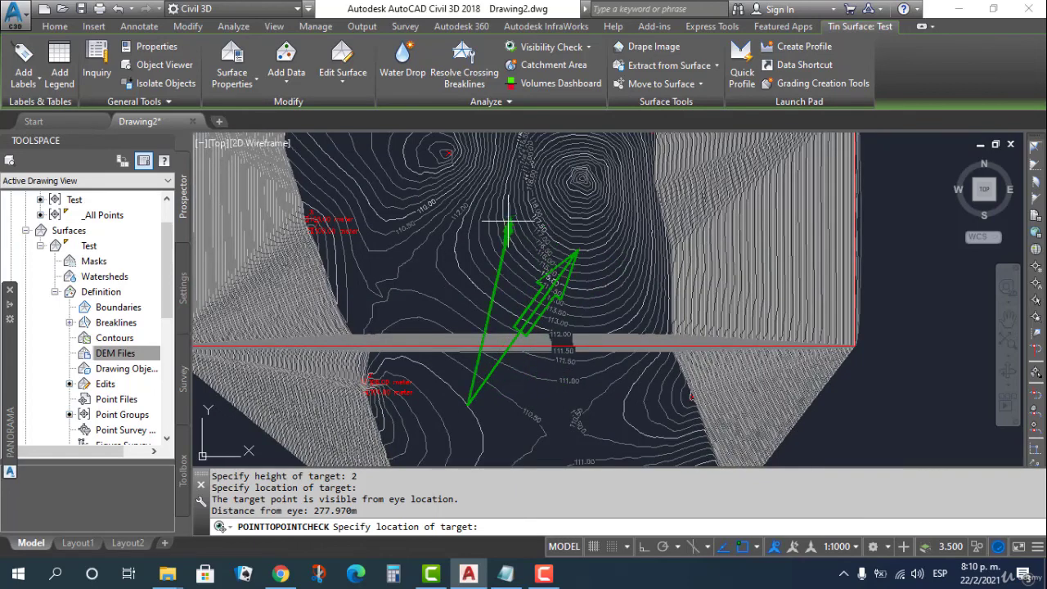
pyautogui.click(438, 230)
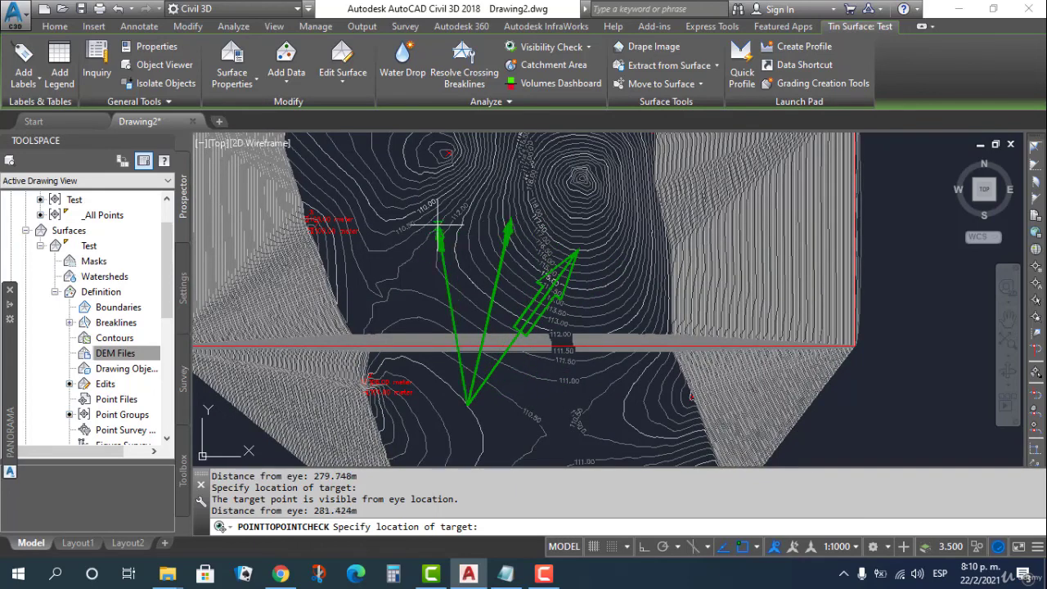
pyautogui.press('Return')
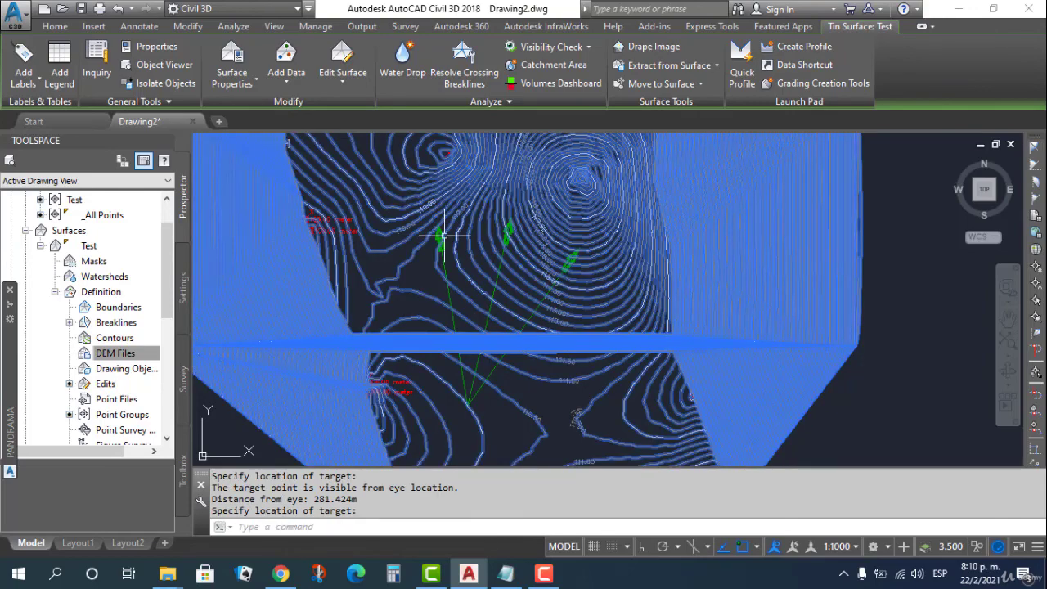
pyautogui.press('Escape')
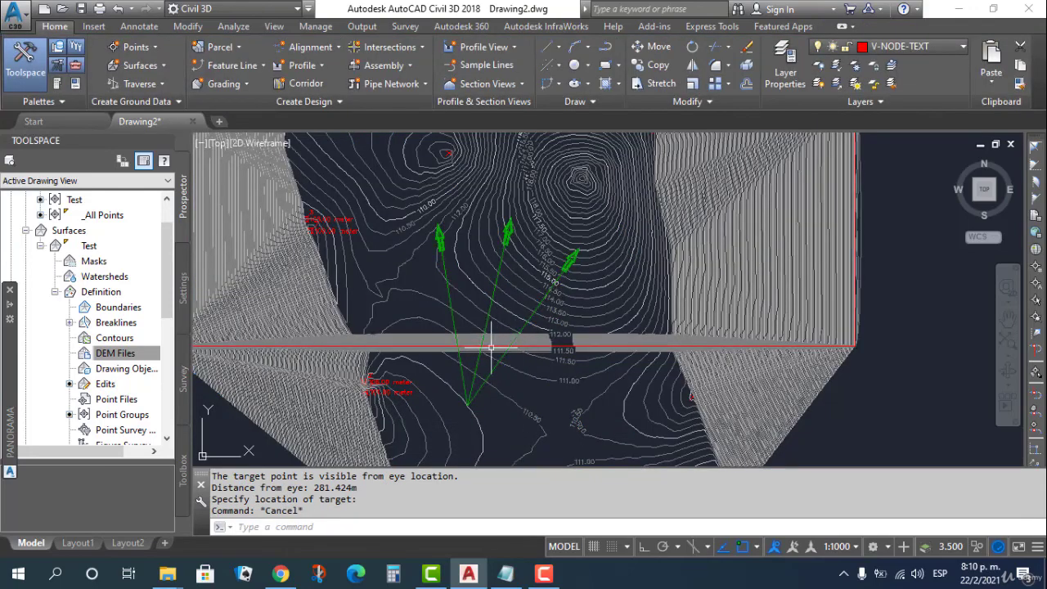
pyautogui.scroll(2, 477, 397)
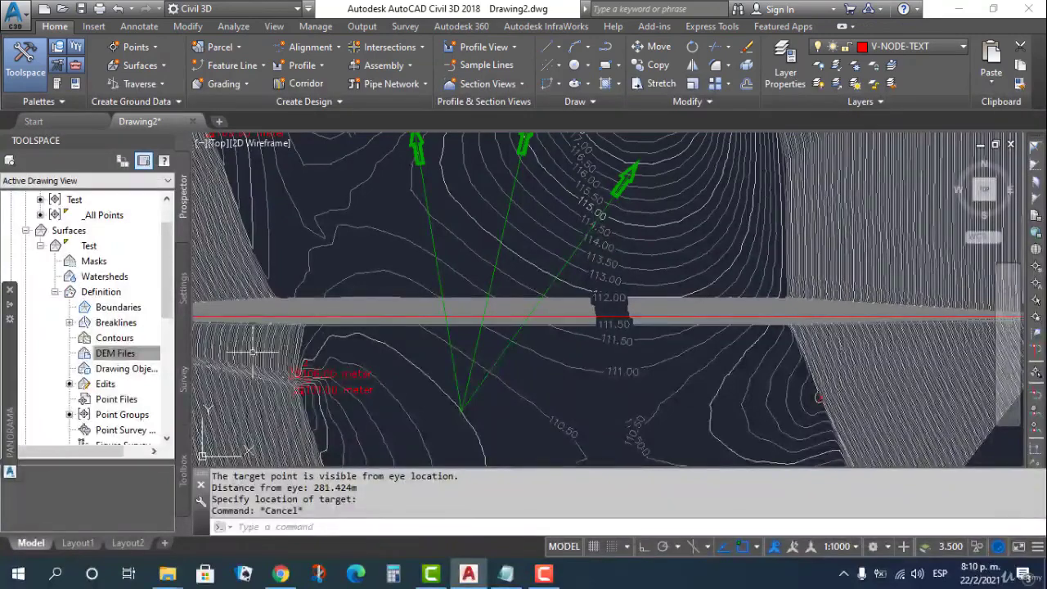
pyautogui.scroll(-2, 494, 327)
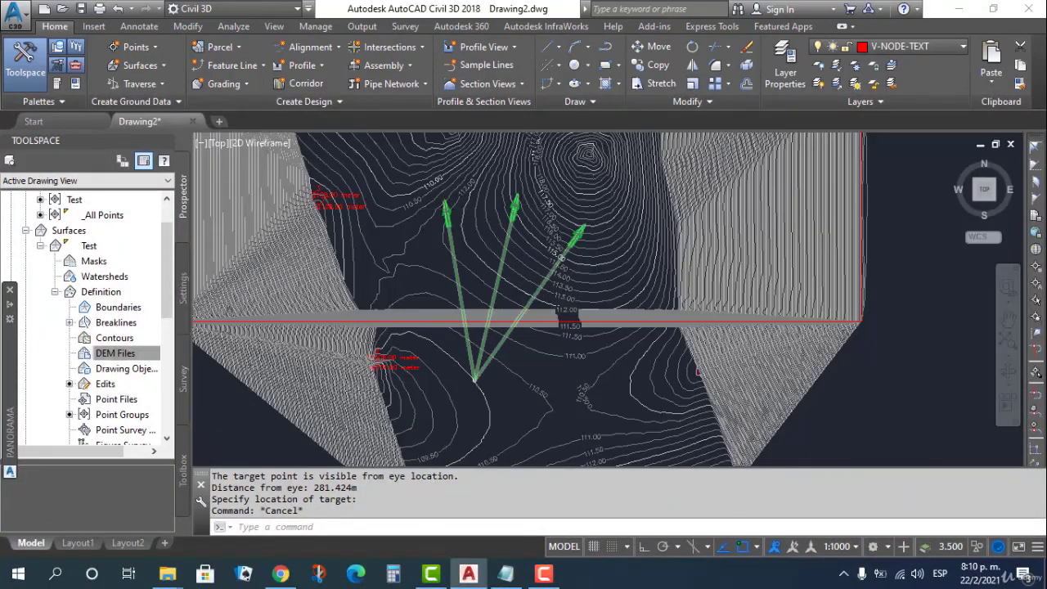
pyautogui.scroll(3, 495, 229)
pyautogui.scroll(-6, 499, 240)
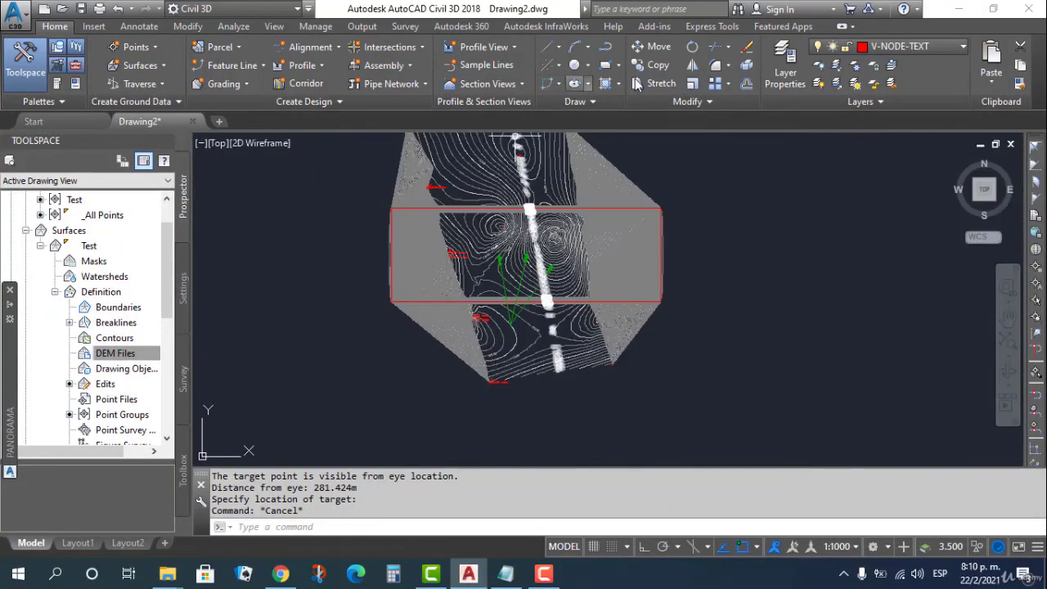
pyautogui.click(550, 169)
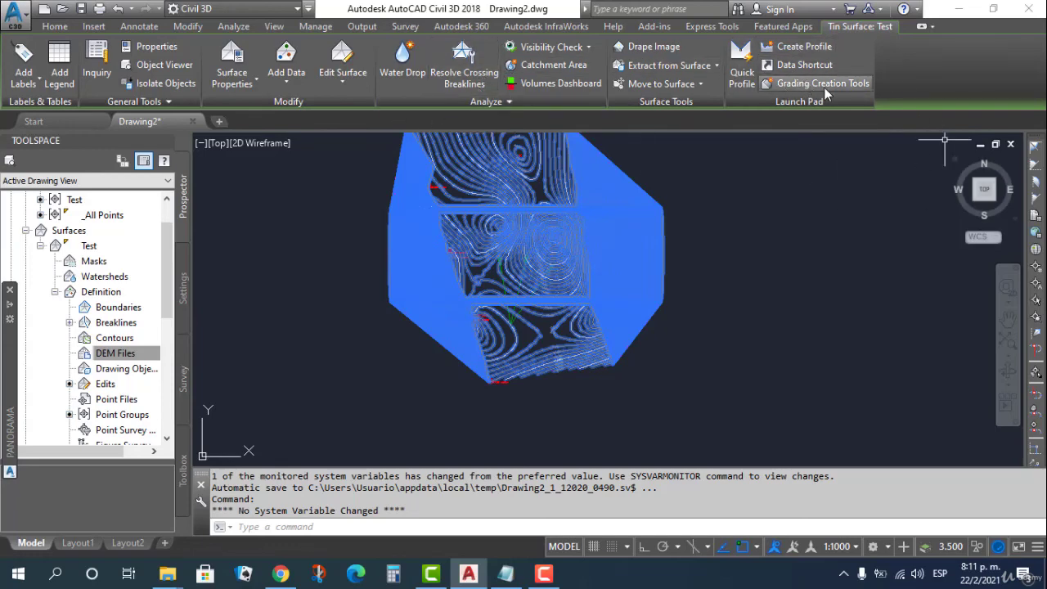
pyautogui.click(346, 90)
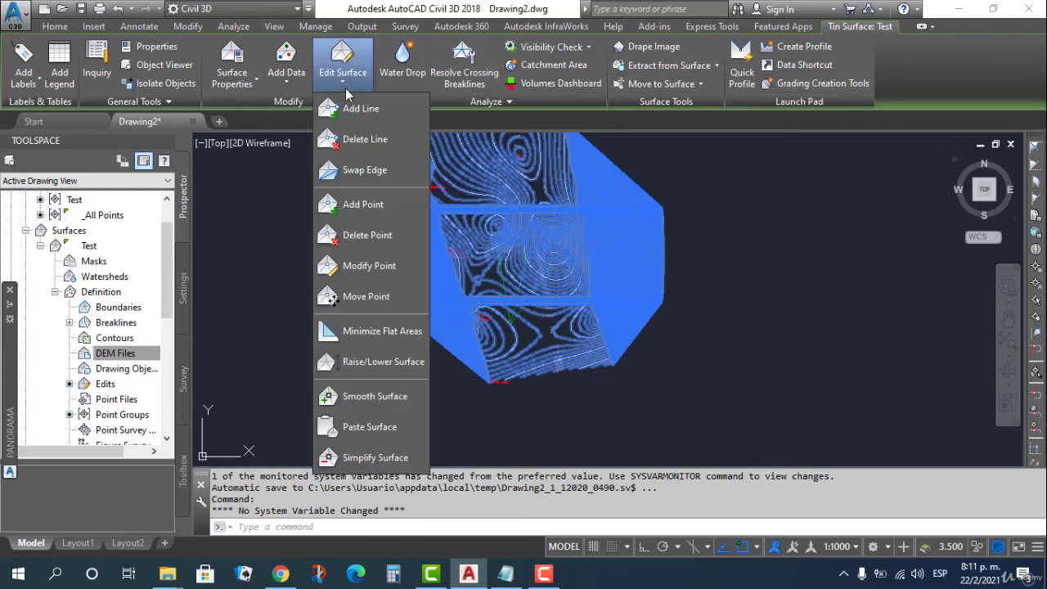
pyautogui.click(345, 94)
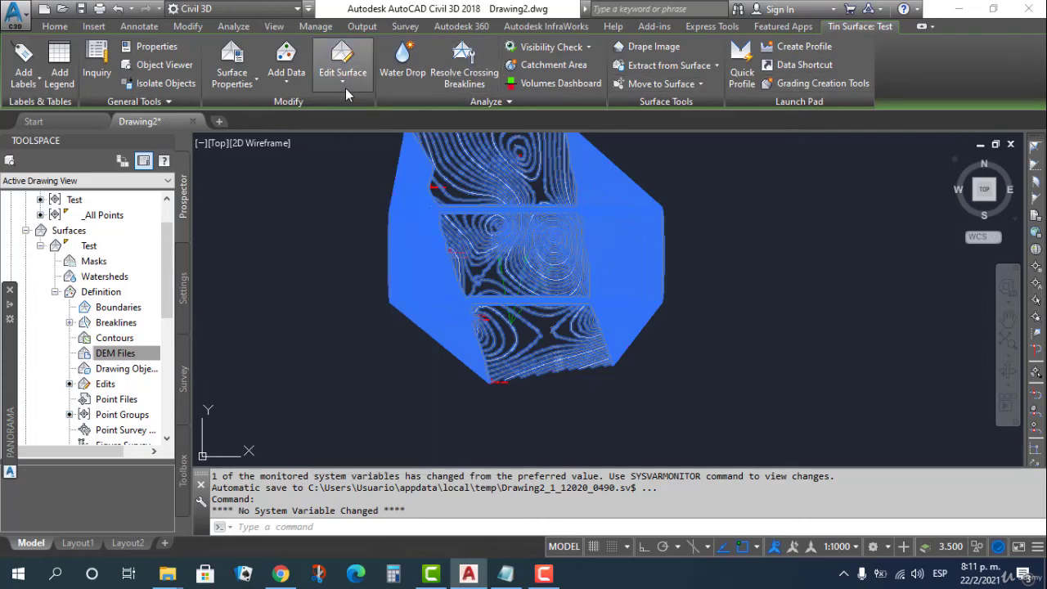
pyautogui.click(301, 82)
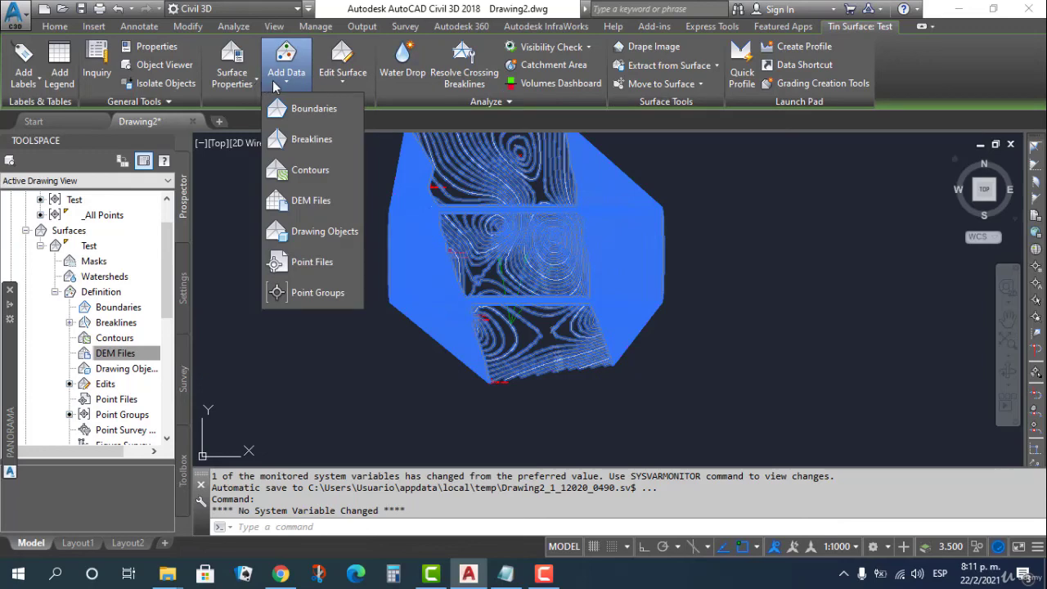
pyautogui.press('Escape')
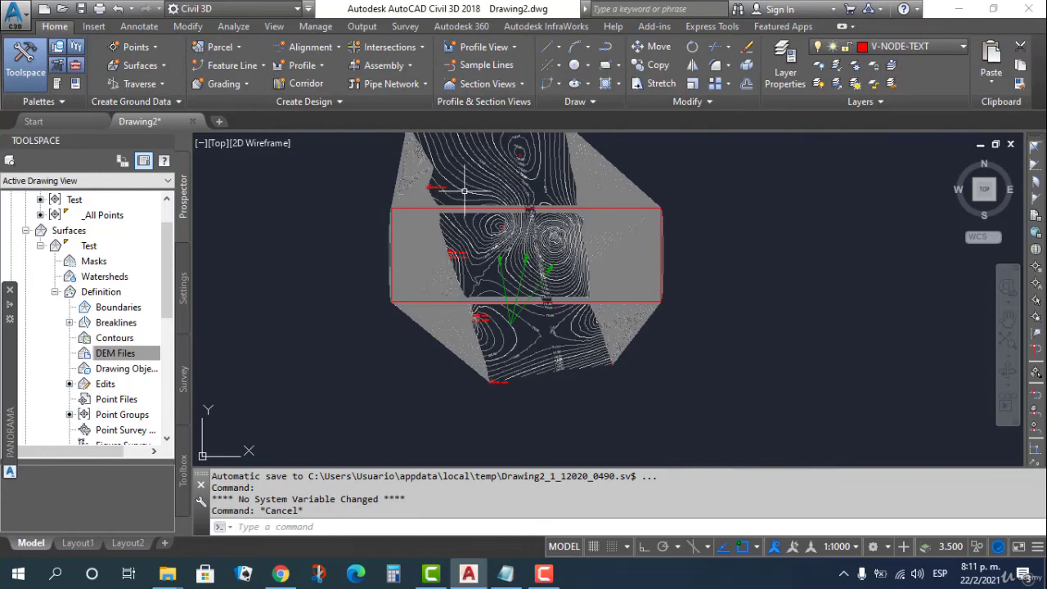
# - Review the point groups that can be added to the Test surface and close the list without adding any
pyautogui.click(517, 241)
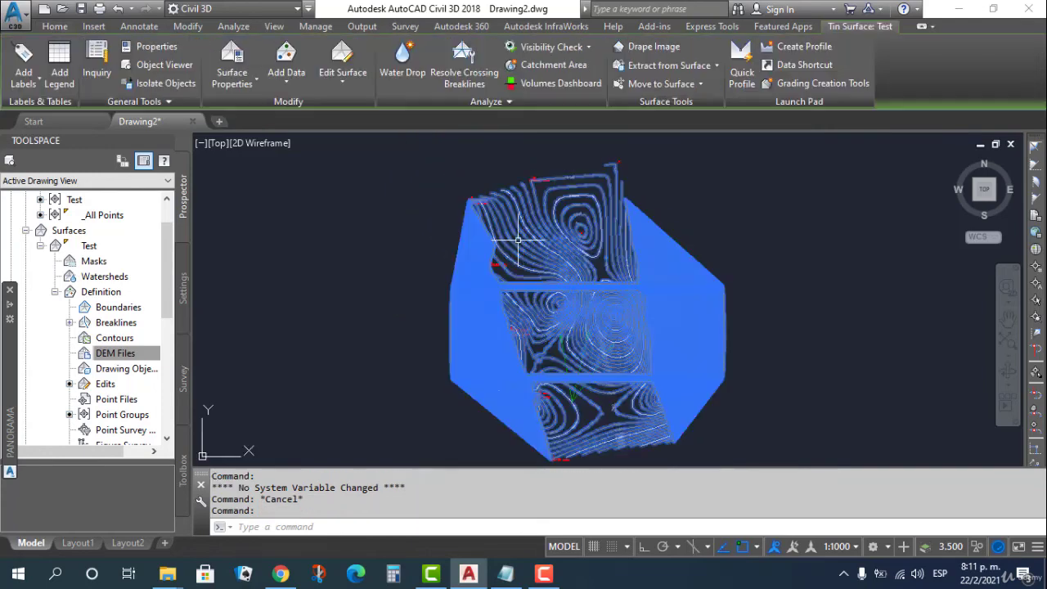
pyautogui.click(294, 82)
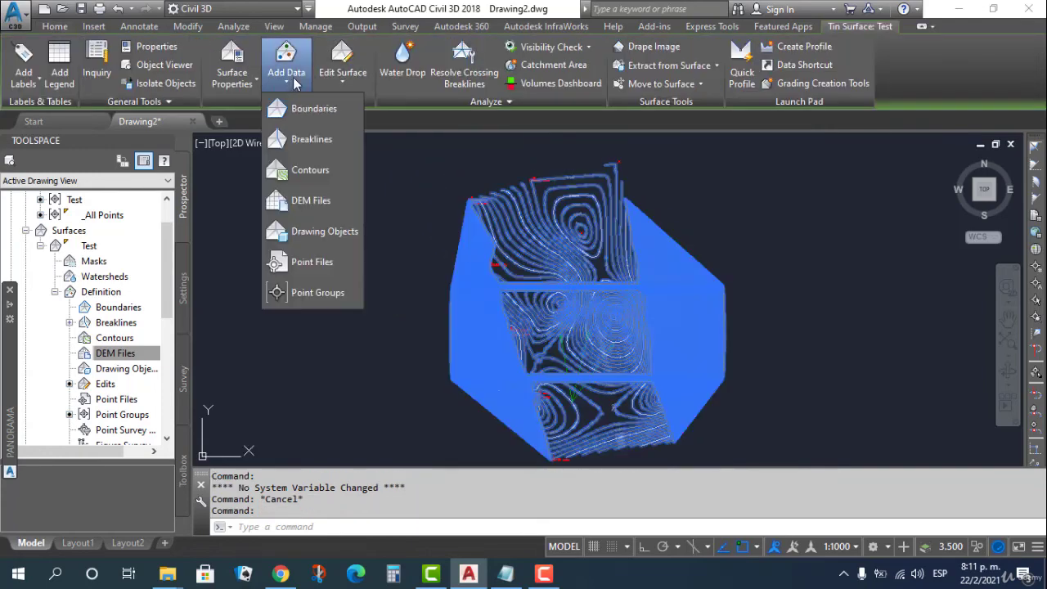
pyautogui.click(320, 298)
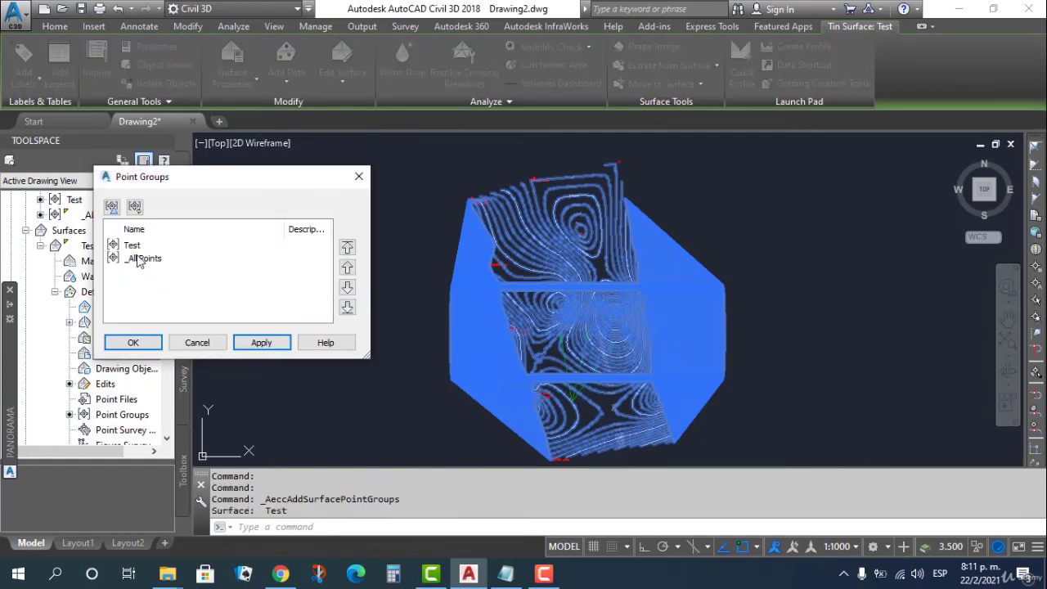
pyautogui.click(359, 176)
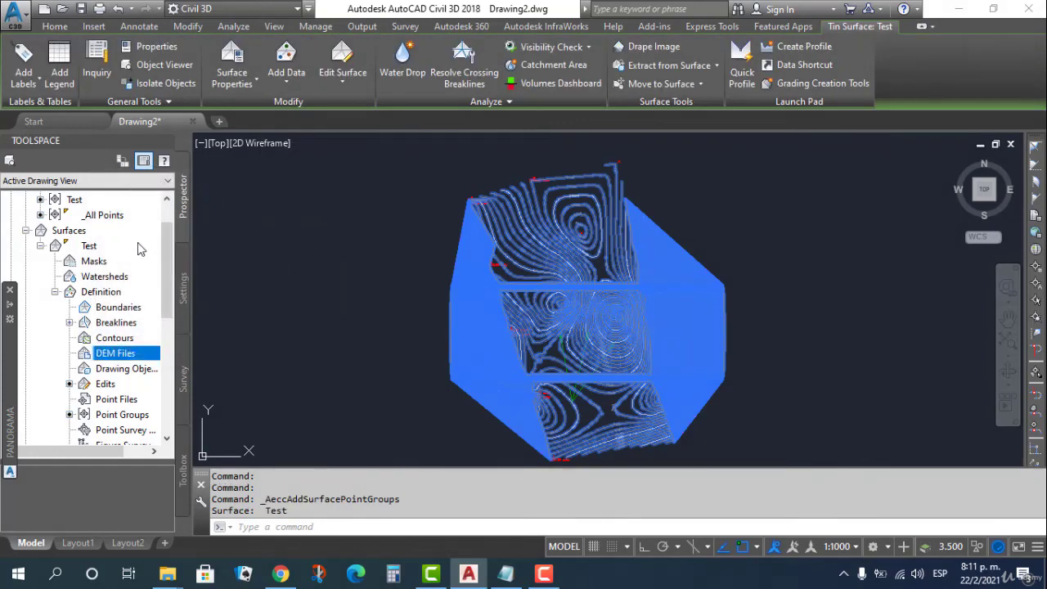
# - Start point creation along contours of the Test surface, using a distance of 10 and description S, and pick contours just north of the rectangle
pyautogui.scroll(1, 74, 245)
pyautogui.click(65, 215)
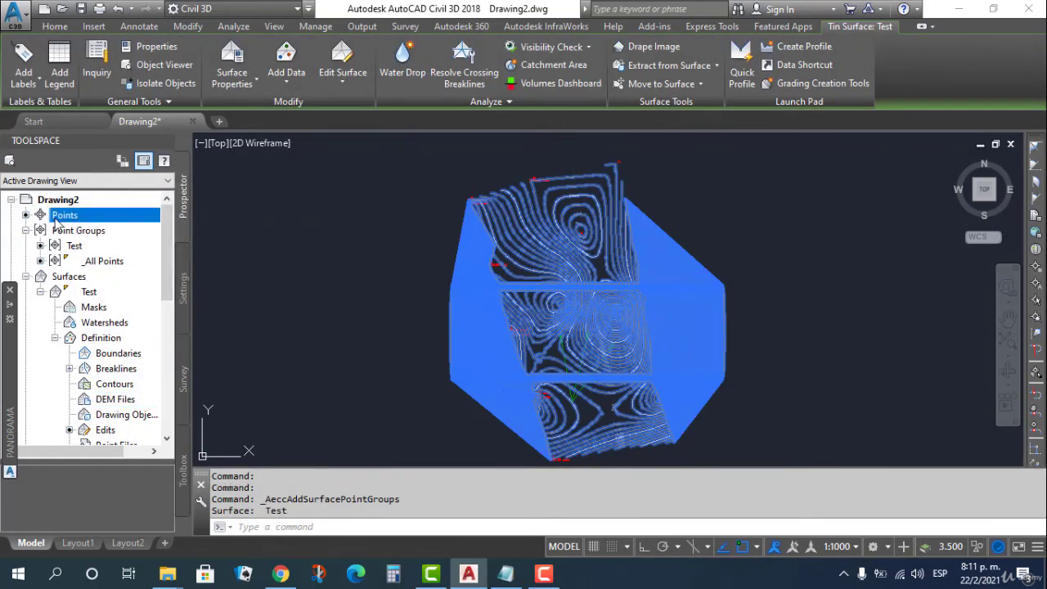
pyautogui.rightClick(67, 217)
pyautogui.click(100, 228)
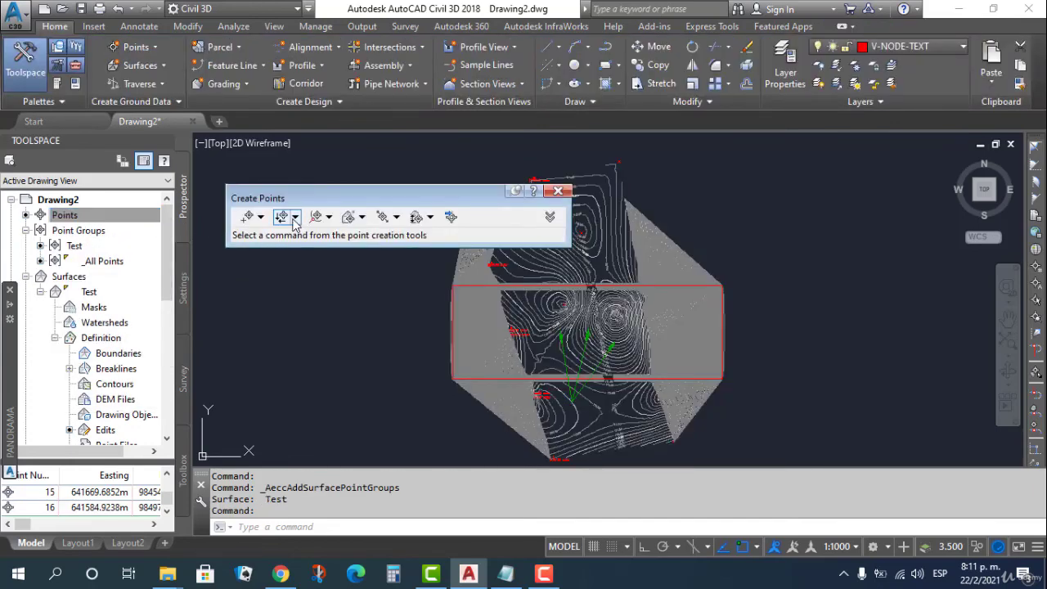
pyautogui.click(363, 218)
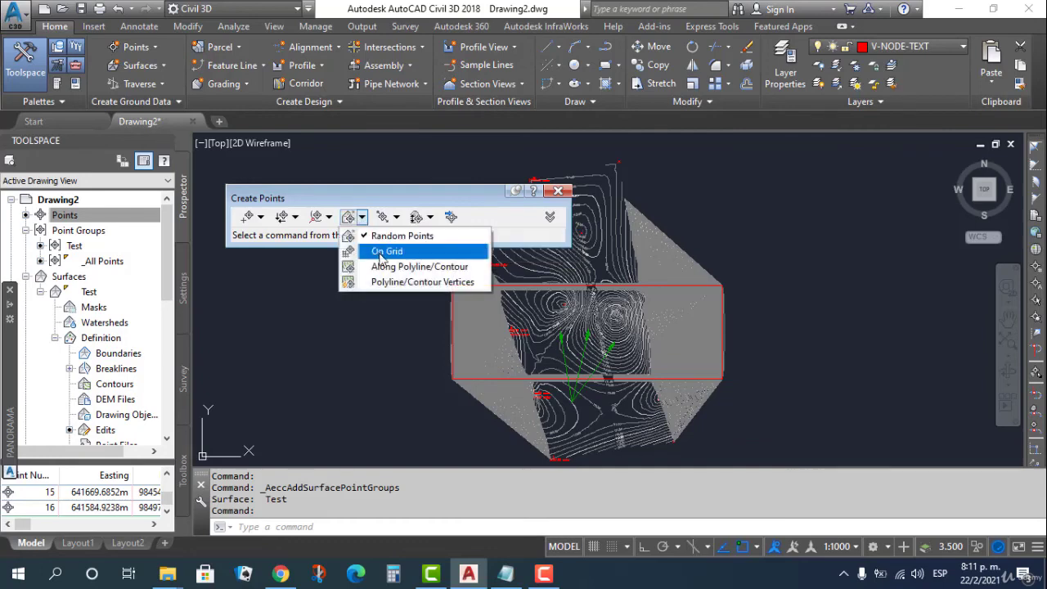
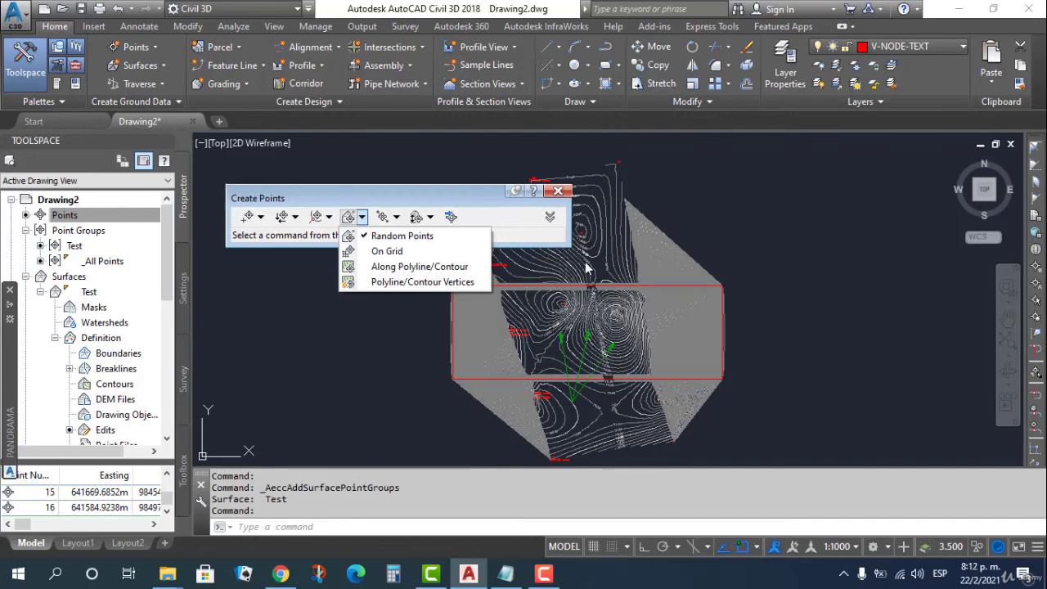
pyautogui.click(414, 267)
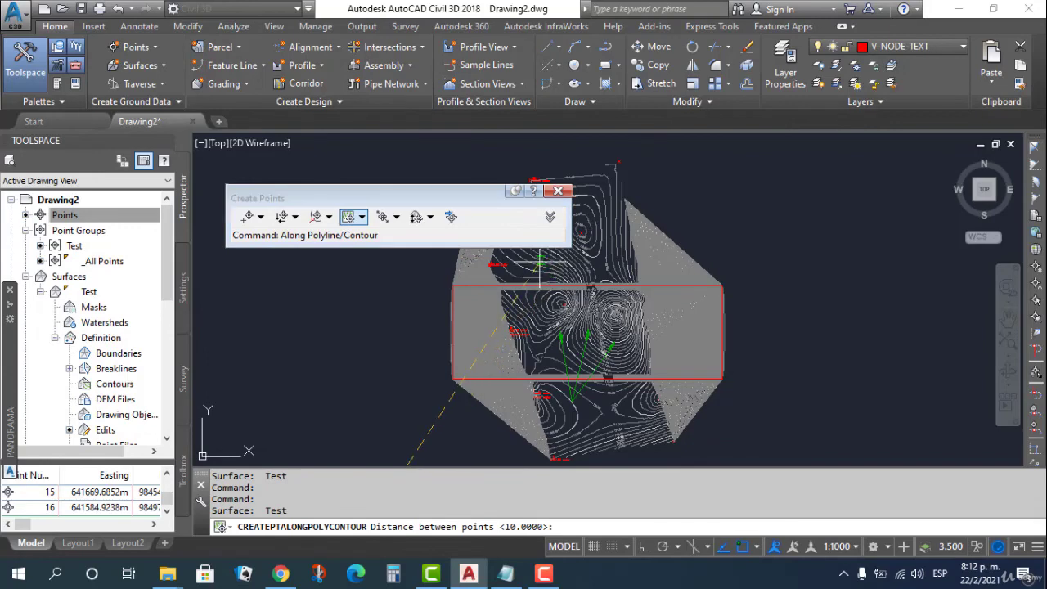
pyautogui.press('Return')
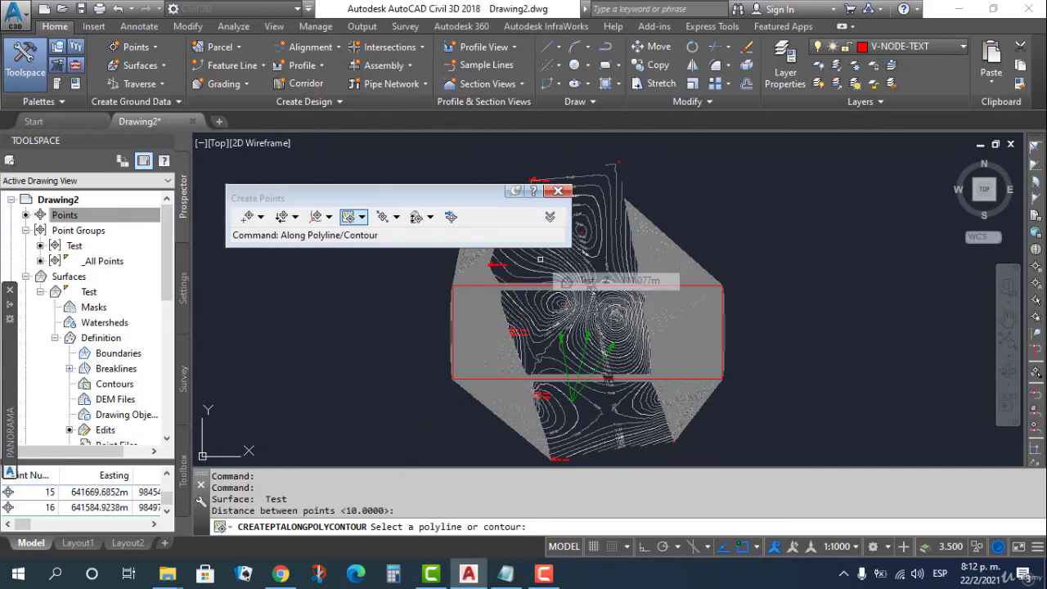
pyautogui.click(540, 259)
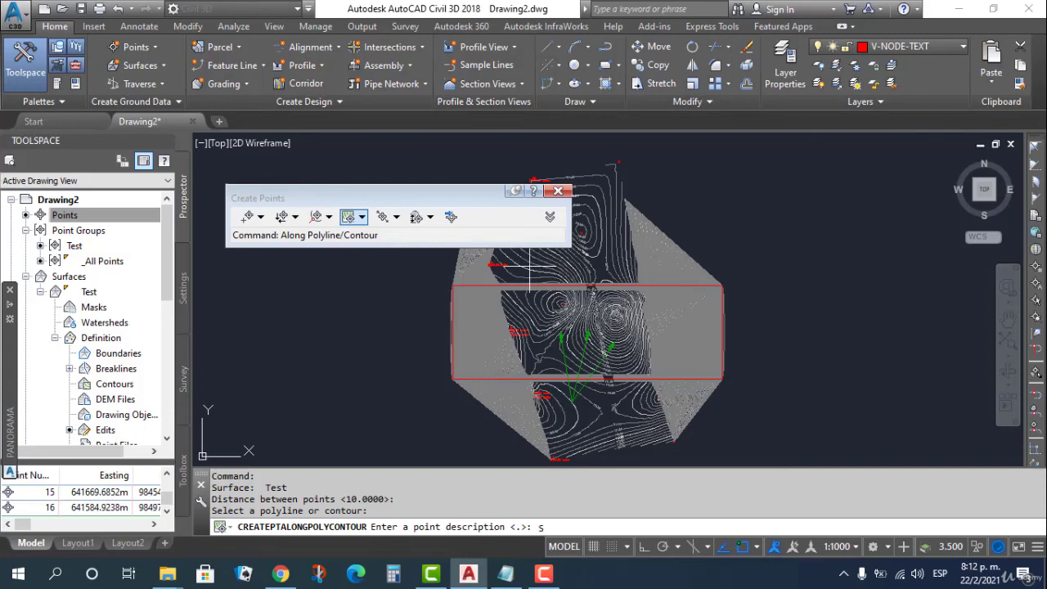
pyautogui.press('Return')
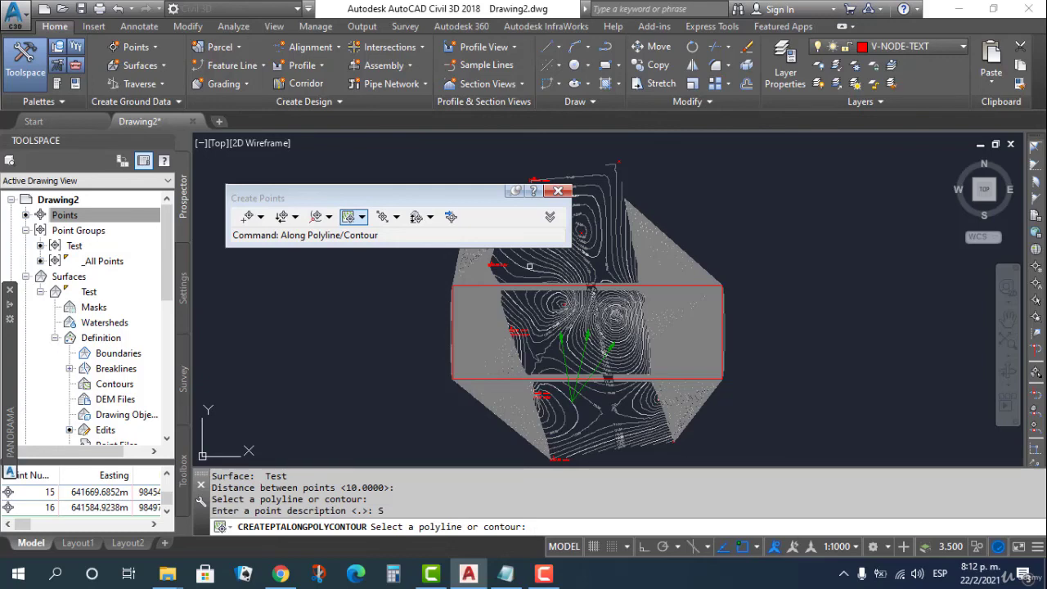
pyautogui.click(524, 269)
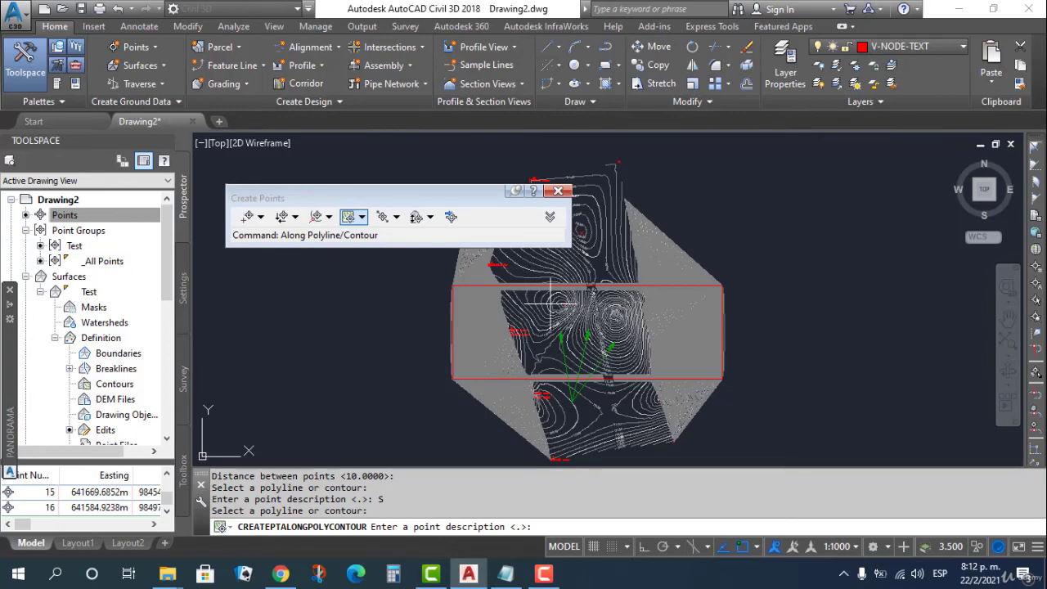
pyautogui.click(361, 217)
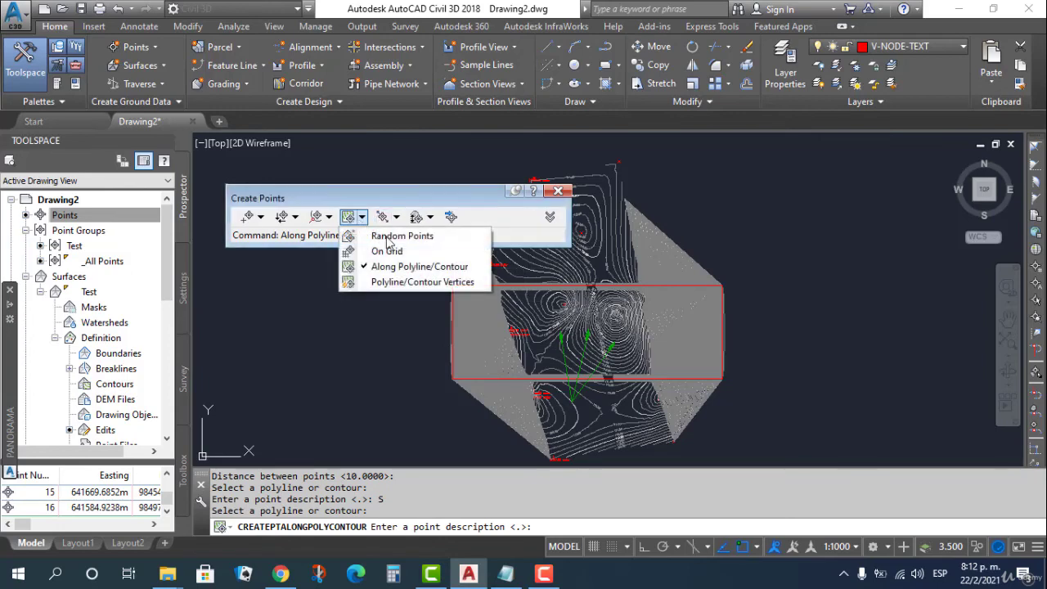
pyautogui.click(391, 251)
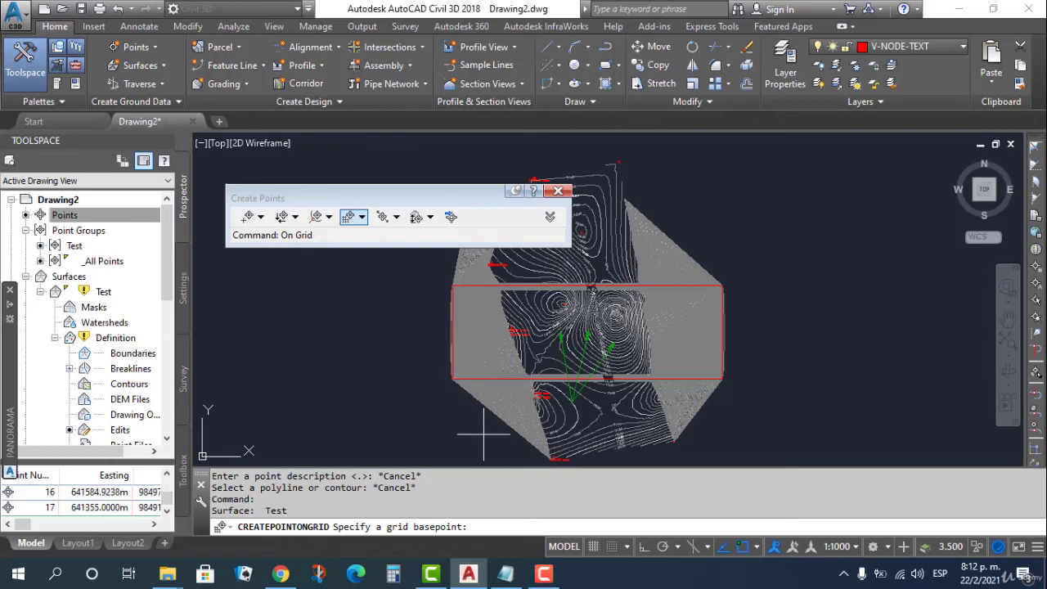
pyautogui.press('Escape')
pyautogui.write('p')
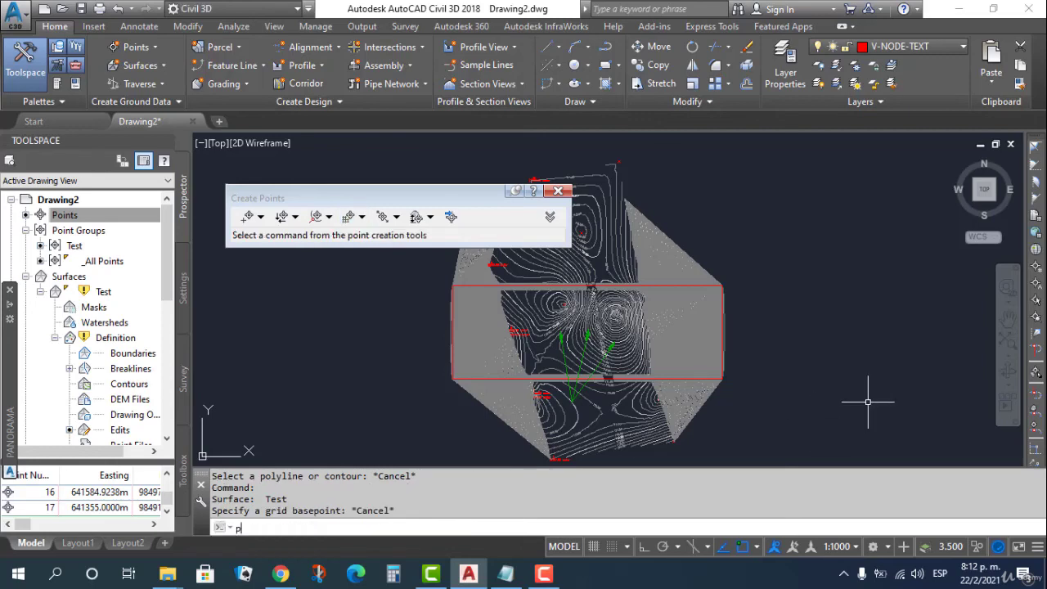
pyautogui.press('Return')
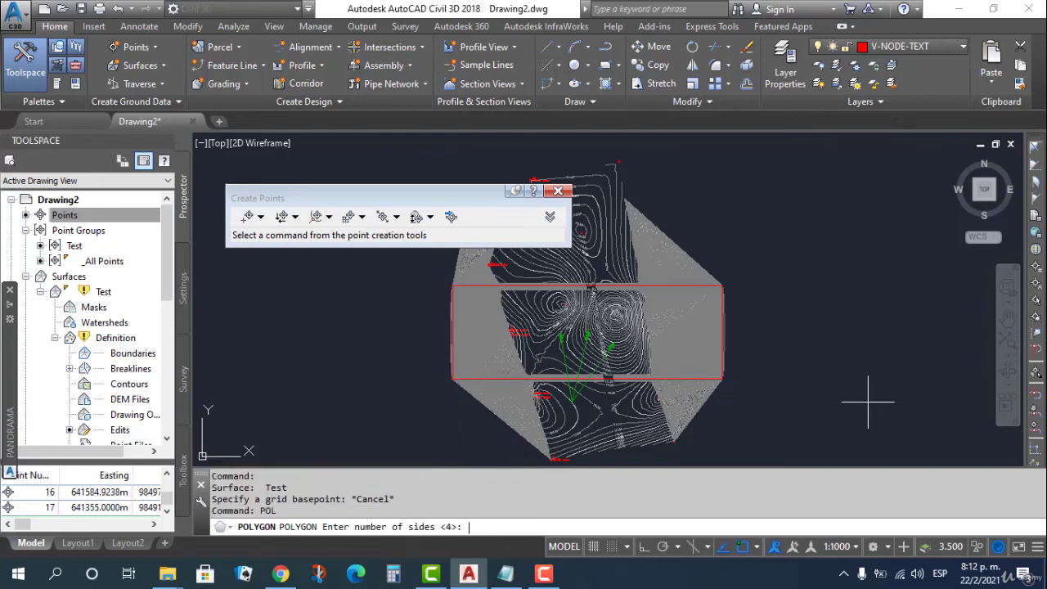
pyautogui.press('Escape')
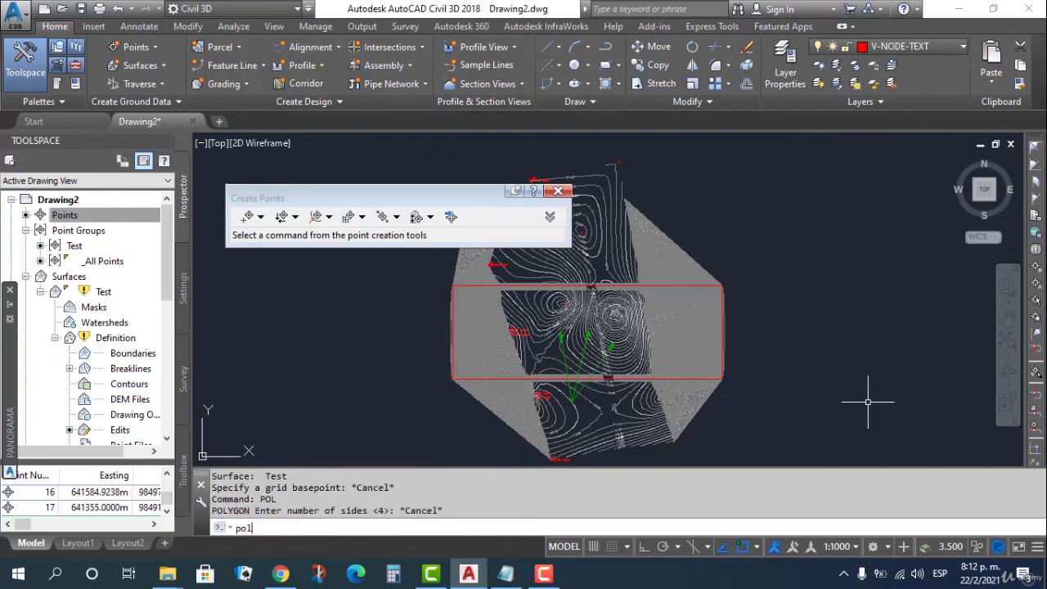
# - Draw an open zigzag polyline of five segments, about 434 m long, in the empty area east of the Test surface
pyautogui.press('Down')
pyautogui.press('Return')
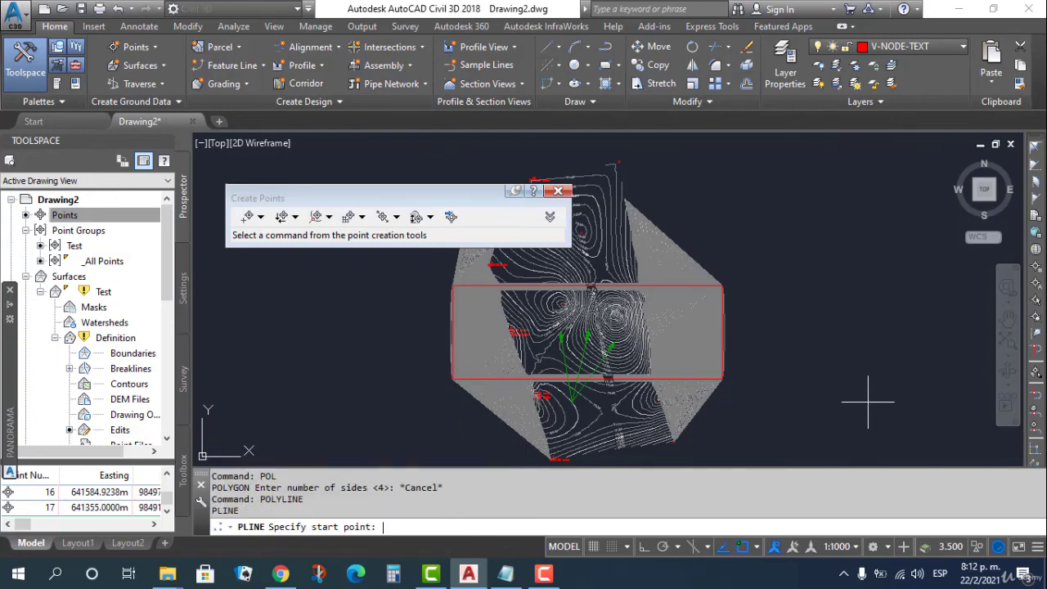
pyautogui.click(880, 329)
pyautogui.click(843, 308)
pyautogui.click(804, 249)
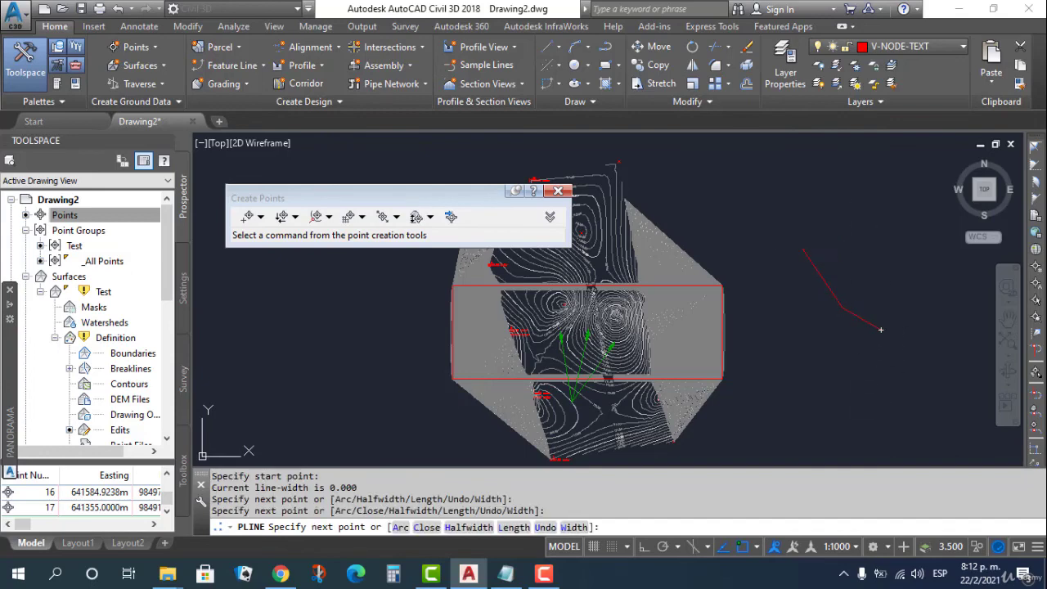
pyautogui.click(851, 226)
pyautogui.click(793, 190)
pyautogui.click(746, 187)
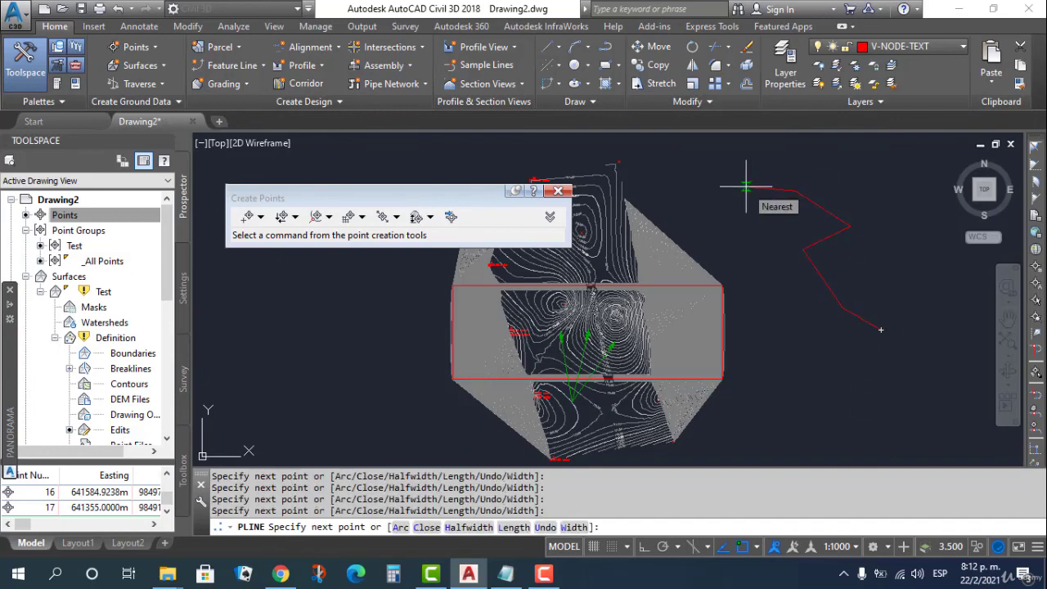
pyautogui.press('Escape')
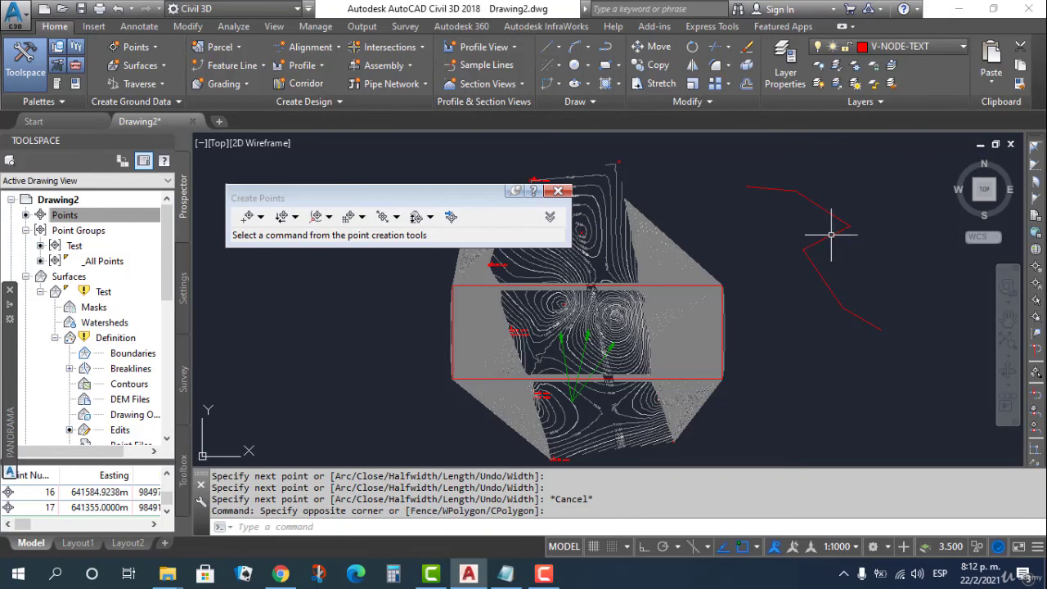
# - Set the zigzag polyline's elevation to 250 in its properties and close them
pyautogui.click(831, 229)
pyautogui.rightClick(833, 237)
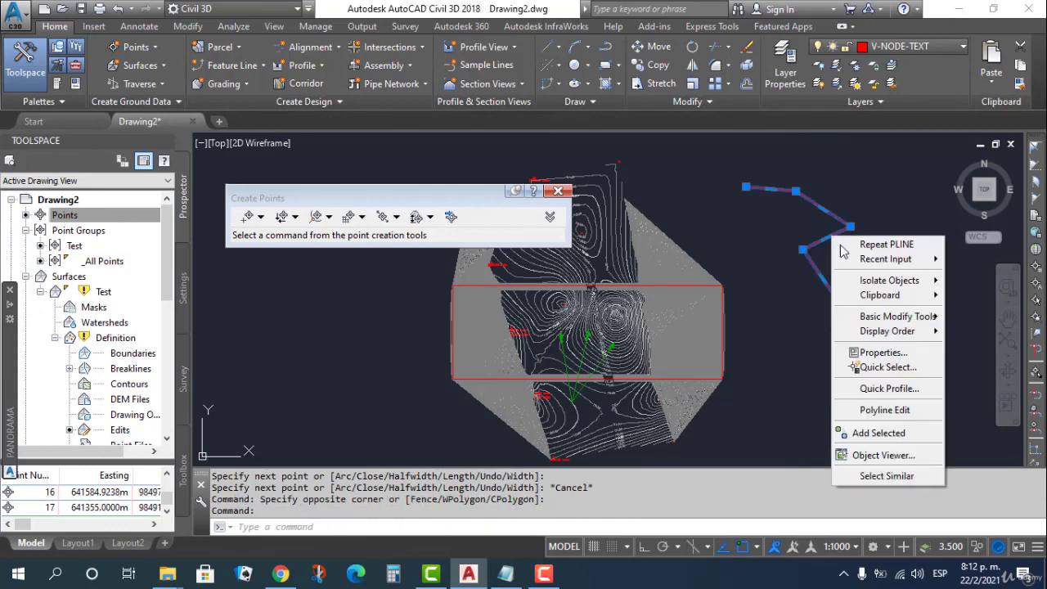
pyautogui.click(881, 351)
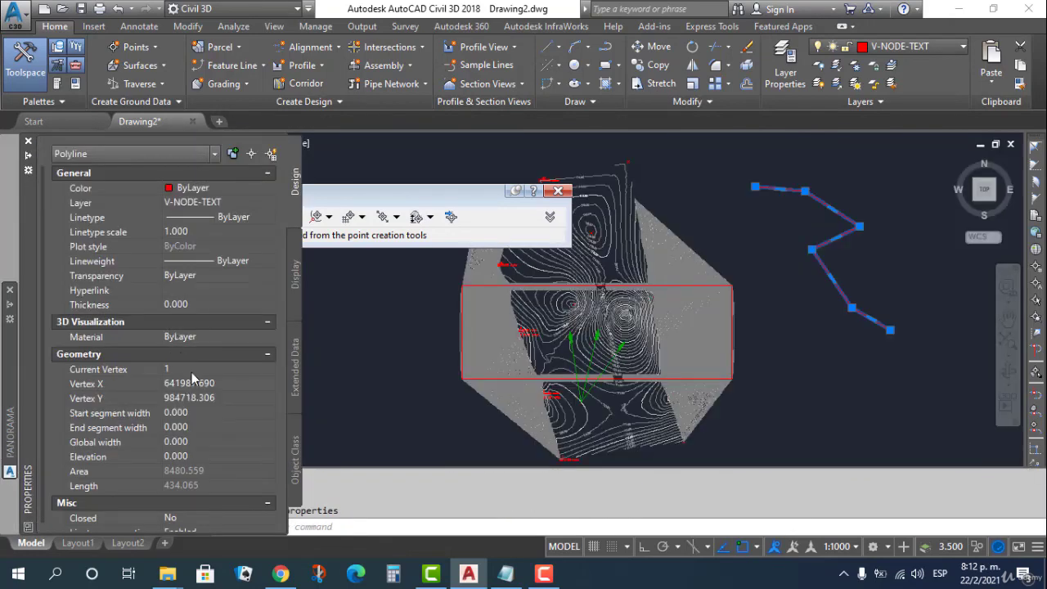
pyautogui.click(202, 455)
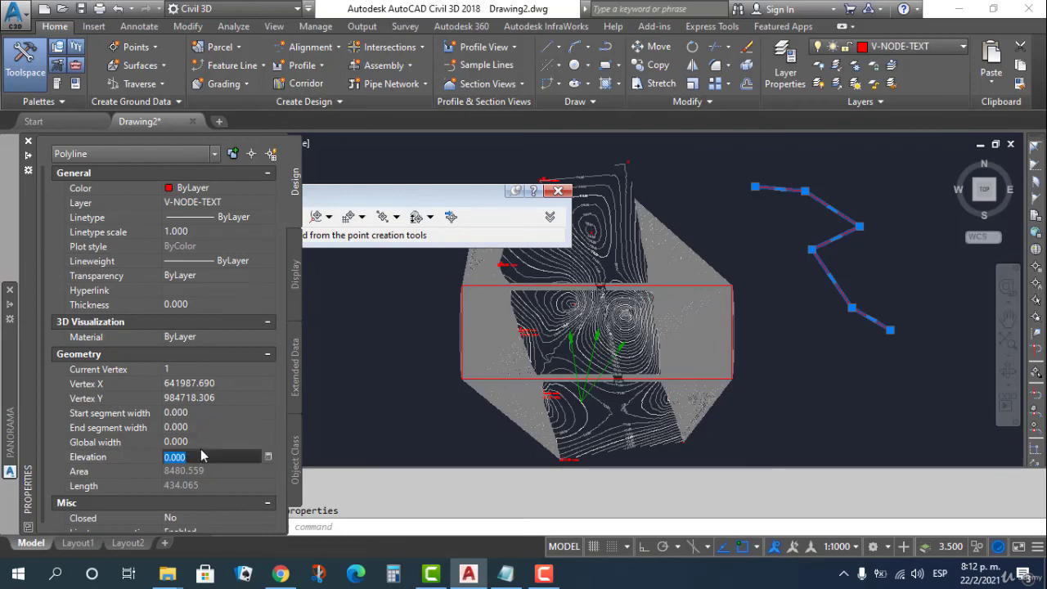
pyautogui.write('250')
pyautogui.press('Return')
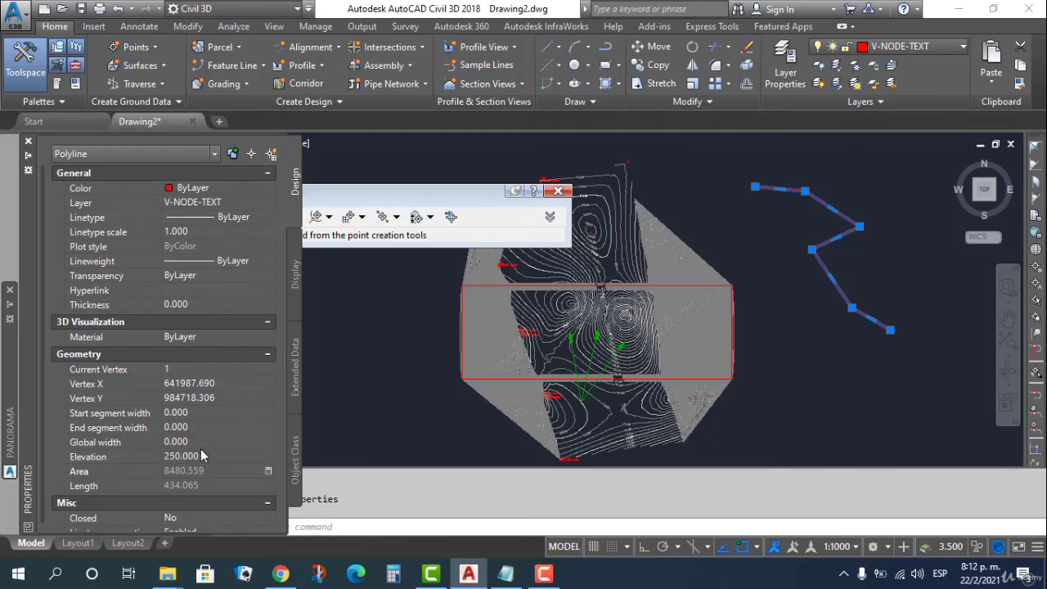
pyautogui.click(28, 141)
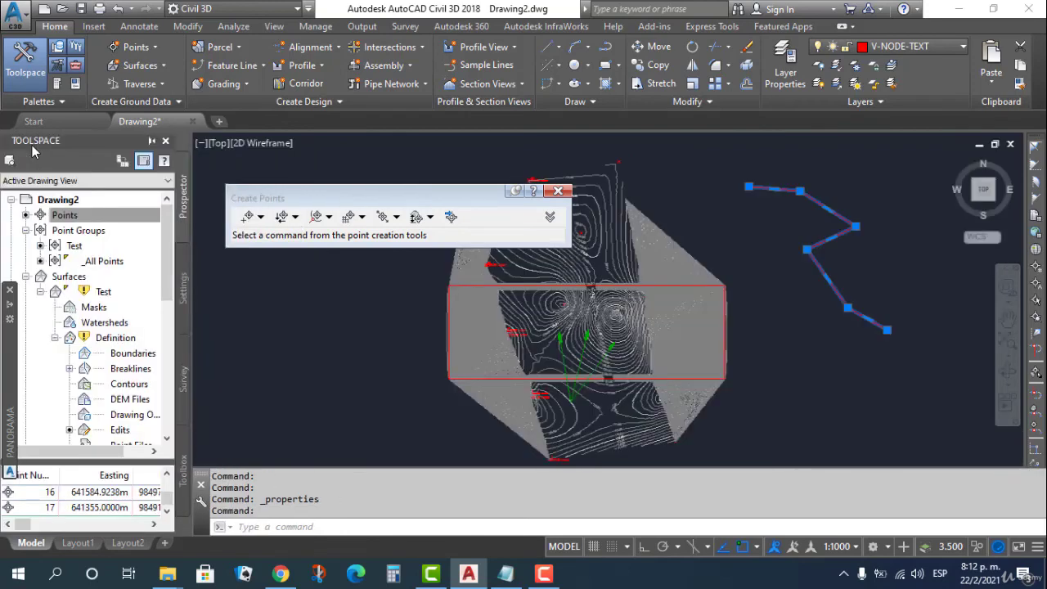
# - Try to create points along the zigzag polyline and a surface contour with a distance of 1 between points, and end the command
pyautogui.click(396, 217)
pyautogui.click(364, 219)
pyautogui.click(365, 219)
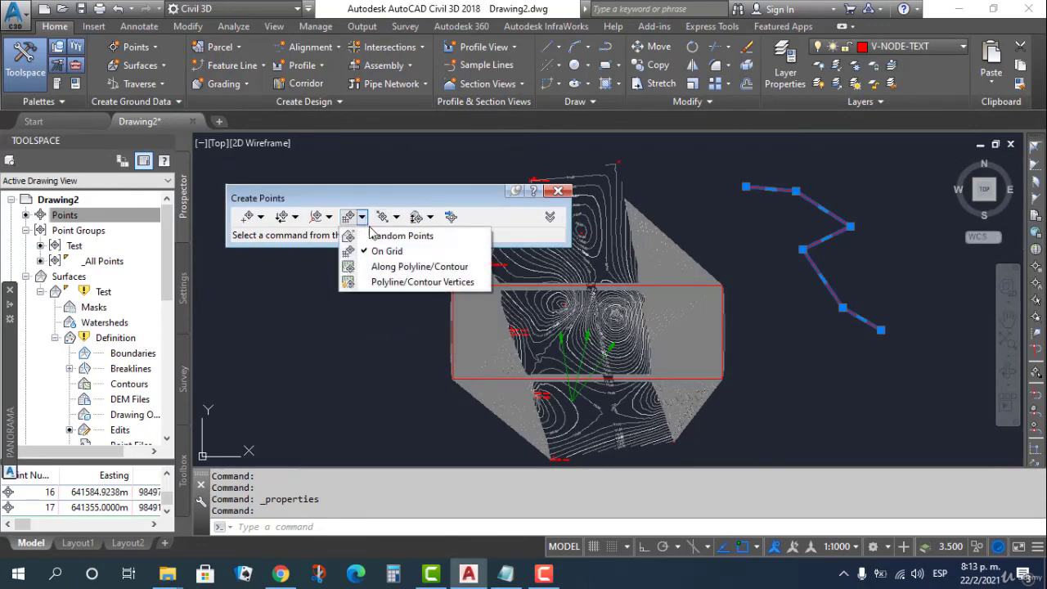
pyautogui.click(352, 260)
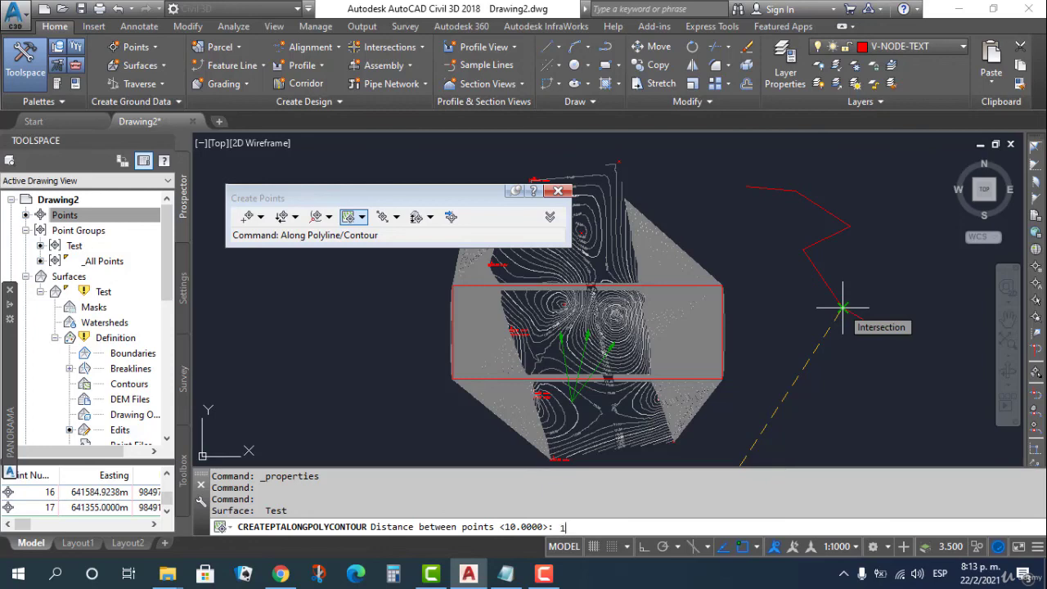
pyautogui.write('1')
pyautogui.press('Return')
pyautogui.click(841, 307)
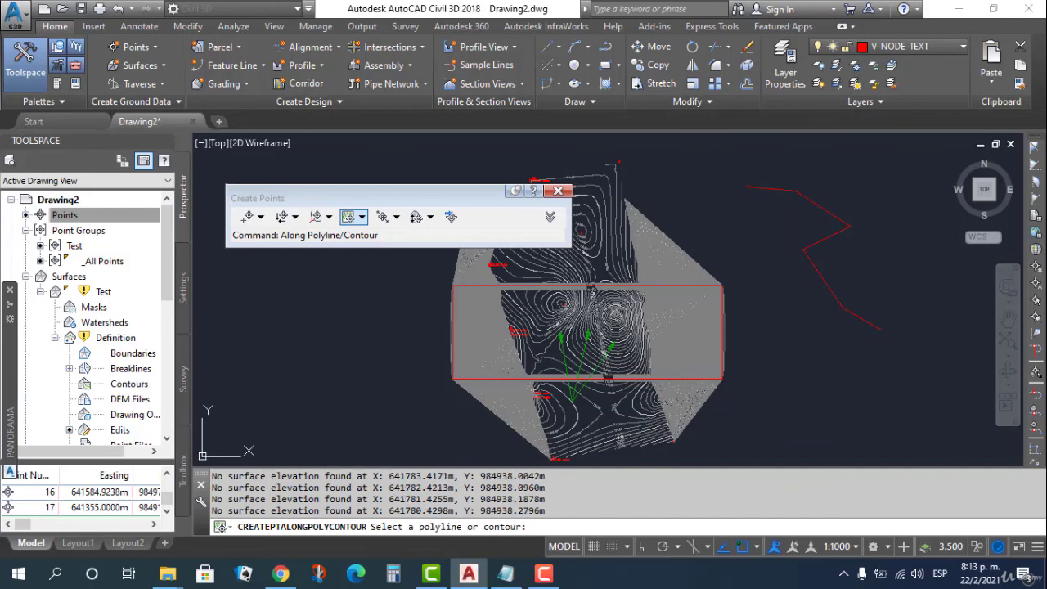
pyautogui.click(602, 329)
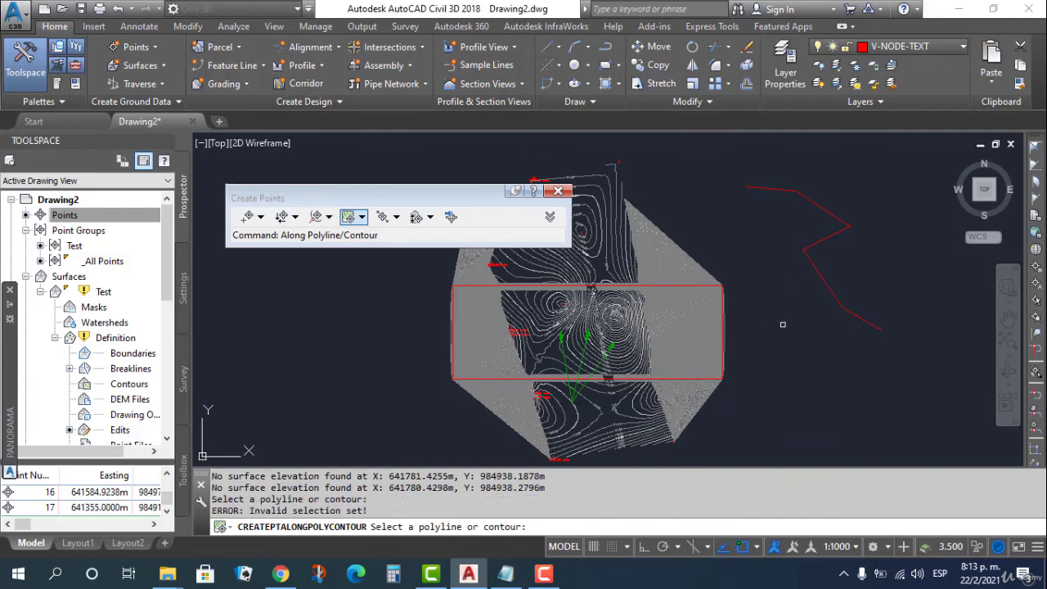
pyautogui.press('Escape')
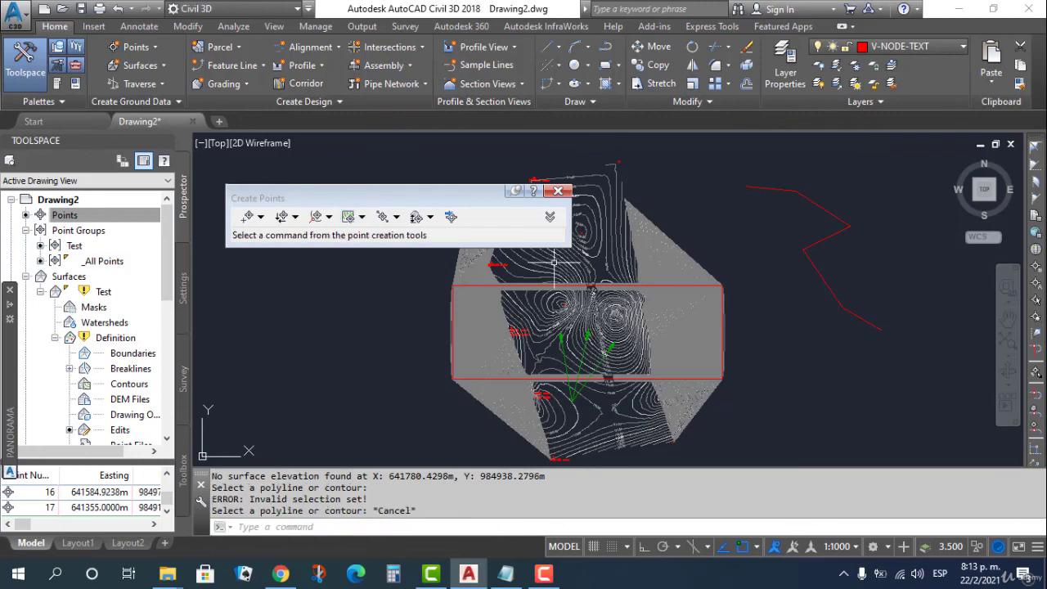
# - Define a point grid over the Test surface with rotation 0 and X and Y spacing of 5, spanning southwest to northeast
pyautogui.click(362, 217)
pyautogui.click(383, 252)
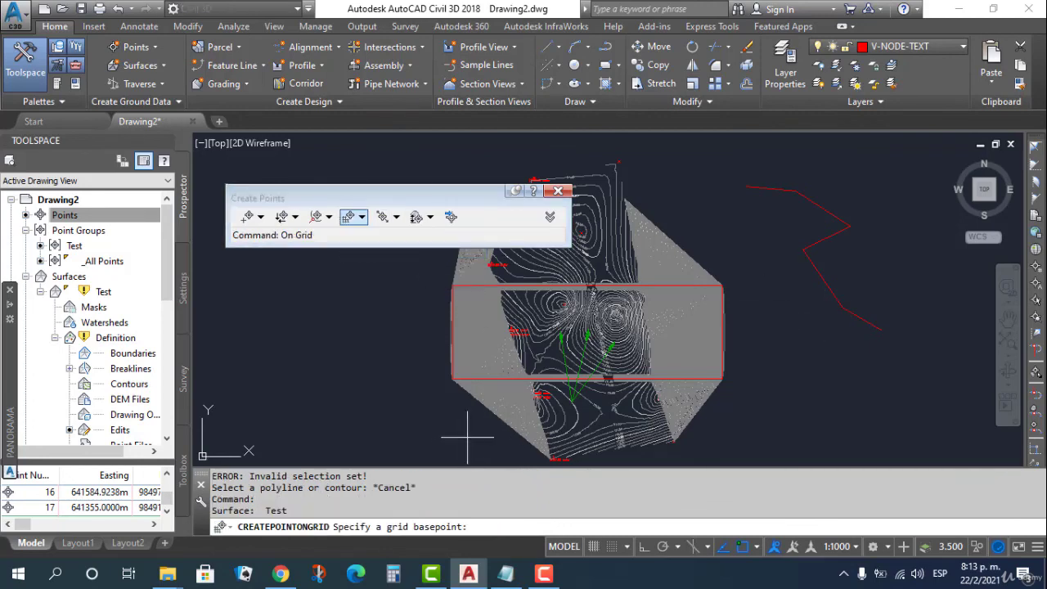
pyautogui.click(485, 440)
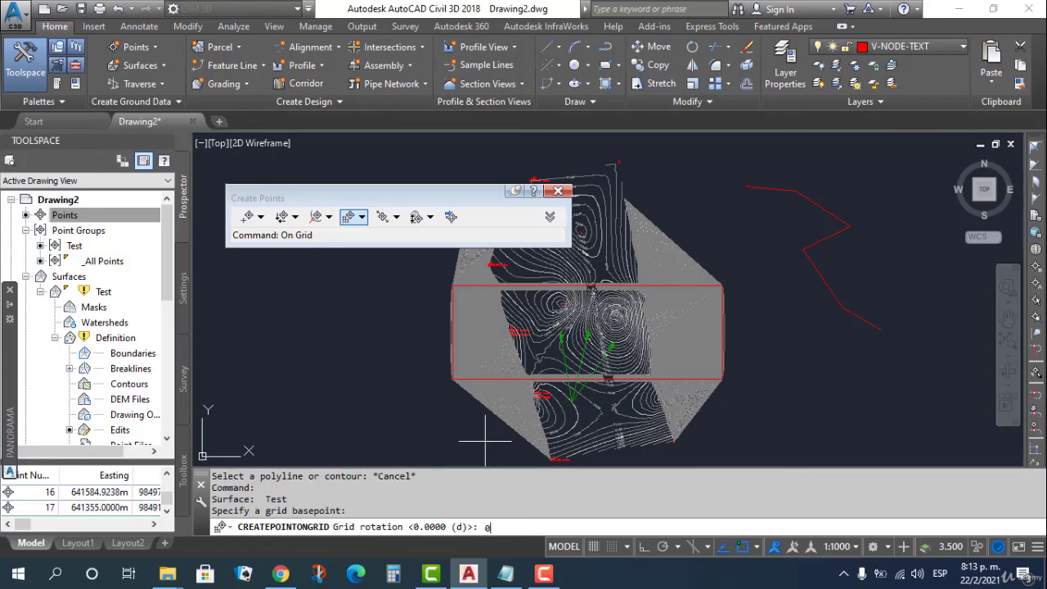
pyautogui.press('Return')
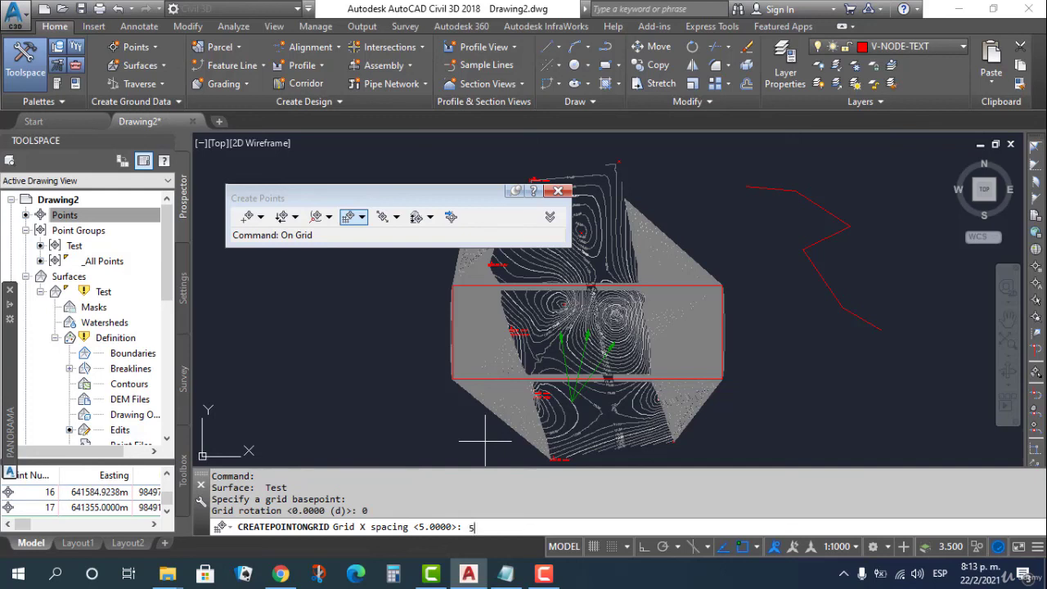
pyautogui.press('Return')
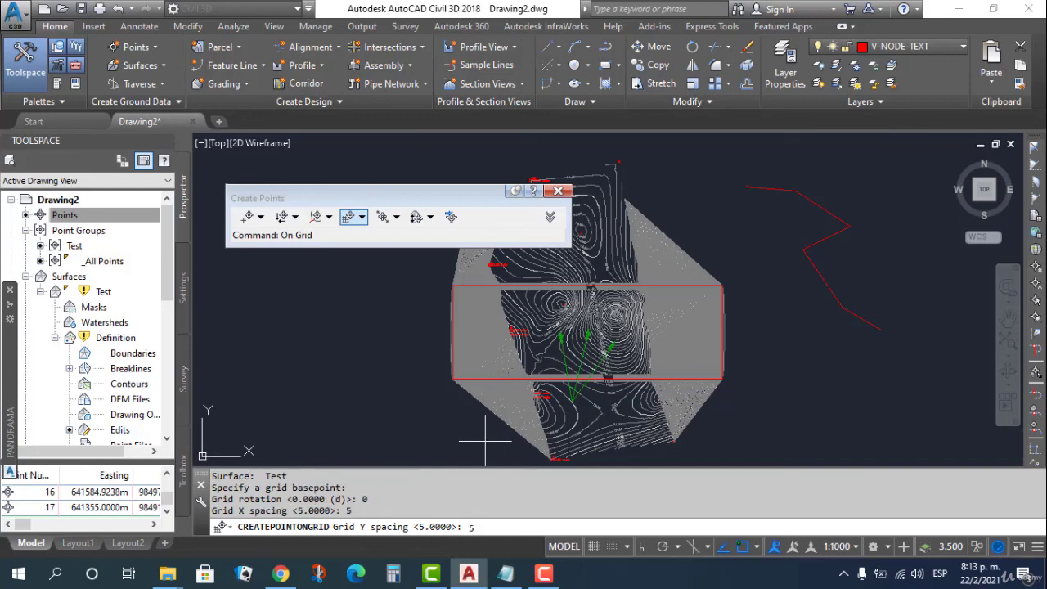
pyautogui.press('Return')
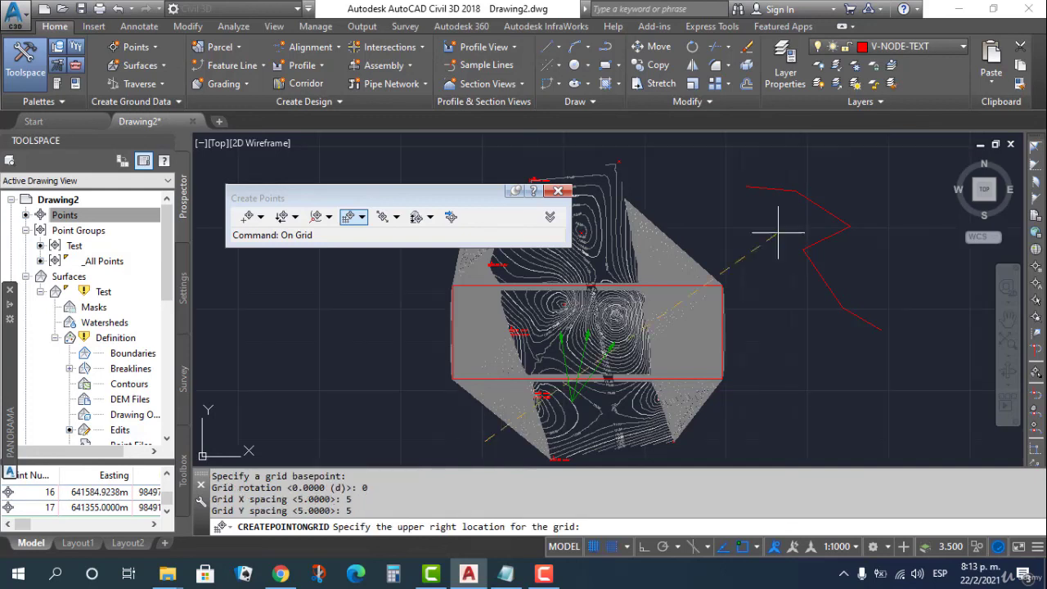
pyautogui.click(710, 171)
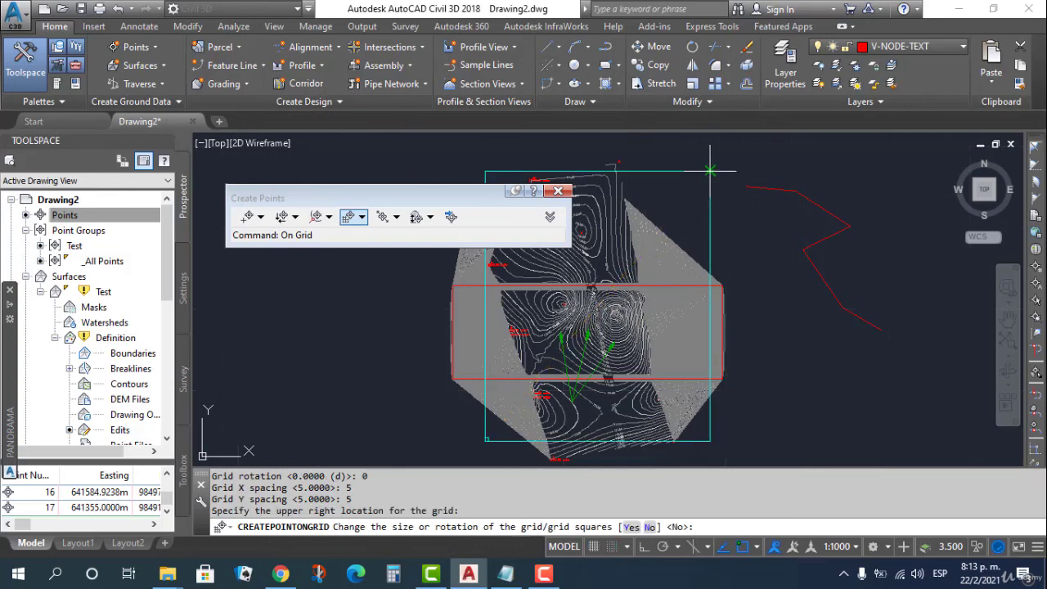
# - Keep the grid size, enter the point descriptions S and SSS, and cancel the remaining grid point creation
pyautogui.press('Return')
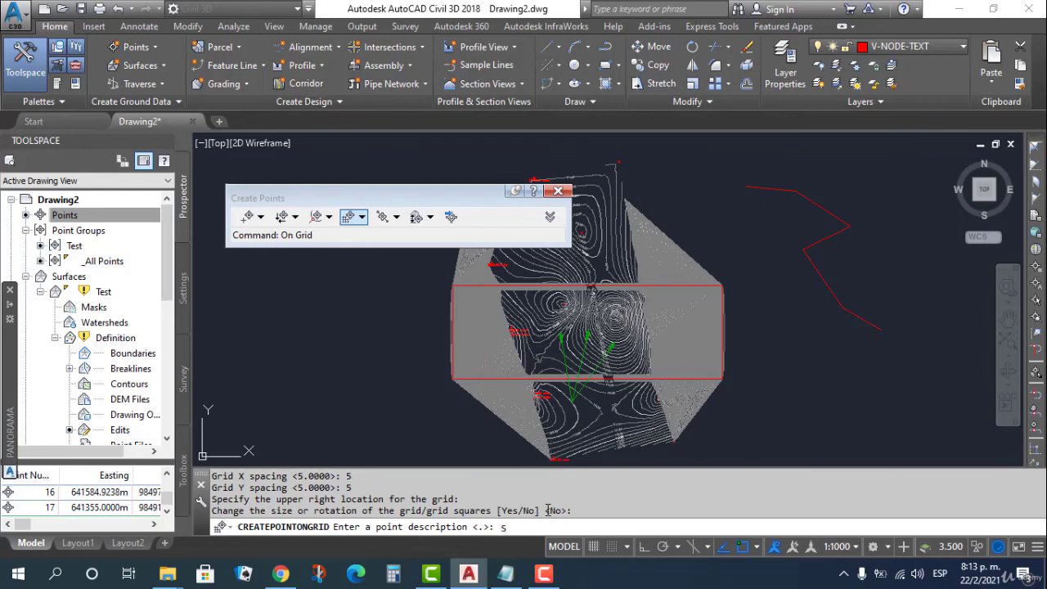
pyautogui.press('Return')
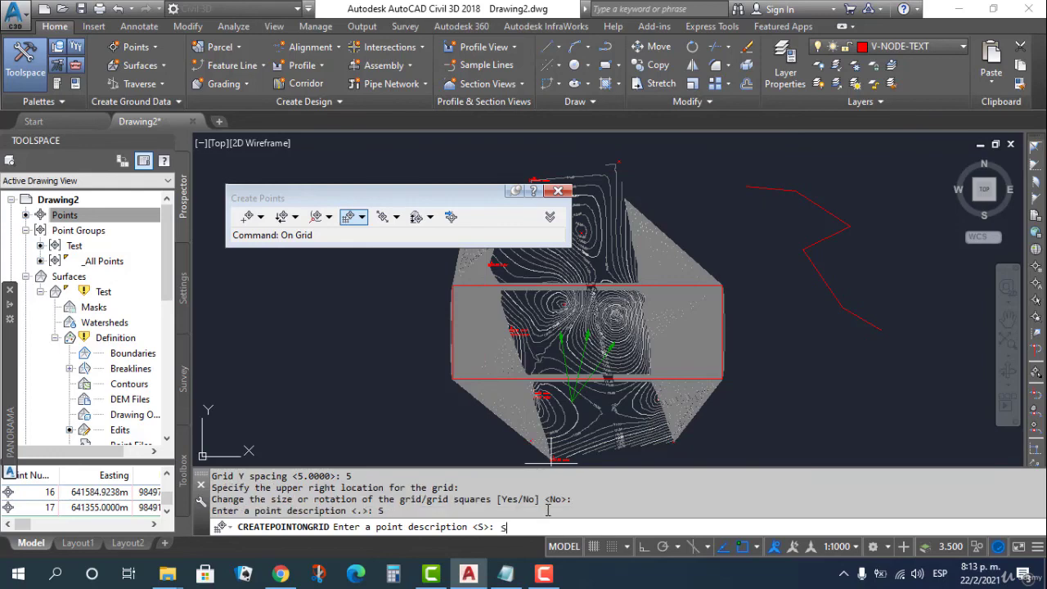
pyautogui.press('Return')
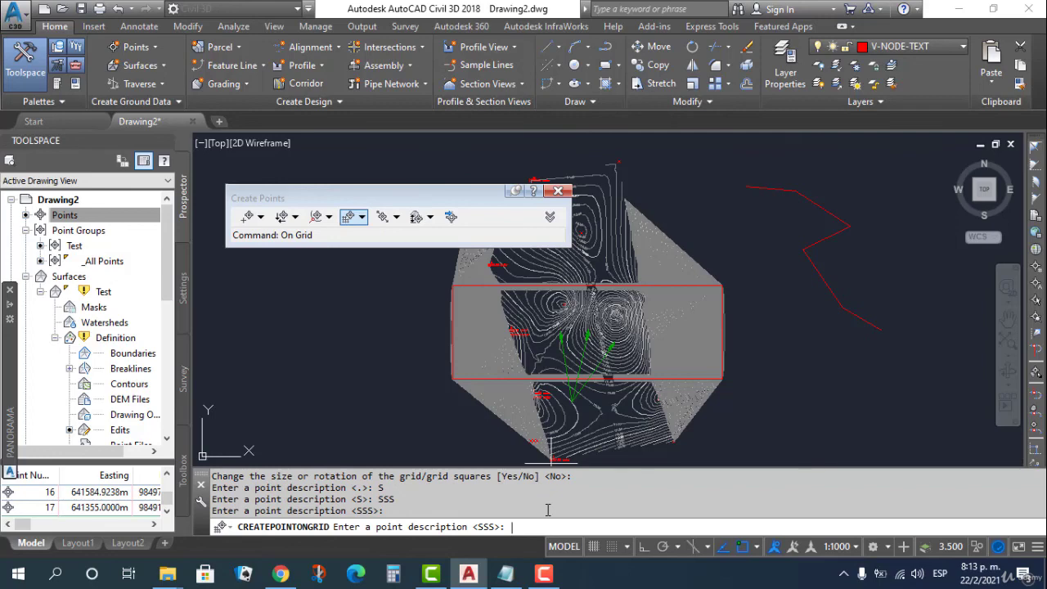
pyautogui.press('Escape')
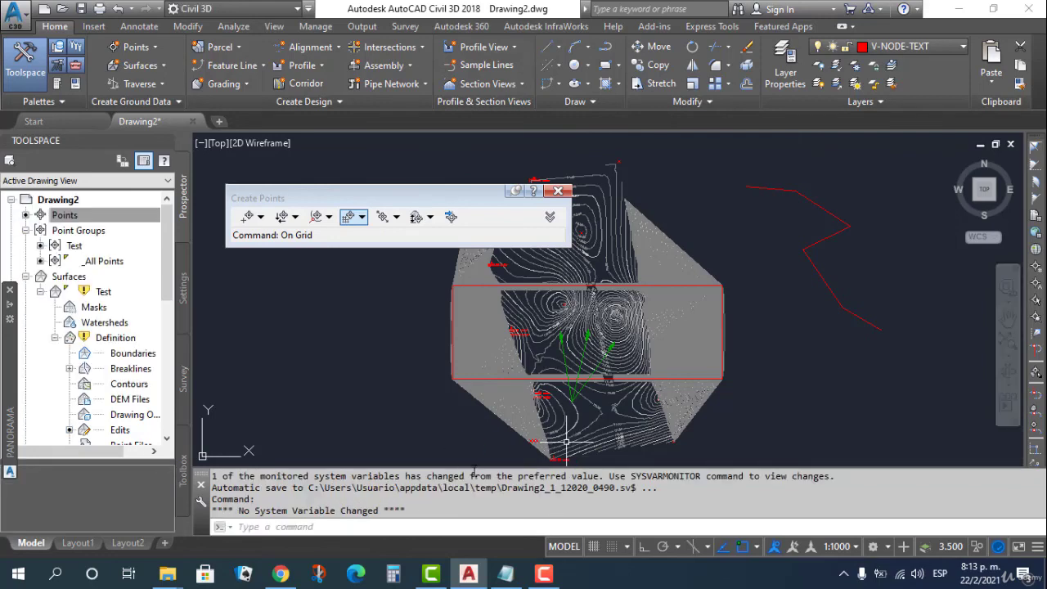
# - Restart point creation on a grid and expand the Point Identity, Default Name Format and Points Creation settings
pyautogui.click(381, 218)
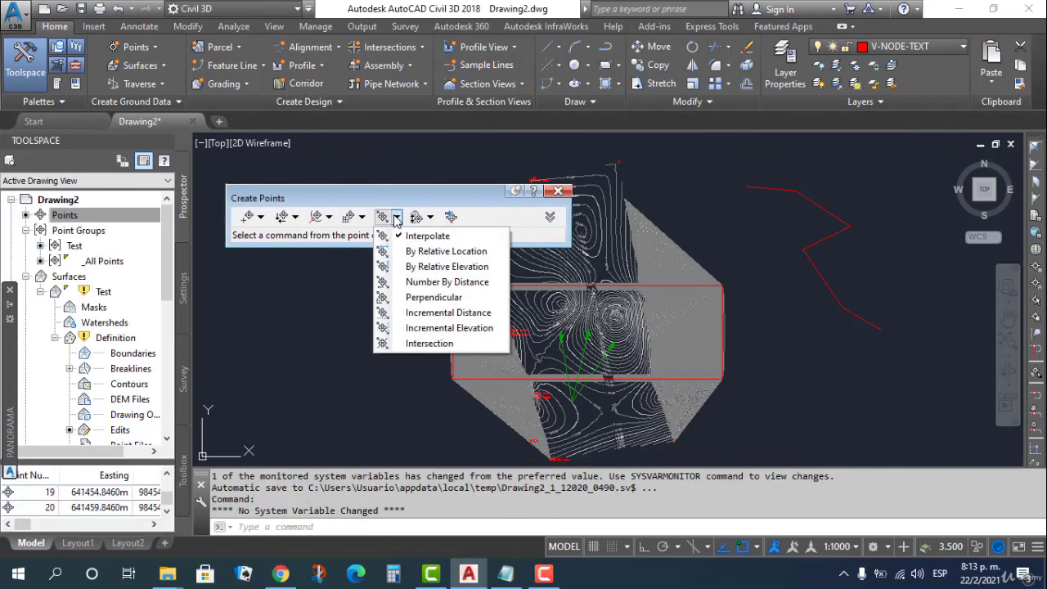
pyautogui.click(362, 217)
pyautogui.click(361, 217)
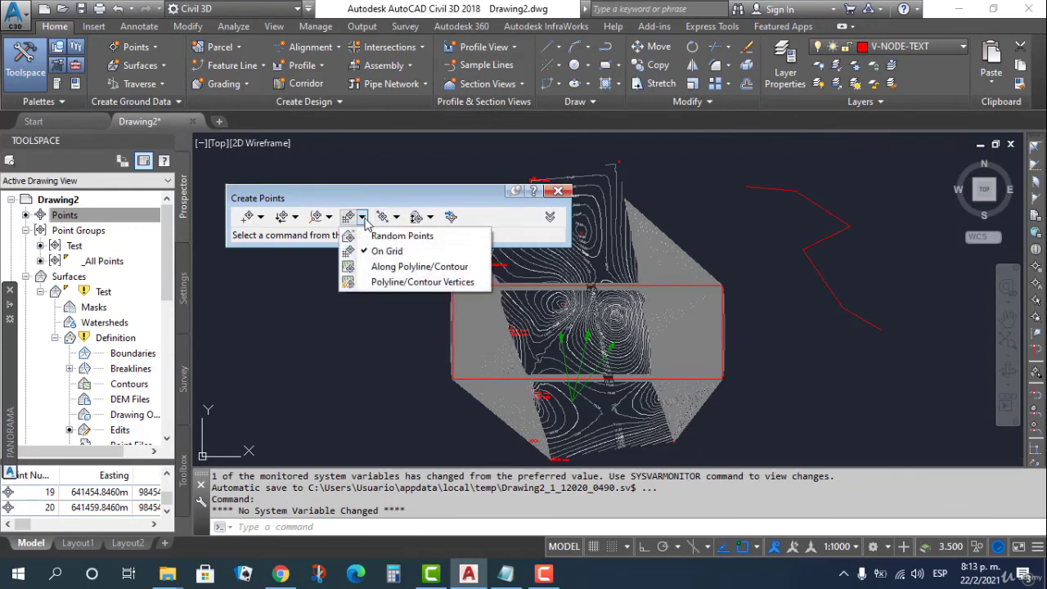
pyautogui.click(458, 251)
pyautogui.click(549, 216)
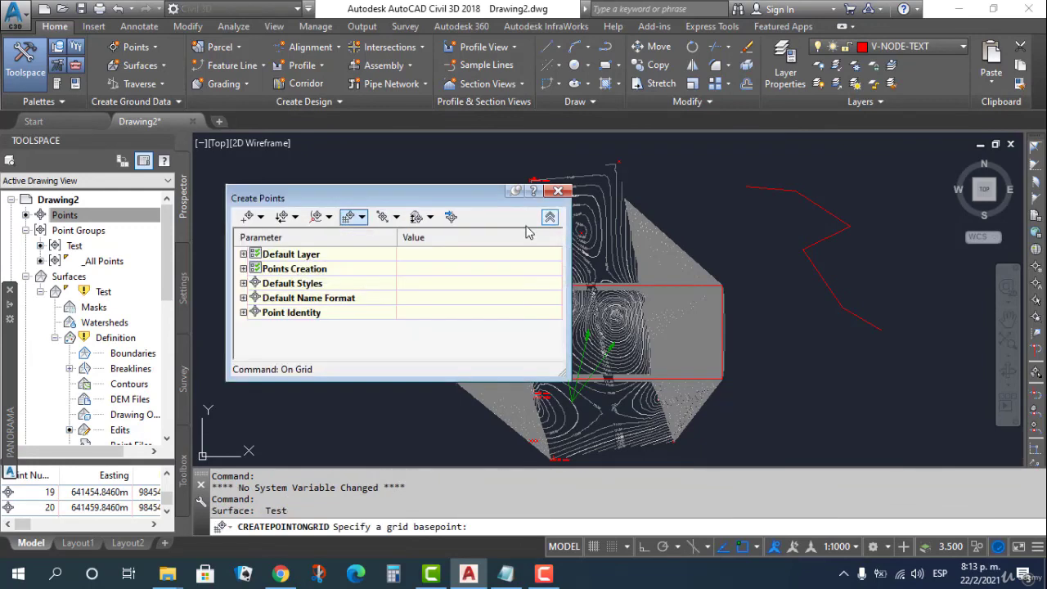
pyautogui.click(243, 312)
pyautogui.scroll(-1, 339, 324)
pyautogui.scroll(-1, 339, 324)
pyautogui.scroll(3, 338, 326)
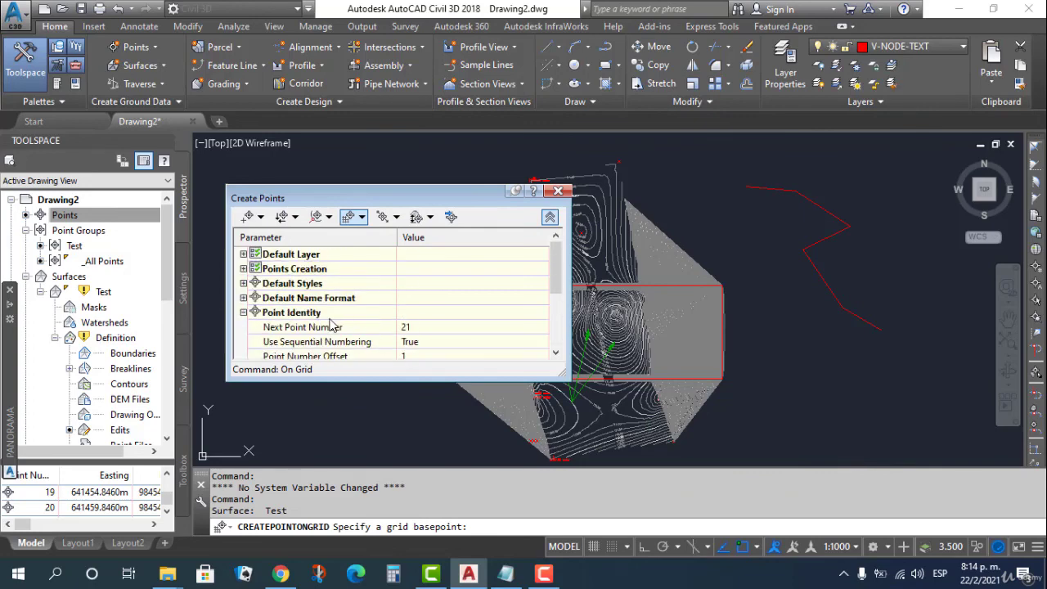
pyautogui.click(243, 299)
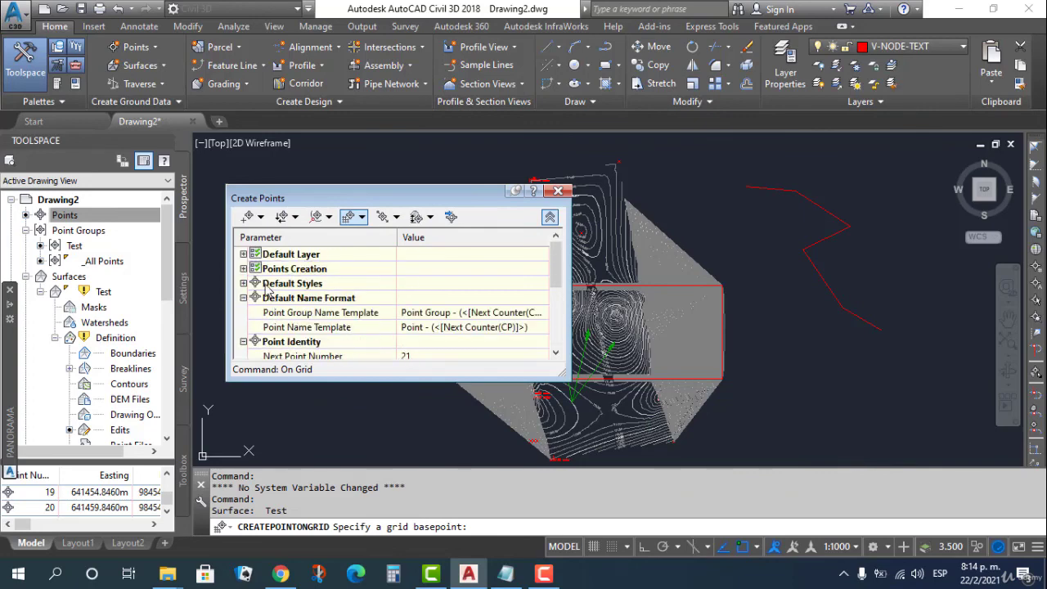
pyautogui.click(243, 269)
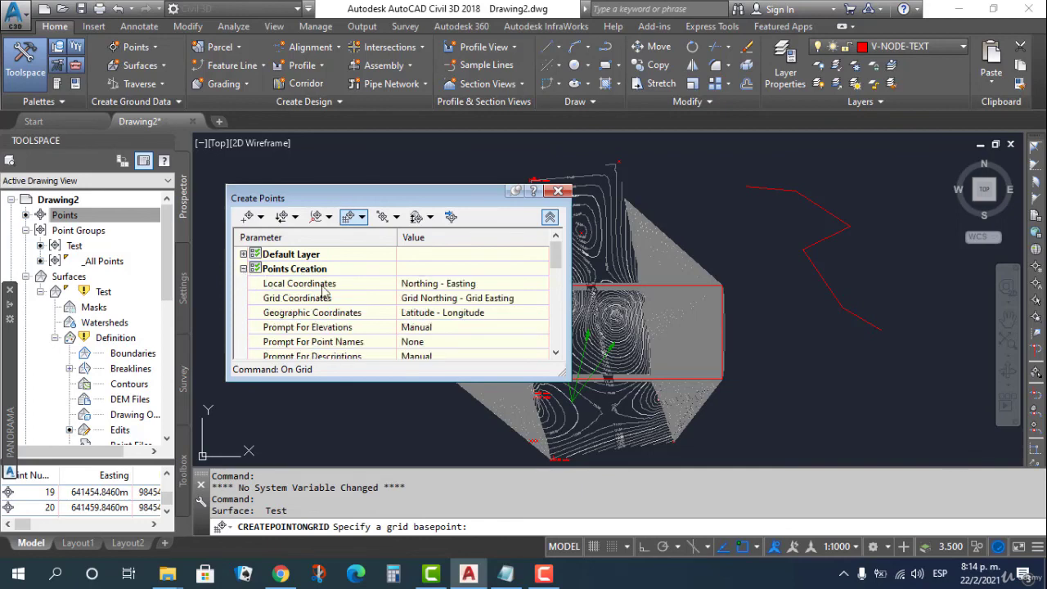
# - Set the default point description to S and clear the default elevation in the point creation settings
pyautogui.scroll(-1, 436, 329)
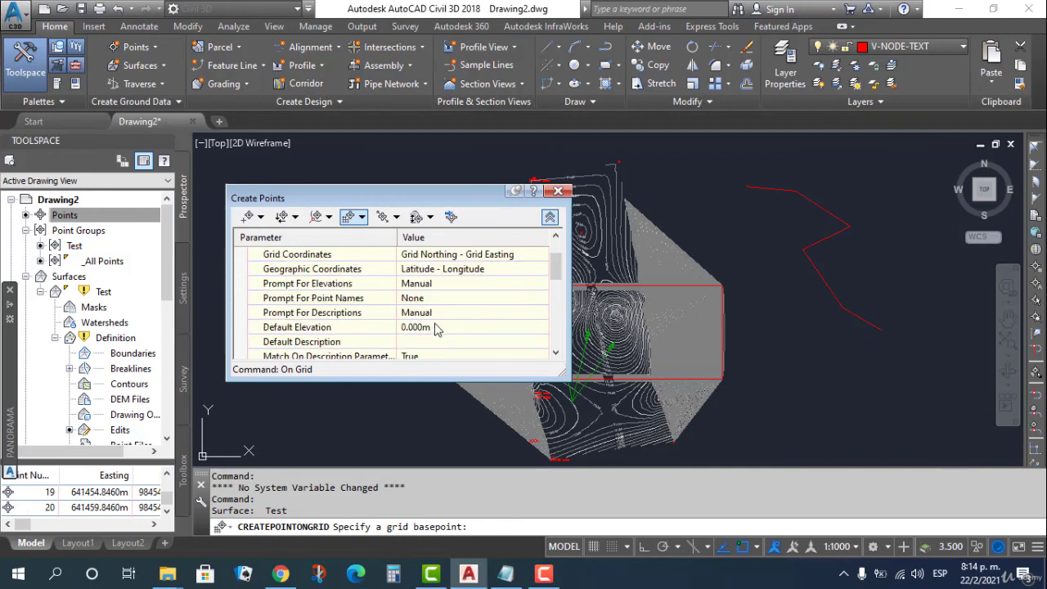
pyautogui.click(436, 341)
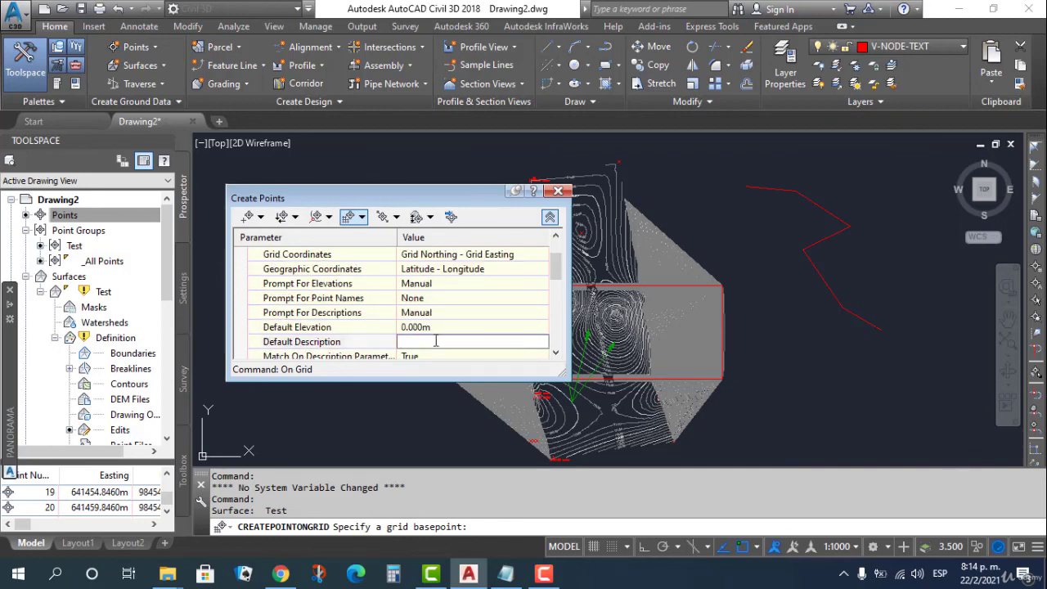
pyautogui.write('S')
pyautogui.click(354, 345)
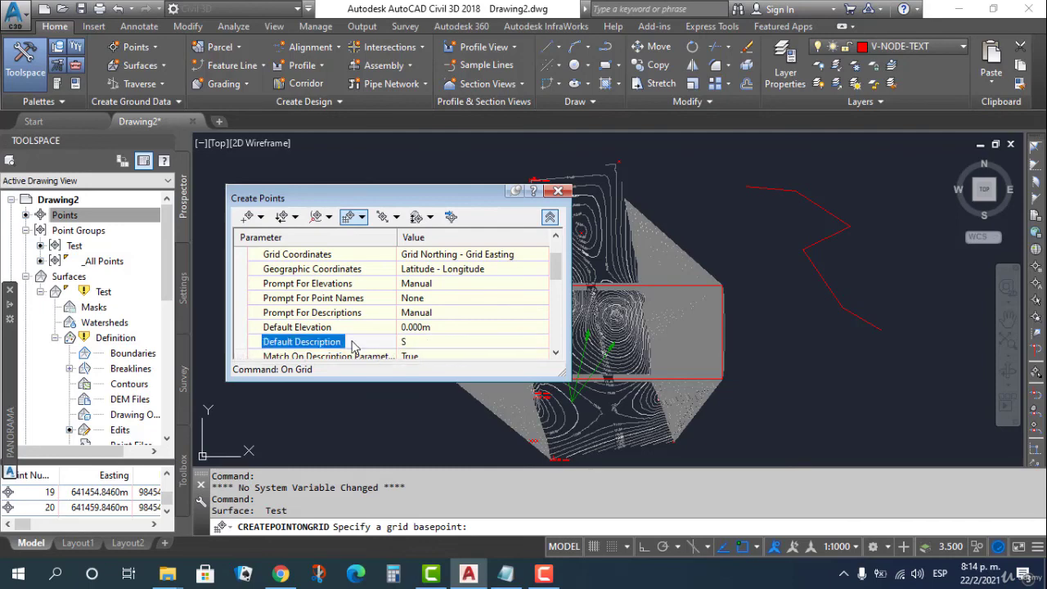
pyautogui.scroll(-1, 376, 342)
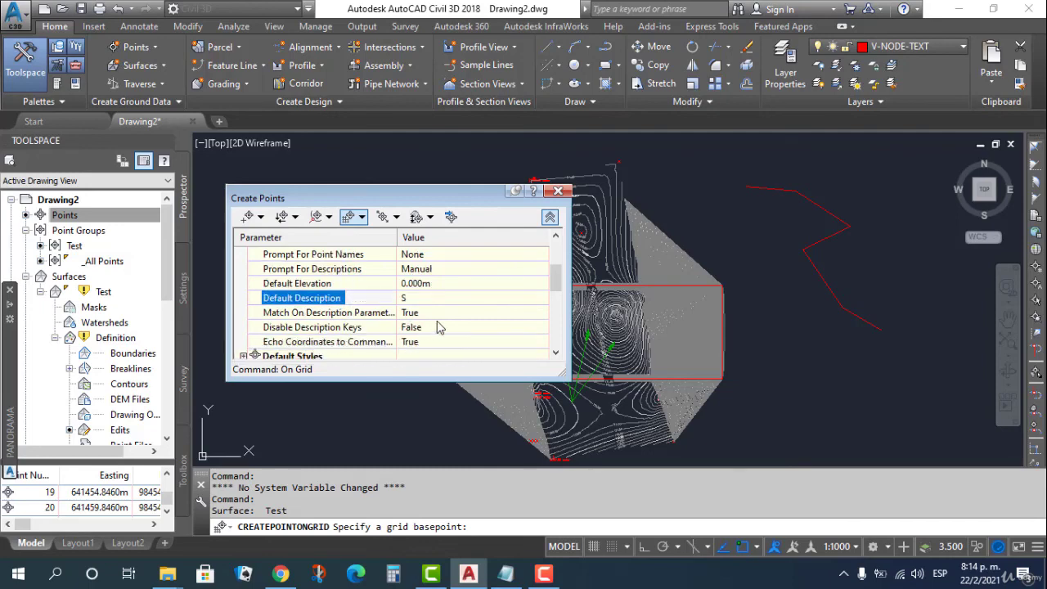
pyautogui.click(436, 287)
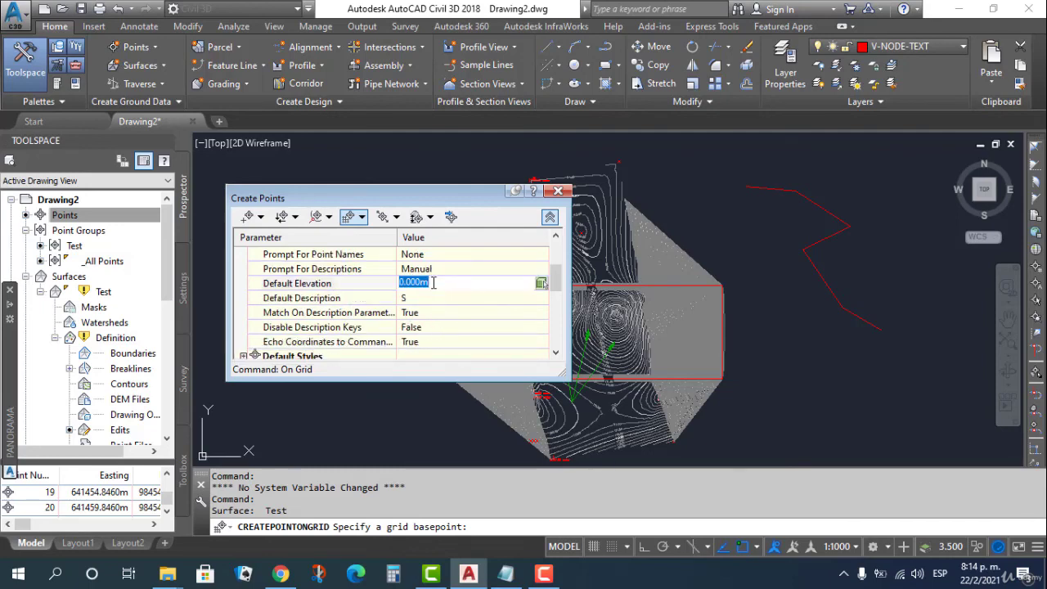
pyautogui.write('100')
pyautogui.click(474, 317)
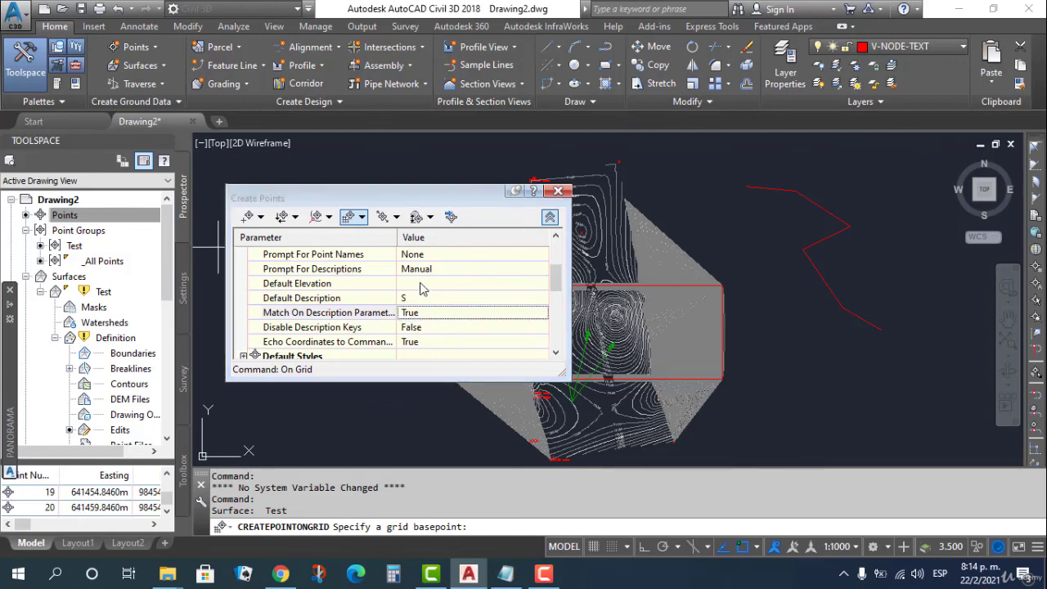
# - Set the prompts for point descriptions and elevations to Automatic
pyautogui.scroll(1, 447, 296)
pyautogui.click(444, 311)
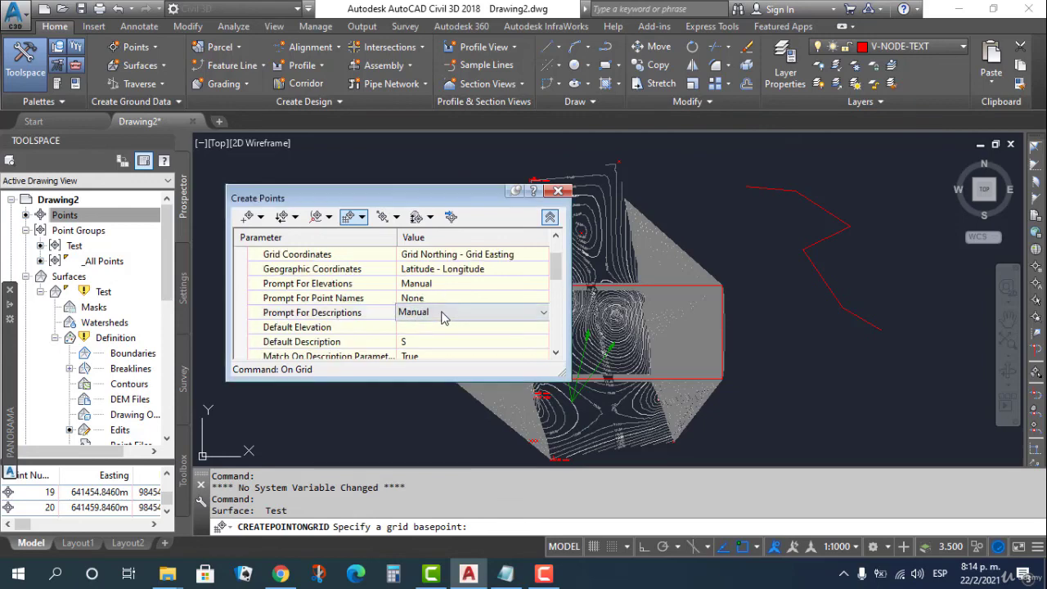
pyautogui.click(446, 314)
pyautogui.click(450, 329)
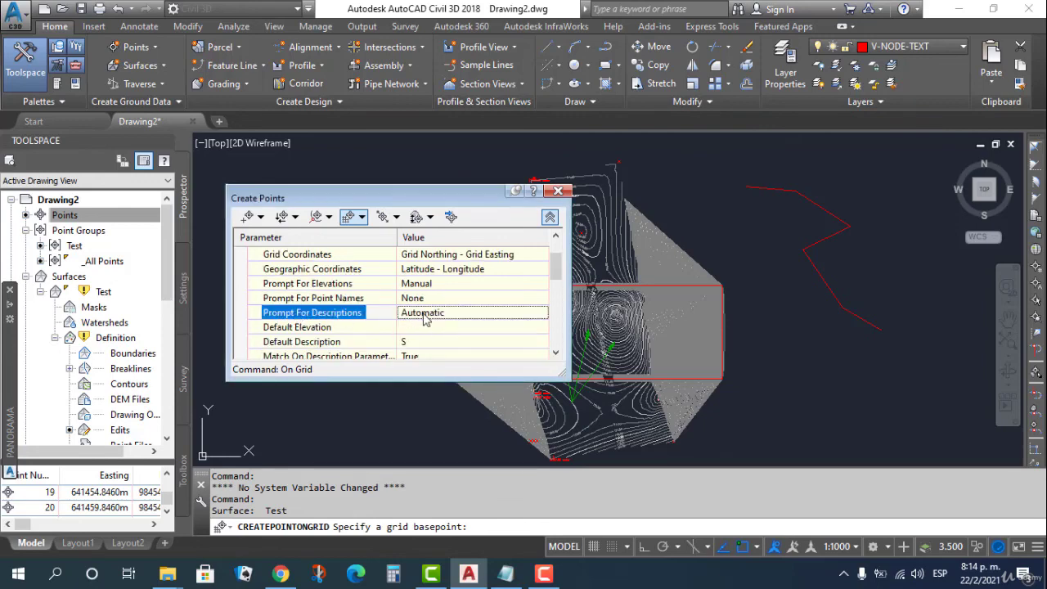
pyautogui.click(448, 283)
pyautogui.click(450, 284)
pyautogui.click(452, 299)
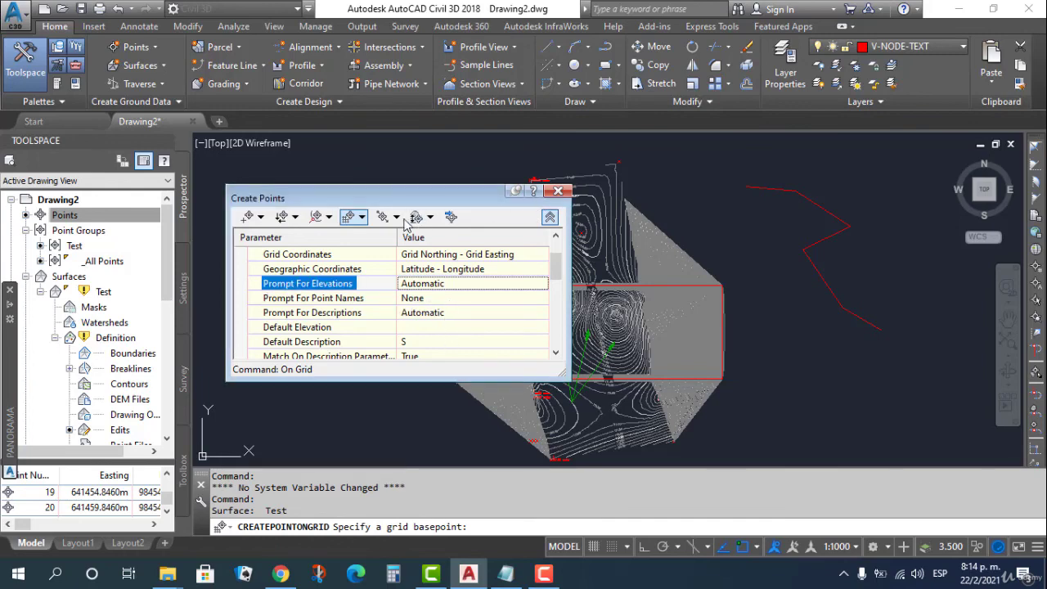
# - Restart the on-grid point creation with a base point southwest of the Test surface, rotation 0, and X and Y spacing of 50
pyautogui.click(362, 217)
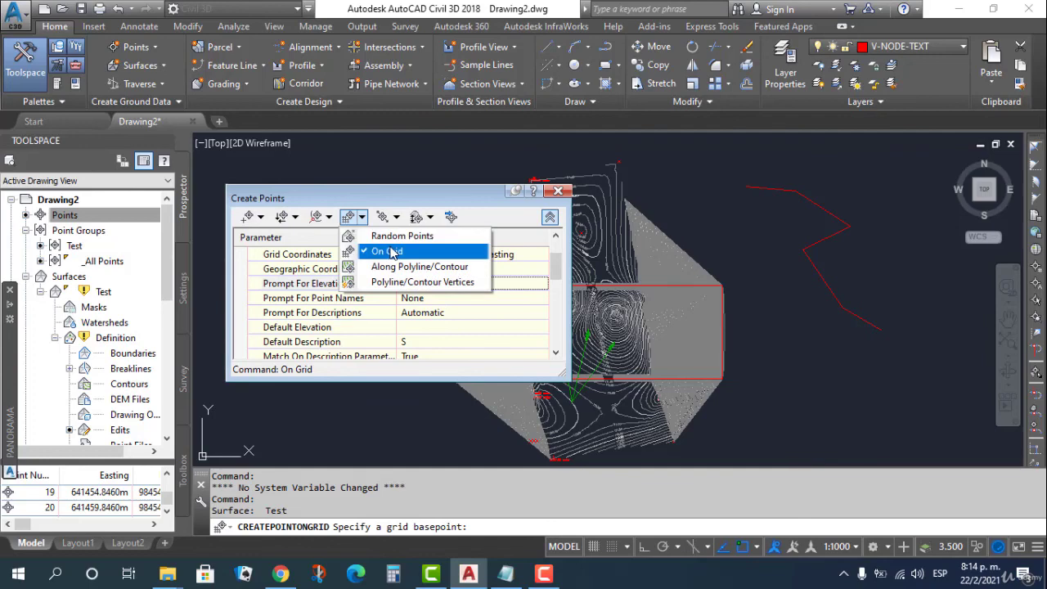
pyautogui.click(387, 252)
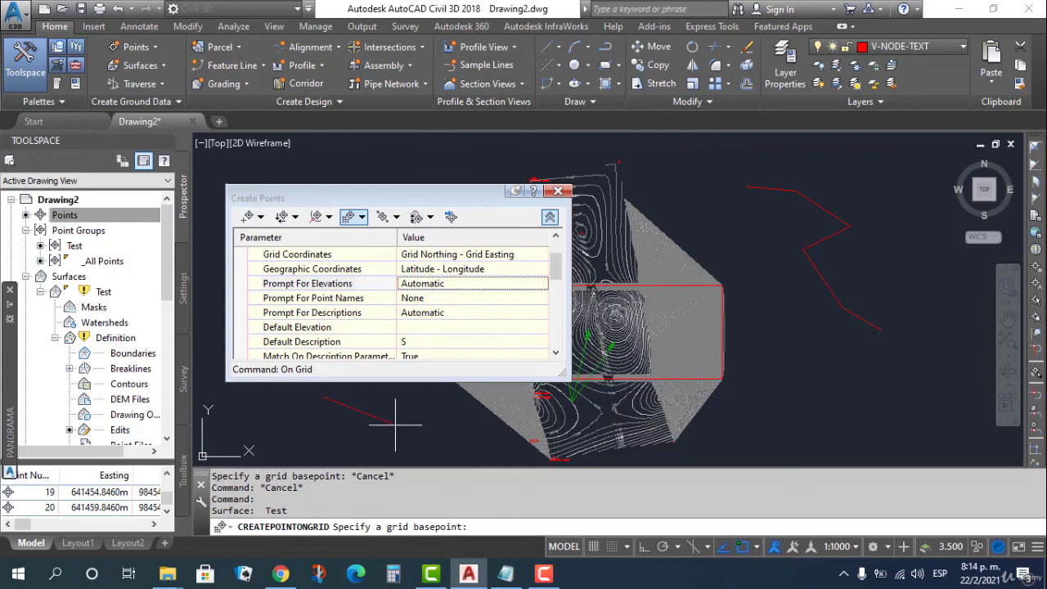
pyautogui.click(325, 398)
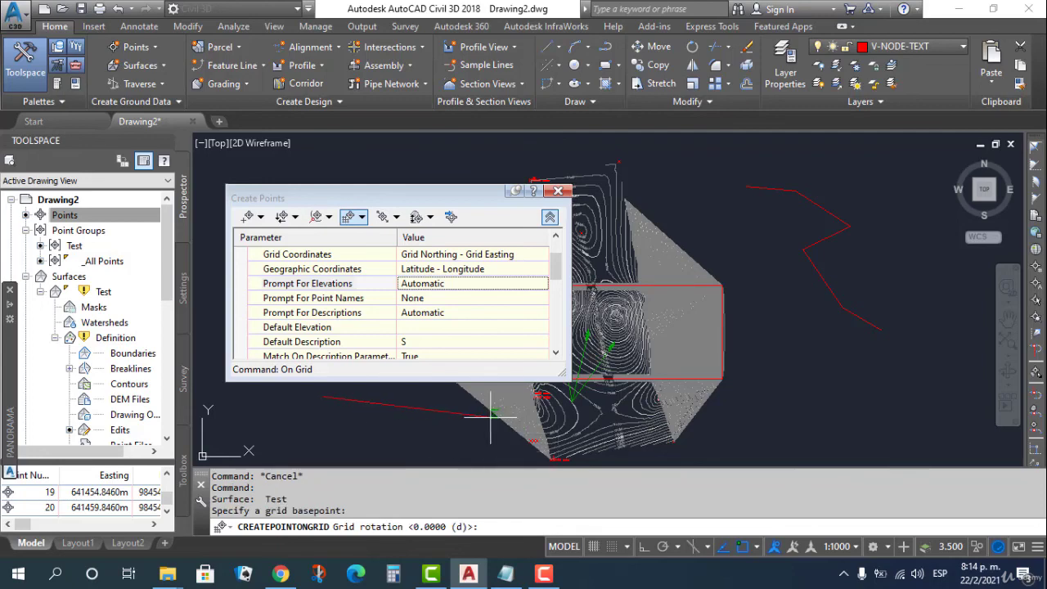
pyautogui.write('0')
pyautogui.press('Return')
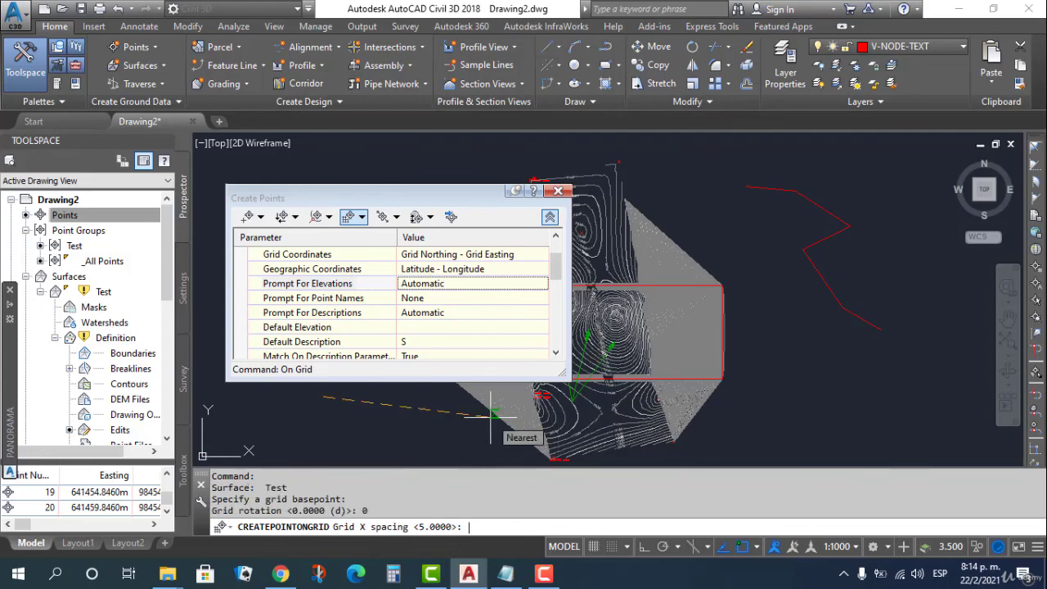
pyautogui.write('50')
pyautogui.press('Return')
pyautogui.write('5')
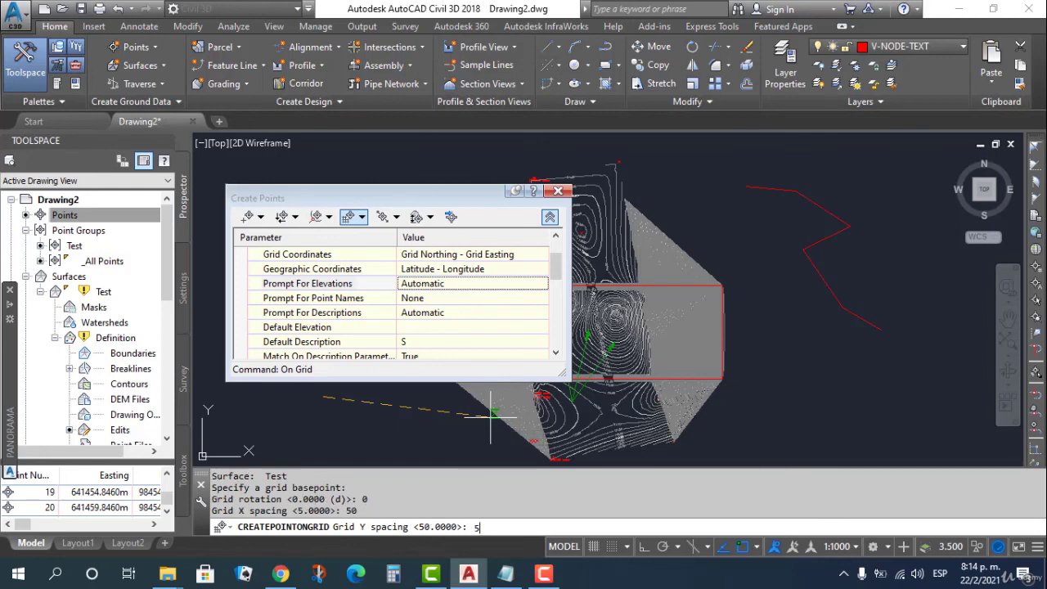
pyautogui.write('0')
pyautogui.press('Return')
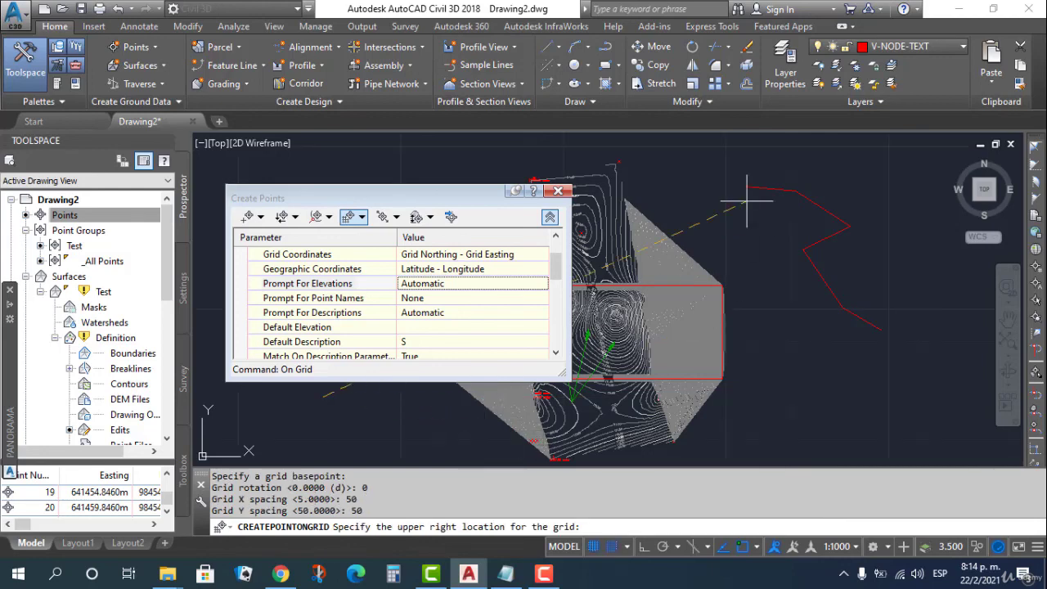
# - Extend the grid to just northeast of the Test surface, keep its size, create the points and end the command
pyautogui.click(718, 189)
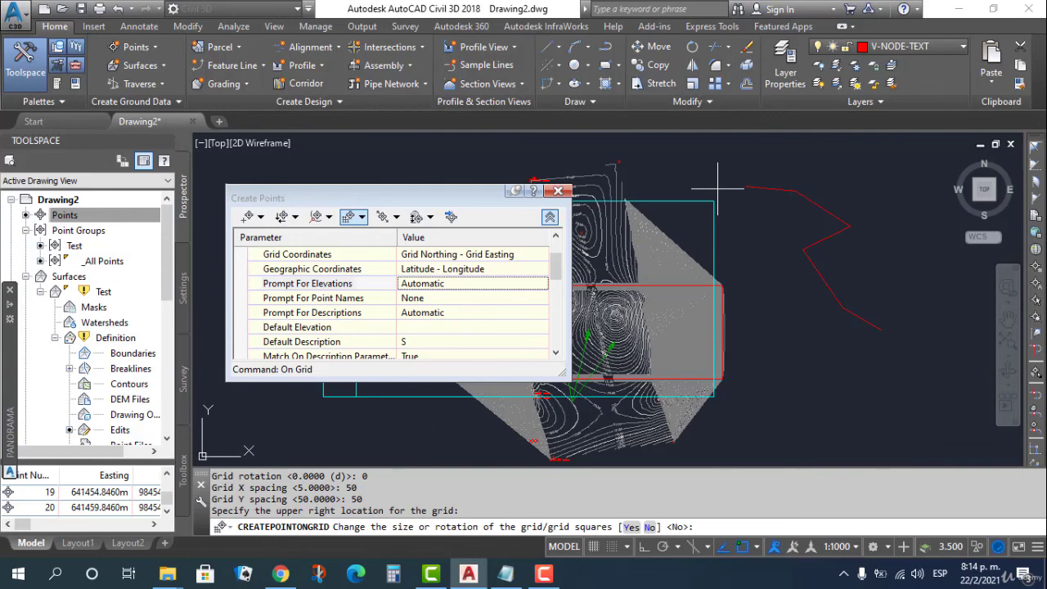
pyautogui.press('Return')
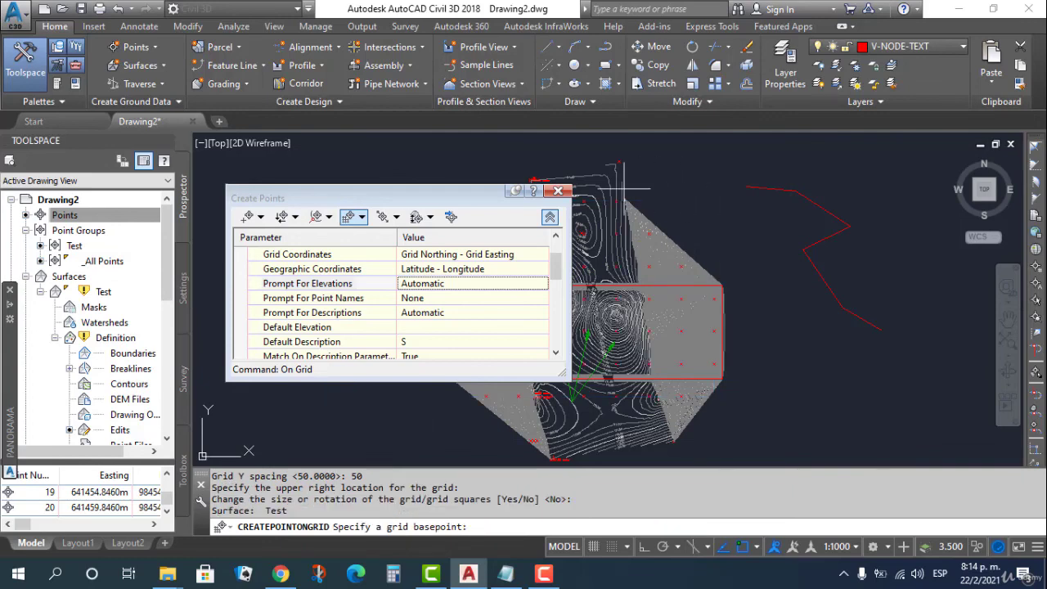
pyautogui.press('Escape')
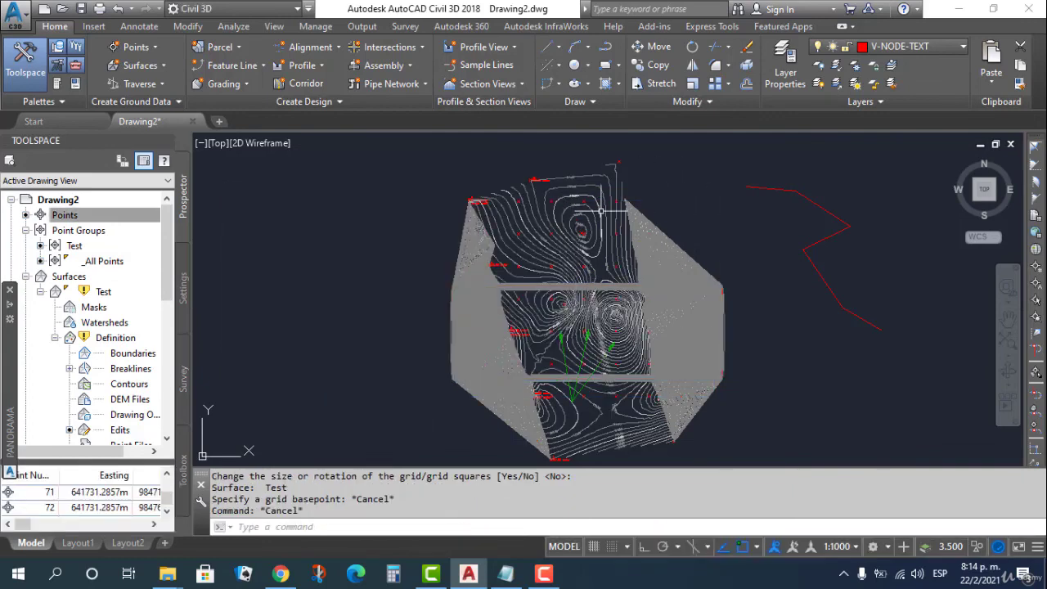
pyautogui.scroll(5, 523, 250)
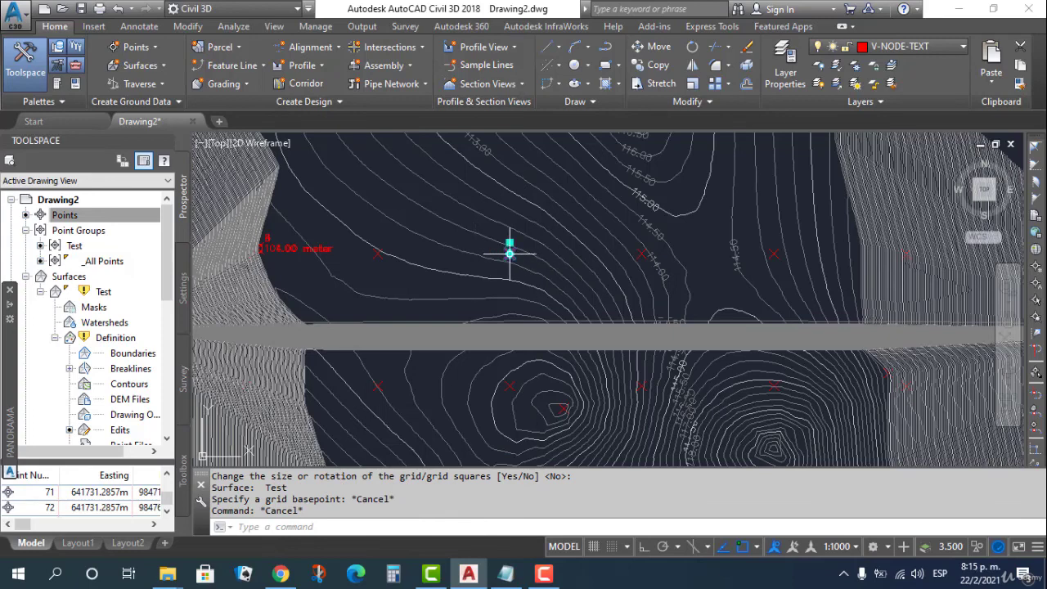
# - Examine the description, coordinates and elevation in the properties of the second grid point east of point 8, then close them and deselect it
pyautogui.click(507, 252)
pyautogui.rightClick(507, 252)
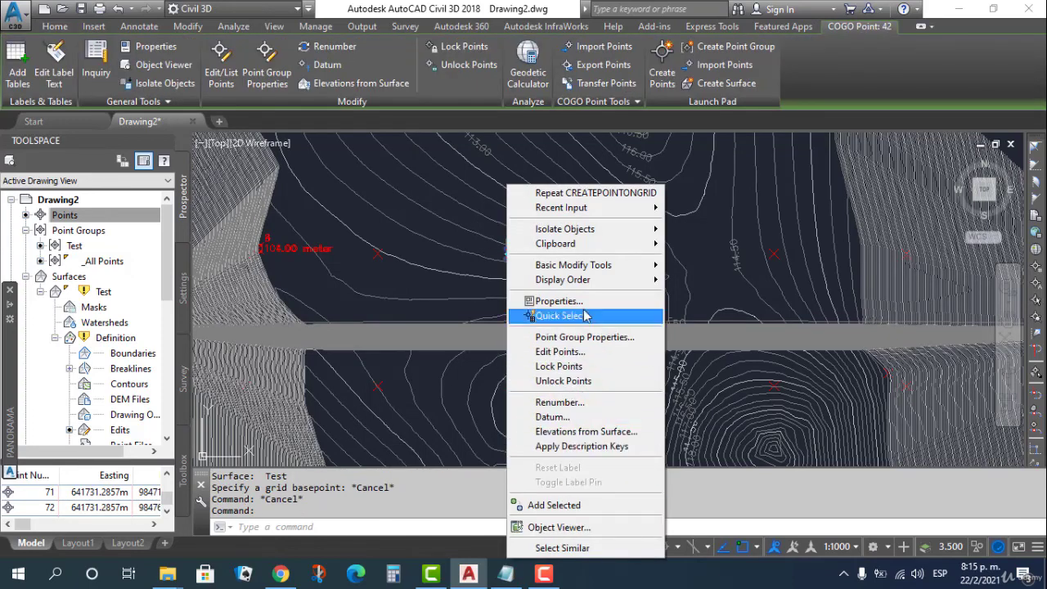
pyautogui.click(559, 301)
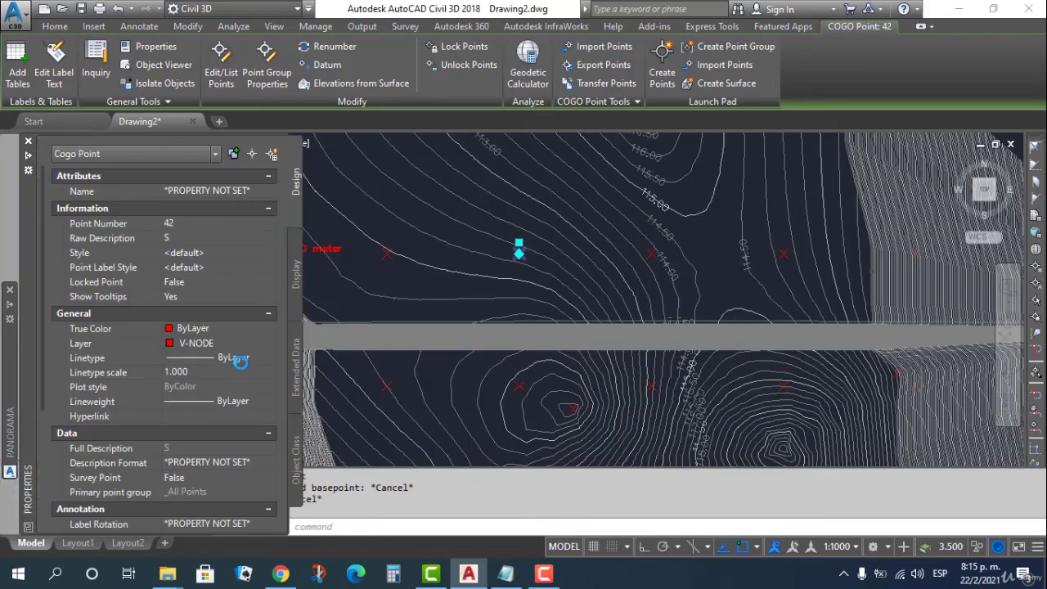
pyautogui.scroll(-5, 209, 401)
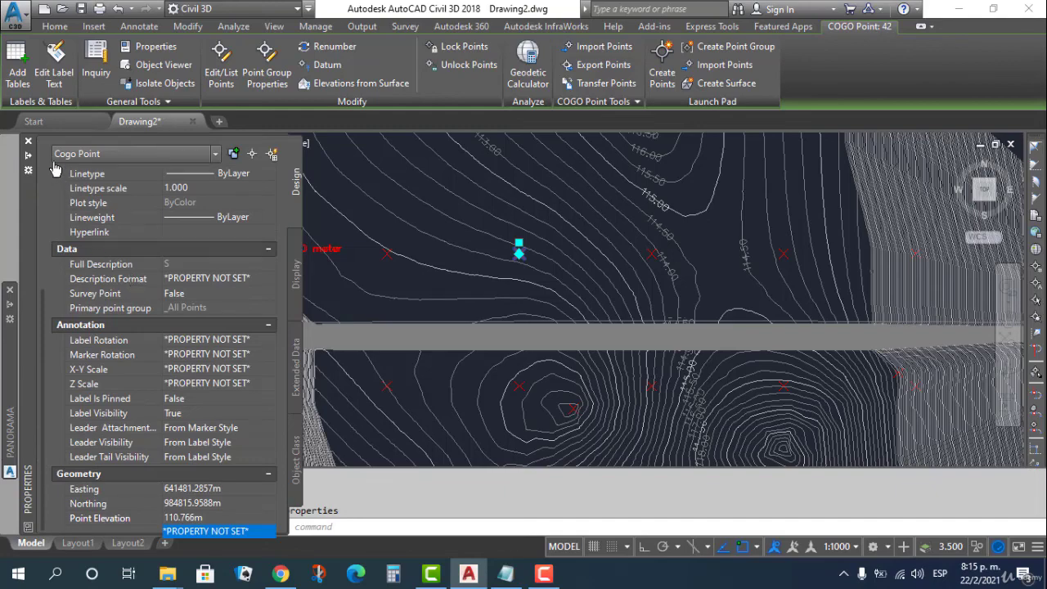
pyautogui.click(28, 141)
pyautogui.press('Escape')
pyautogui.press('Escape')
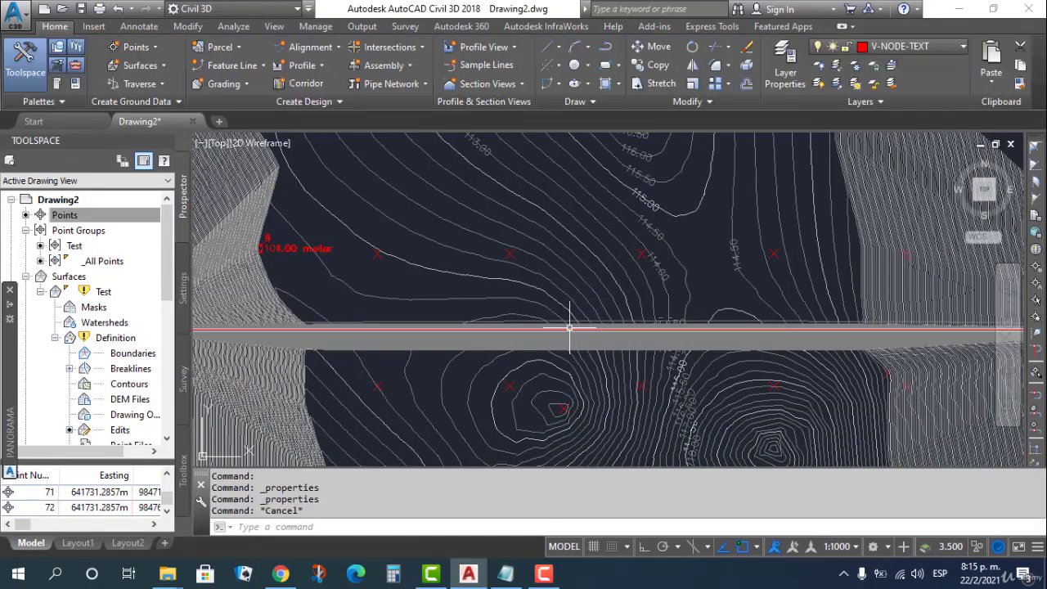
pyautogui.scroll(-4, 566, 336)
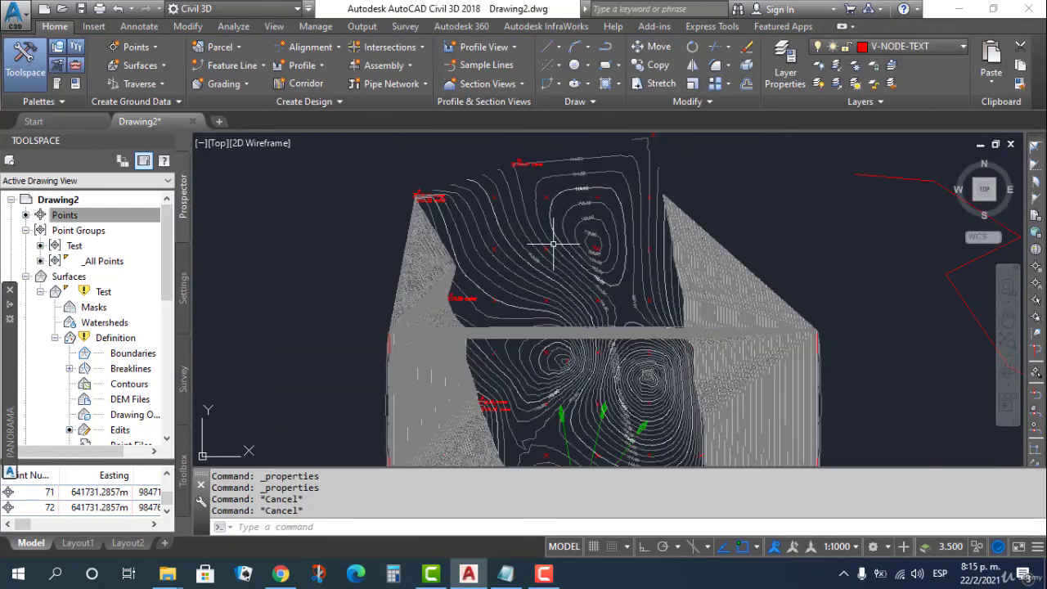
pyautogui.scroll(-2, 560, 272)
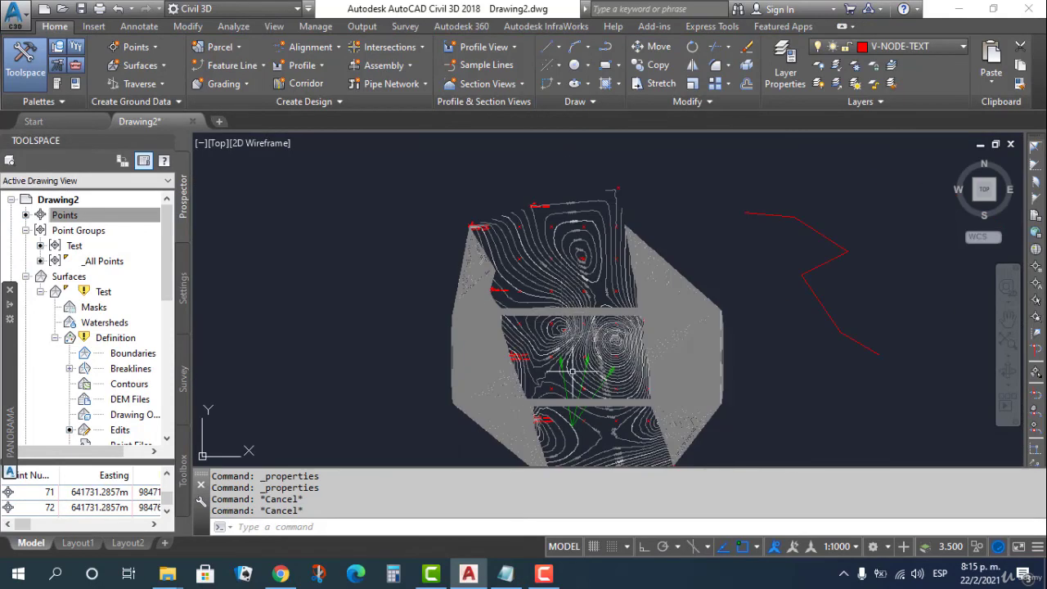
pyautogui.moveTo(592, 407)
pyautogui.mouseDown(button='middle')
pyautogui.moveTo(622, 360)
pyautogui.moveTo(615, 347)
pyautogui.moveTo(608, 369)
pyautogui.mouseUp(button='middle')
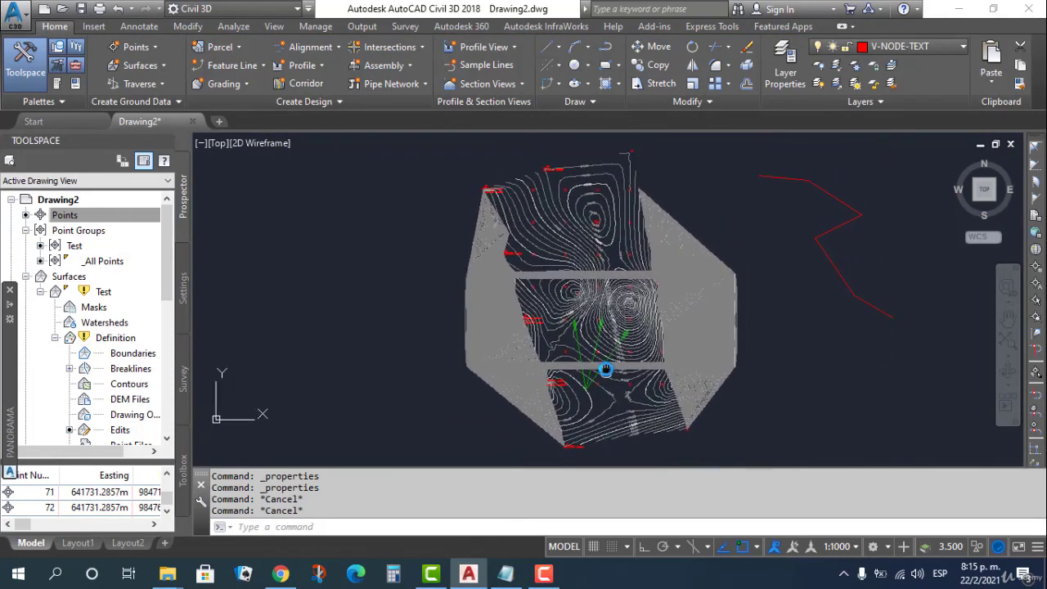